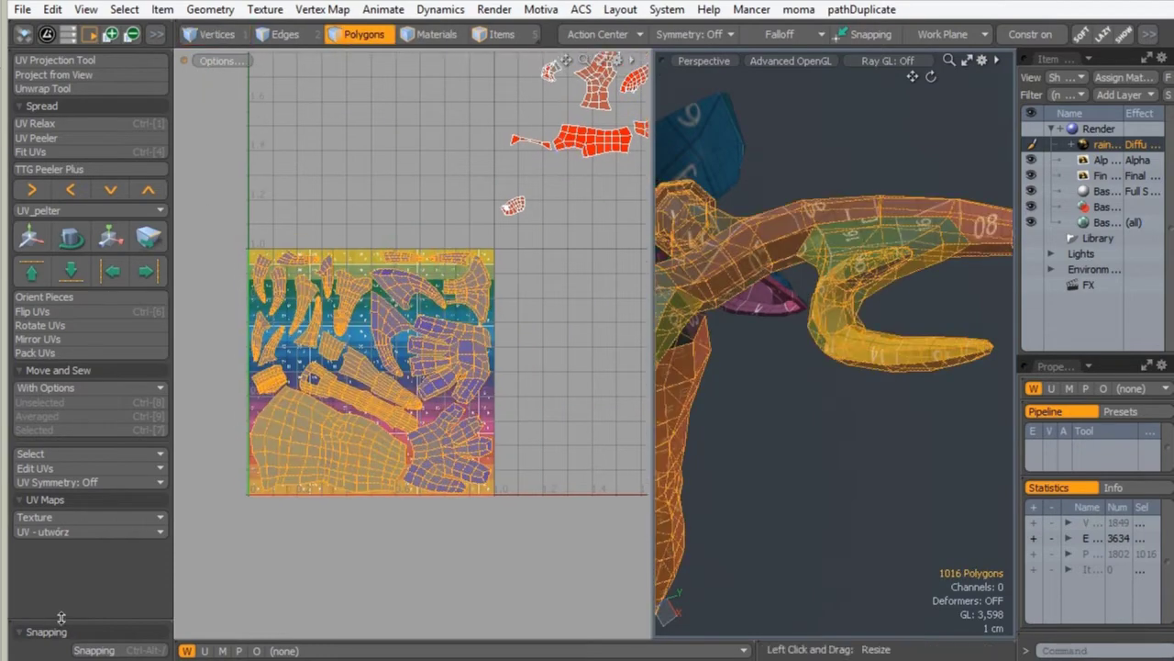
Transform the selected UV islands with a V offset of 1.0, moving them out of the first UV tile.
{"action": "key", "text": "w"}
{"action": "left_click", "coordinate": [95, 418]}
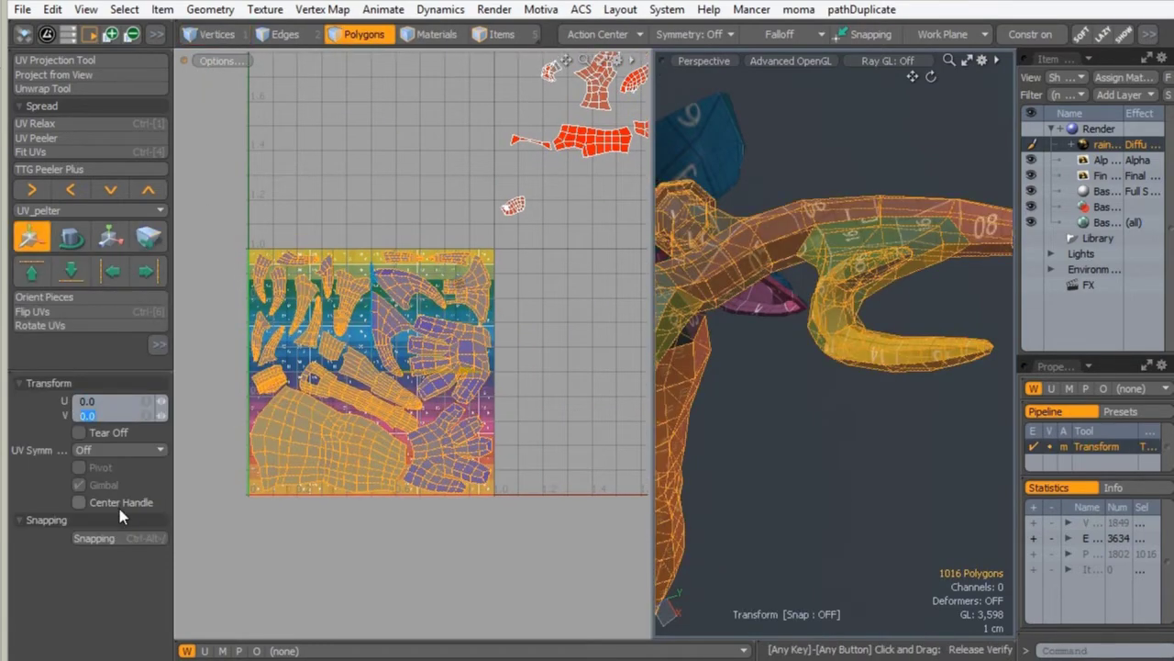
{"action": "type", "text": "1"}
{"action": "key", "text": "Return"}
{"action": "left_click_drag", "start_coordinate": [428, 145], "coordinate": [401, 419], "text": "alt+shift"}
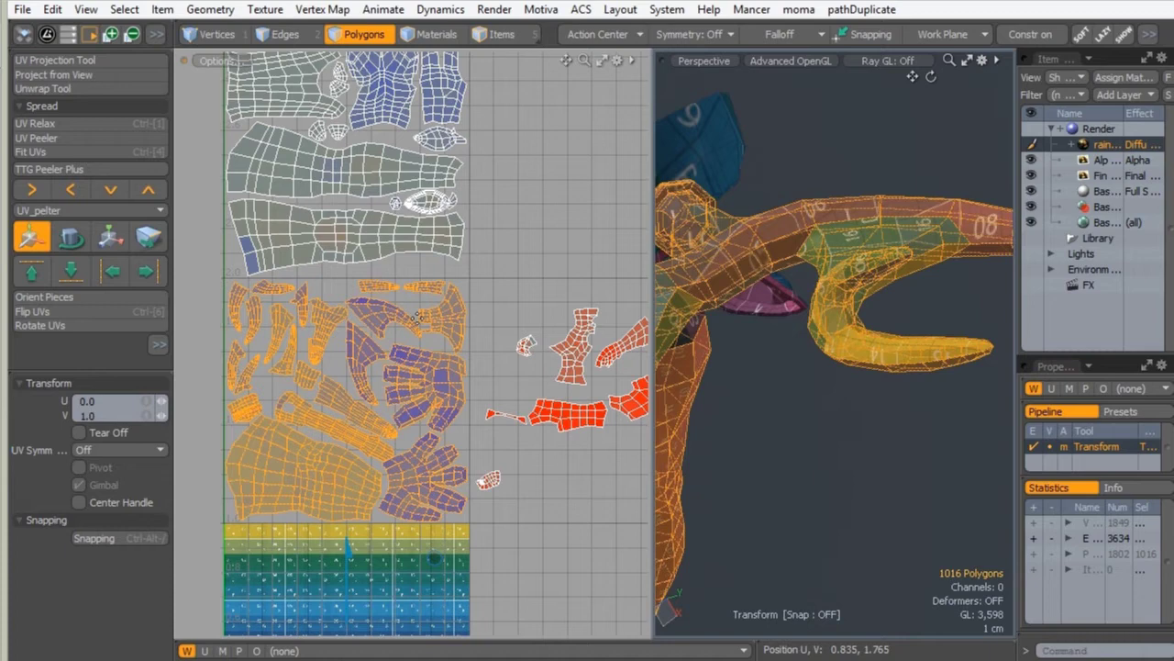
{"action": "key", "text": "space"}
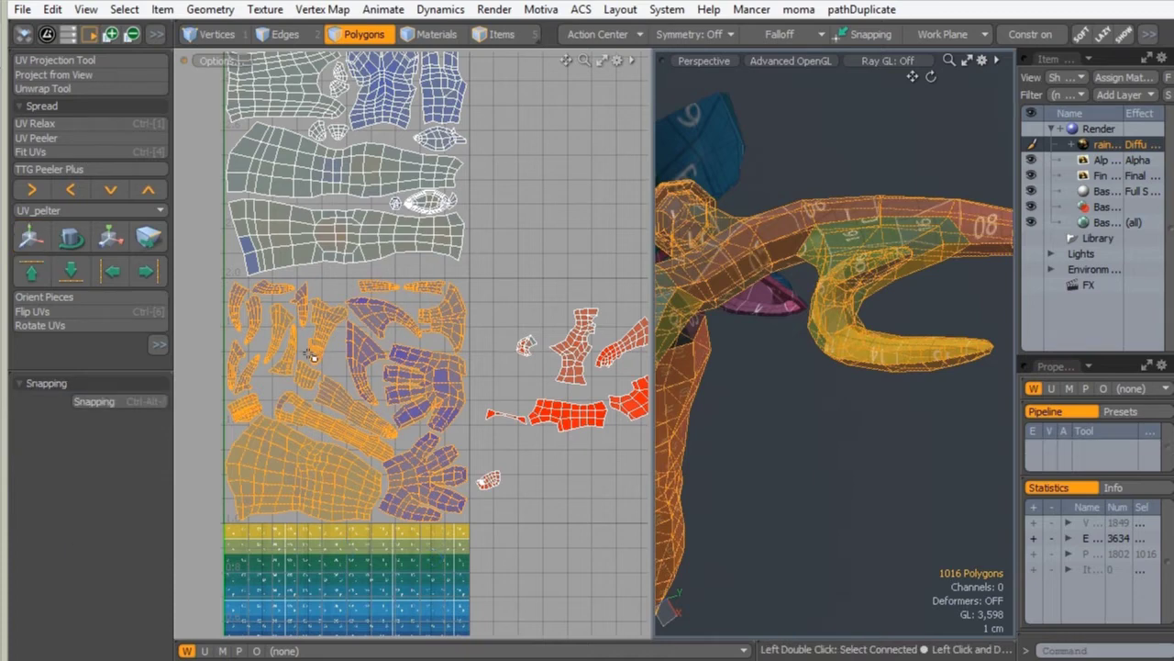
Select the remaining UV islands lying outside the tiles and move them into the first UV tile, about -0.97 in U and -1.03 in V.
{"action": "left_click_drag", "start_coordinate": [308, 355], "coordinate": [296, 258], "text": "alt+shift"}
{"action": "mouse_move", "coordinate": [296, 259]}
{"action": "left_mouse_down", "text": "ctrl+alt"}
{"action": "mouse_move", "coordinate": [275, 259]}
{"action": "mouse_move", "coordinate": [250, 186]}
{"action": "left_mouse_up", "text": "ctrl+alt"}
{"action": "right_click_drag", "start_coordinate": [629, 131], "coordinate": [430, 347]}
{"action": "key", "text": "w"}
{"action": "left_click_drag", "start_coordinate": [614, 136], "coordinate": [396, 367]}
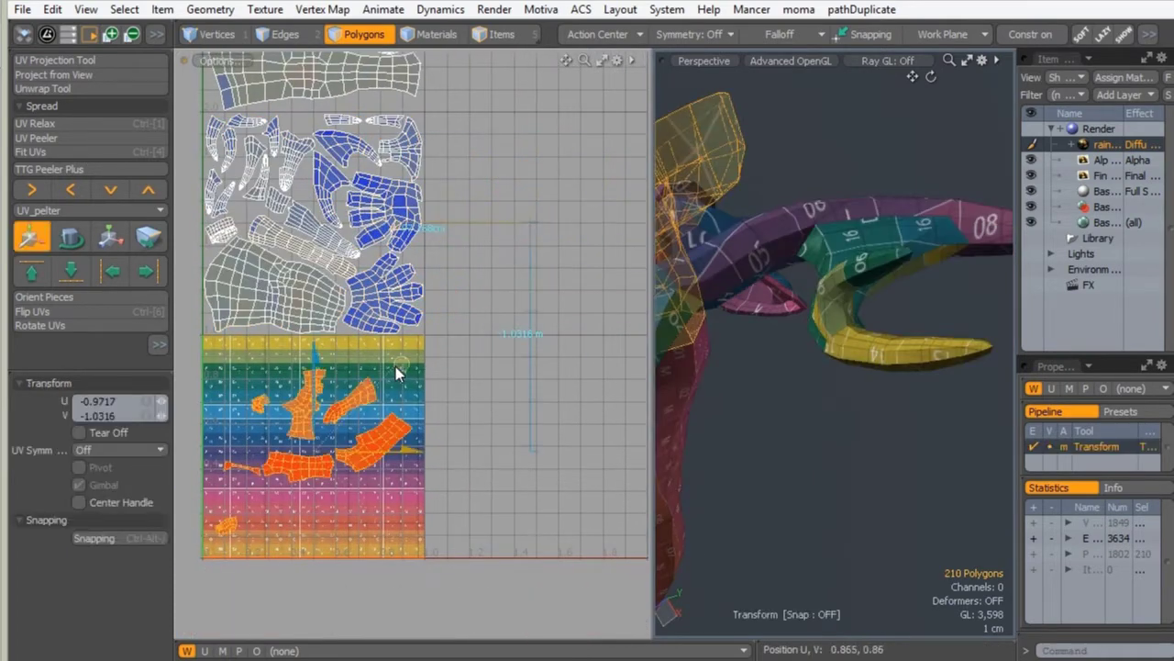
{"action": "key", "text": "space"}
Clear the polygon selection and switch the 3D viewport to Front view with the whole half figure framed.
{"action": "left_click_drag", "start_coordinate": [497, 124], "coordinate": [445, 228], "text": "ctrl+alt"}
{"action": "left_click_drag", "start_coordinate": [799, 262], "coordinate": [720, 275], "text": "ctrl+alt"}
{"action": "left_click_drag", "start_coordinate": [780, 330], "coordinate": [739, 272], "text": "alt"}
{"action": "left_click_drag", "start_coordinate": [740, 271], "coordinate": [770, 233], "text": "alt+shift"}
{"action": "left_click_drag", "start_coordinate": [704, 316], "coordinate": [799, 349], "text": "ctrl+alt"}
{"action": "left_click_drag", "start_coordinate": [435, 408], "coordinate": [451, 391], "text": "alt+shift"}
{"action": "scroll", "coordinate": [449, 391], "scroll_direction": "up", "scroll_amount": 2}
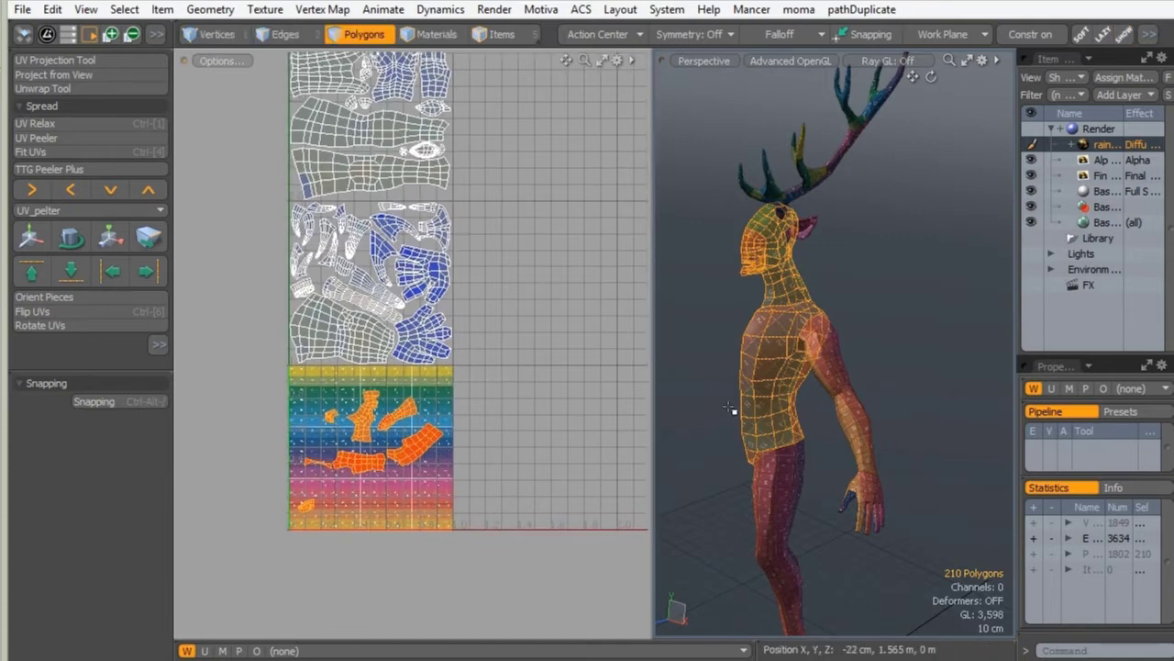
{"action": "left_click", "coordinate": [700, 477]}
{"action": "key", "text": "ctrl+space"}
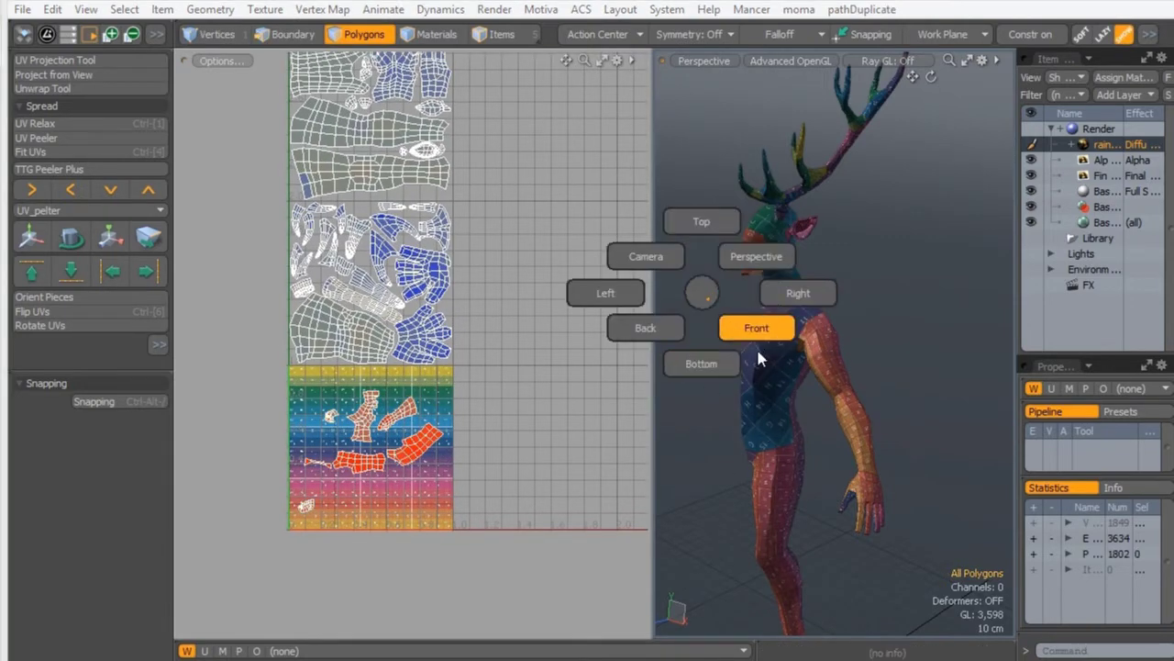
{"action": "left_click", "coordinate": [758, 358]}
{"action": "left_click_drag", "start_coordinate": [719, 347], "coordinate": [922, 263], "text": "alt+shift"}
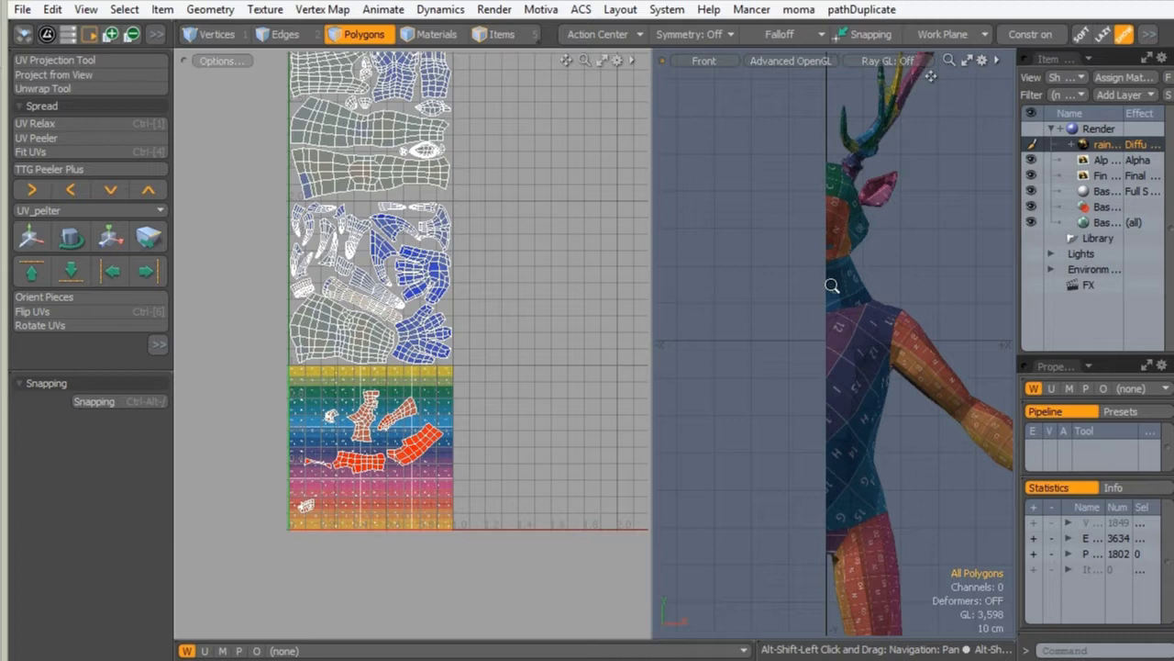
{"action": "scroll", "coordinate": [773, 340], "scroll_direction": "down", "scroll_amount": 3}
{"action": "left_click_drag", "start_coordinate": [773, 340], "coordinate": [778, 335], "text": "alt+shift"}
{"action": "left_click_drag", "start_coordinate": [764, 403], "coordinate": [755, 252], "text": "alt+shift"}
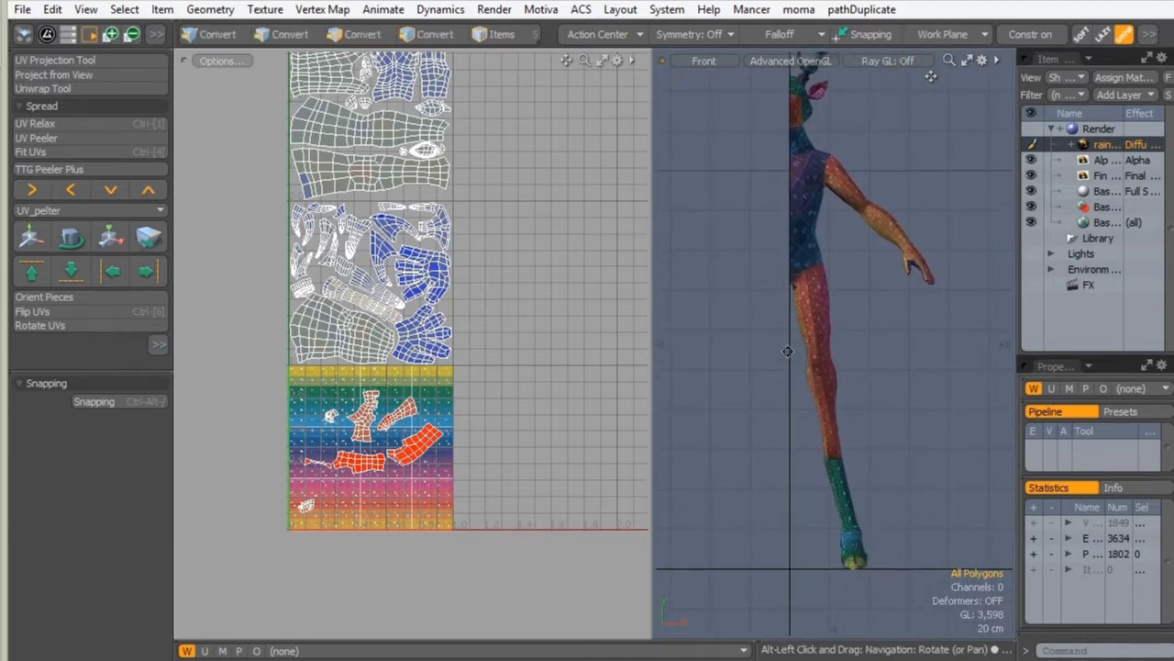
{"action": "left_click_drag", "start_coordinate": [786, 307], "coordinate": [786, 366], "text": "alt"}
{"action": "left_click_drag", "start_coordinate": [795, 283], "coordinate": [771, 268], "text": "alt+shift"}
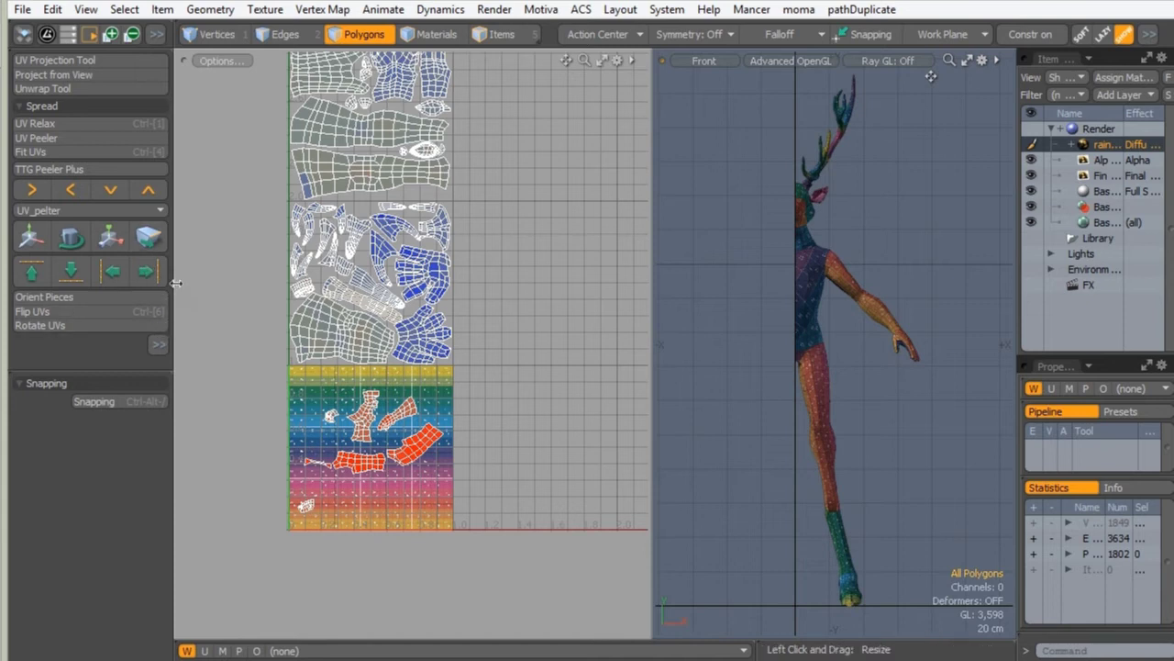
Start the Mirror tool for the half figure and place the mirror center at its base on the center line.
{"action": "key", "text": "F2"}
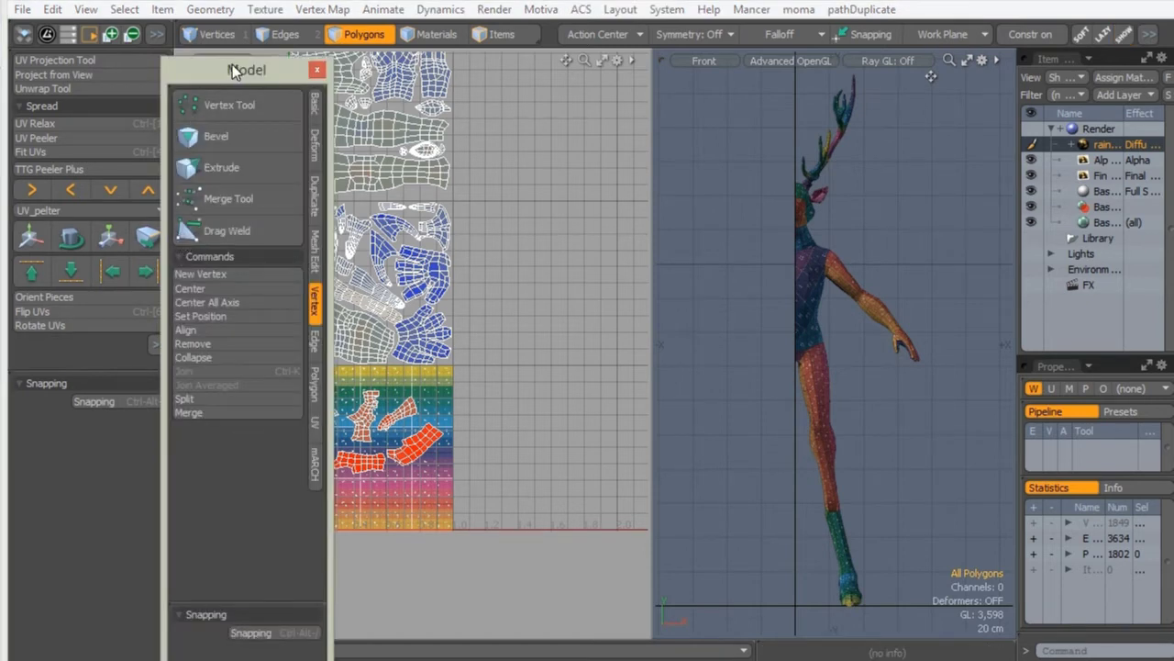
{"action": "left_click_drag", "start_coordinate": [232, 64], "coordinate": [219, 1]}
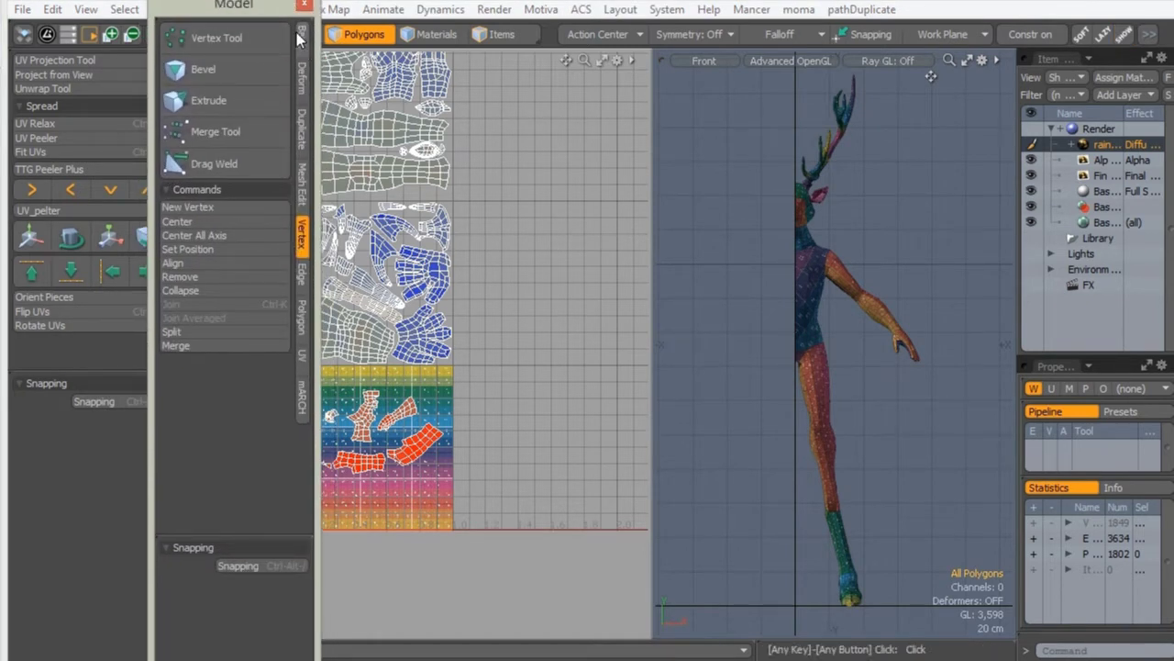
{"action": "left_click", "coordinate": [300, 89]}
{"action": "left_click", "coordinate": [301, 130]}
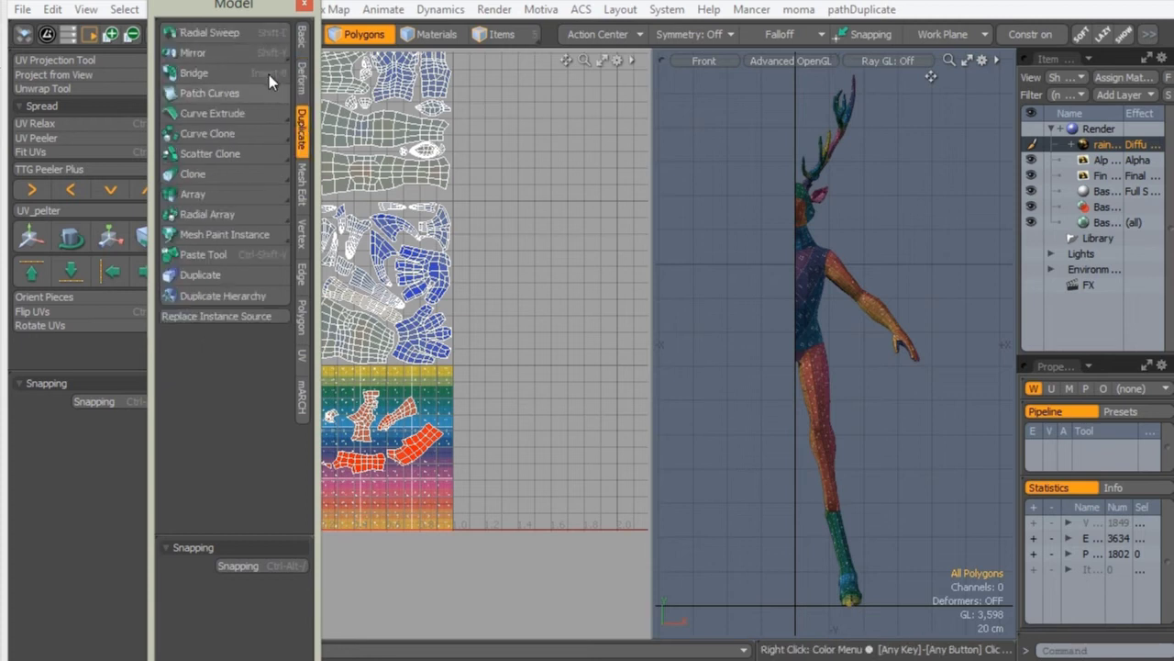
{"action": "left_click", "coordinate": [193, 53]}
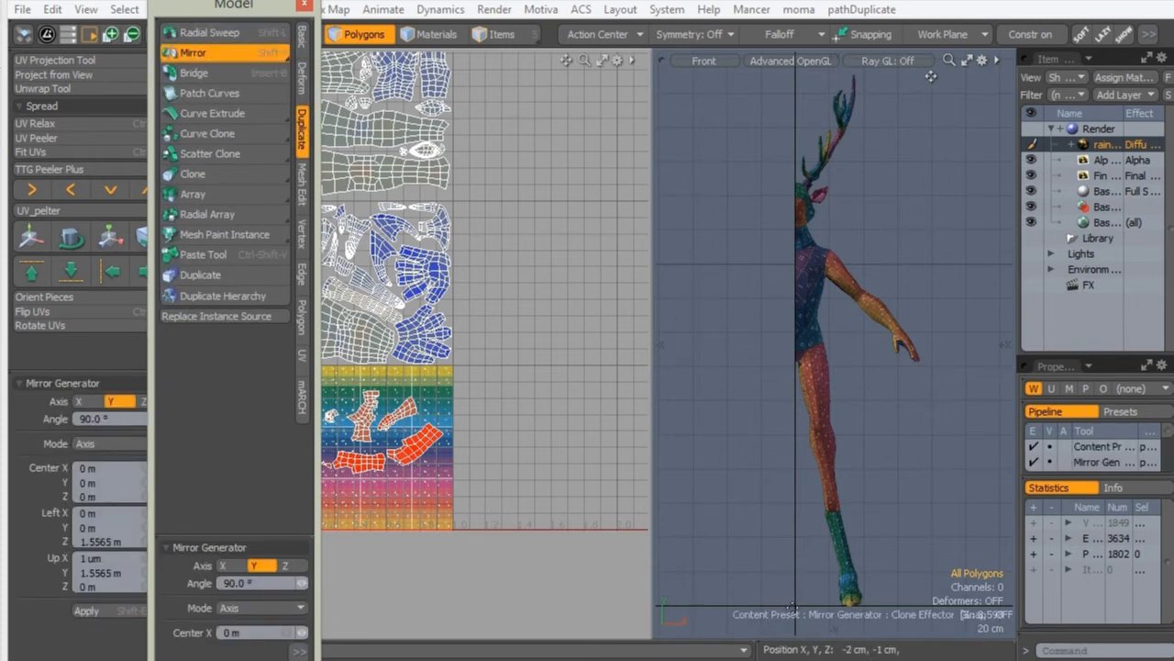
{"action": "left_click", "coordinate": [795, 604]}
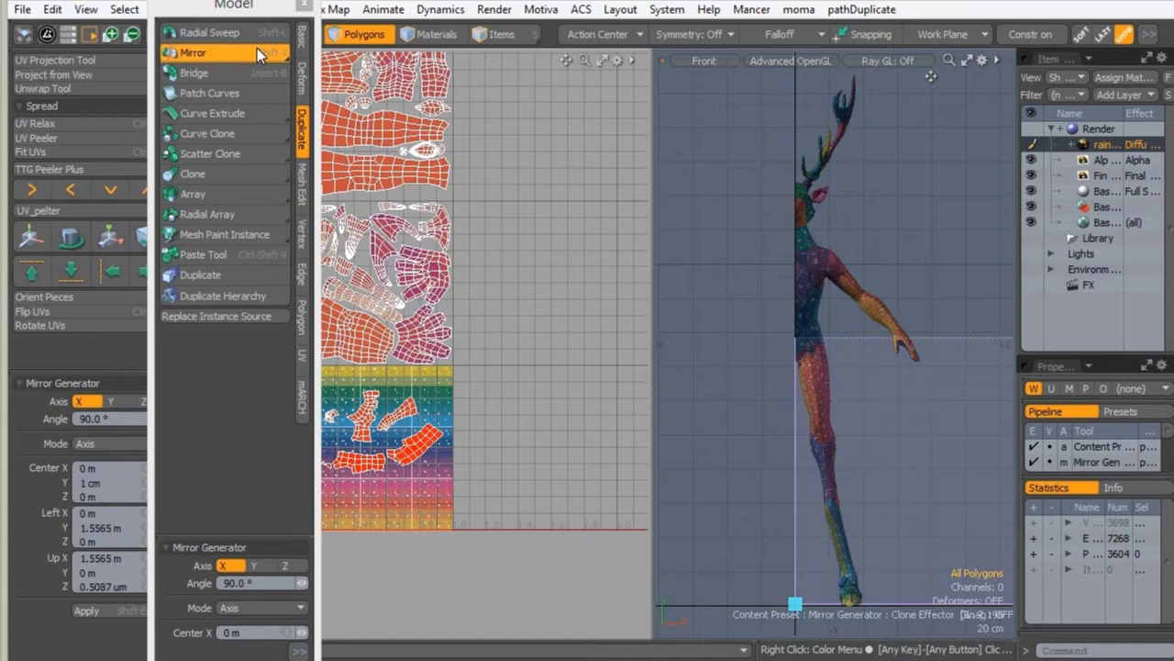
Try the Y axis for the mirror and expose the complete Mirror Generator settings.
{"action": "mouse_move", "coordinate": [239, 5]}
{"action": "left_mouse_down"}
{"action": "mouse_move", "coordinate": [236, 43]}
{"action": "mouse_move", "coordinate": [228, 0]}
{"action": "left_mouse_up"}
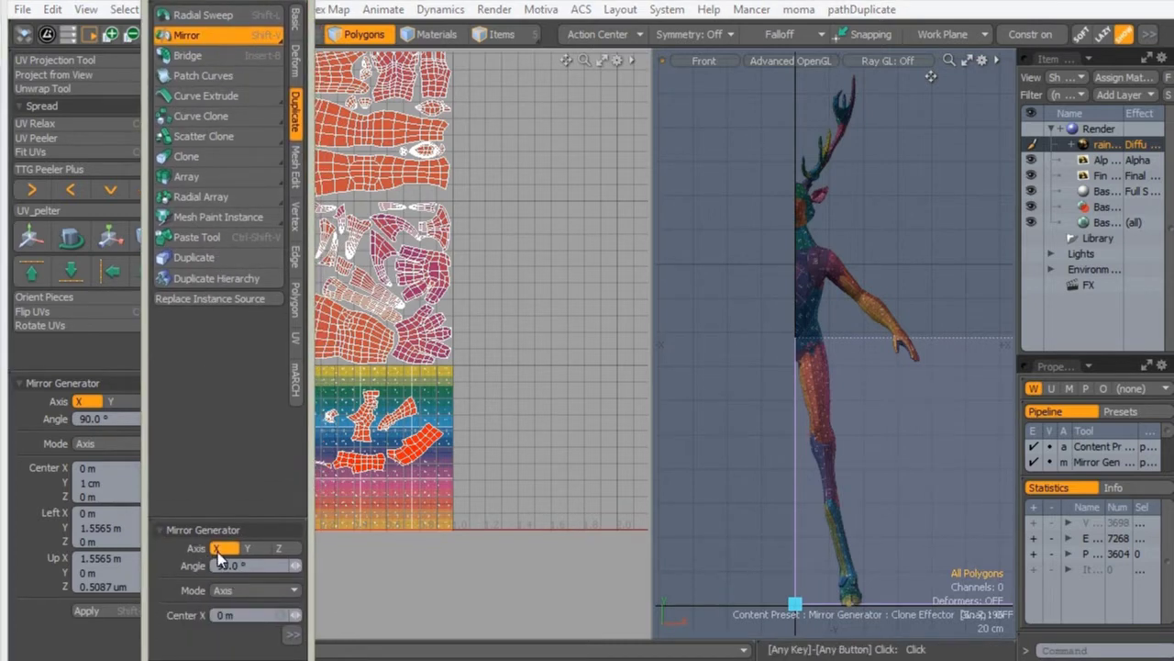
{"action": "left_click", "coordinate": [249, 551]}
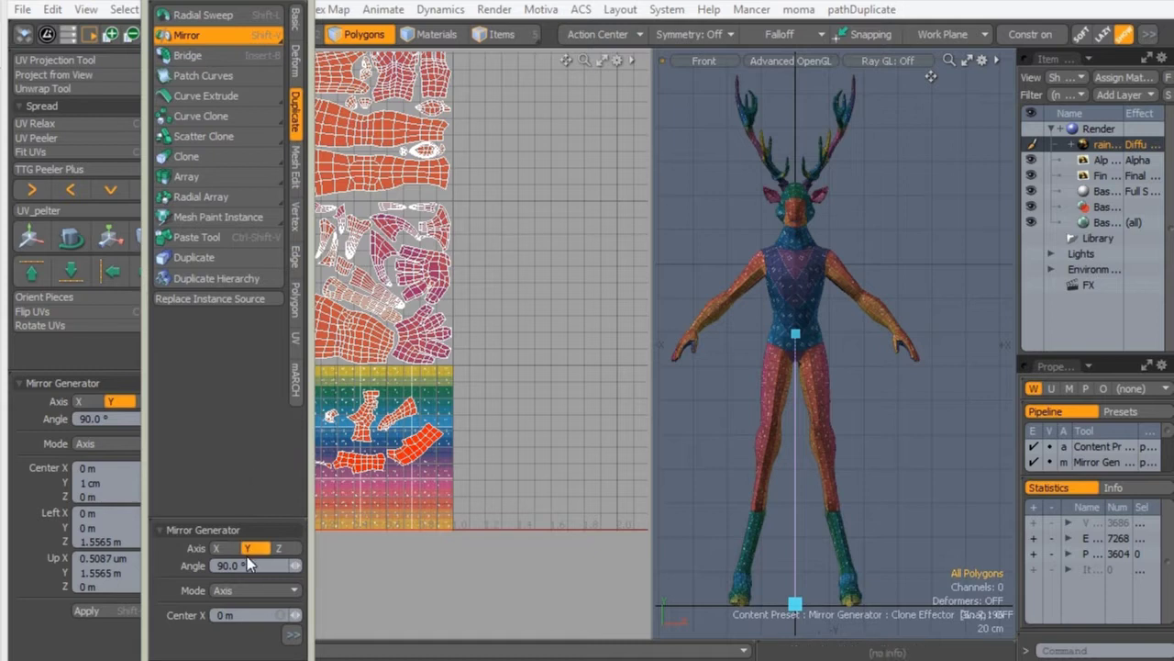
{"action": "left_click_drag", "start_coordinate": [237, 518], "coordinate": [240, 329]}
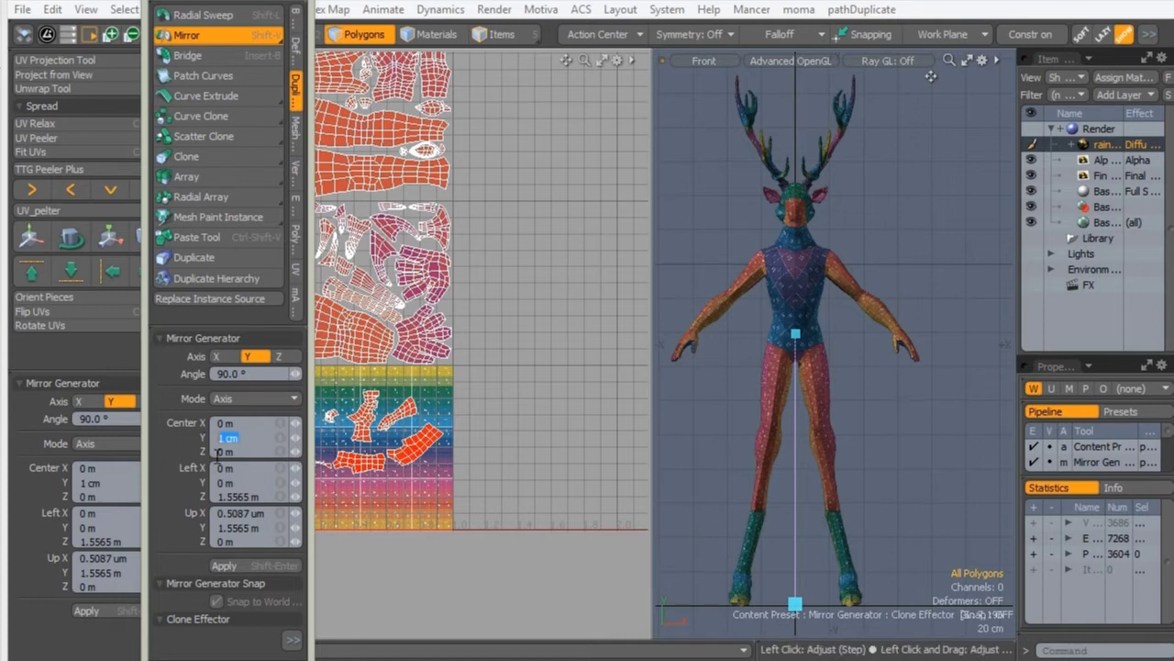
Set the mirror's Center Y and Up X values to 0 m so all Center, Left and Up values are zero.
{"action": "type", "text": "0"}
{"action": "left_click", "coordinate": [238, 515]}
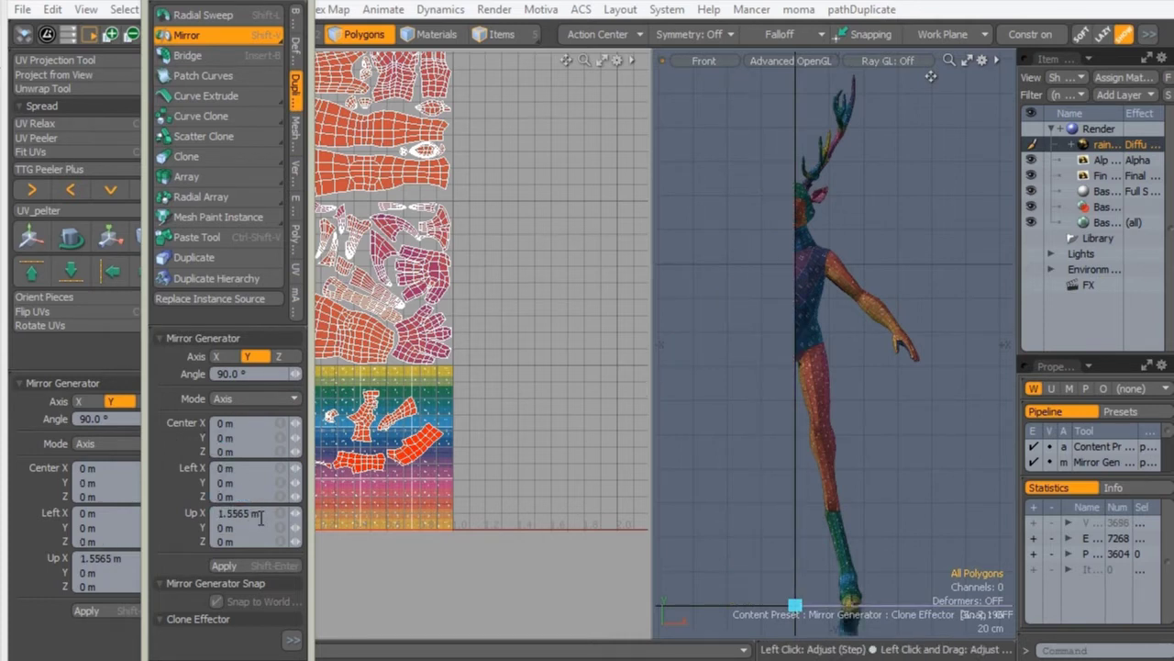
{"action": "left_click_drag", "start_coordinate": [266, 515], "coordinate": [209, 515]}
{"action": "type", "text": "0"}
{"action": "key", "text": "Return"}
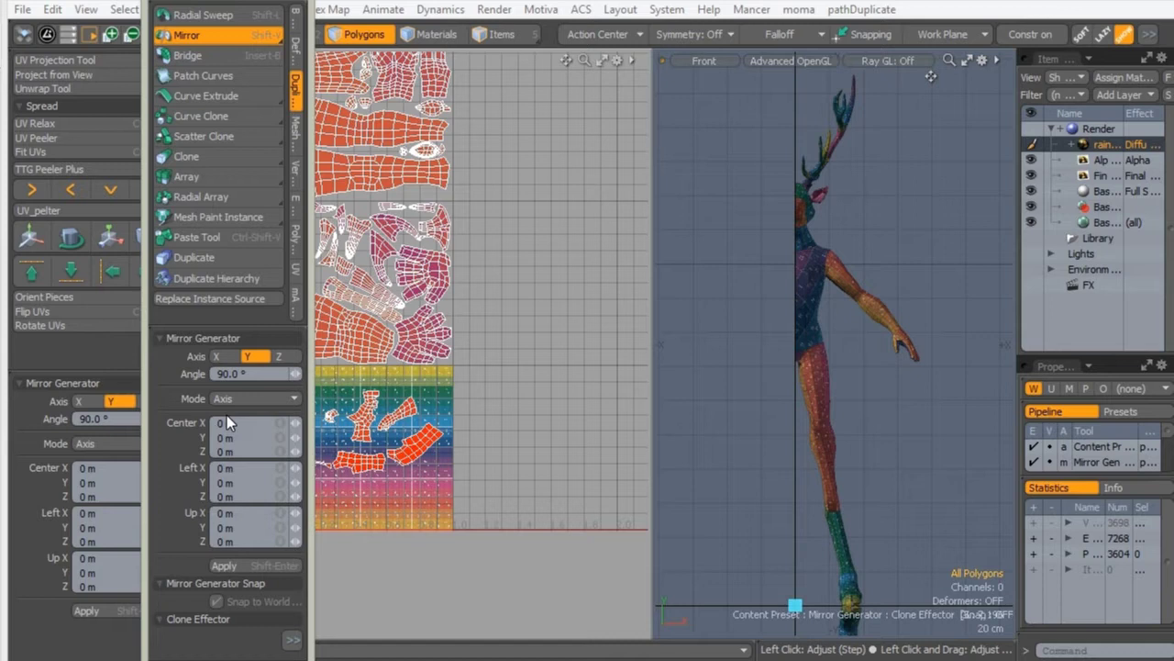
Set the mirror axis to X, finish the mirrored figure and close the modeling palette.
{"action": "left_click", "coordinate": [220, 356]}
{"action": "left_click", "coordinate": [247, 356]}
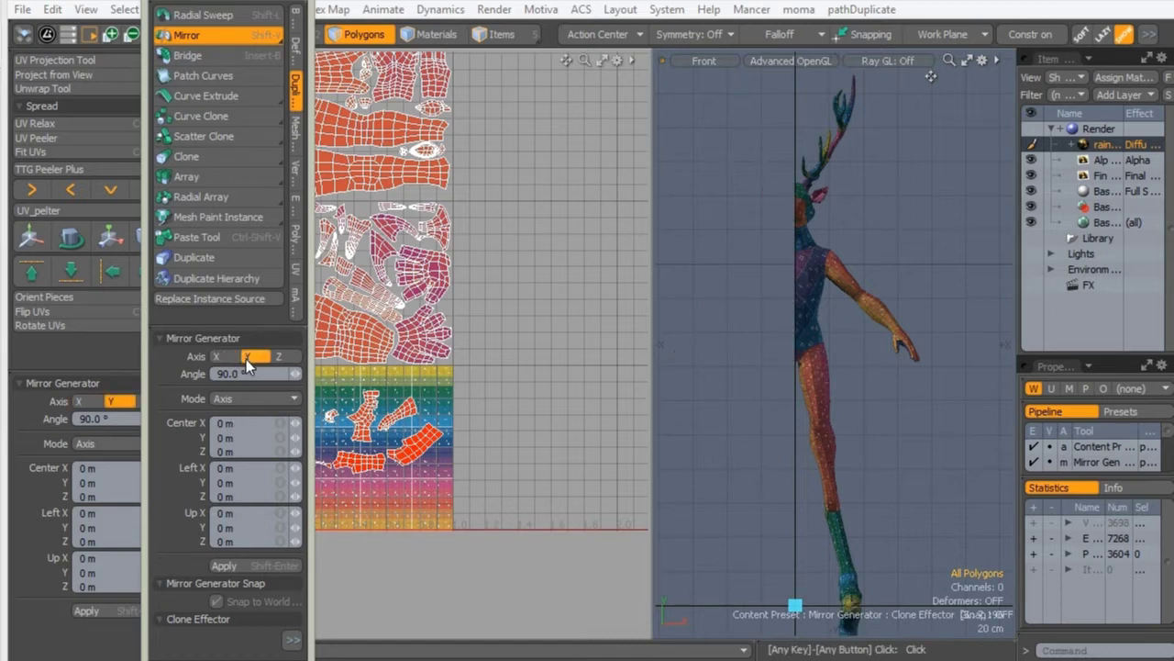
{"action": "left_click", "coordinate": [227, 355]}
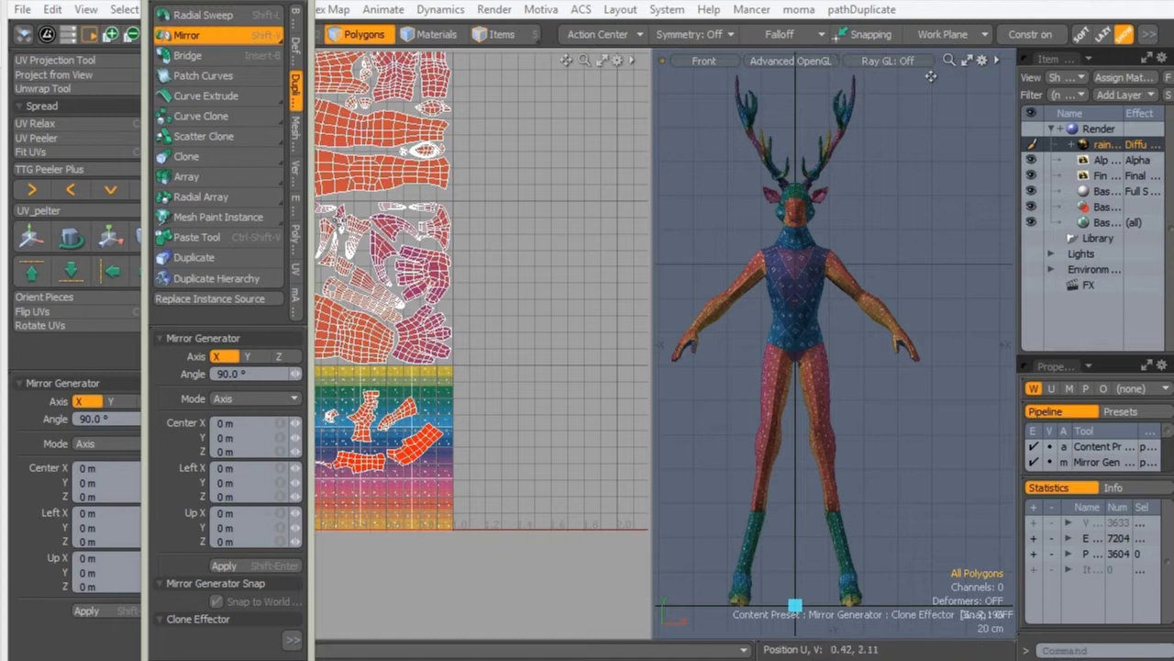
{"action": "left_click", "coordinate": [164, 339]}
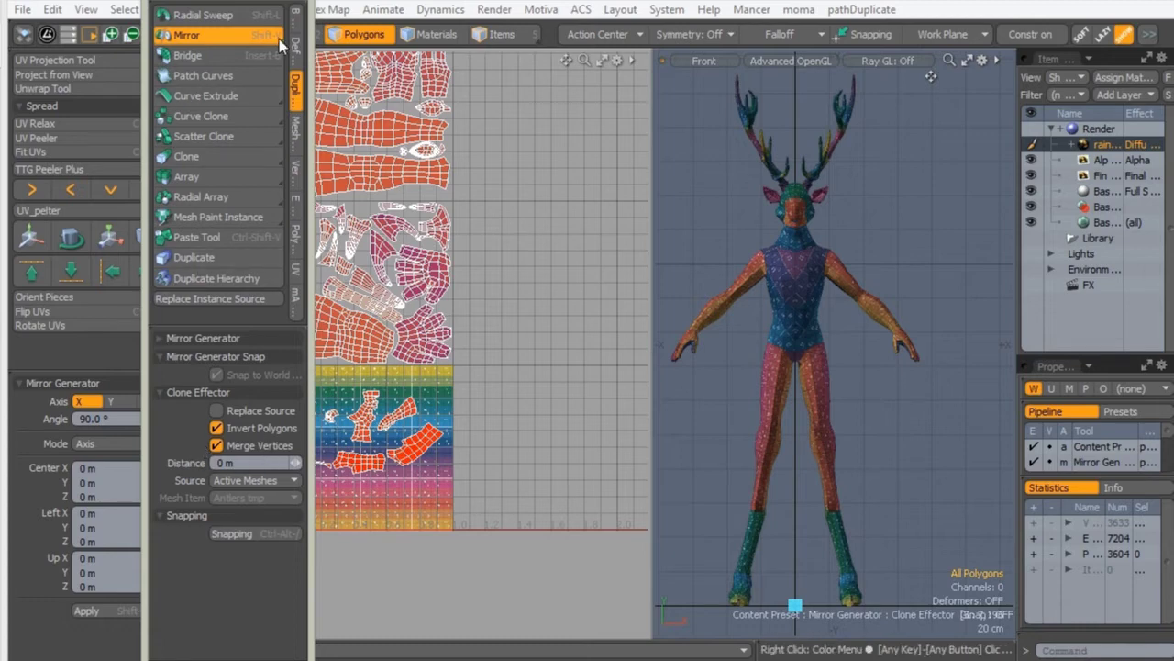
{"action": "key", "text": "q"}
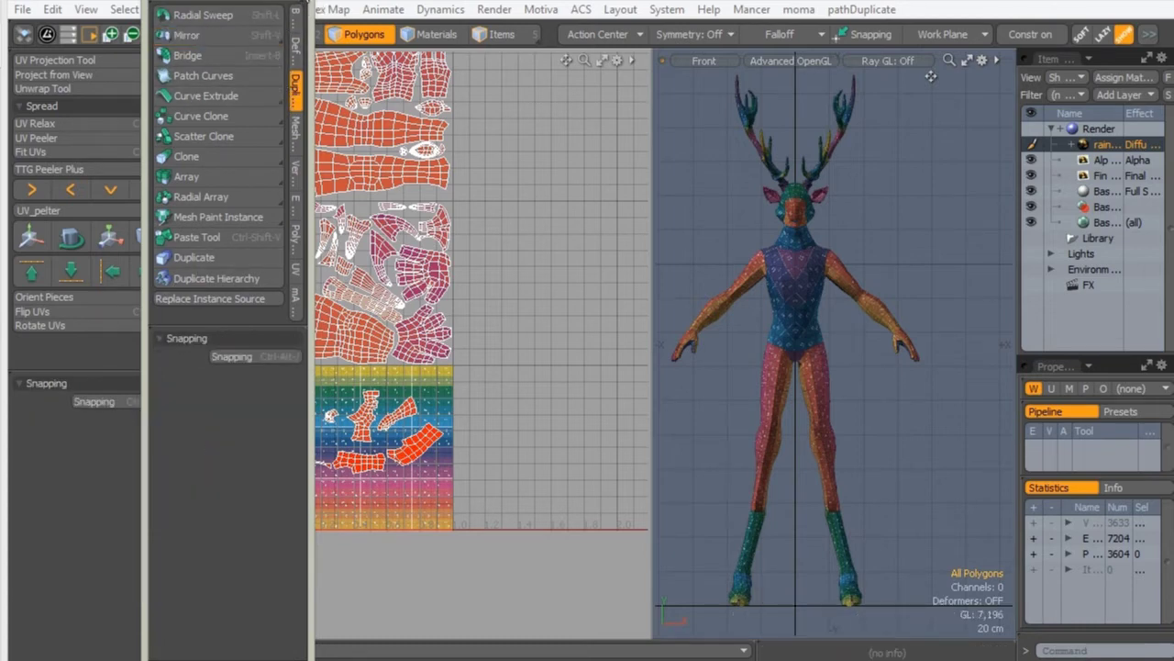
{"action": "left_click", "coordinate": [307, 3]}
Select patches of polygons on both arms of the mirrored figure to compare their placement in the UV map.
{"action": "left_click_drag", "start_coordinate": [792, 240], "coordinate": [796, 288], "text": "ctrl+alt"}
{"action": "mouse_move", "coordinate": [796, 288]}
{"action": "left_mouse_down", "text": "alt+shift"}
{"action": "mouse_move", "coordinate": [733, 280]}
{"action": "mouse_move", "coordinate": [775, 285]}
{"action": "mouse_move", "coordinate": [708, 360]}
{"action": "left_mouse_up", "text": "alt+shift"}
{"action": "left_click", "coordinate": [685, 230]}
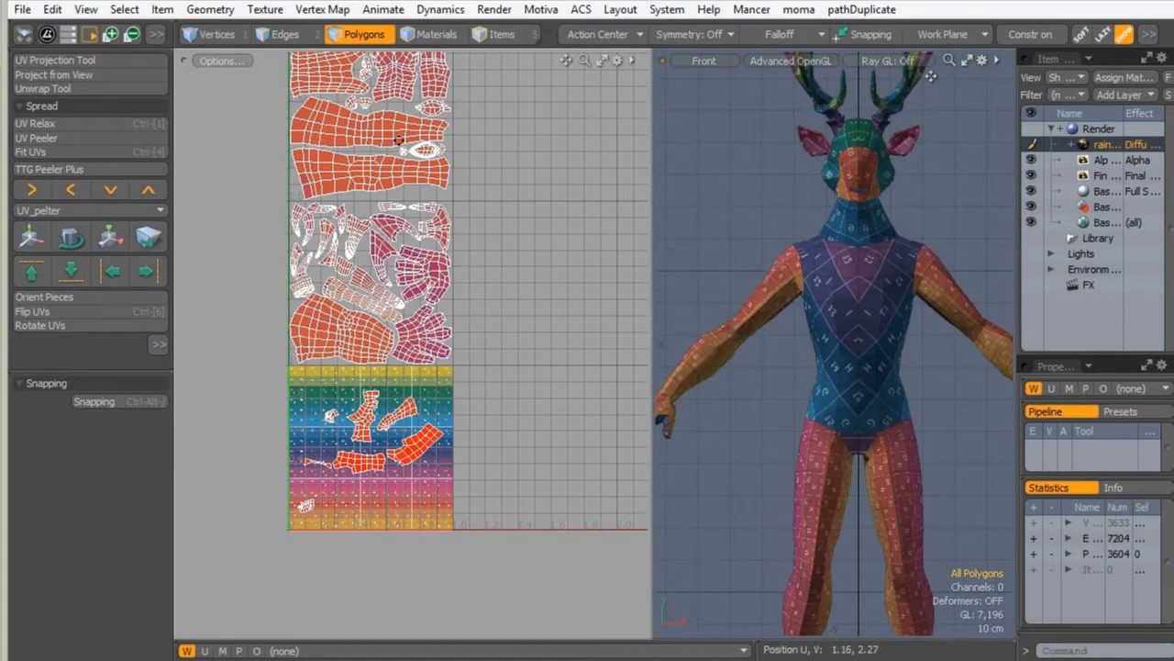
{"action": "left_click_drag", "start_coordinate": [399, 140], "coordinate": [390, 225], "text": "alt+shift"}
{"action": "mouse_move", "coordinate": [776, 276]}
{"action": "left_mouse_down"}
{"action": "mouse_move", "coordinate": [754, 336]}
{"action": "mouse_move", "coordinate": [699, 364]}
{"action": "left_mouse_up"}
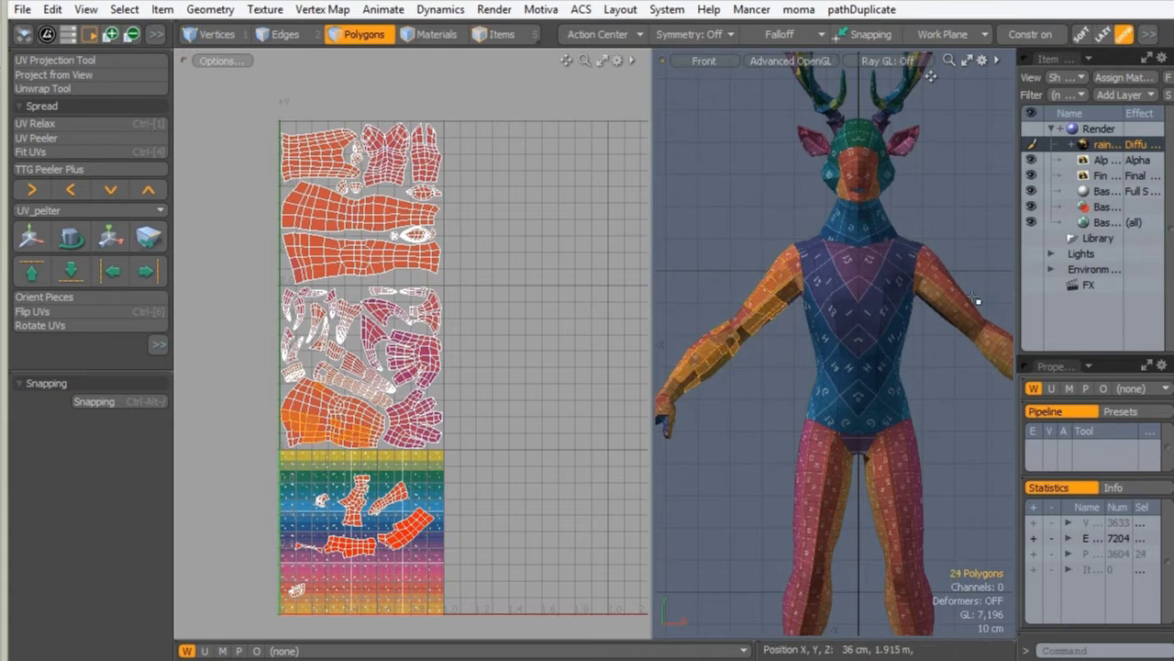
{"action": "mouse_move", "coordinate": [970, 315]}
{"action": "left_mouse_down"}
{"action": "mouse_move", "coordinate": [958, 325]}
{"action": "mouse_move", "coordinate": [943, 266]}
{"action": "left_mouse_up"}
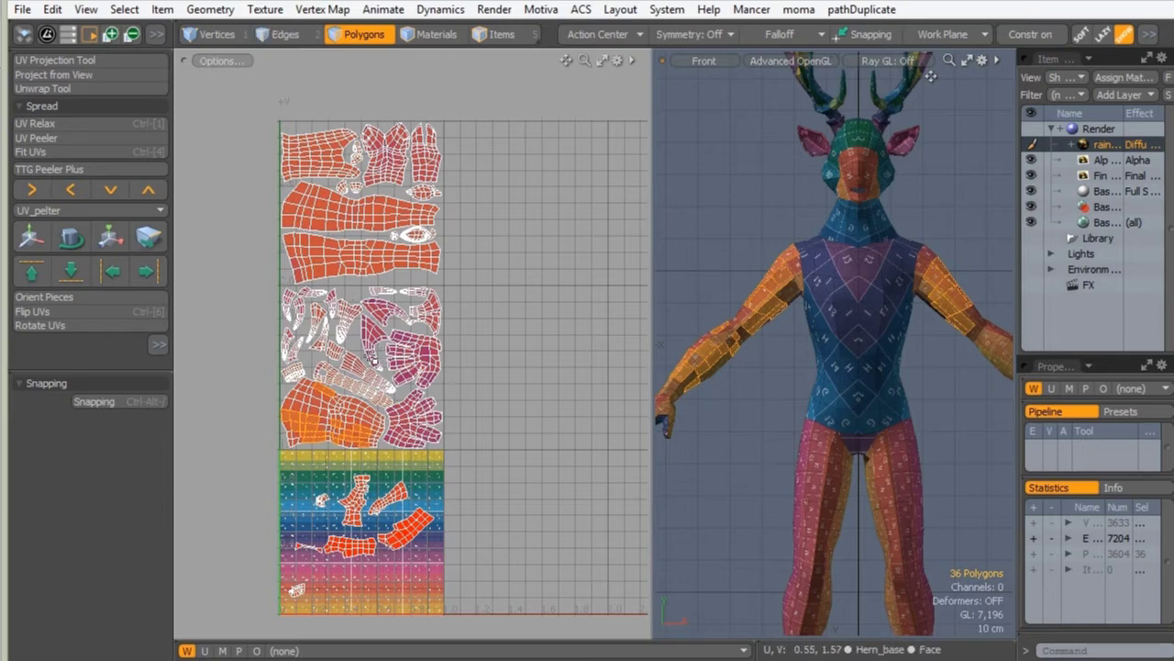
Examine how the selected arm polygons share UV space across the mirrored halves, and clear the selection.
{"action": "left_click_drag", "start_coordinate": [367, 345], "coordinate": [428, 267], "text": "ctrl+alt"}
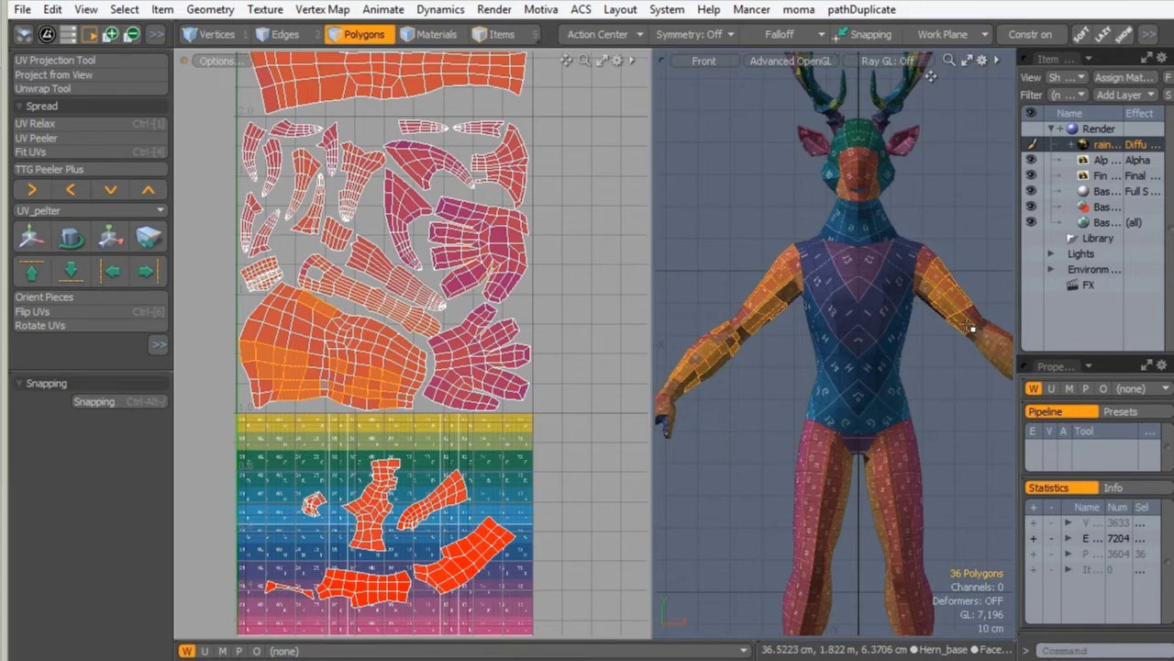
{"action": "left_click_drag", "start_coordinate": [778, 242], "coordinate": [875, 275], "text": "ctrl+alt"}
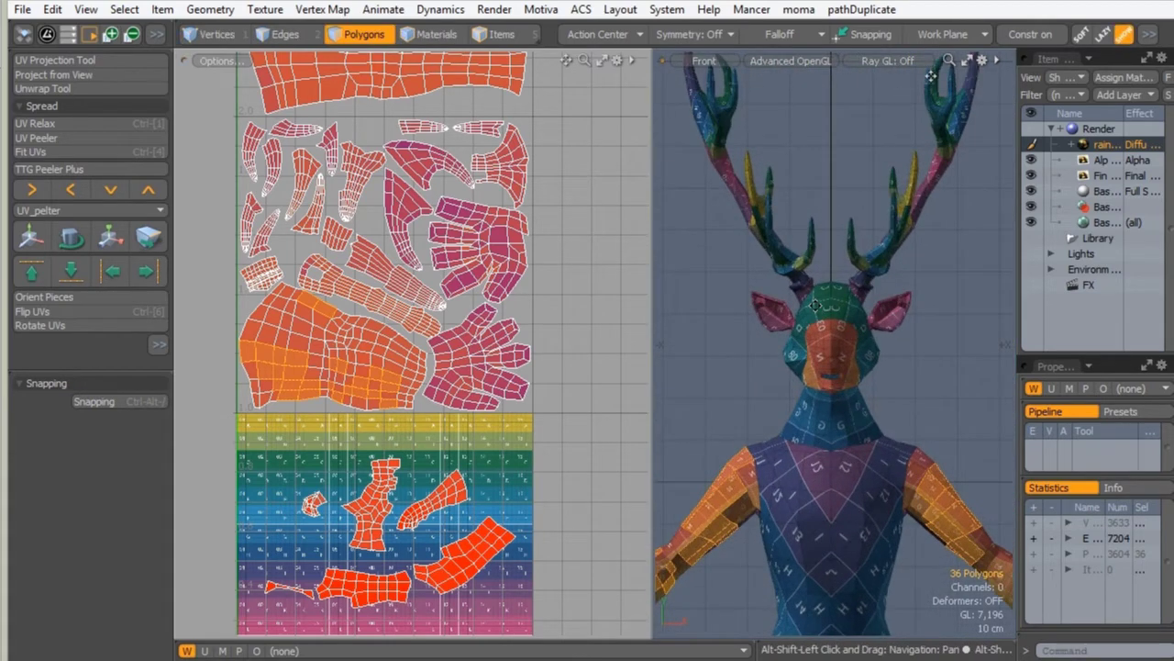
{"action": "left_click_drag", "start_coordinate": [822, 365], "coordinate": [774, 414], "text": "alt+shift"}
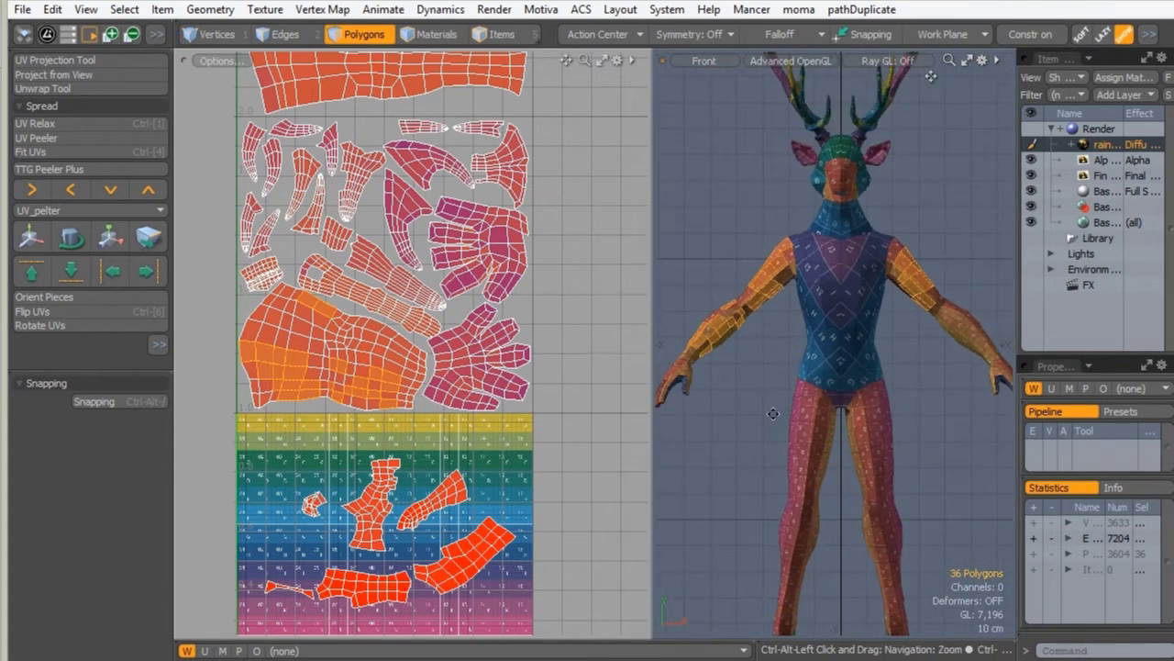
{"action": "left_click_drag", "start_coordinate": [780, 496], "coordinate": [753, 446], "text": "alt+shift"}
{"action": "left_click_drag", "start_coordinate": [765, 257], "coordinate": [763, 329], "text": "alt+shift"}
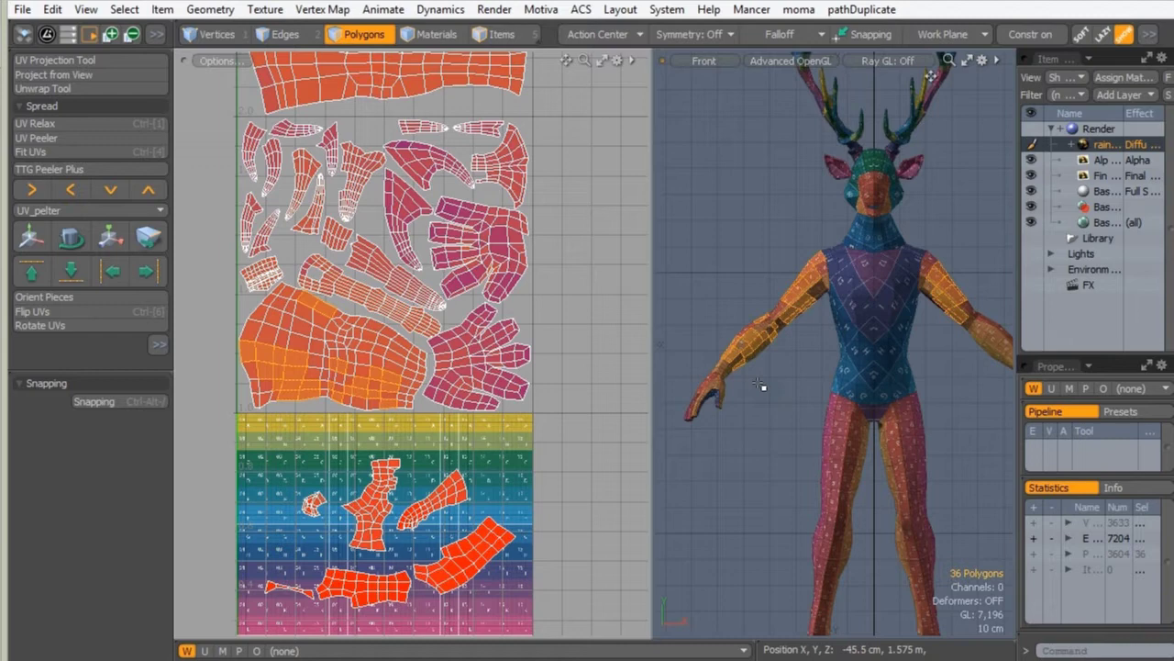
{"action": "left_click_drag", "start_coordinate": [962, 303], "coordinate": [897, 292], "text": "alt+shift"}
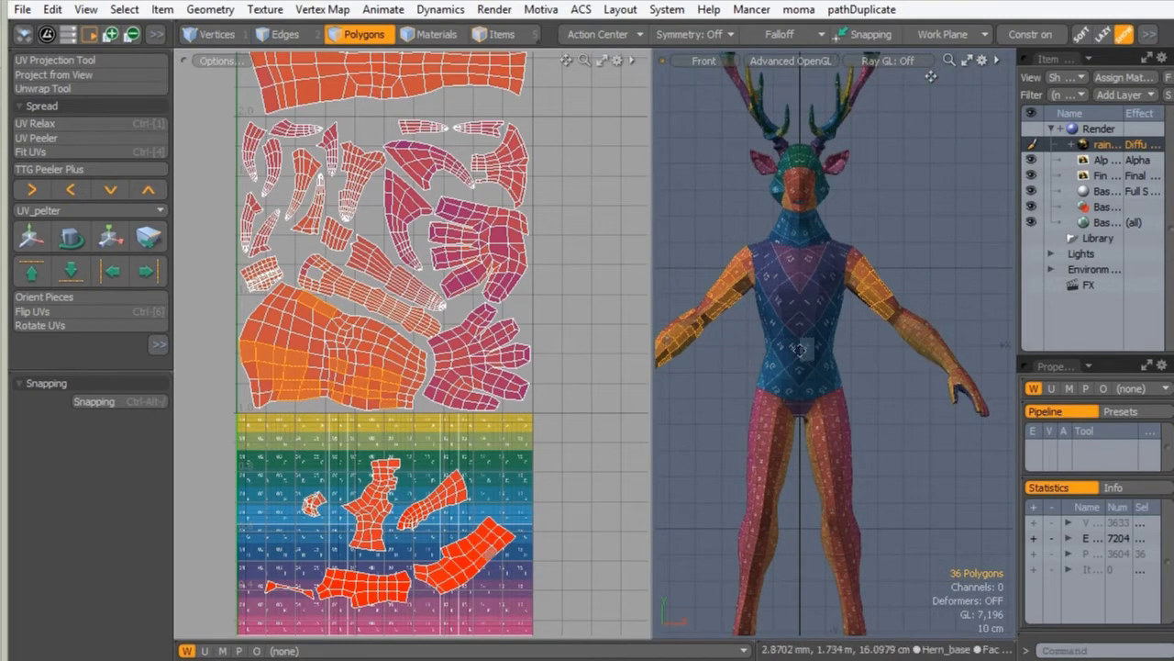
{"action": "left_click_drag", "start_coordinate": [750, 272], "coordinate": [827, 327], "text": "alt+shift"}
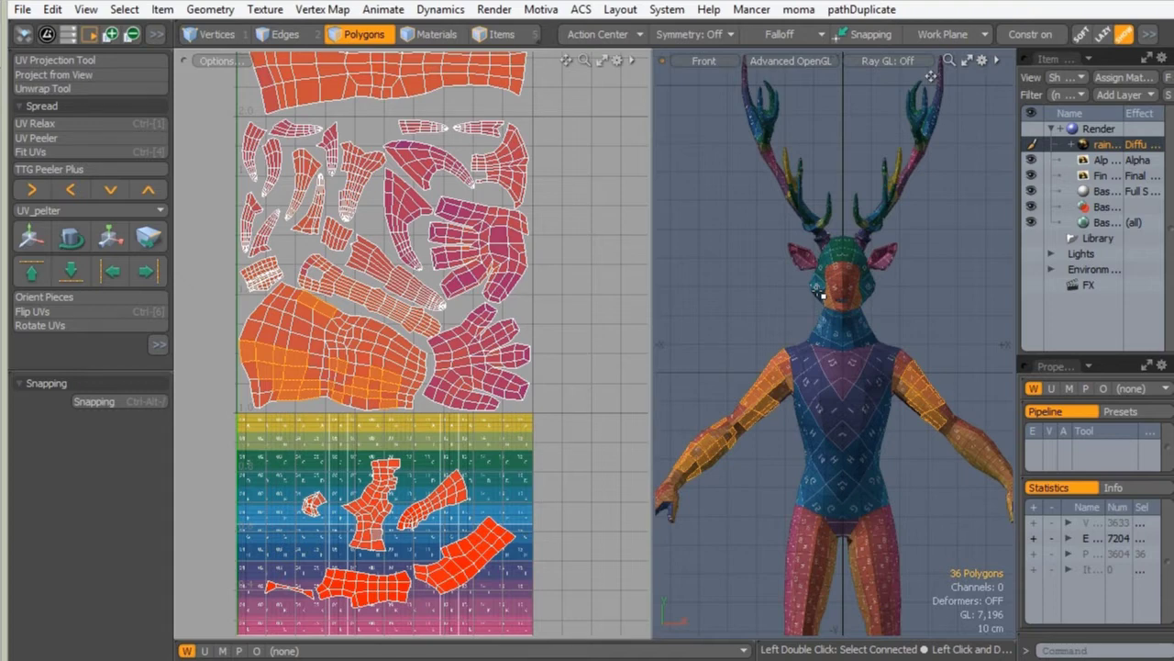
{"action": "key", "text": "e"}
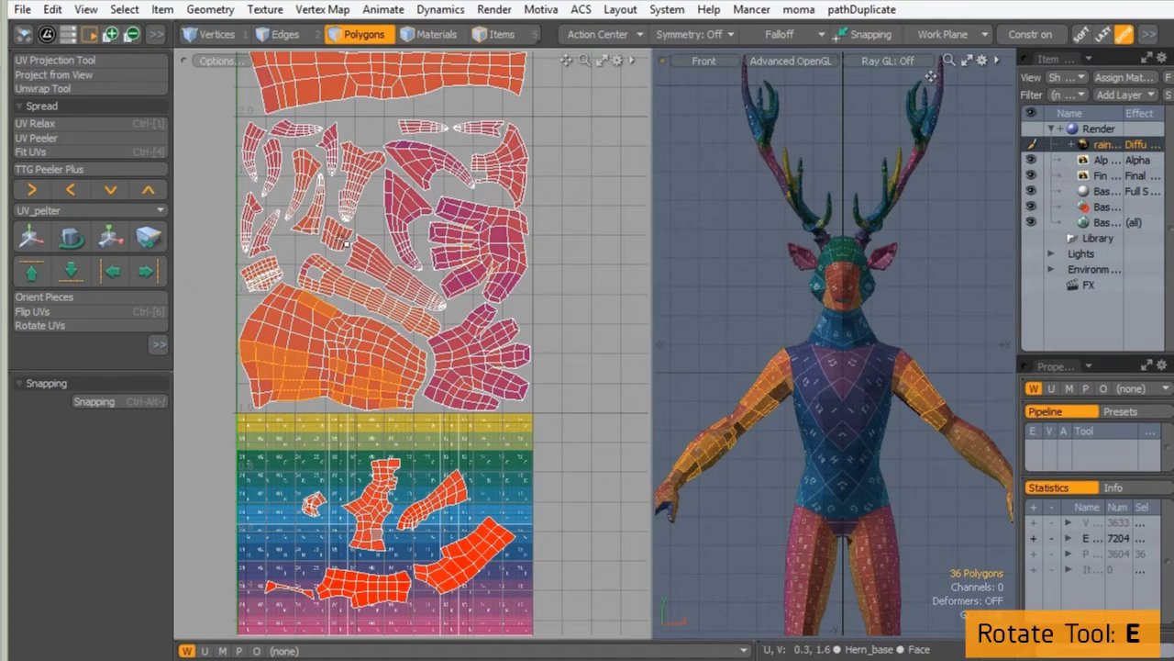
{"action": "scroll", "coordinate": [702, 328], "scroll_direction": "down", "scroll_amount": 4}
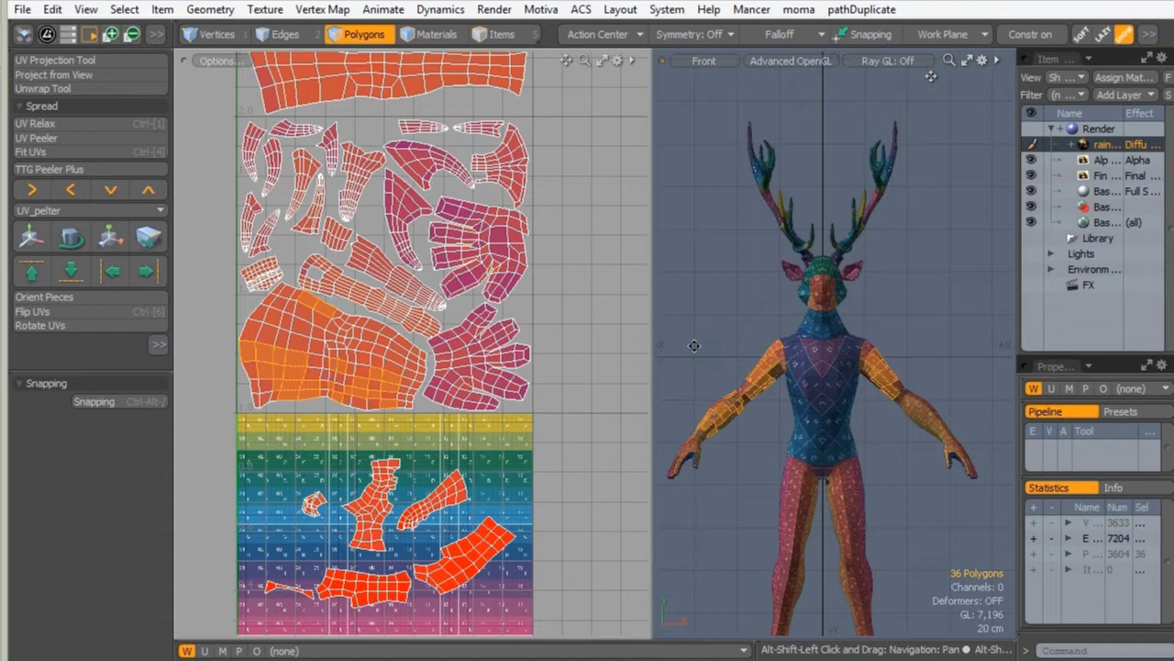
{"action": "left_click", "coordinate": [667, 401]}
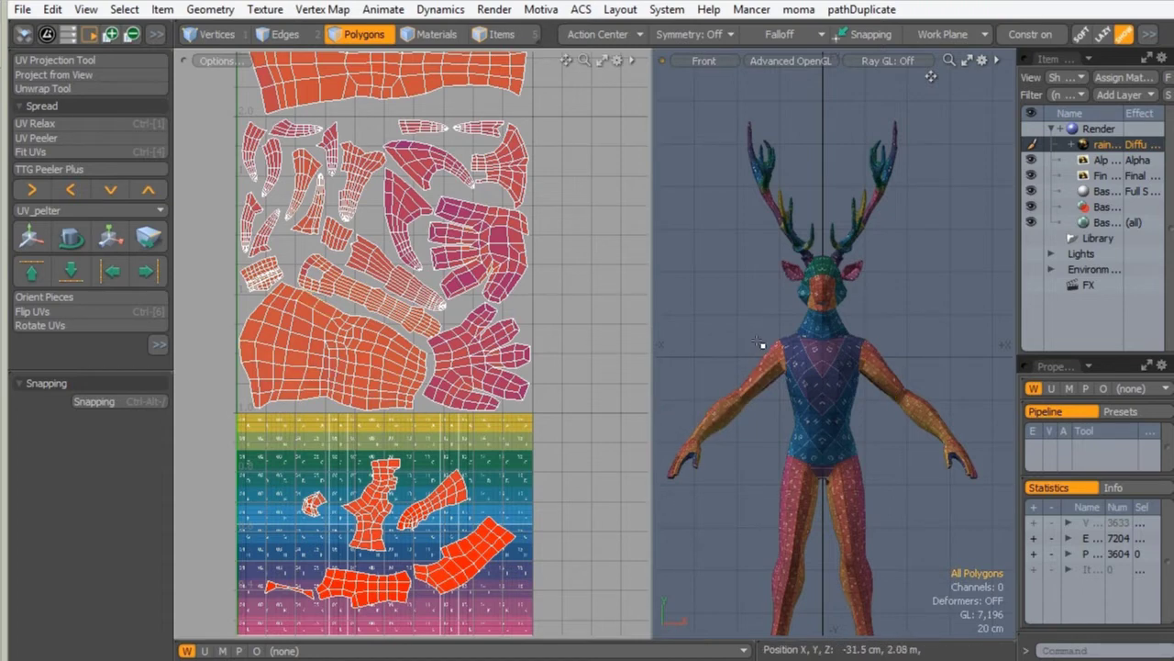
{"action": "right_click_drag", "start_coordinate": [750, 404], "coordinate": [656, 527]}
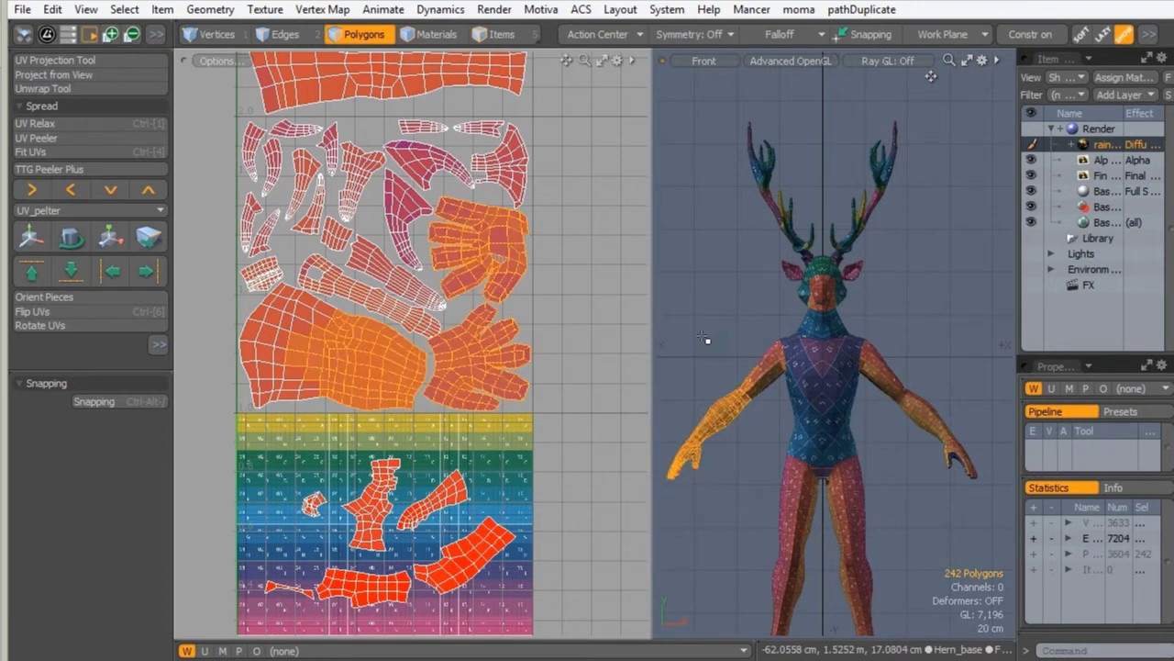
{"action": "left_click_drag", "start_coordinate": [601, 316], "coordinate": [576, 319], "text": "alt"}
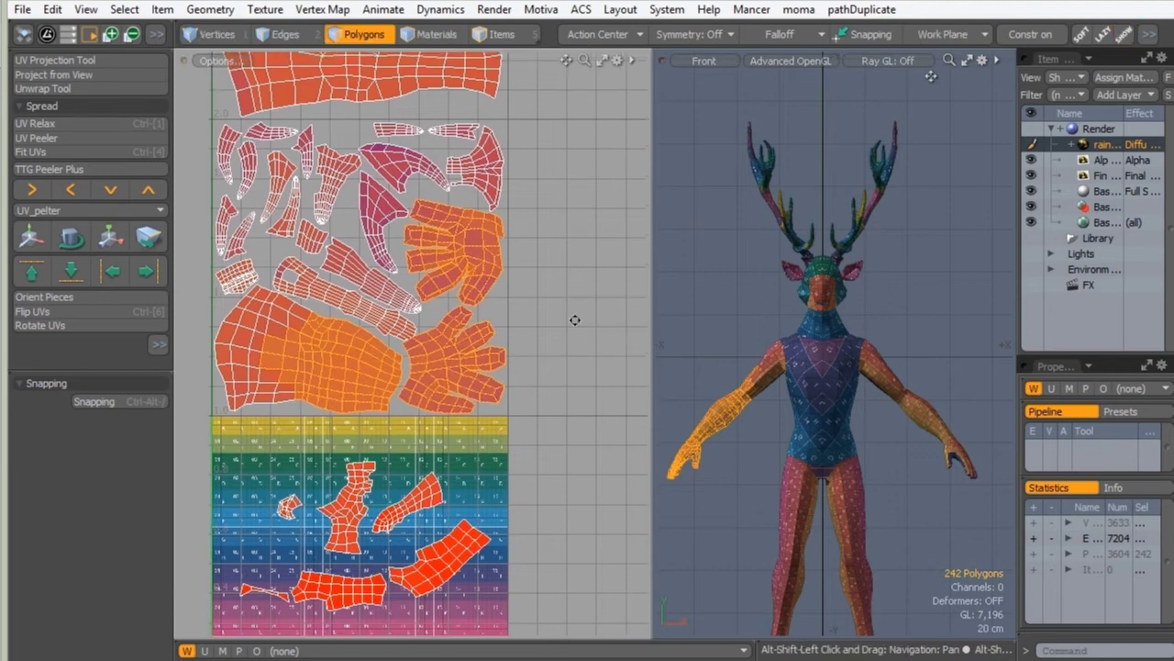
{"action": "left_click_drag", "start_coordinate": [721, 335], "coordinate": [674, 322], "text": "ctrl+alt"}
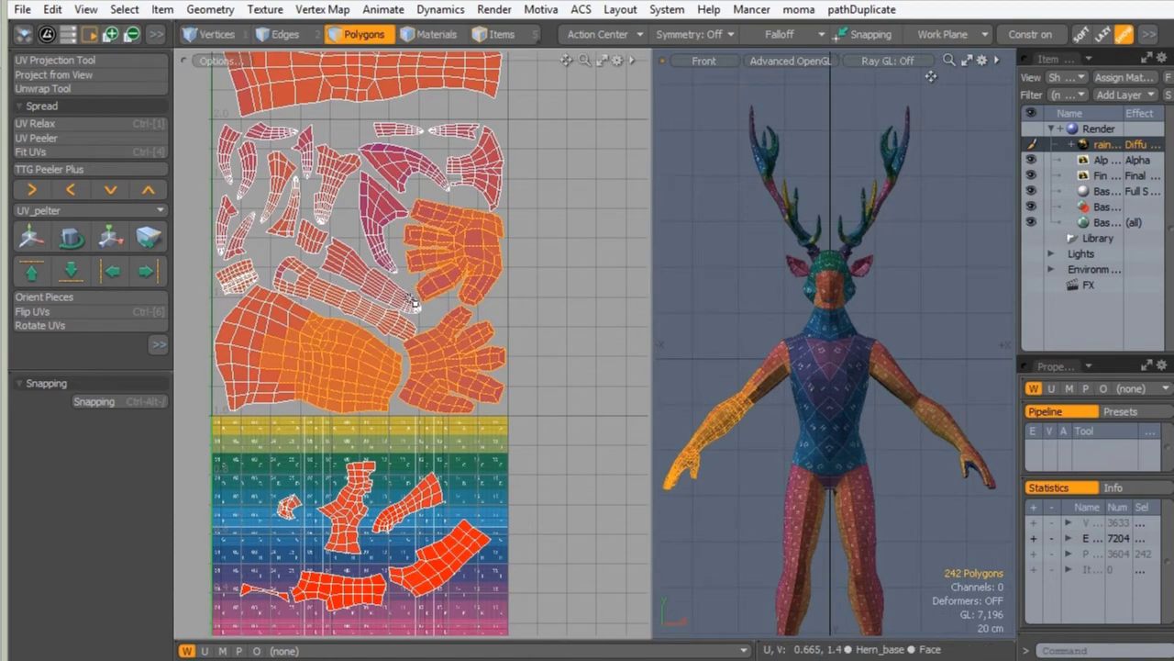
{"action": "left_click_drag", "start_coordinate": [727, 282], "coordinate": [739, 130], "text": "alt+shift"}
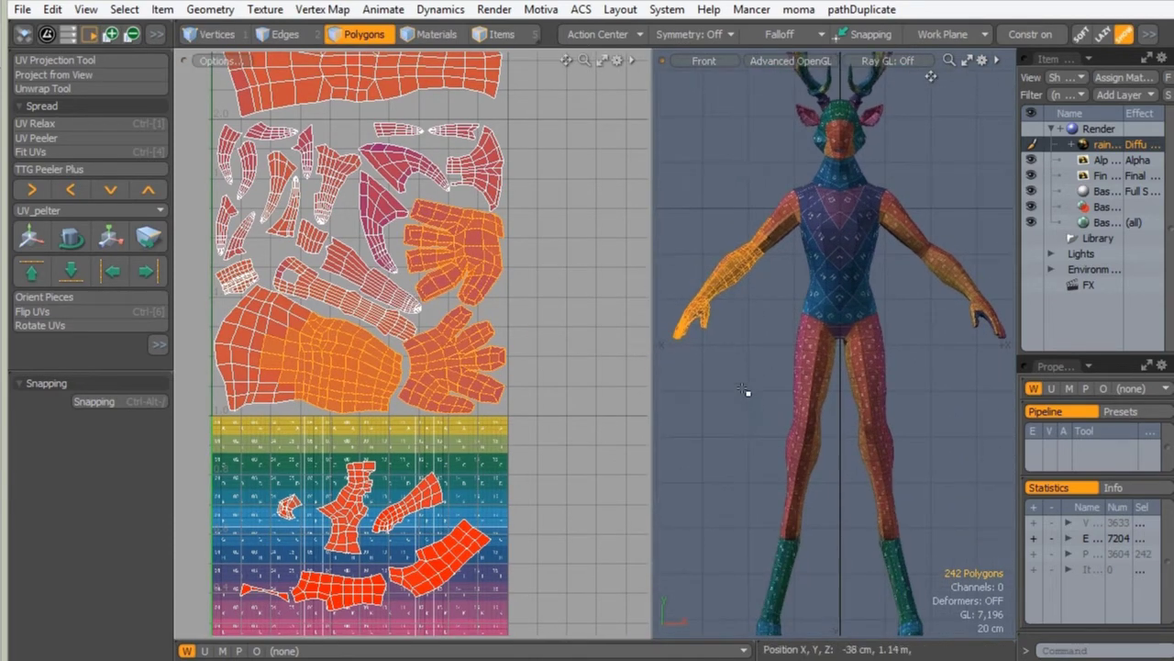
{"action": "right_click_drag", "start_coordinate": [746, 390], "coordinate": [798, 465], "text": "shift"}
{"action": "left_click_drag", "start_coordinate": [745, 545], "coordinate": [780, 470], "text": "alt+shift"}
{"action": "right_click_drag", "start_coordinate": [733, 249], "coordinate": [831, 445], "text": "shift"}
{"action": "right_click_drag", "start_coordinate": [766, 169], "coordinate": [808, 262], "text": "shift"}
{"action": "right_click_drag", "start_coordinate": [770, 154], "coordinate": [828, 244], "text": "shift"}
{"action": "left_click_drag", "start_coordinate": [721, 129], "coordinate": [768, 359], "text": "alt+shift"}
{"action": "right_click_drag", "start_coordinate": [732, 204], "coordinate": [807, 356], "text": "shift"}
{"action": "left_click", "coordinate": [636, 291]}
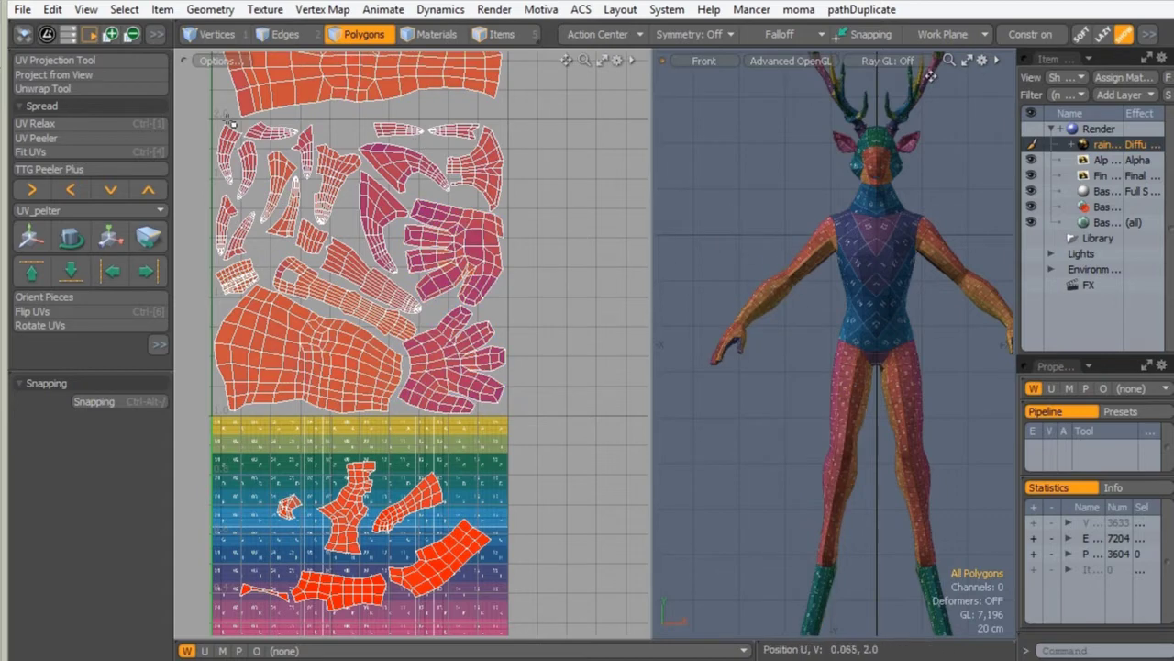
Select the arm, hand and antler islands in the UV map, then deselect their polygons on the figure's positive X side.
{"action": "right_click_drag", "start_coordinate": [517, 366], "coordinate": [525, 424]}
{"action": "left_click_drag", "start_coordinate": [899, 228], "coordinate": [900, 183], "text": "ctrl+alt"}
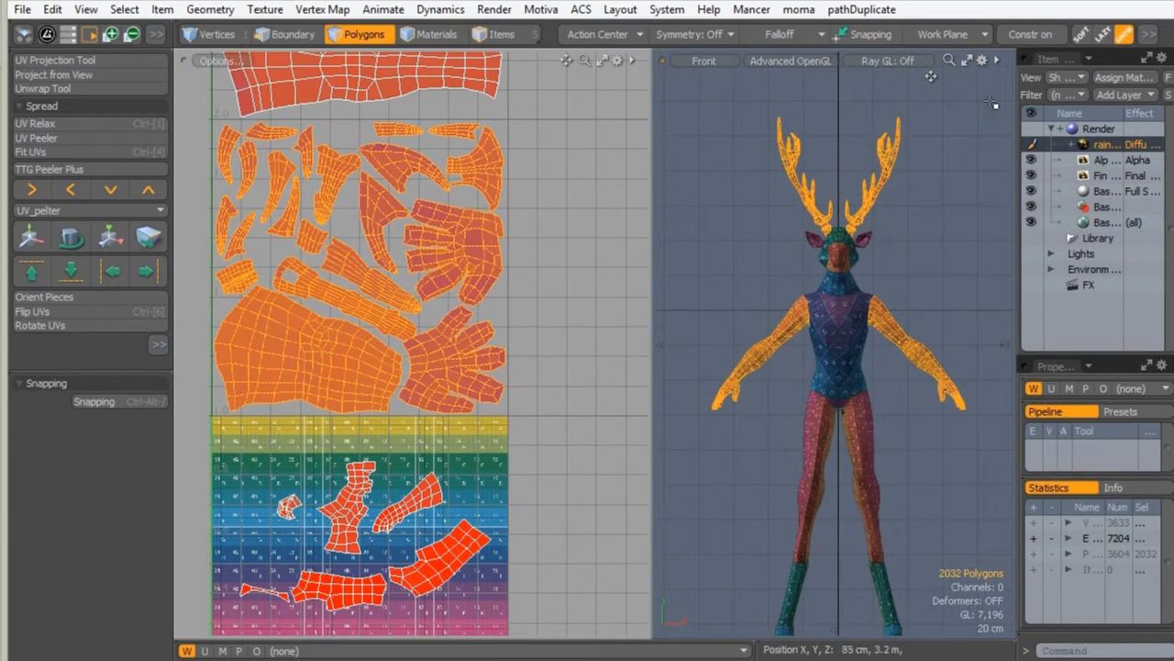
{"action": "right_click_drag", "start_coordinate": [998, 90], "coordinate": [838, 481]}
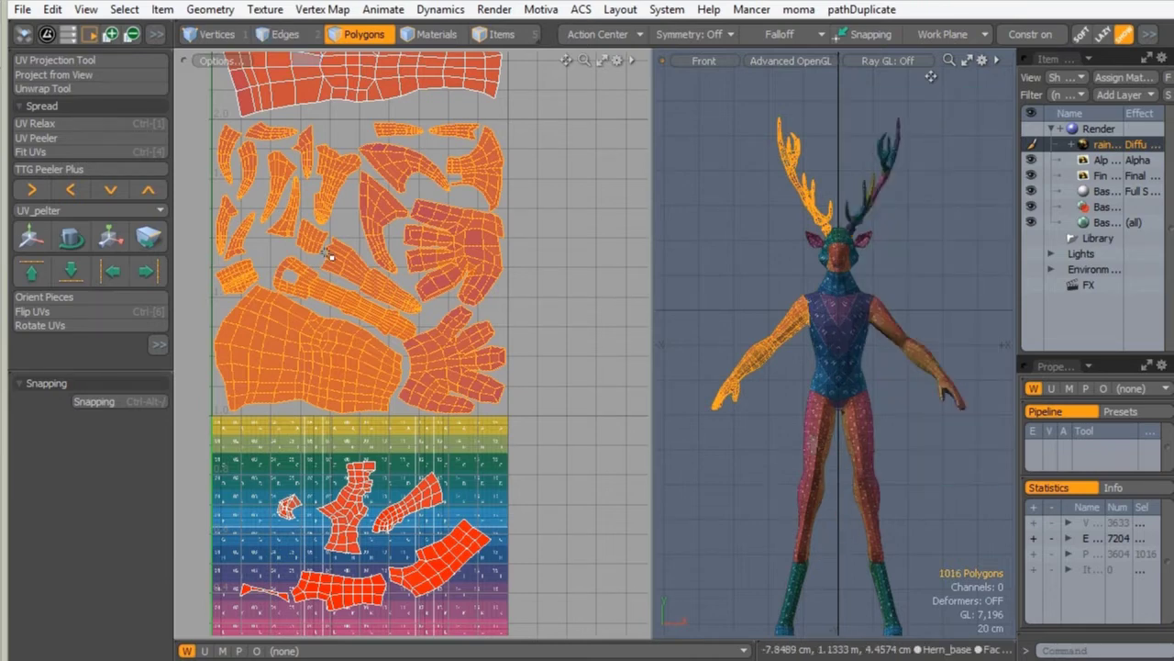
Move the selected arm, hand and antler UVs by 1.0 in U into the neighbouring tile.
{"action": "left_click_drag", "start_coordinate": [381, 186], "coordinate": [352, 210], "text": "alt+shift"}
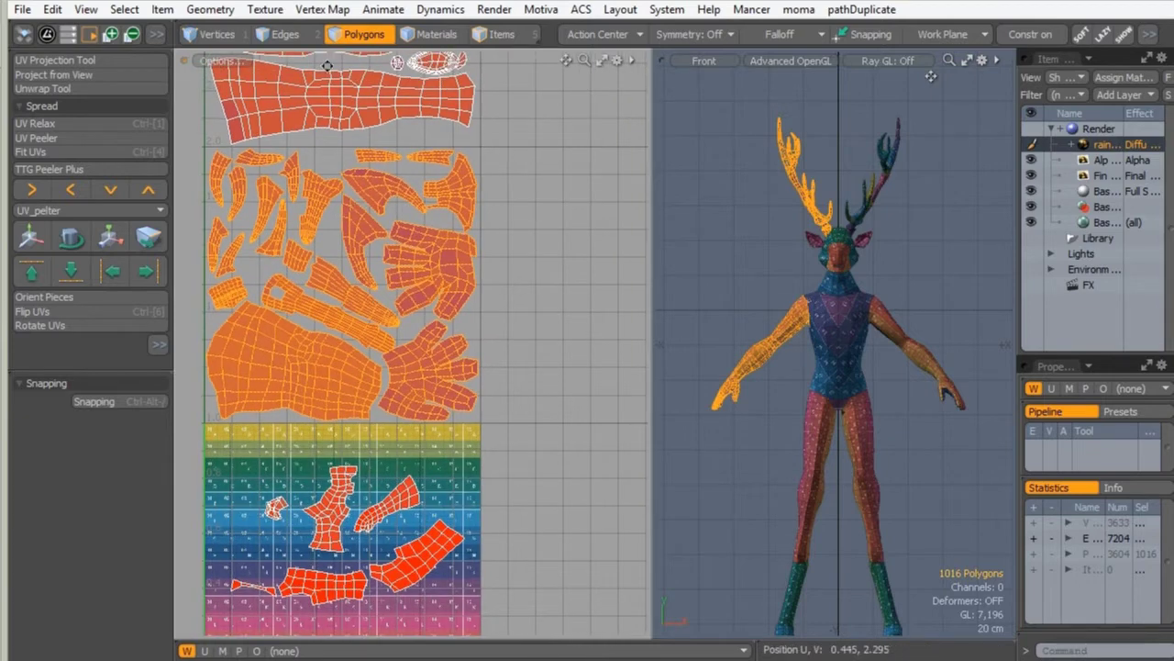
{"action": "key", "text": "y"}
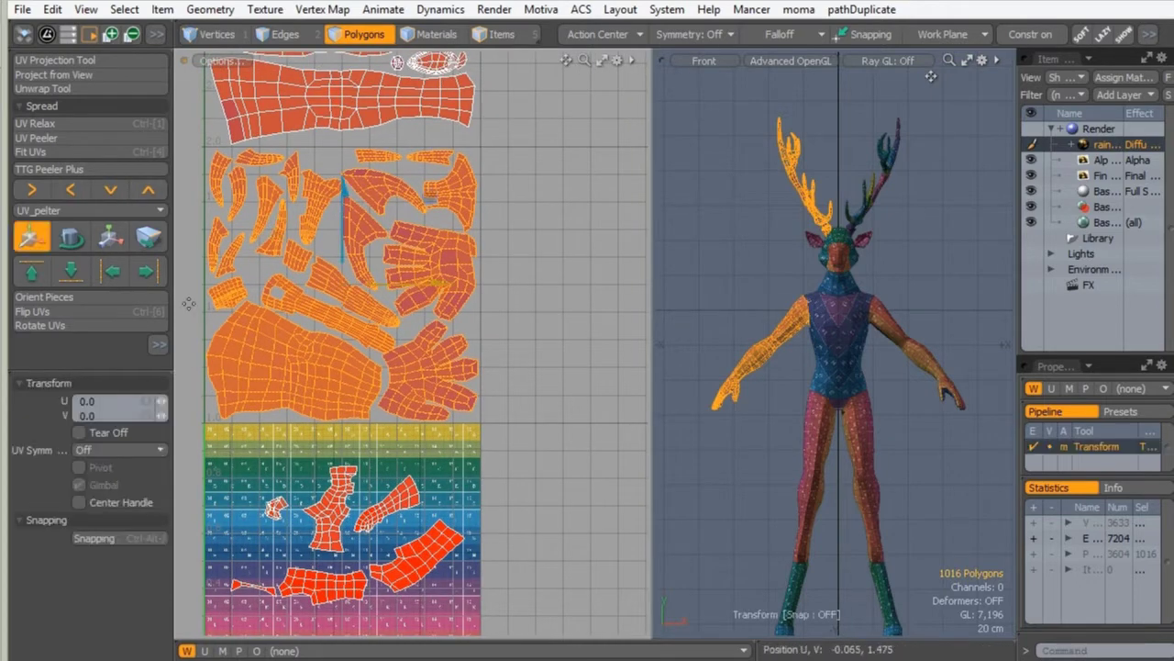
{"action": "left_click", "coordinate": [77, 404]}
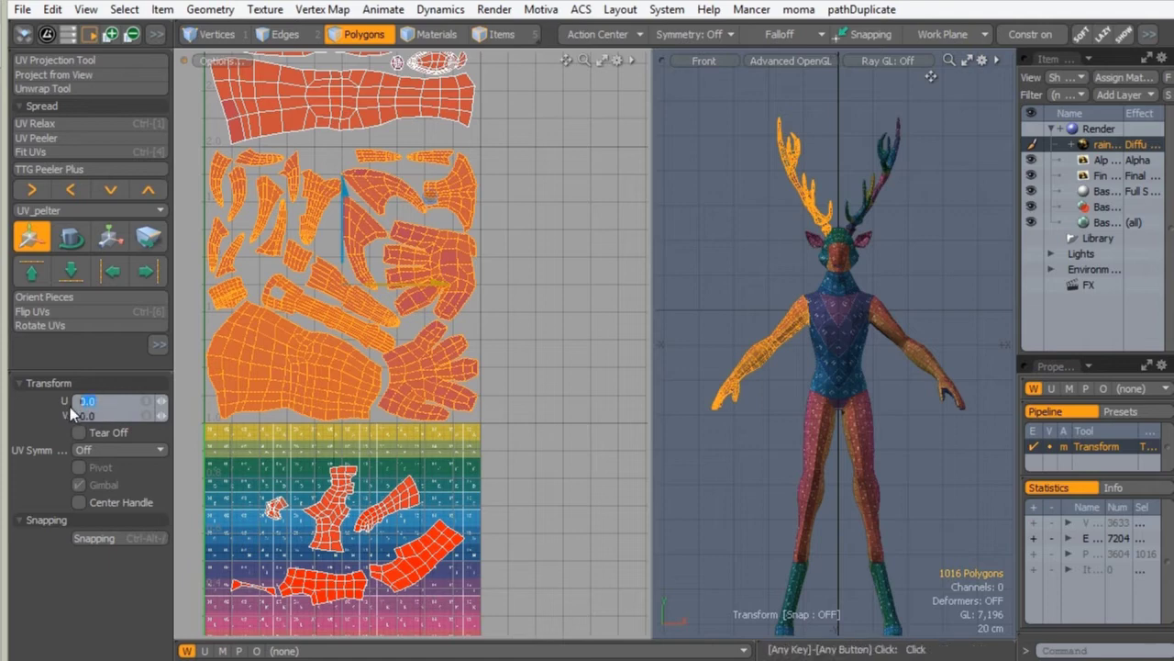
{"action": "type", "text": "1"}
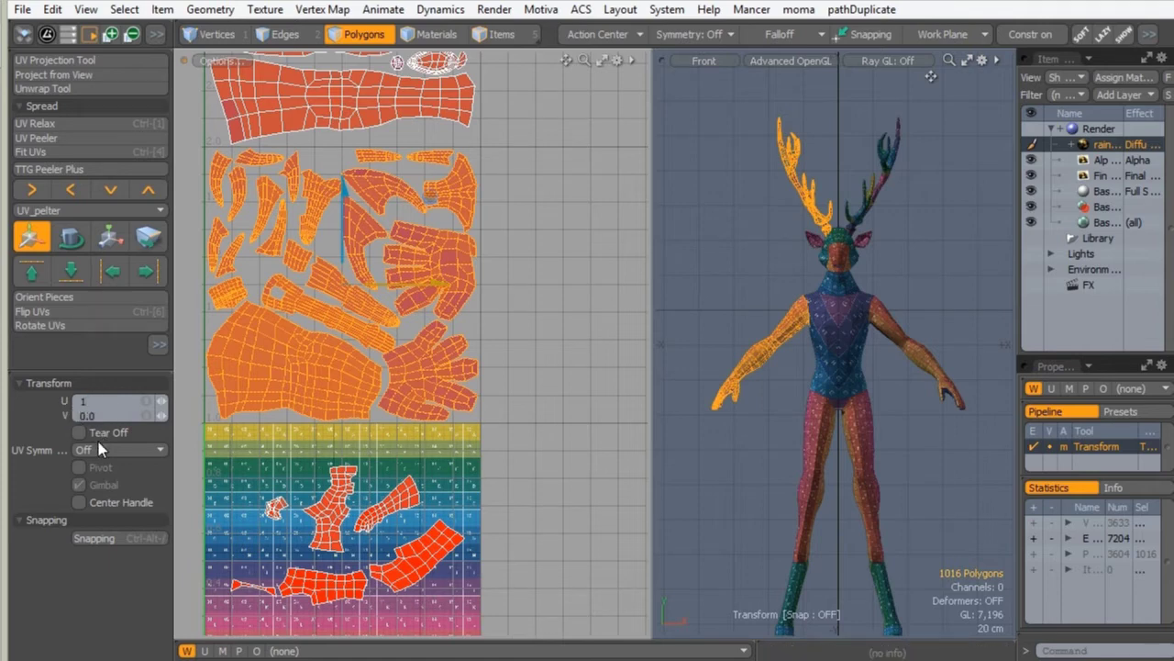
{"action": "key", "text": "Return"}
{"action": "left_click_drag", "start_coordinate": [519, 183], "coordinate": [389, 191], "text": "alt+shift"}
{"action": "key", "text": "q"}
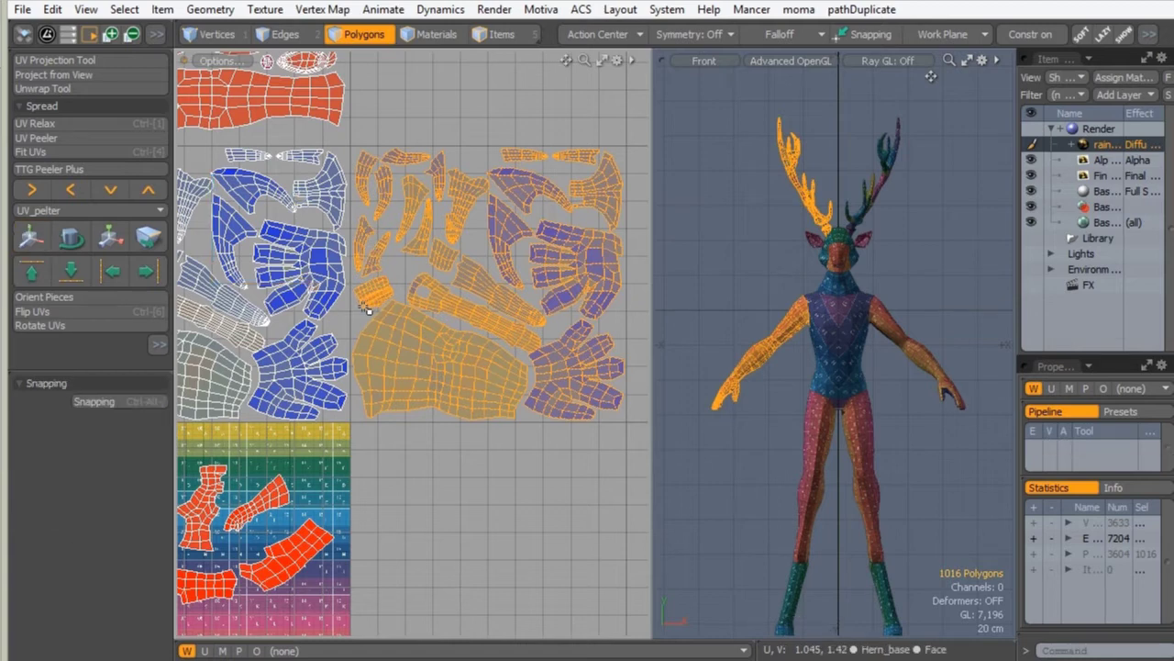
Flip the moved arm, hand and antler UVs horizontally with a U scale of -100%, and clear the selection.
{"action": "key", "text": "y"}
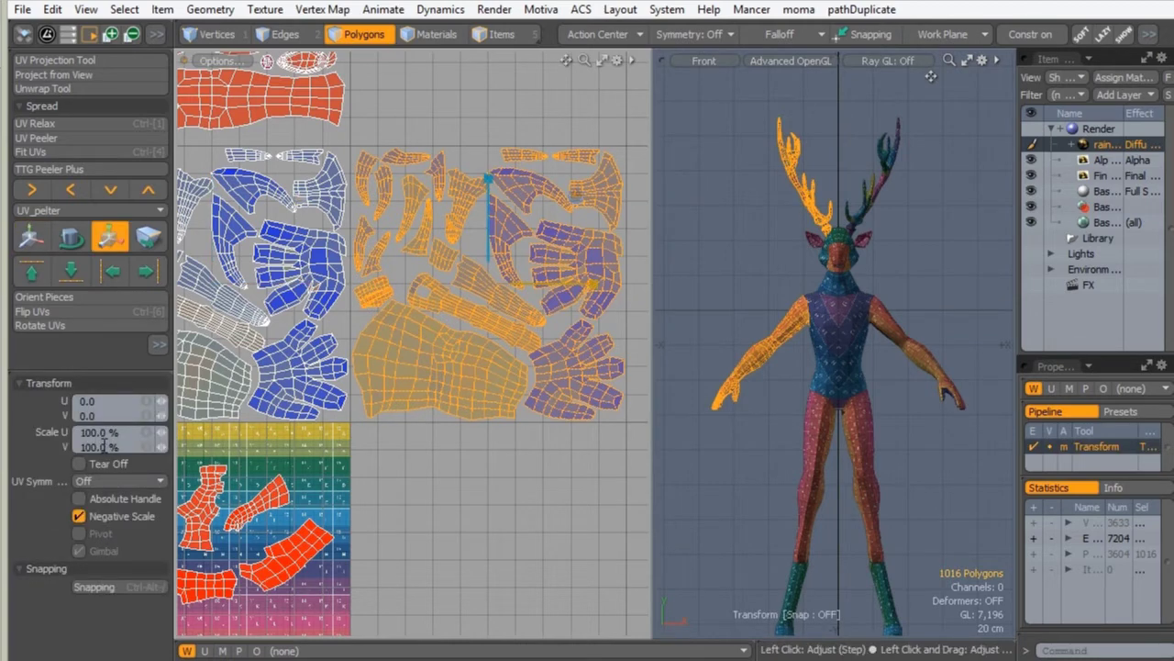
{"action": "left_click_drag", "start_coordinate": [103, 432], "coordinate": [85, 438]}
{"action": "type", "text": "-100"}
{"action": "key", "text": "Return"}
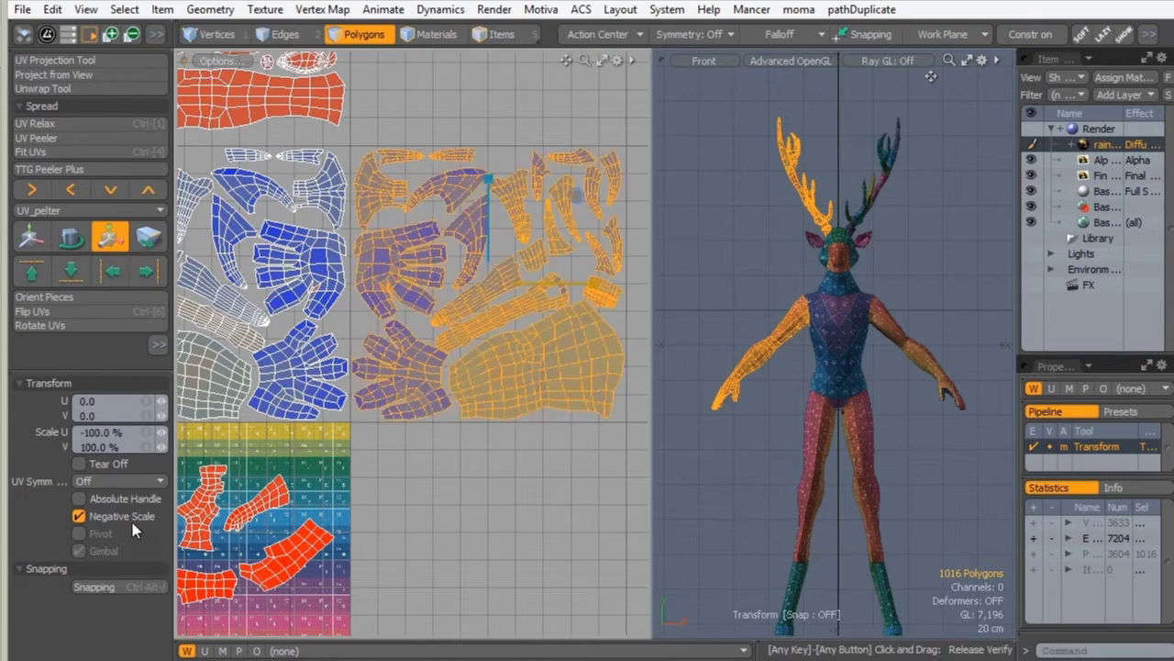
{"action": "key", "text": "space"}
{"action": "left_click", "coordinate": [458, 474]}
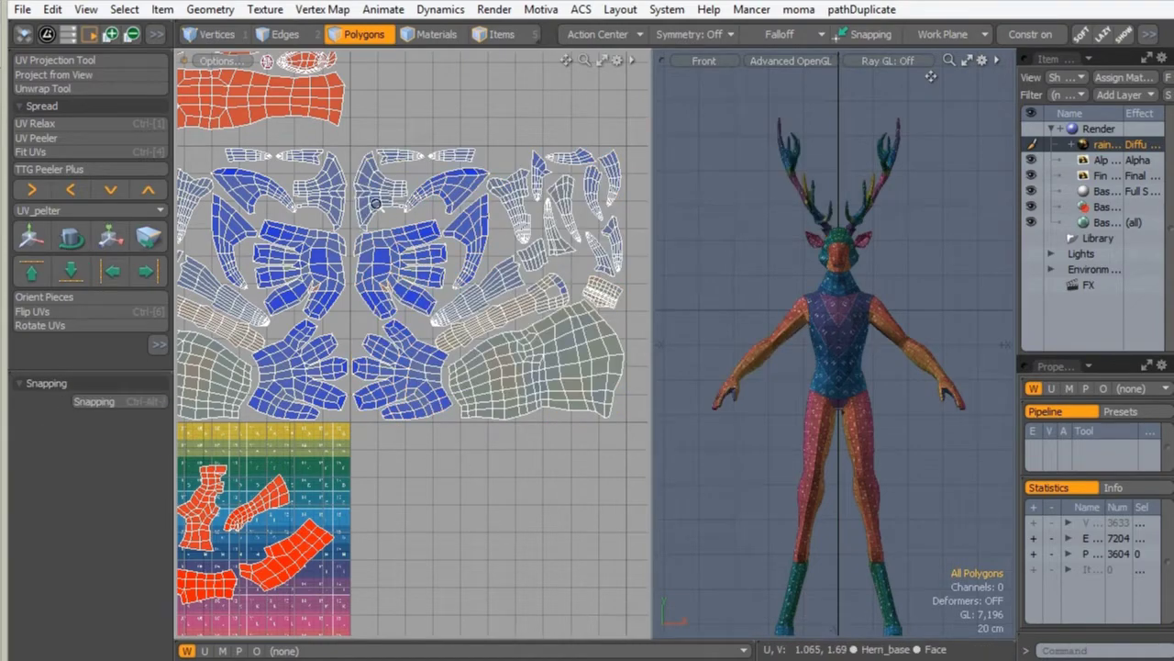
Select all leg, foot and ear islands in the uppermost UV tile, then deselect their polygons on the figure's positive X side.
{"action": "scroll", "coordinate": [375, 202], "scroll_direction": "up", "scroll_amount": 4}
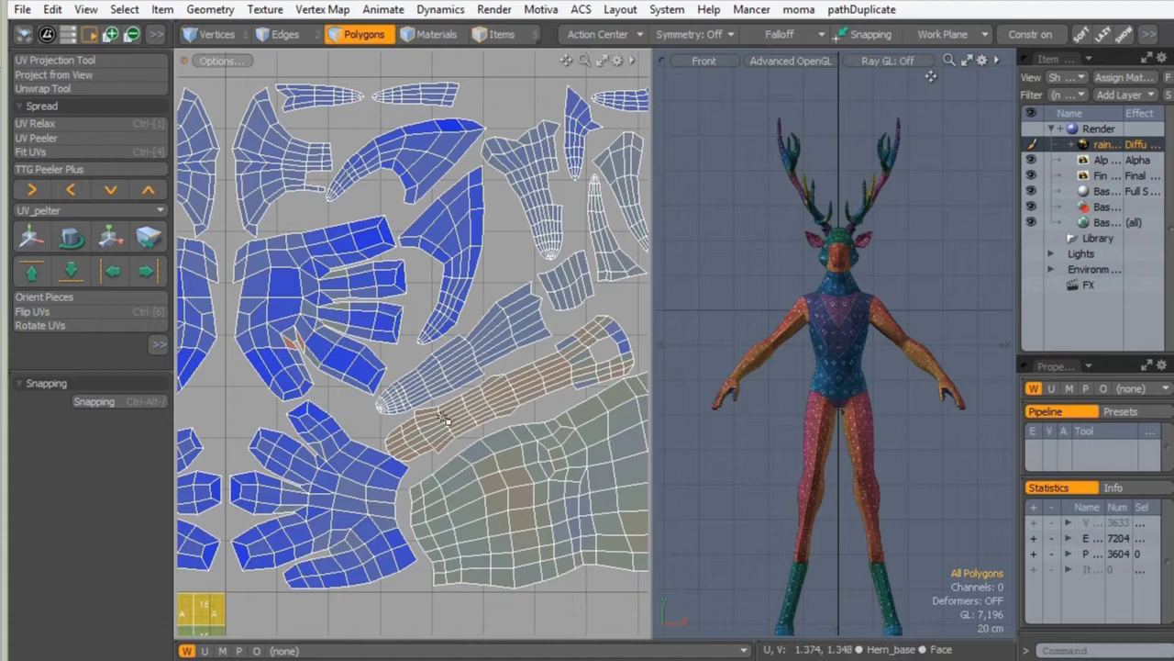
{"action": "scroll", "coordinate": [301, 410], "scroll_direction": "down", "scroll_amount": 4}
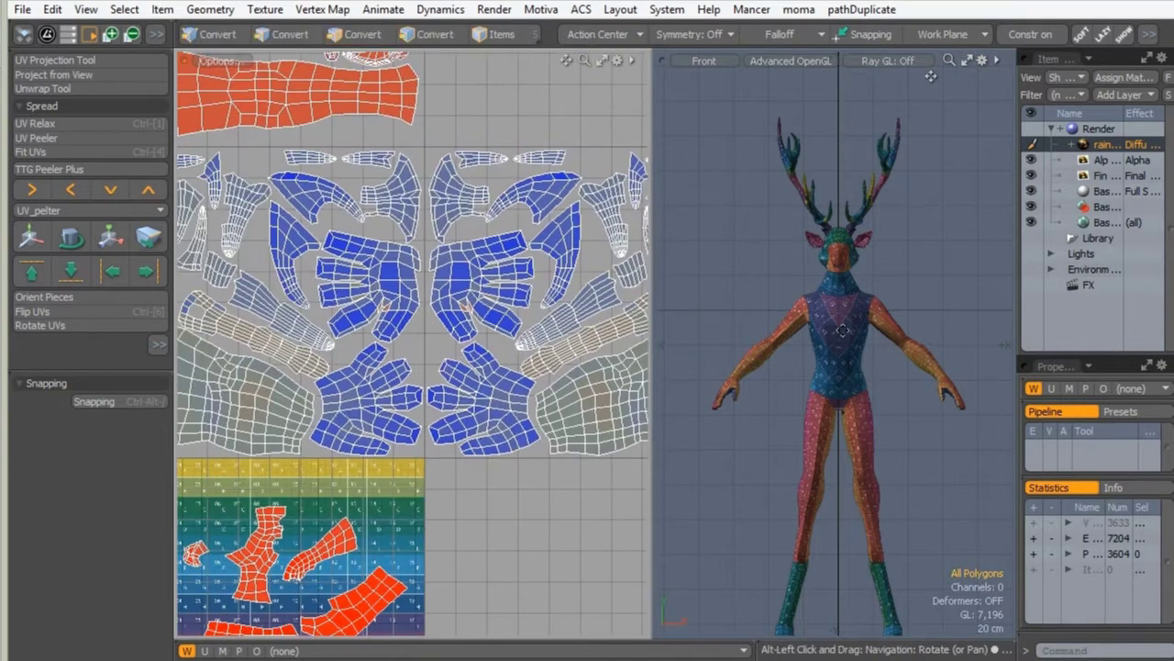
{"action": "left_click_drag", "start_coordinate": [485, 165], "coordinate": [644, 424], "text": "alt+shift"}
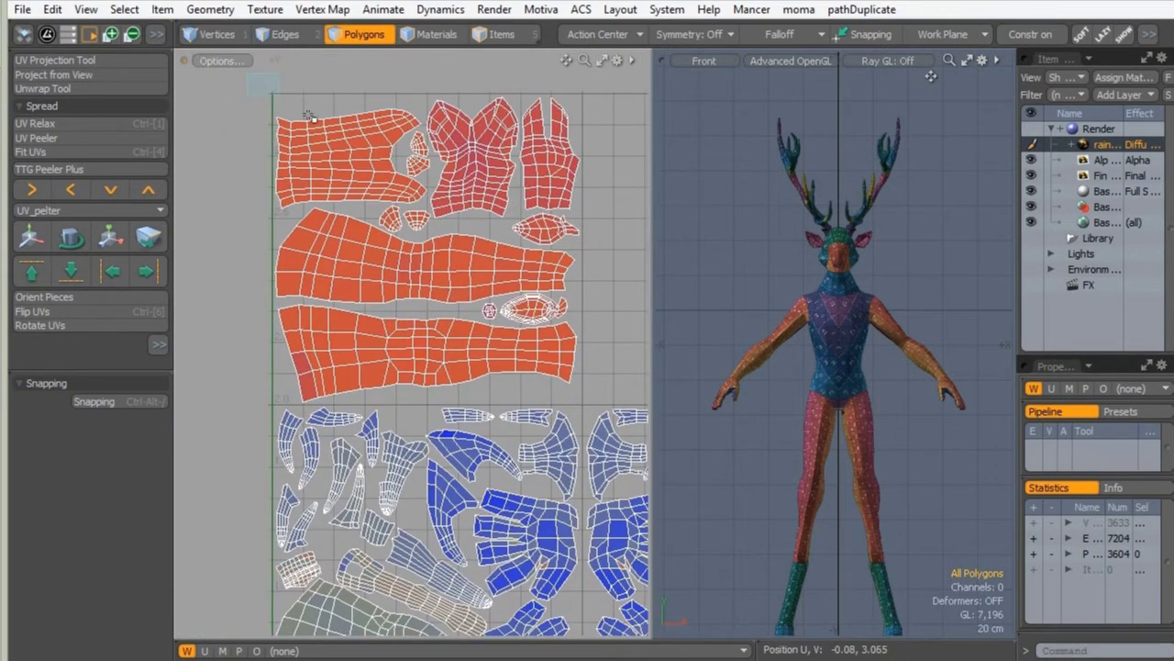
{"action": "left_click_drag", "start_coordinate": [311, 117], "coordinate": [584, 400]}
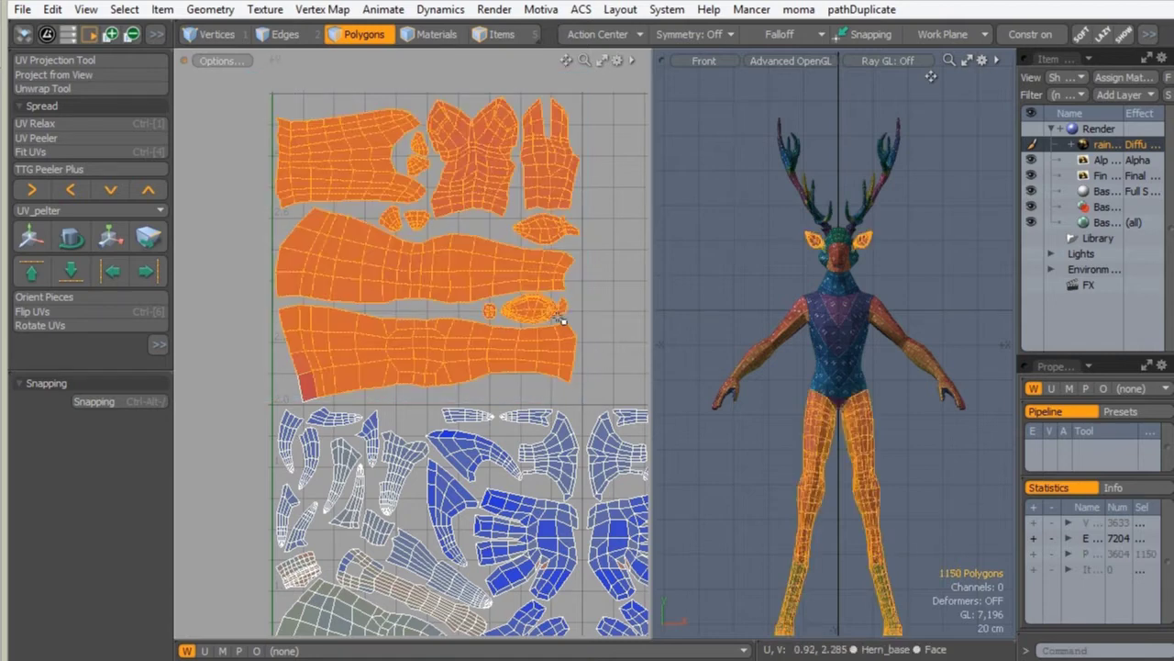
{"action": "left_click_drag", "start_coordinate": [769, 282], "coordinate": [773, 192], "text": "alt+shift"}
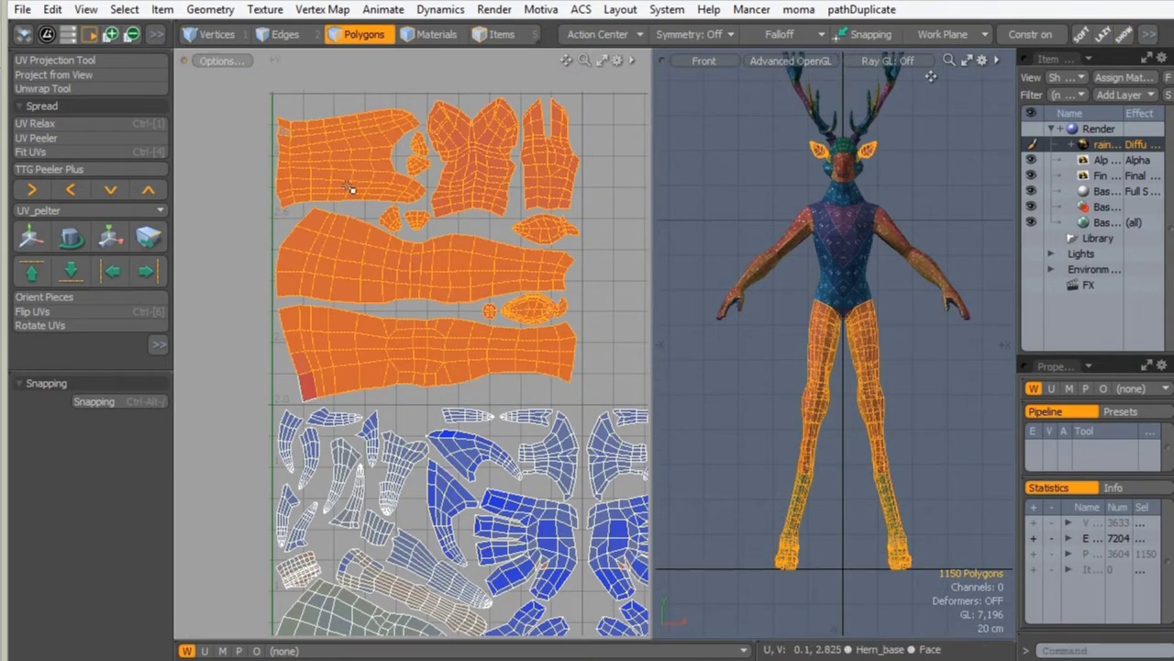
{"action": "left_click_drag", "start_coordinate": [417, 233], "coordinate": [586, 409]}
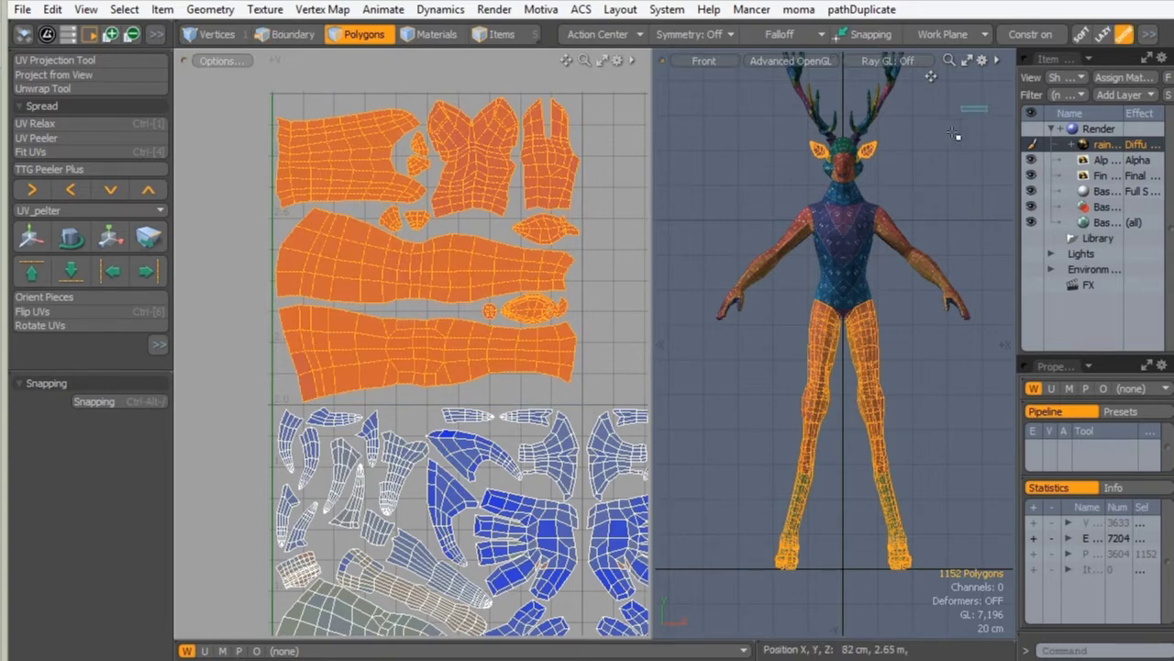
{"action": "left_click_drag", "start_coordinate": [954, 135], "coordinate": [836, 583]}
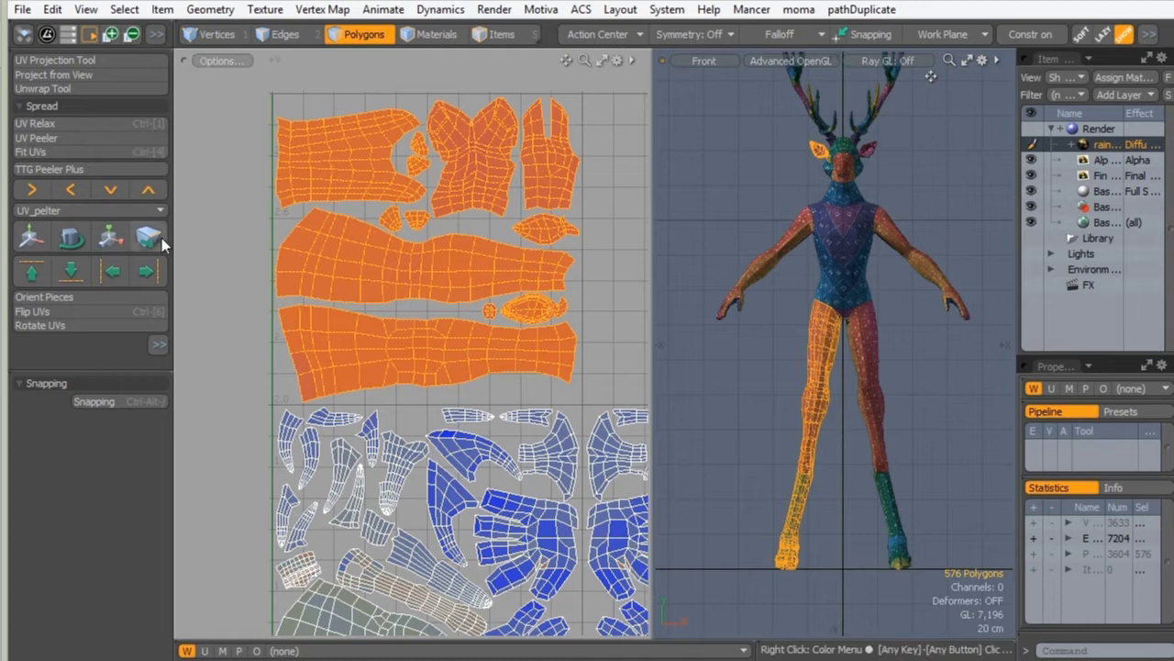
Move the selected leg, foot and ear UVs by 1.0 in U into the adjacent tile.
{"action": "key", "text": "w"}
{"action": "left_click_drag", "start_coordinate": [394, 273], "coordinate": [350, 278], "text": "alt+shift"}
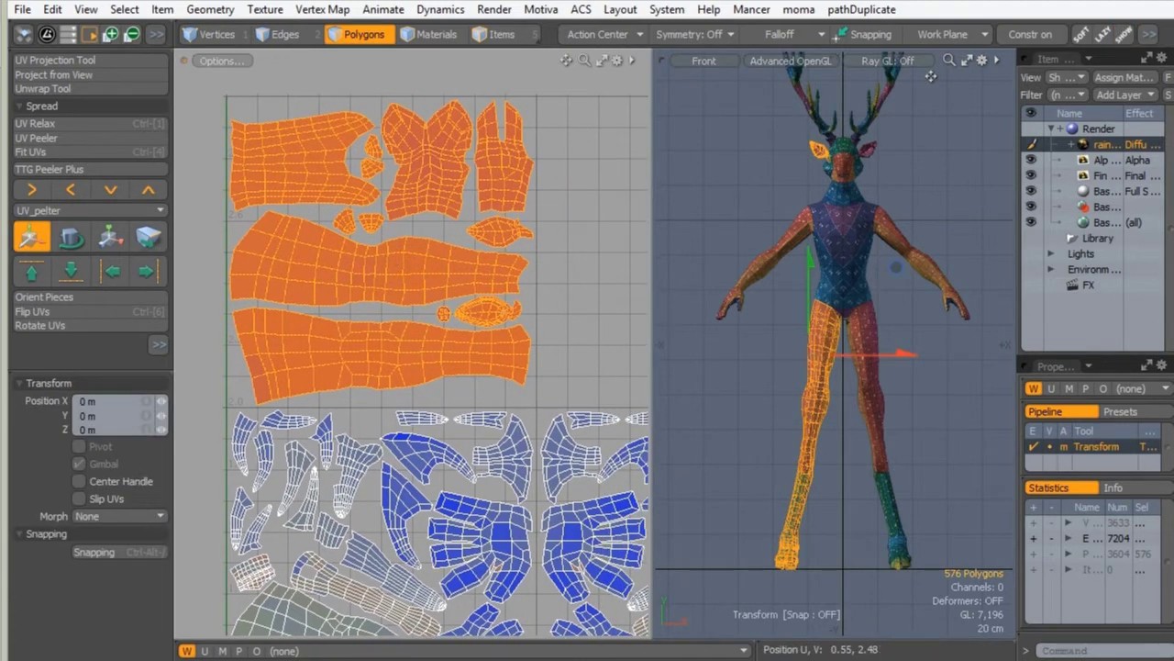
{"action": "left_click_drag", "start_coordinate": [92, 401], "coordinate": [68, 407]}
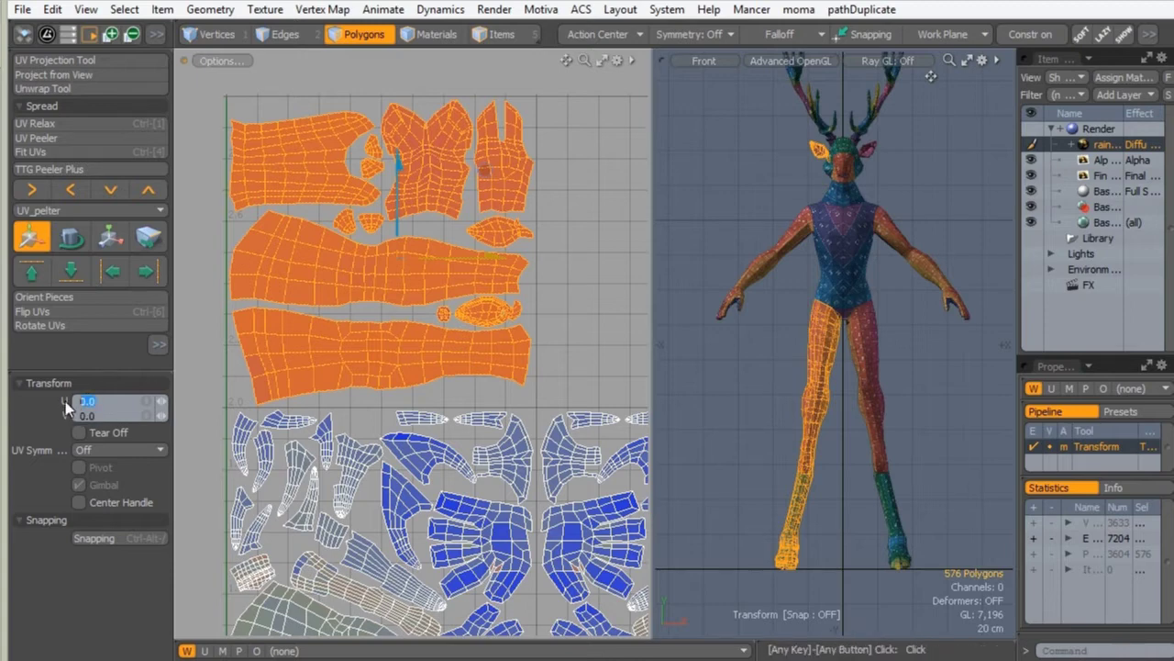
{"action": "type", "text": "1"}
{"action": "key", "text": "Return"}
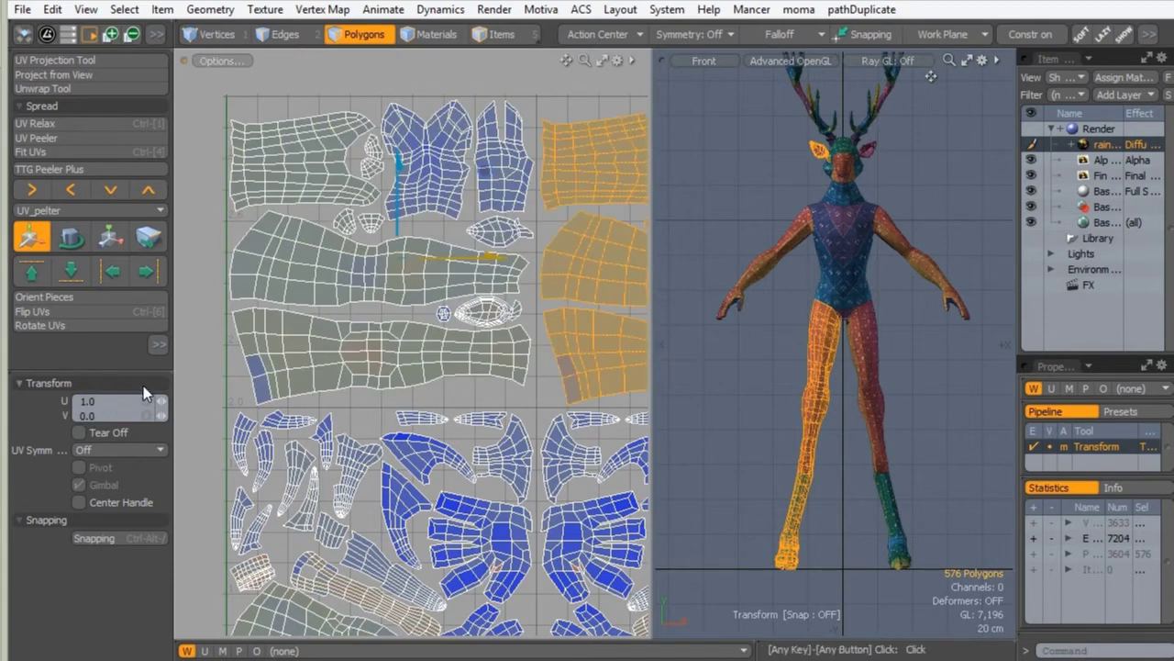
{"action": "left_click_drag", "start_coordinate": [545, 150], "coordinate": [397, 151], "text": "alt+shift"}
{"action": "key", "text": "q"}
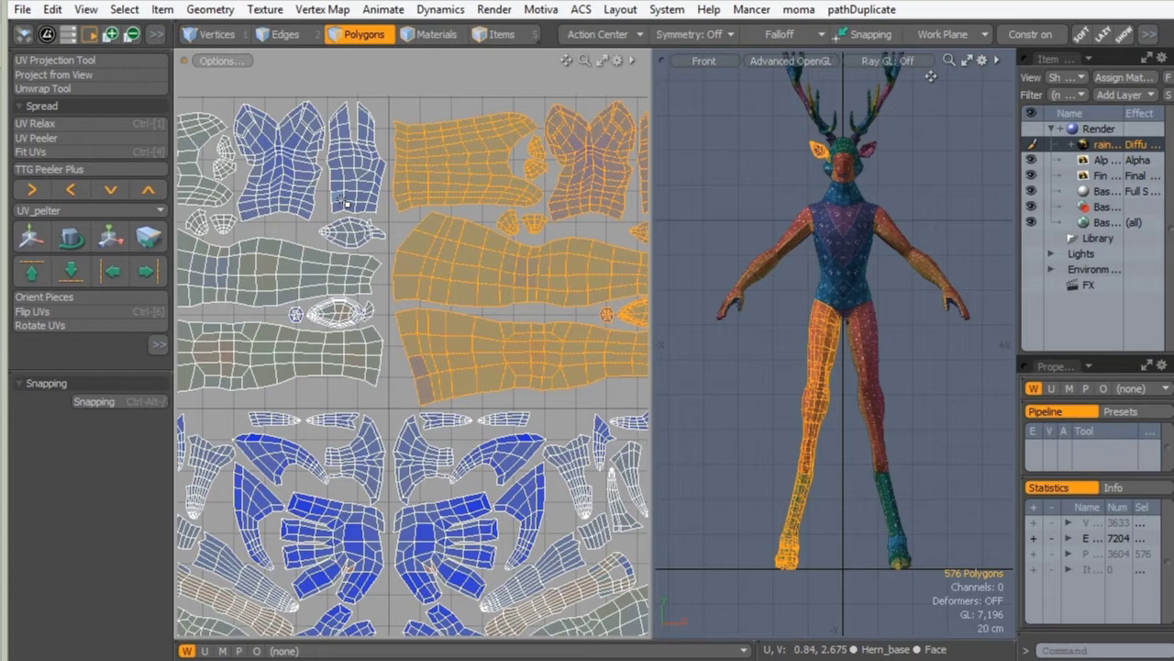
Mirror the shifted leg, foot and ear UVs by setting Scale U to -100%, and clear the selection.
{"action": "key", "text": "y"}
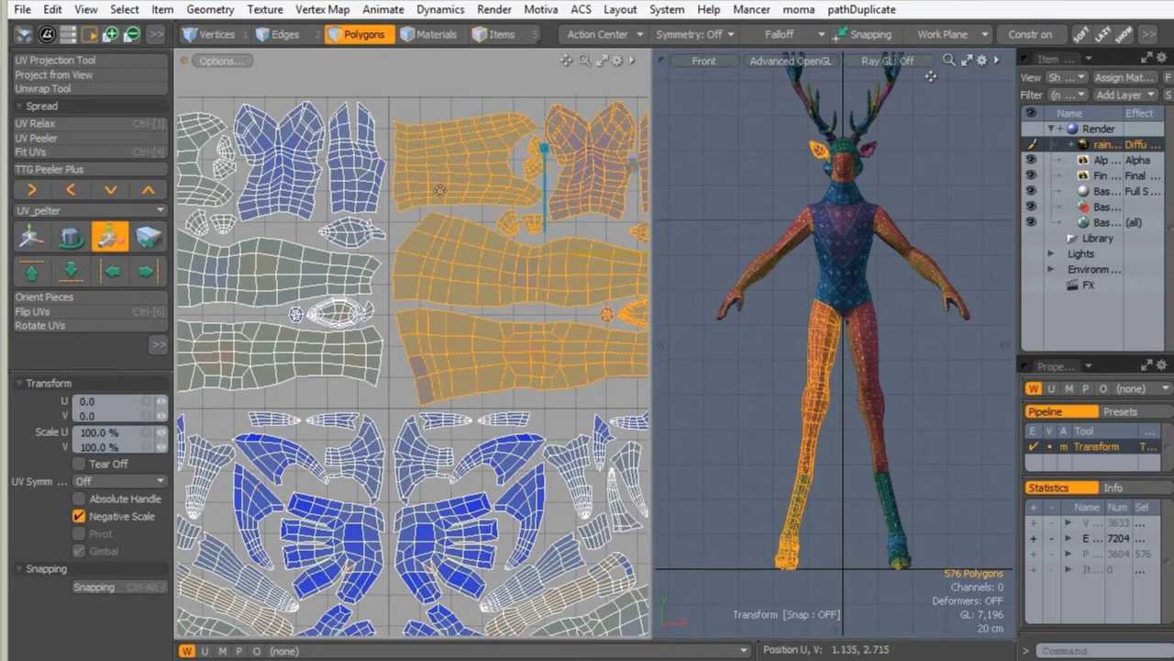
{"action": "left_click_drag", "start_coordinate": [407, 217], "coordinate": [353, 212], "text": "alt"}
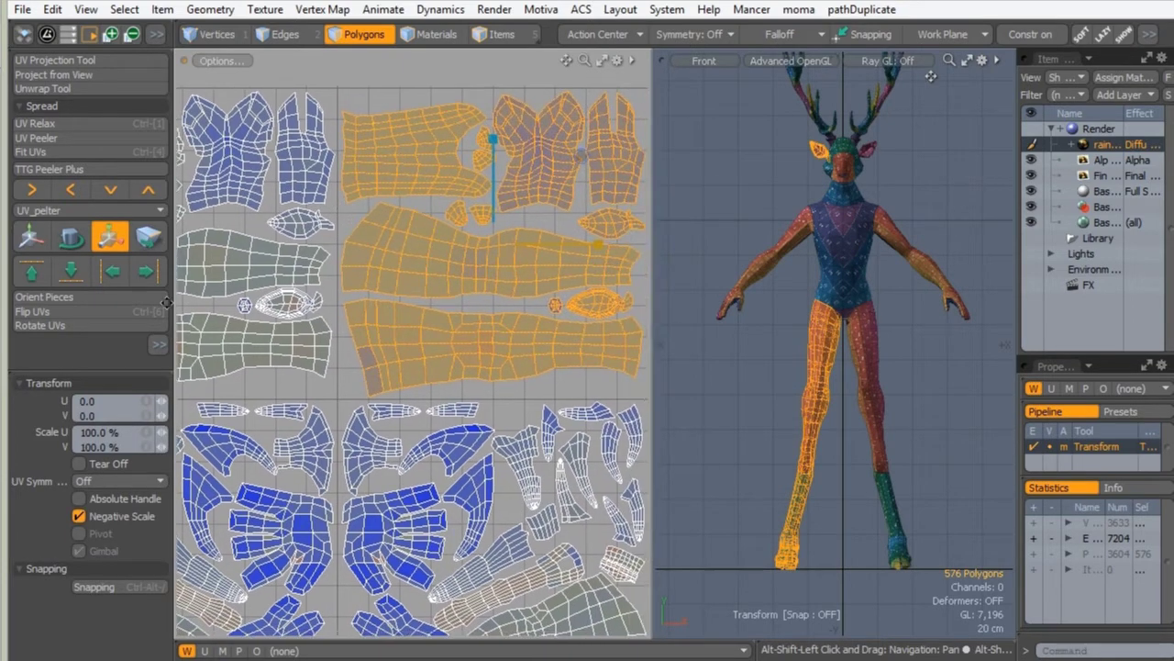
{"action": "left_click", "coordinate": [101, 432]}
{"action": "type", "text": "-"}
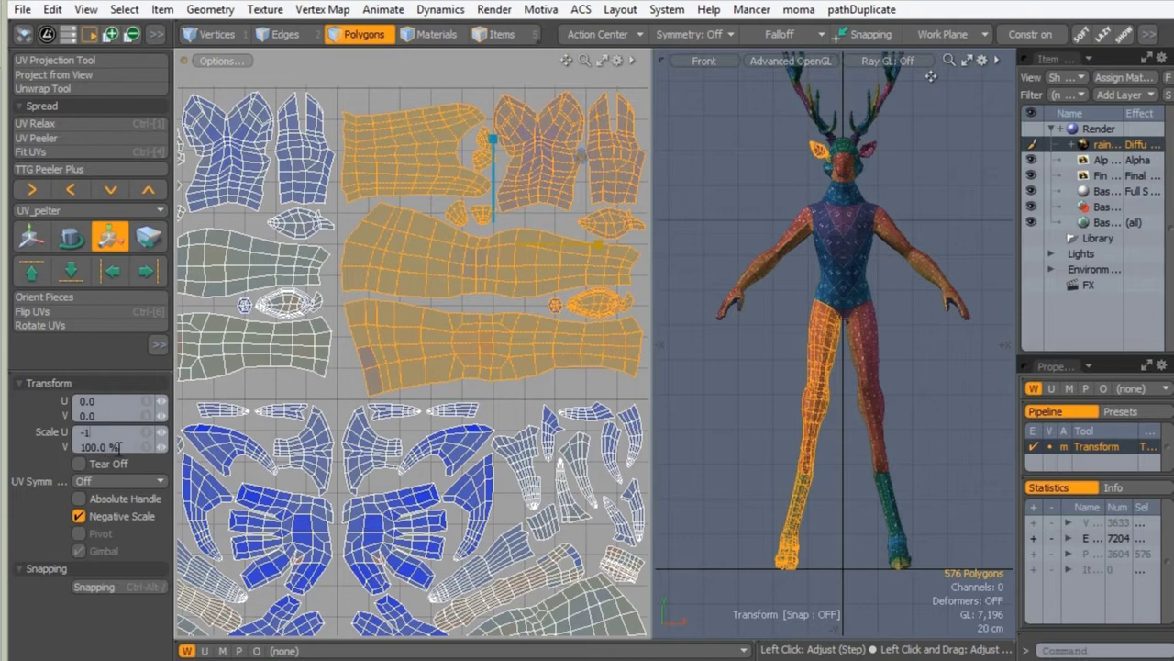
{"action": "type", "text": "100"}
{"action": "key", "text": "Return"}
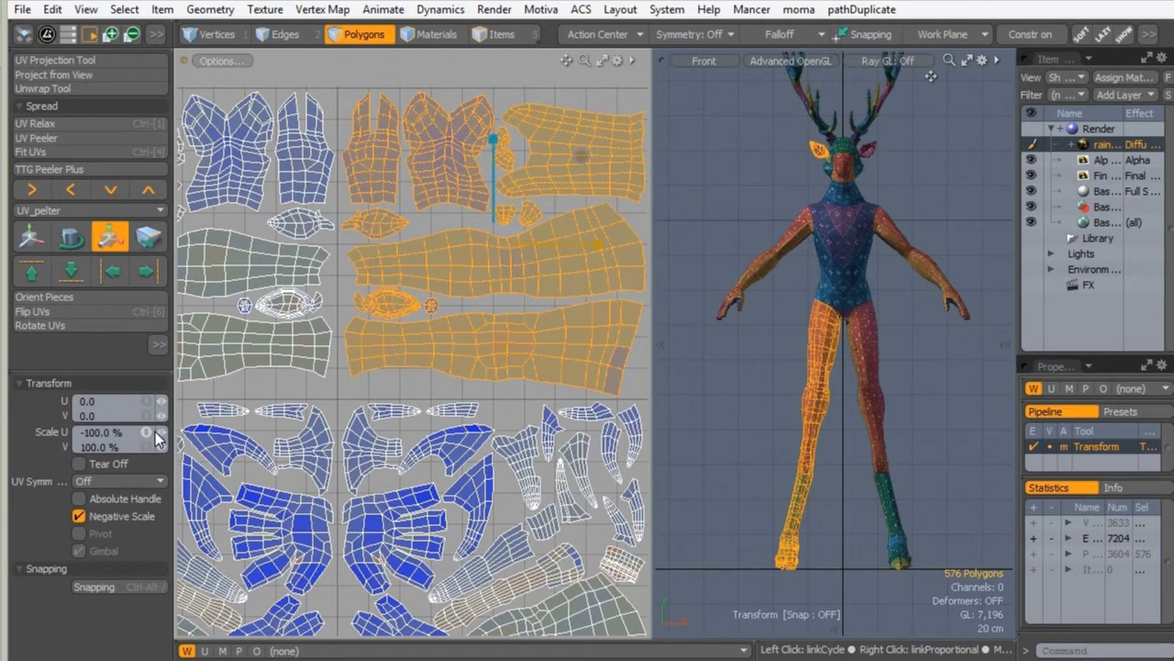
{"action": "key", "text": "space"}
{"action": "left_click", "coordinate": [406, 73]}
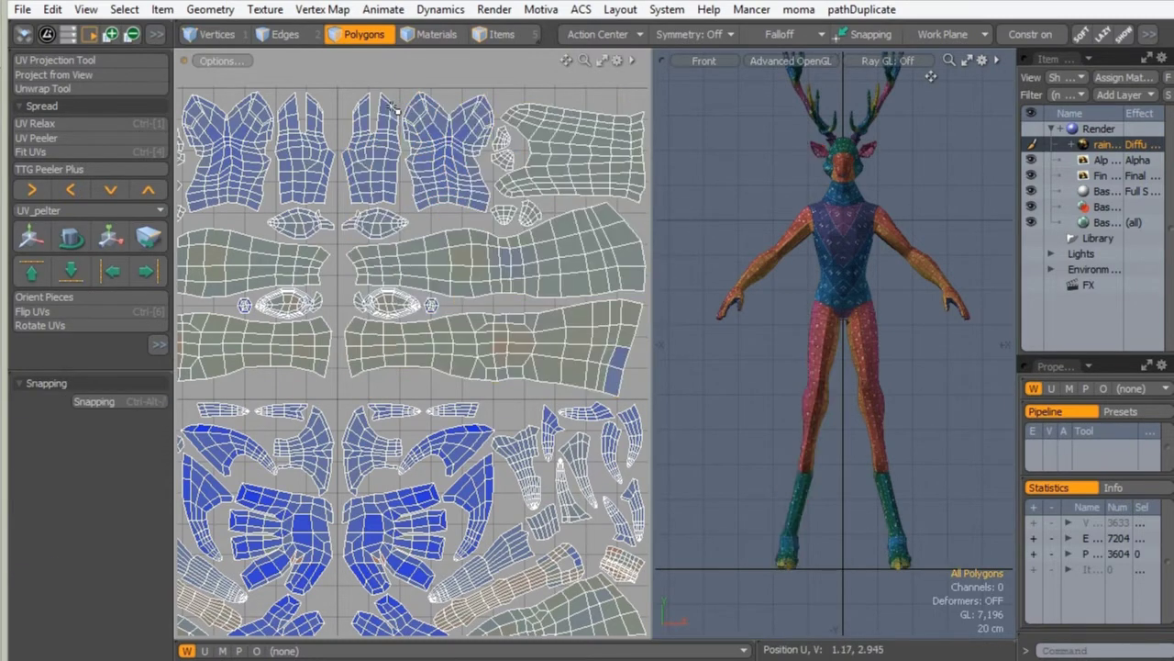
Select patches on the leg and arm islands in both tile columns to check which side of the figure each belongs to.
{"action": "mouse_move", "coordinate": [461, 251]}
{"action": "left_mouse_down", "text": "ctrl+alt"}
{"action": "mouse_move", "coordinate": [376, 237]}
{"action": "mouse_move", "coordinate": [410, 209]}
{"action": "mouse_move", "coordinate": [341, 224]}
{"action": "mouse_move", "coordinate": [244, 218]}
{"action": "left_mouse_up", "text": "ctrl+alt"}
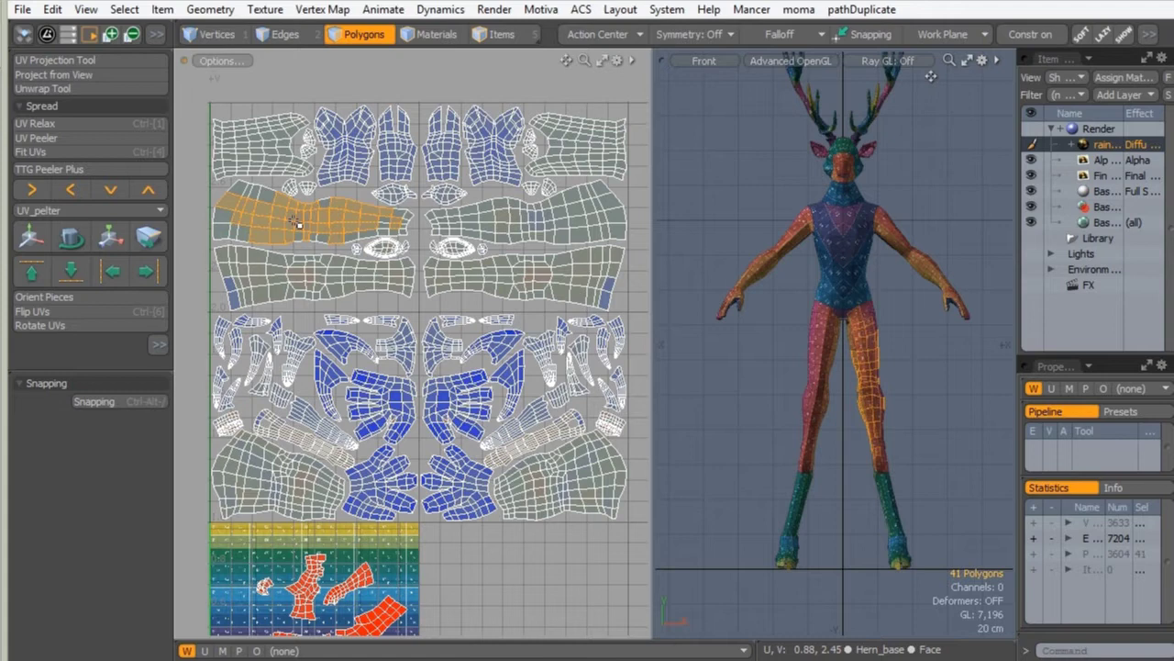
{"action": "left_click_drag", "start_coordinate": [486, 224], "coordinate": [527, 233]}
{"action": "left_click_drag", "start_coordinate": [568, 286], "coordinate": [463, 273]}
{"action": "left_click_drag", "start_coordinate": [560, 468], "coordinate": [529, 494]}
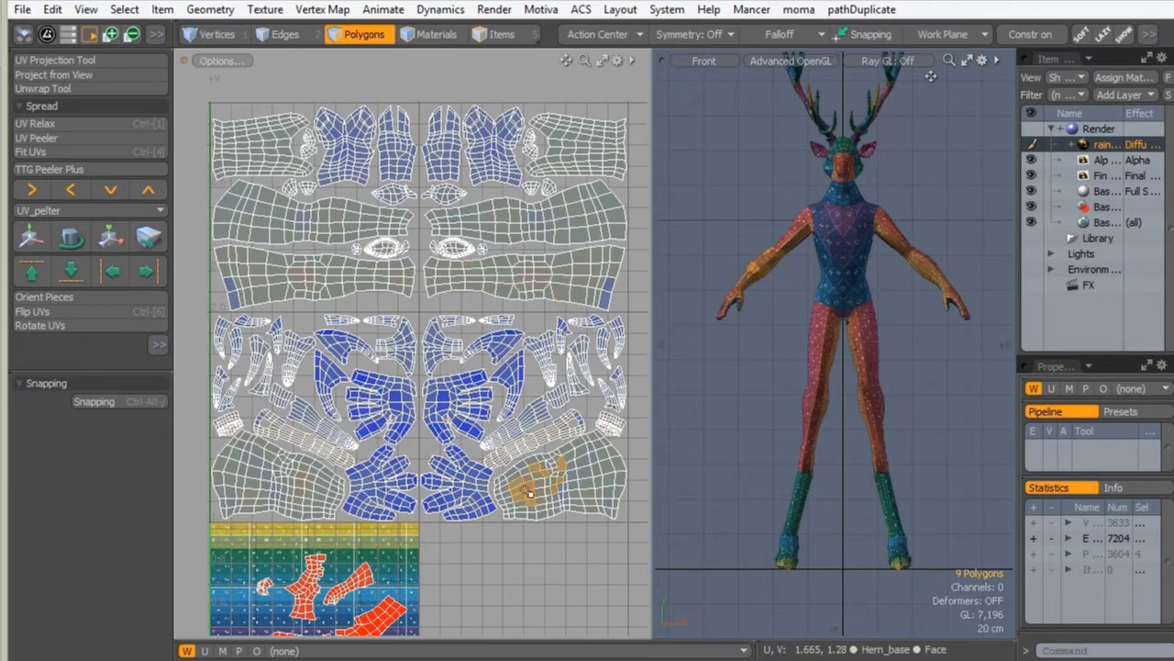
{"action": "mouse_move", "coordinate": [369, 470]}
{"action": "left_mouse_down"}
{"action": "mouse_move", "coordinate": [341, 481]}
{"action": "mouse_move", "coordinate": [287, 473]}
{"action": "left_mouse_up"}
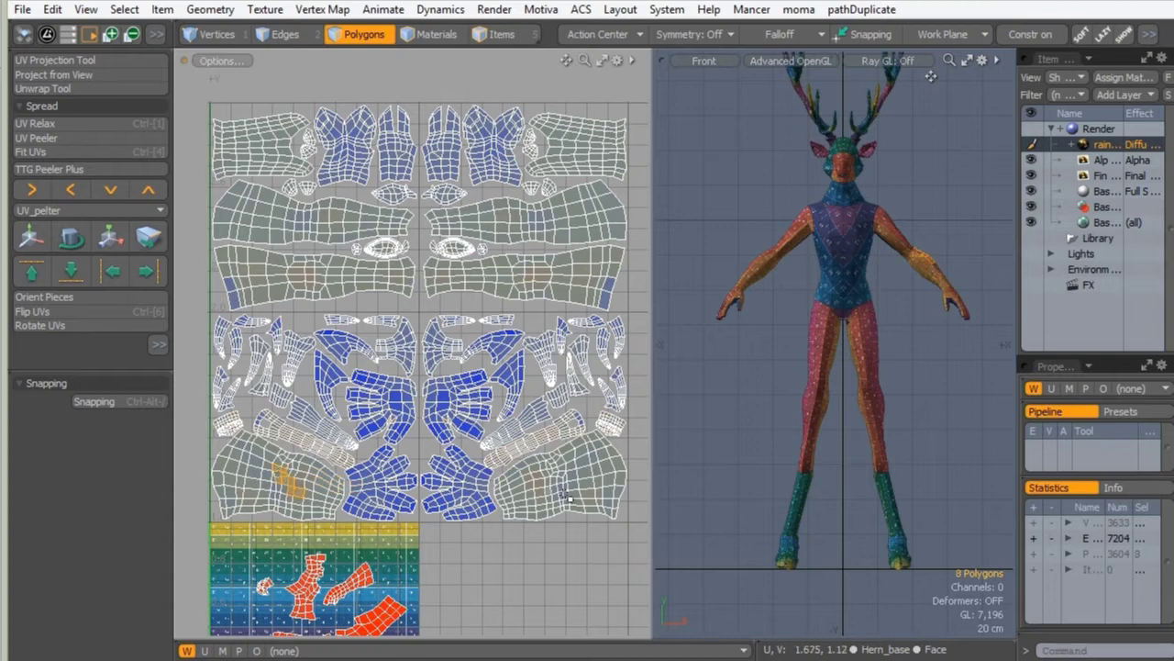
{"action": "left_click_drag", "start_coordinate": [575, 479], "coordinate": [464, 482]}
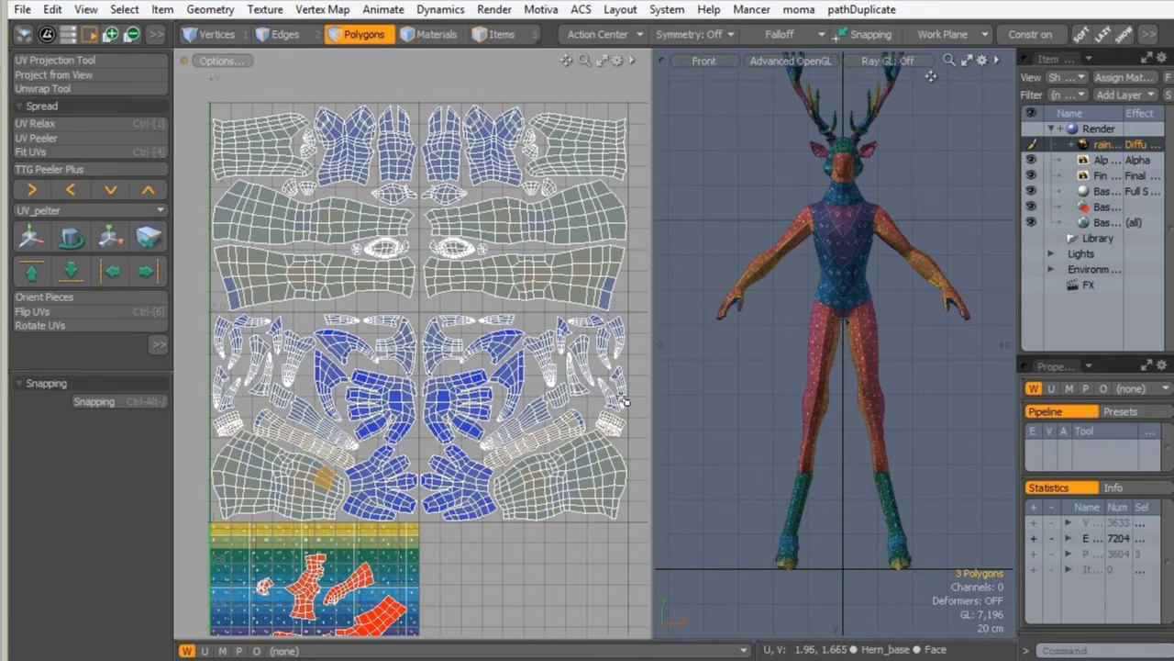
Select polygon strips beside the front torso's centerline to check how its two halves share the same UVs.
{"action": "left_click_drag", "start_coordinate": [817, 323], "coordinate": [1011, 223], "text": "ctrl+alt"}
{"action": "left_click_drag", "start_coordinate": [289, 580], "coordinate": [334, 409], "text": "alt+shift"}
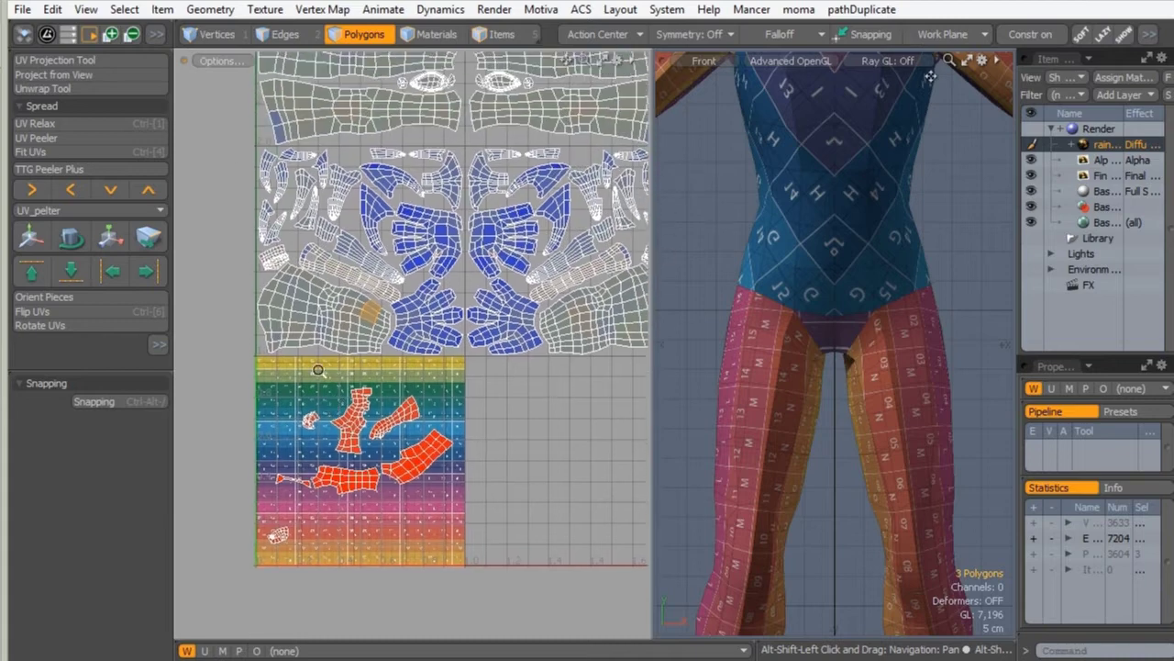
{"action": "scroll", "coordinate": [320, 371], "scroll_direction": "down", "scroll_amount": 1}
{"action": "mouse_move", "coordinate": [925, 107]}
{"action": "left_mouse_down", "text": "alt+shift"}
{"action": "mouse_move", "coordinate": [918, 312]}
{"action": "mouse_move", "coordinate": [835, 280]}
{"action": "mouse_move", "coordinate": [826, 365]}
{"action": "left_mouse_up", "text": "alt+shift"}
{"action": "left_click_drag", "start_coordinate": [840, 275], "coordinate": [828, 358]}
{"action": "left_click_drag", "start_coordinate": [820, 273], "coordinate": [828, 377]}
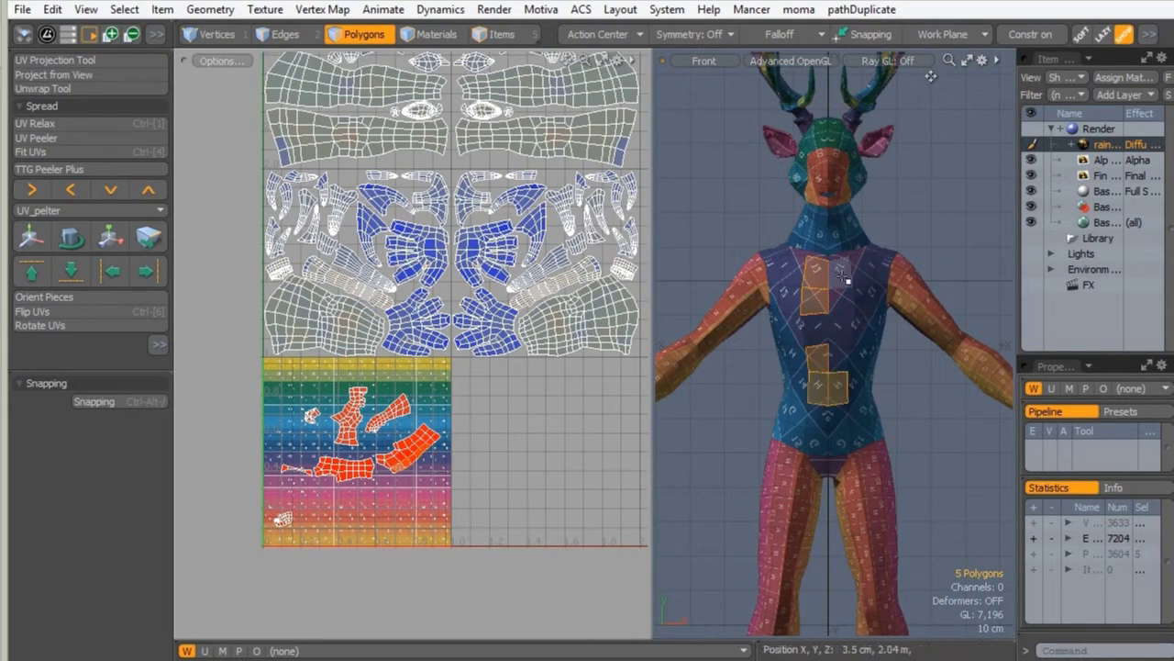
{"action": "mouse_move", "coordinate": [841, 276]}
{"action": "left_mouse_down"}
{"action": "mouse_move", "coordinate": [854, 417]}
{"action": "mouse_move", "coordinate": [823, 404]}
{"action": "left_mouse_up"}
{"action": "left_click", "coordinate": [825, 415], "text": "shift"}
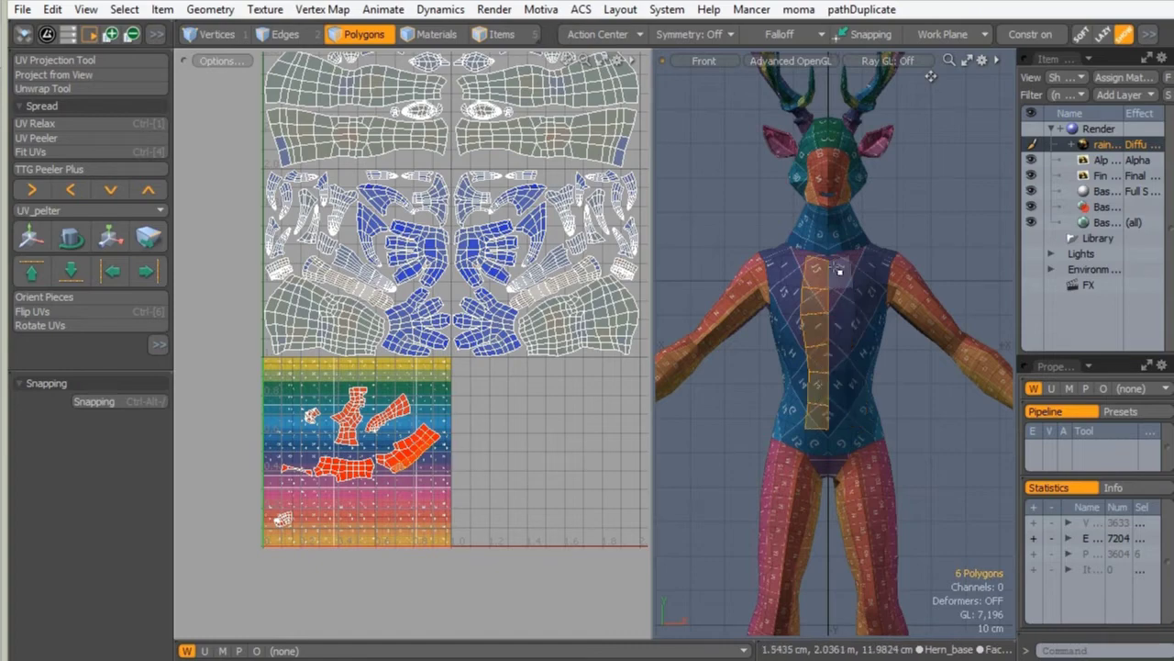
{"action": "left_click_drag", "start_coordinate": [840, 273], "coordinate": [841, 422]}
{"action": "left_click_drag", "start_coordinate": [822, 295], "coordinate": [825, 339]}
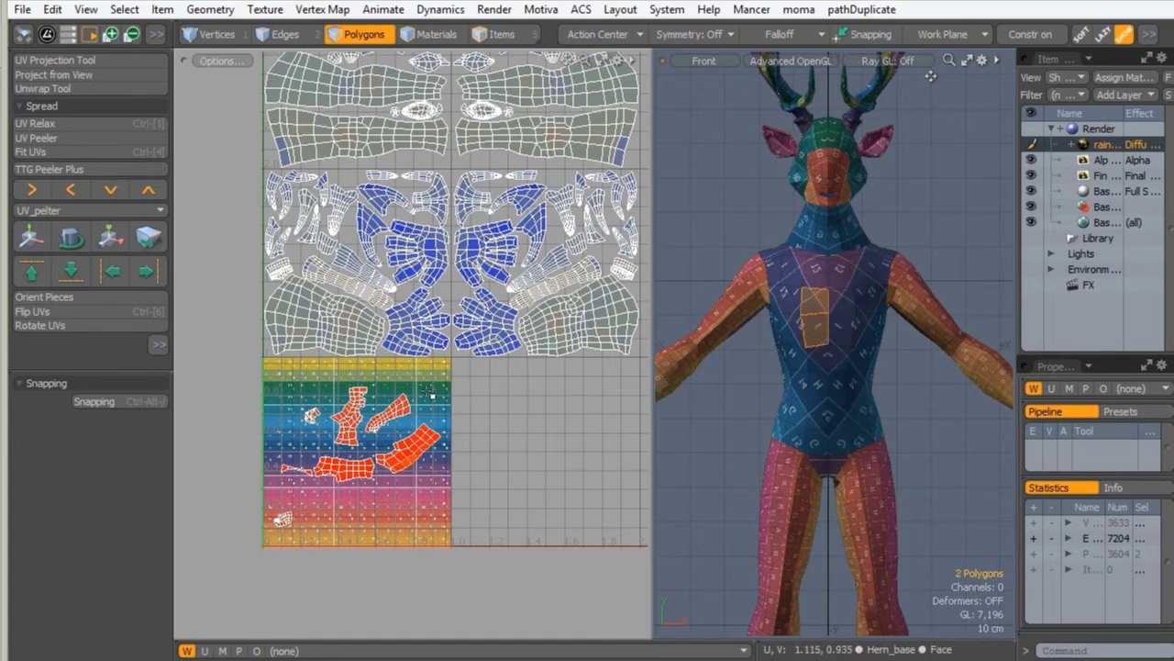
Try to move one half of the torso front's UVs away from the overlapping half, undo the move and clear the selection.
{"action": "mouse_move", "coordinate": [365, 435]}
{"action": "left_mouse_down", "text": "ctrl+alt"}
{"action": "mouse_move", "coordinate": [415, 422]}
{"action": "mouse_move", "coordinate": [443, 335]}
{"action": "left_mouse_up", "text": "ctrl+alt"}
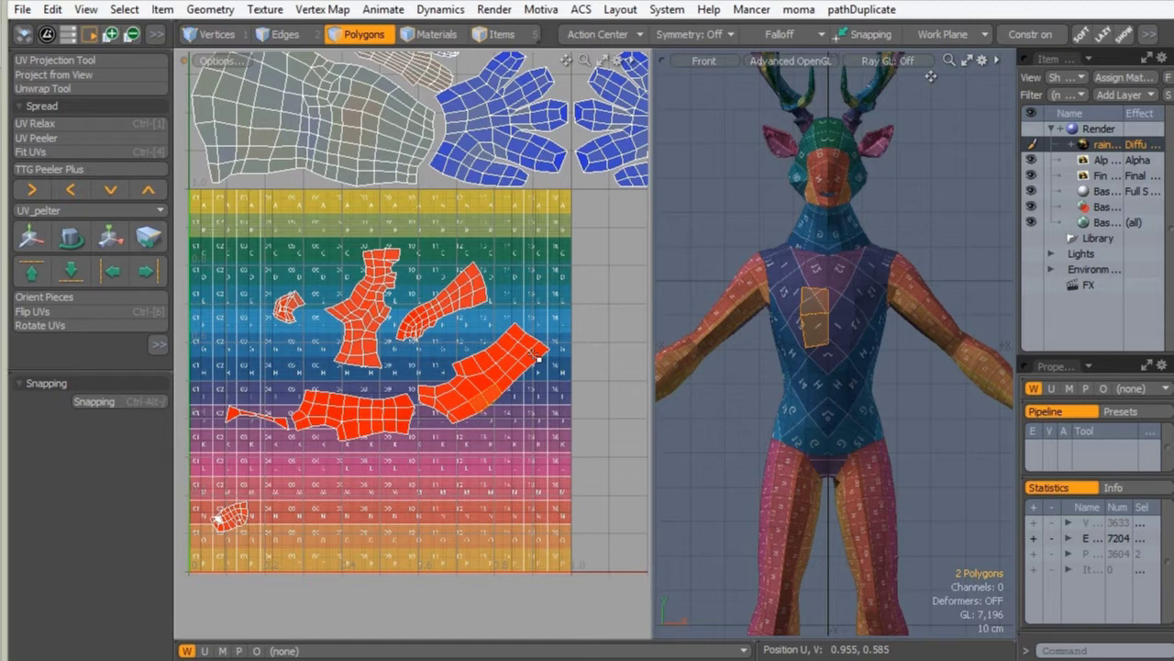
{"action": "double_click", "coordinate": [473, 390]}
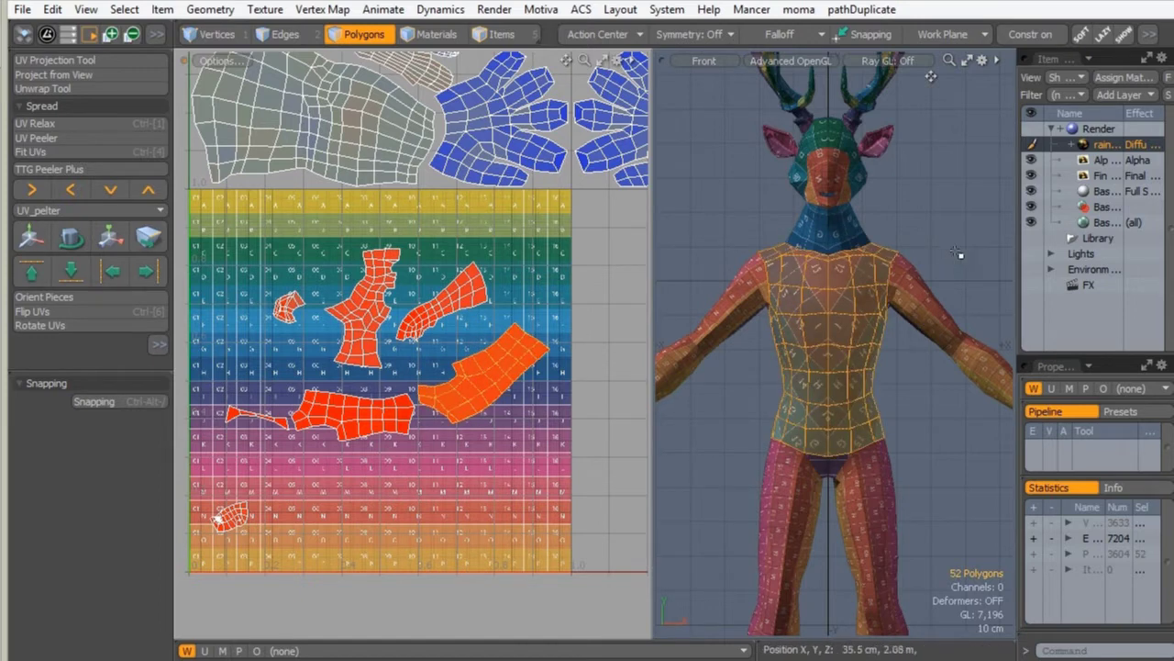
{"action": "mouse_move", "coordinate": [965, 208]}
{"action": "right_mouse_down", "text": "ctrl"}
{"action": "mouse_move", "coordinate": [833, 490]}
{"action": "mouse_move", "coordinate": [816, 492]}
{"action": "right_mouse_up", "text": "ctrl"}
{"action": "key", "text": "w"}
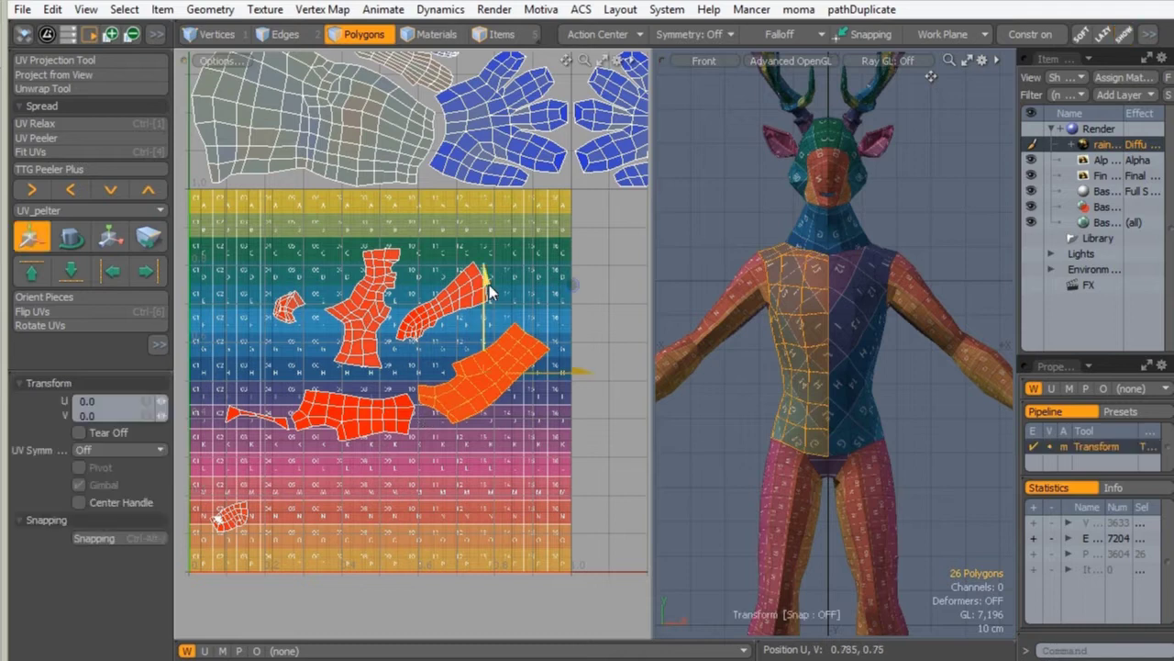
{"action": "left_click_drag", "start_coordinate": [564, 287], "coordinate": [587, 379]}
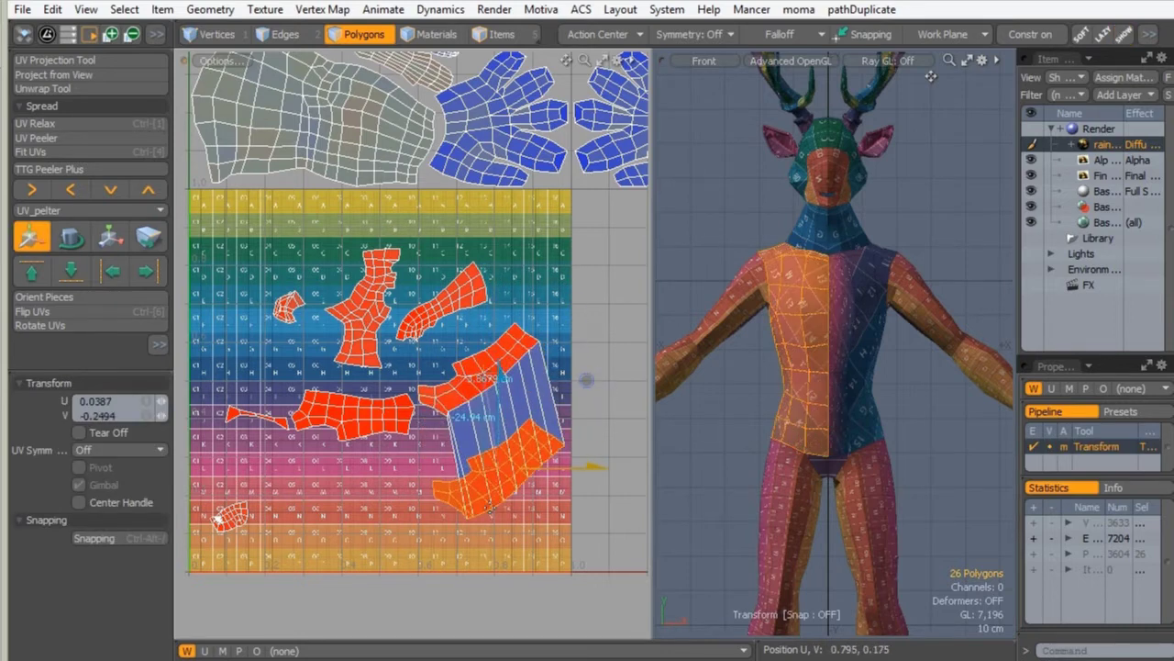
{"action": "key", "text": "ctrl+z"}
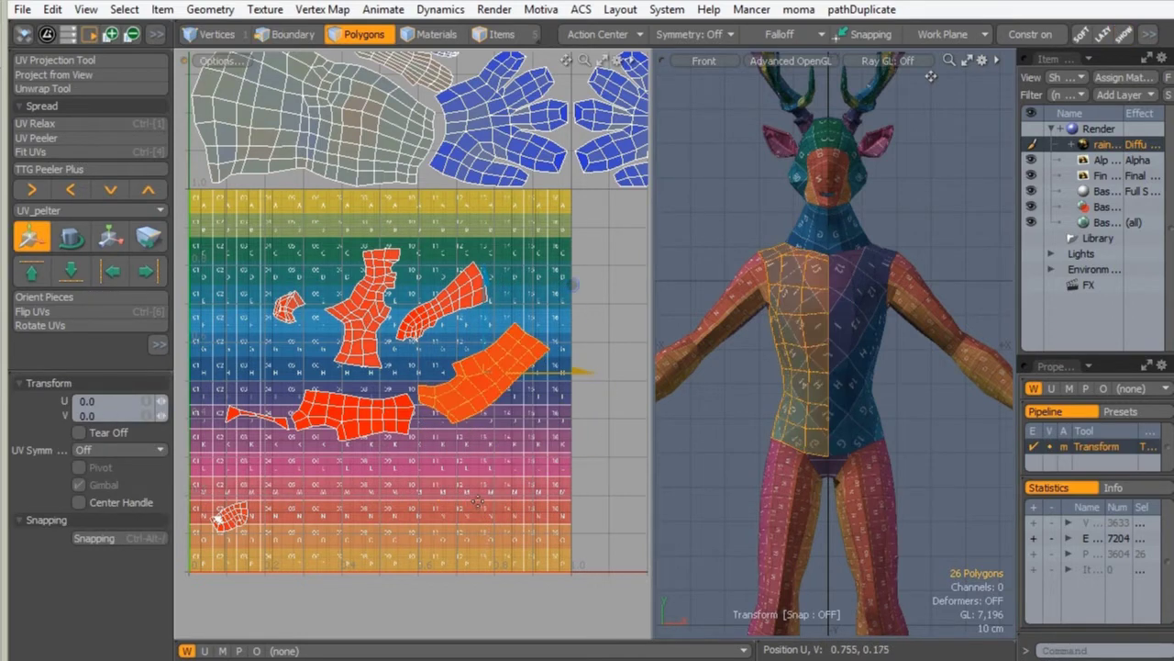
{"action": "key", "text": "space"}
{"action": "left_click", "coordinate": [468, 458]}
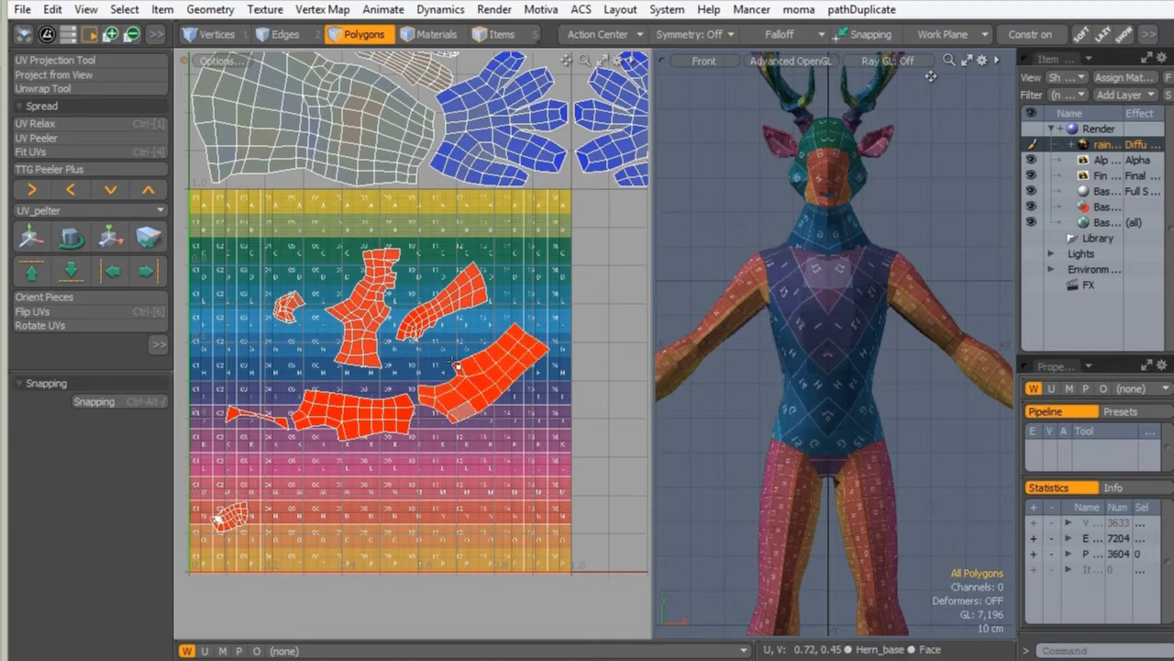
Select the whole torso front island and unwrap it again with a Planar initial projection.
{"action": "left_click", "coordinate": [482, 386]}
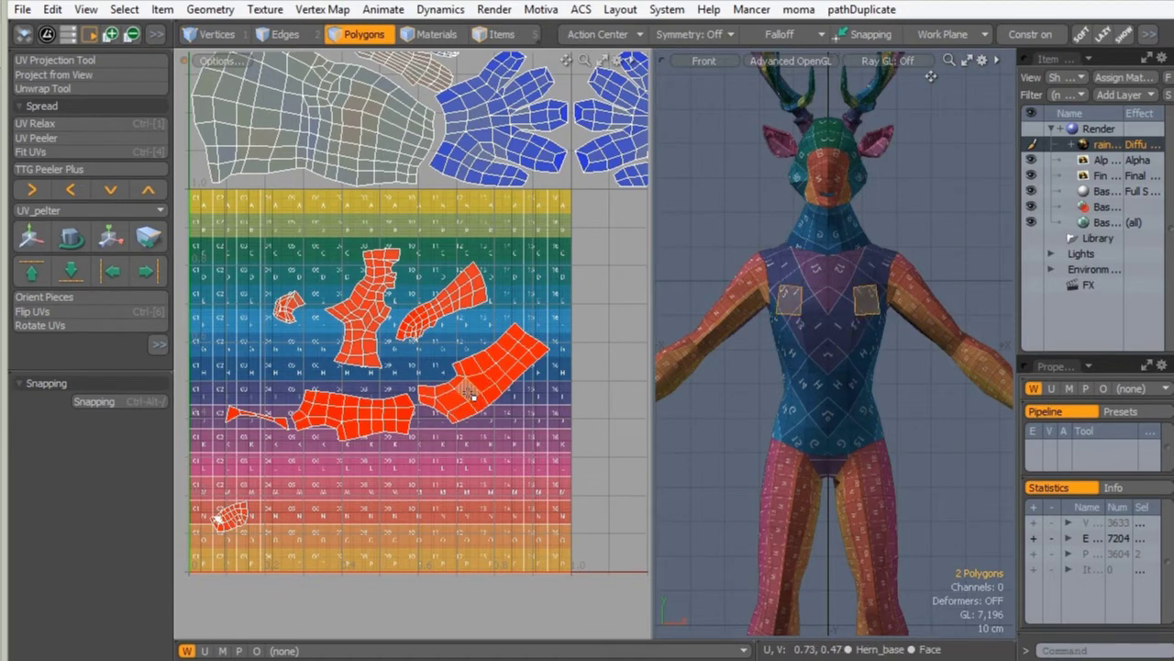
{"action": "double_click", "coordinate": [475, 395]}
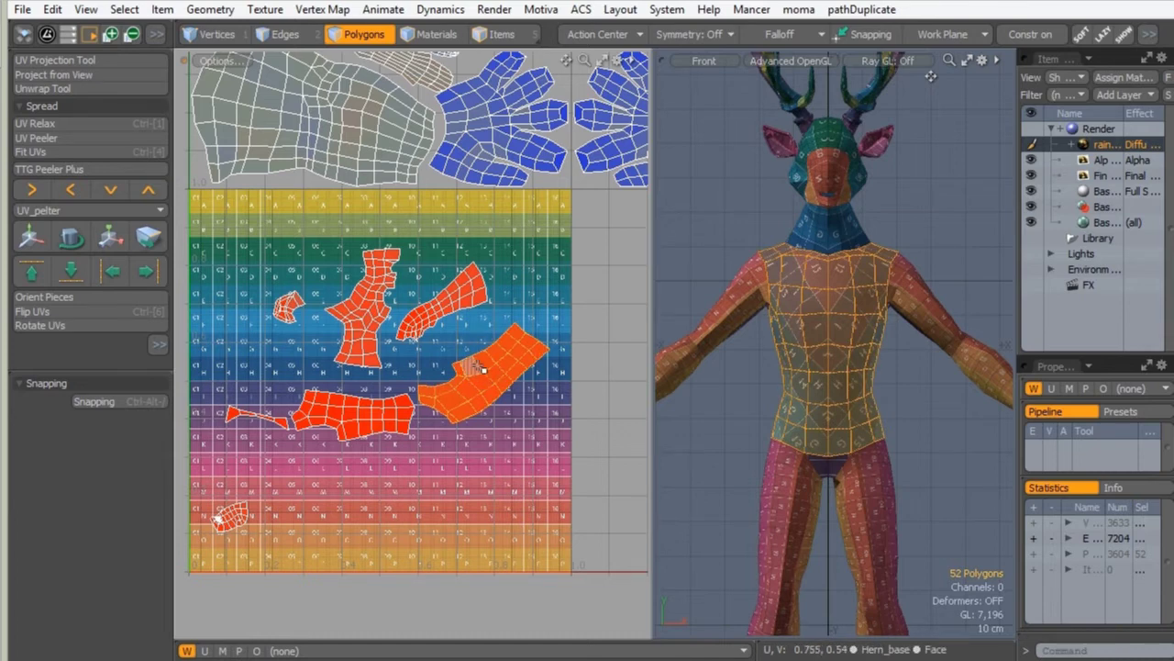
{"action": "left_click", "coordinate": [49, 89]}
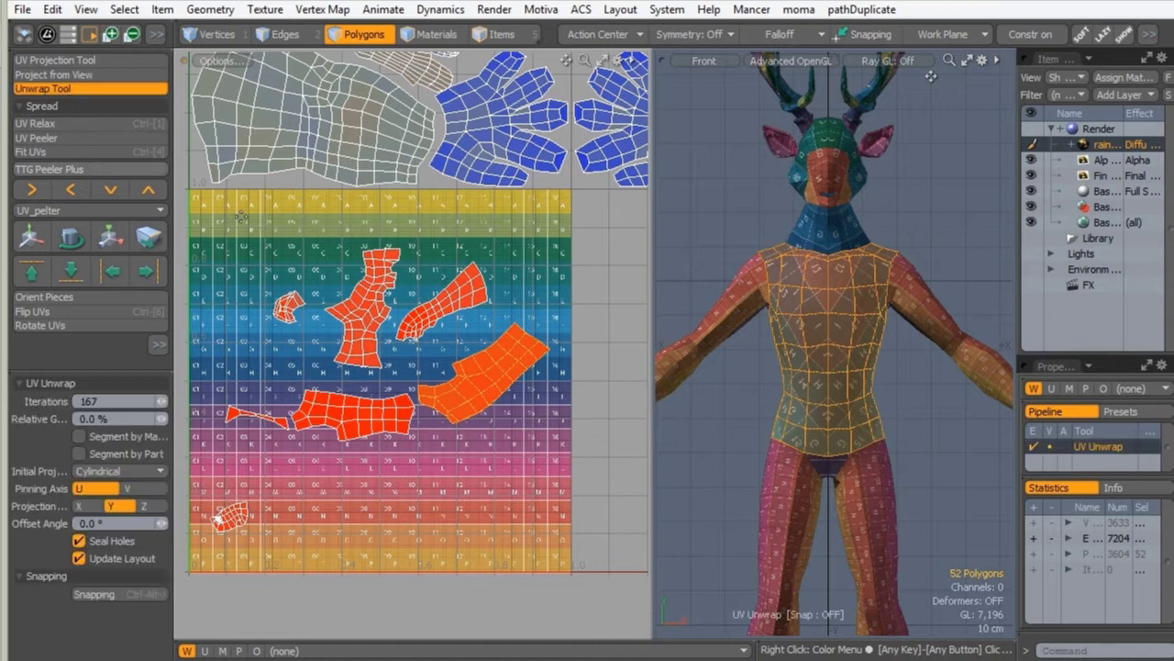
{"action": "left_click", "coordinate": [558, 372]}
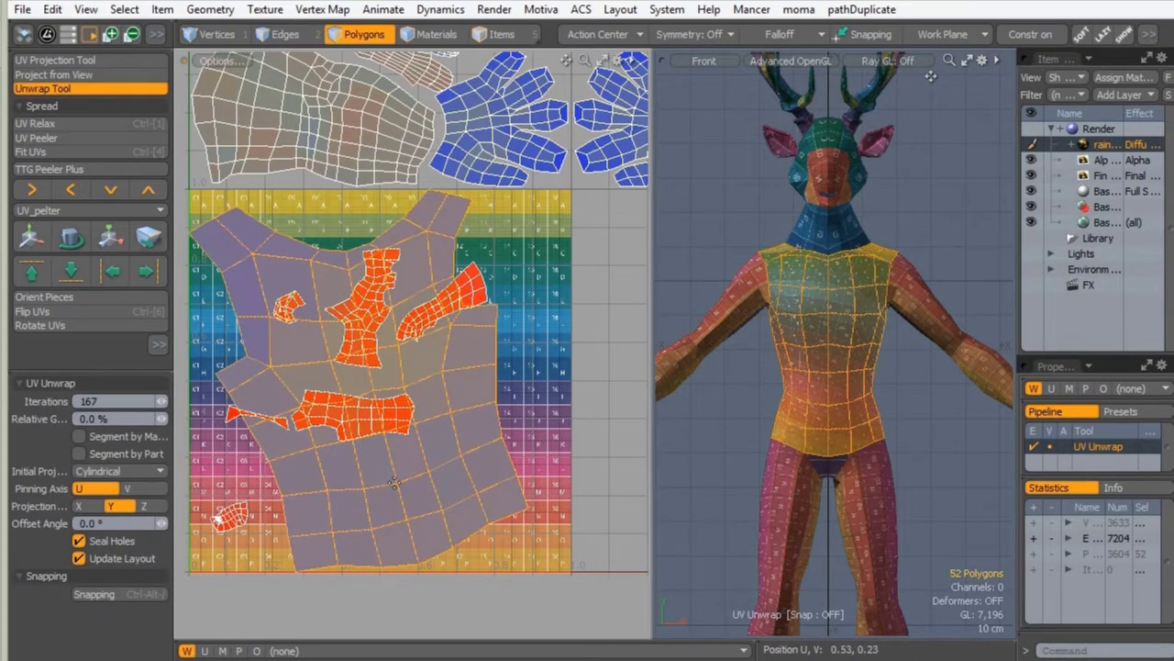
{"action": "left_click_drag", "start_coordinate": [462, 331], "coordinate": [444, 334], "text": "ctrl+alt"}
{"action": "left_click_drag", "start_coordinate": [444, 335], "coordinate": [542, 313], "text": "alt+shift"}
{"action": "left_click", "coordinate": [95, 472]}
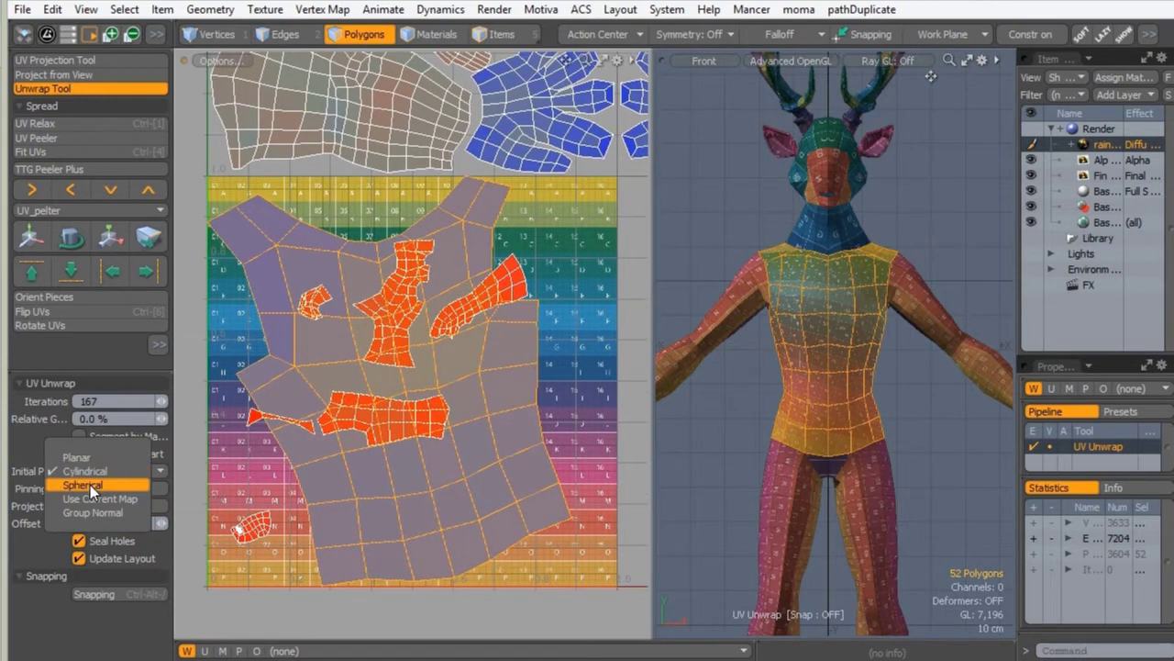
{"action": "left_click", "coordinate": [84, 456]}
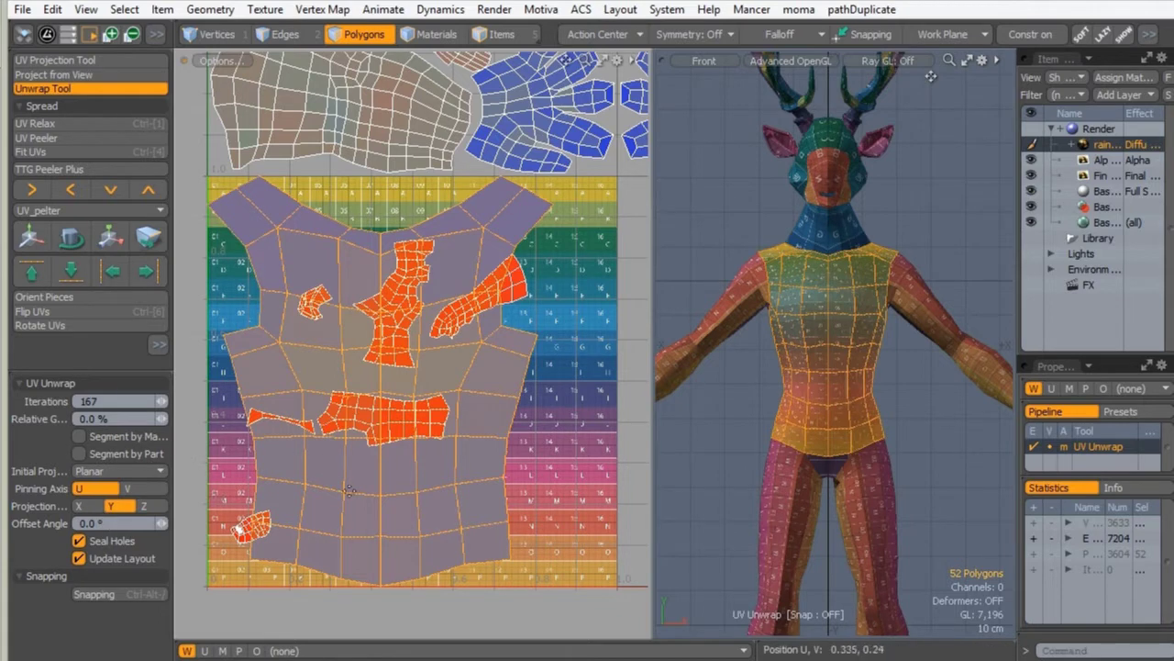
{"action": "key", "text": "space"}
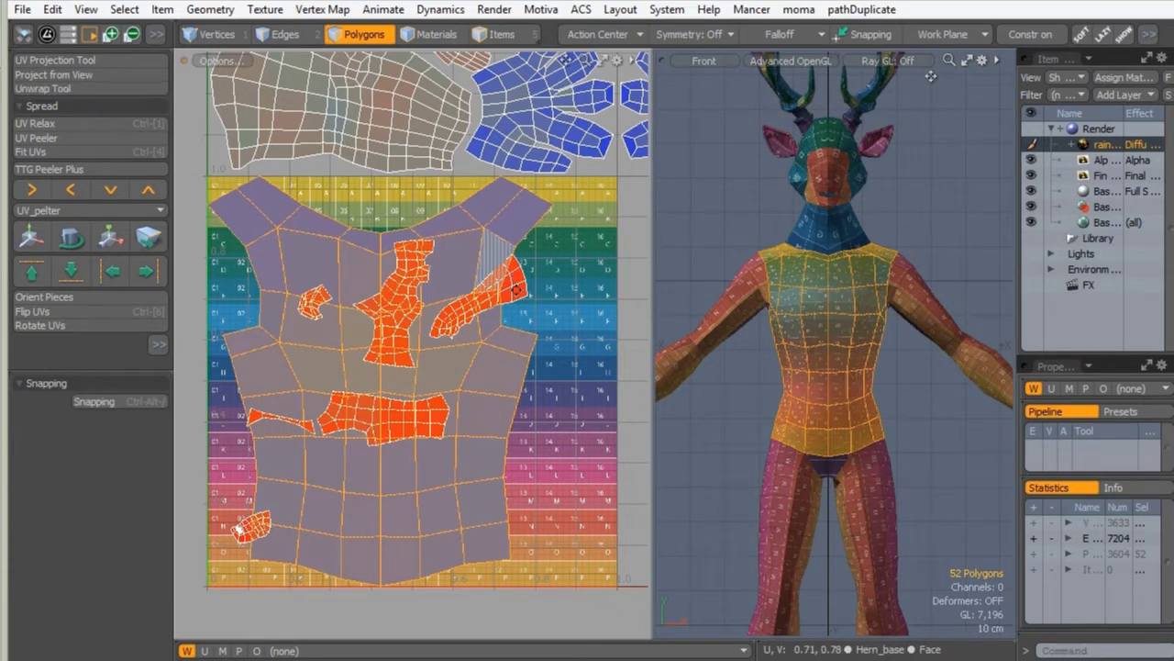
Move the unwrapped torso front island into the adjacent UV tile in U and relax its UVs.
{"action": "scroll", "coordinate": [275, 472], "scroll_direction": "down", "scroll_amount": 3}
{"action": "key", "text": "y"}
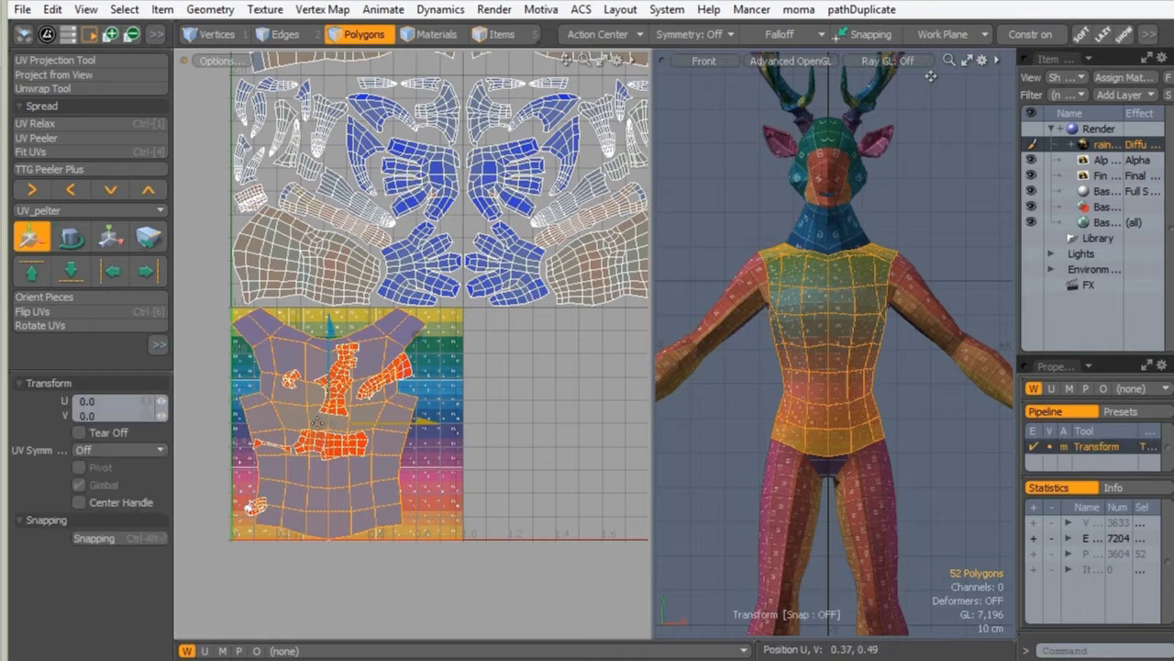
{"action": "left_click_drag", "start_coordinate": [387, 429], "coordinate": [634, 452]}
{"action": "key", "text": "space"}
{"action": "left_click_drag", "start_coordinate": [545, 472], "coordinate": [536, 360], "text": "ctrl+alt"}
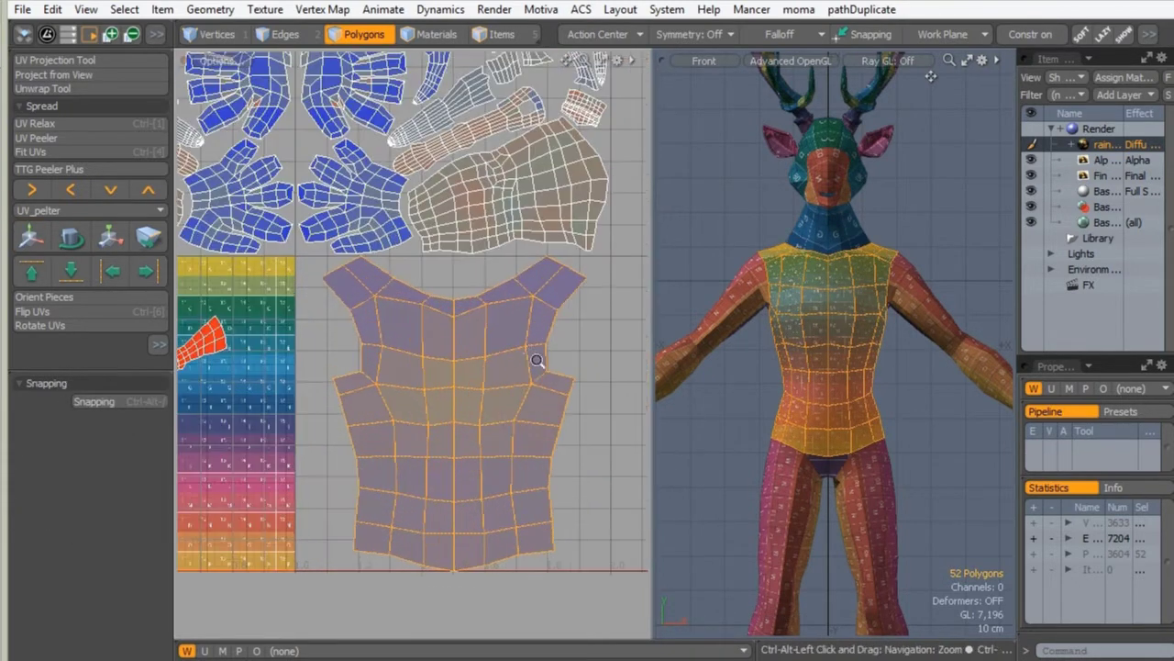
{"action": "left_click", "coordinate": [37, 124]}
{"action": "key", "text": "space"}
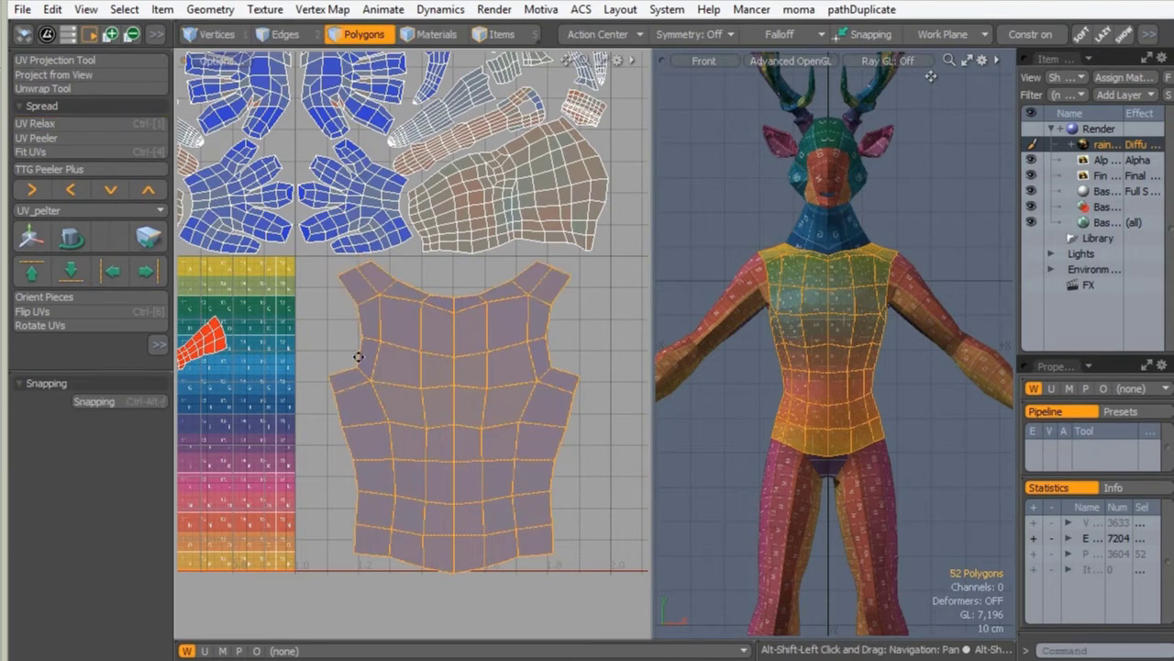
Select the torso back island, show the figure's back in perspective, and unwrap the island with Planar projection.
{"action": "left_click_drag", "start_coordinate": [359, 356], "coordinate": [550, 291], "text": "alt+shift"}
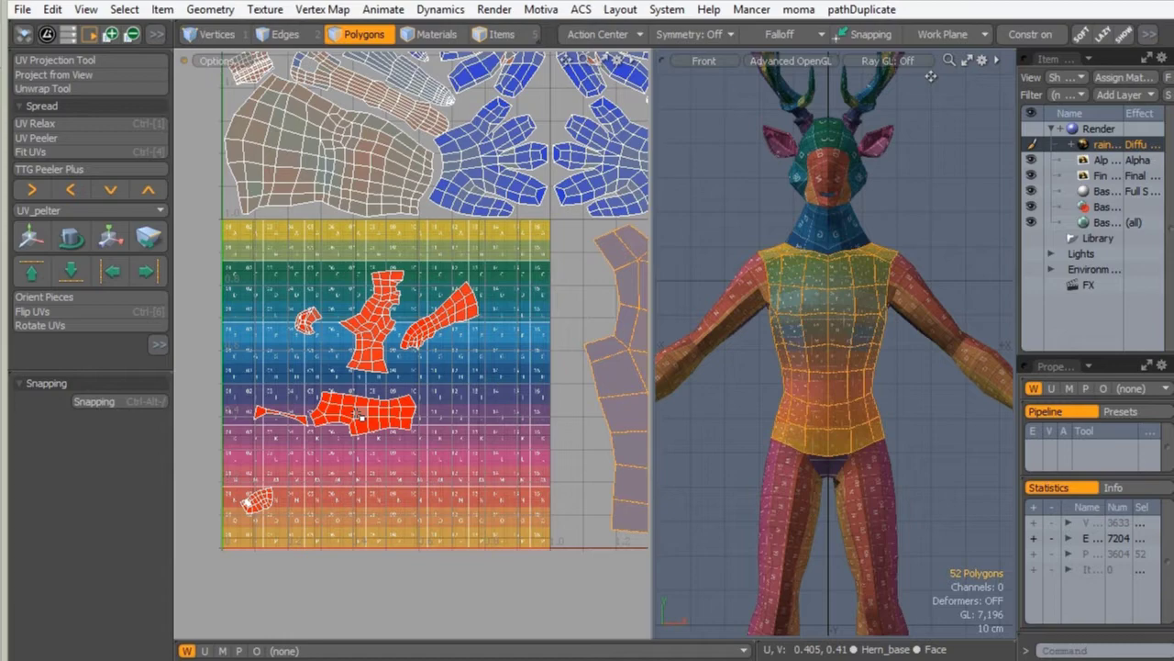
{"action": "key", "text": "ctrl+space"}
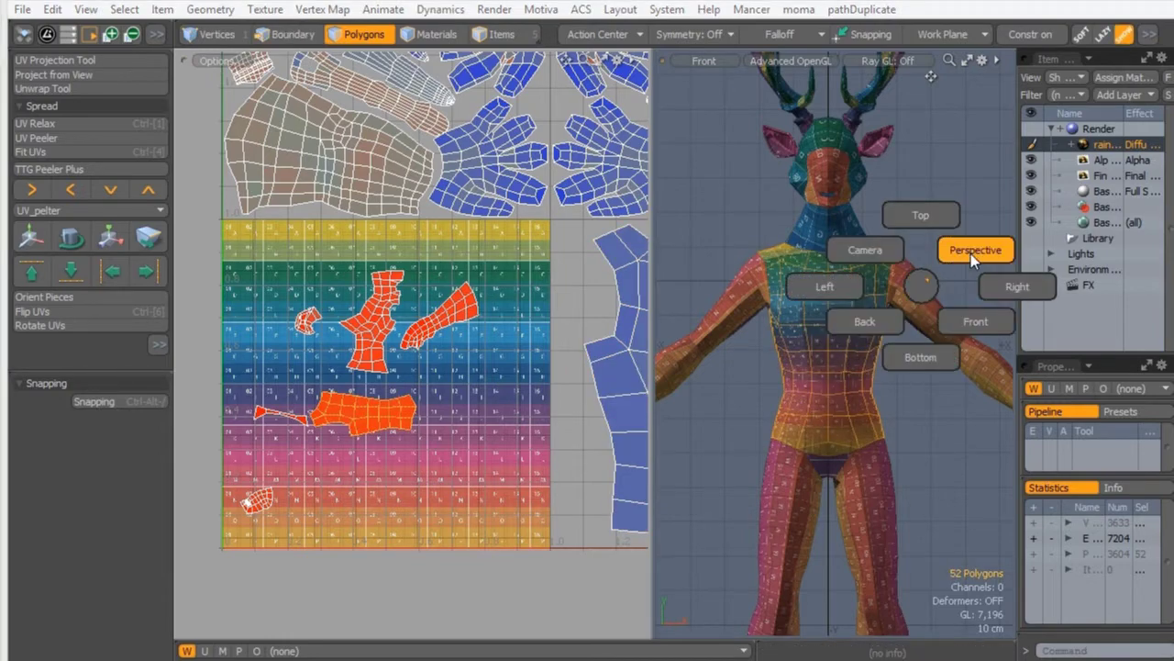
{"action": "left_click", "coordinate": [973, 253]}
{"action": "left_click_drag", "start_coordinate": [923, 341], "coordinate": [867, 274], "text": "alt"}
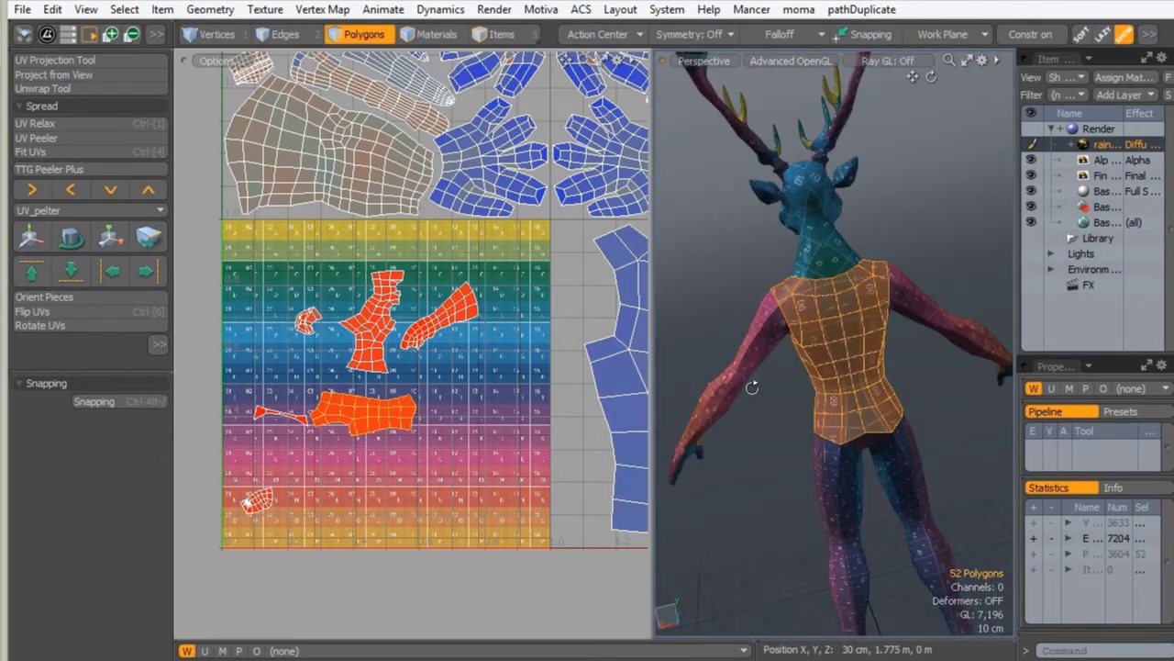
{"action": "left_click_drag", "start_coordinate": [752, 388], "coordinate": [532, 362], "text": "alt"}
{"action": "left_click_drag", "start_coordinate": [360, 357], "coordinate": [403, 352], "text": "ctrl+alt"}
{"action": "left_click_drag", "start_coordinate": [376, 313], "coordinate": [350, 317], "text": "alt+shift"}
{"action": "scroll", "coordinate": [350, 316], "scroll_direction": "down", "scroll_amount": 3}
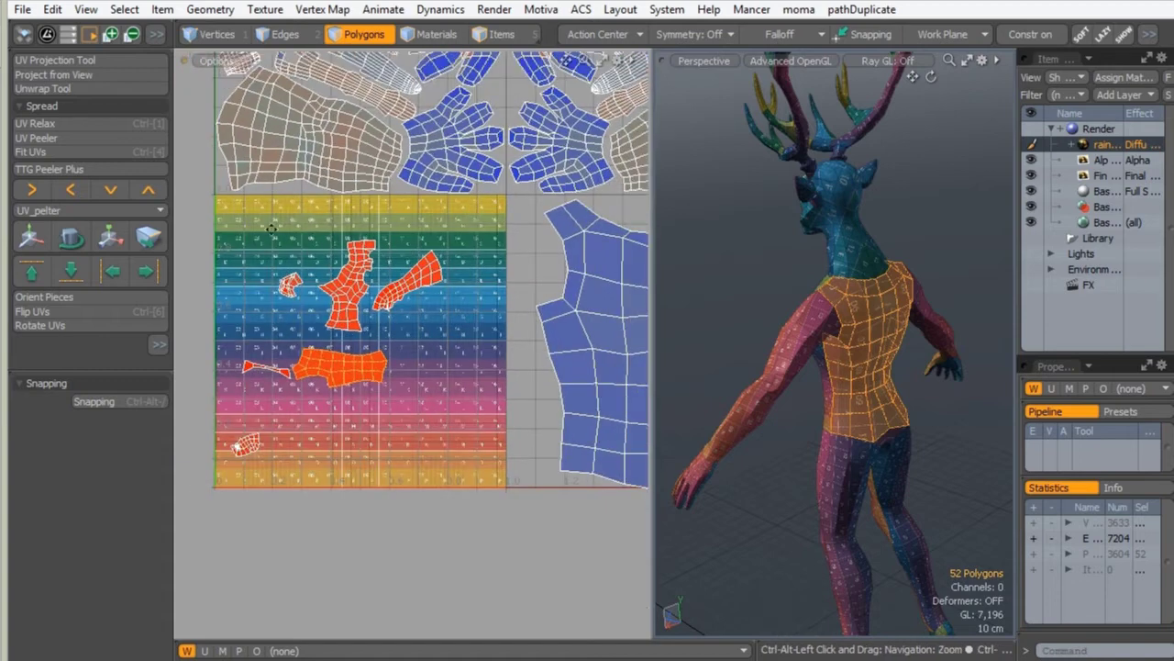
{"action": "left_click", "coordinate": [74, 89]}
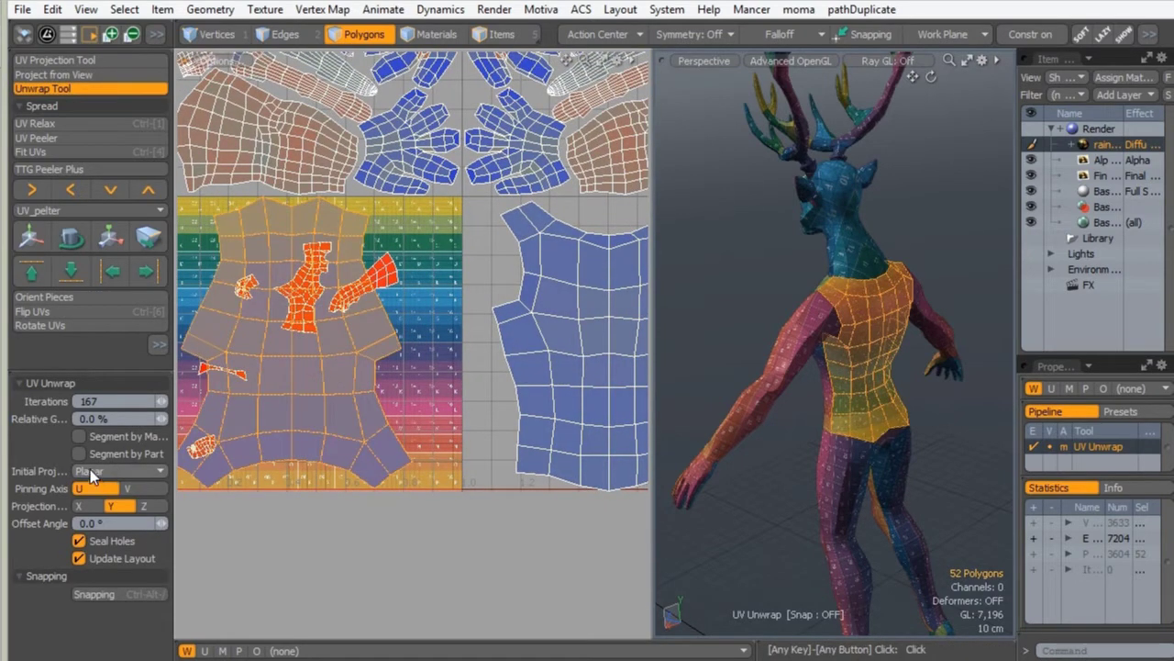
{"action": "key", "text": "space"}
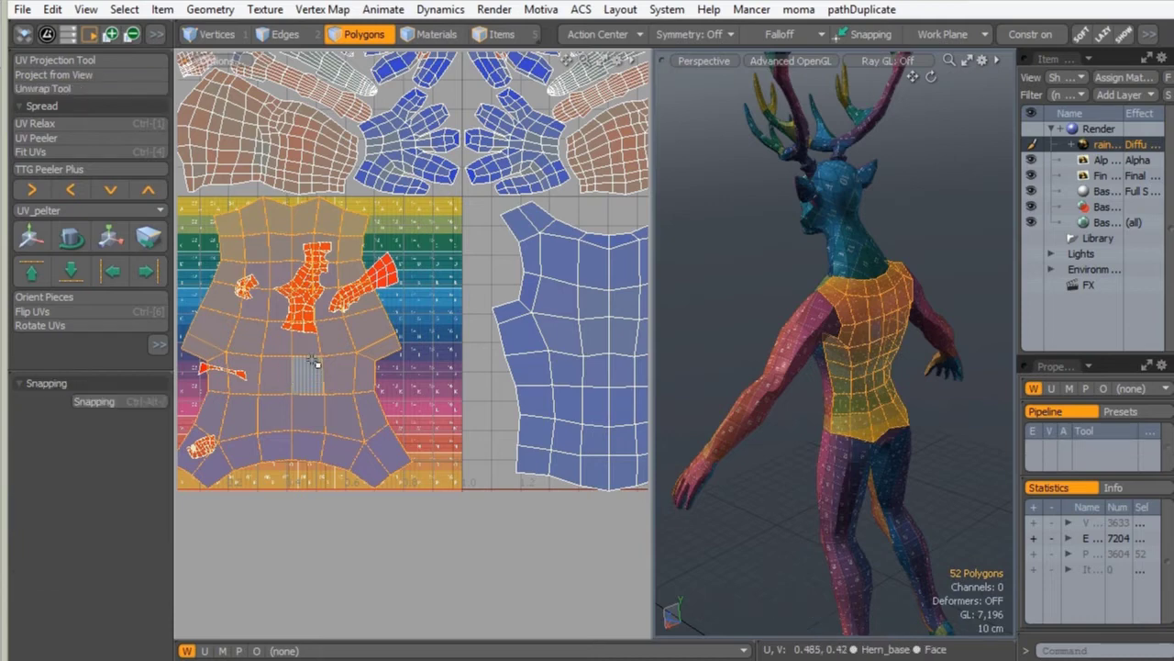
Move the unwrapped torso back island by 2.0 in U, beyond the torso front island.
{"action": "key", "text": "w"}
{"action": "left_click_drag", "start_coordinate": [332, 365], "coordinate": [608, 393], "text": "alt+shift"}
{"action": "left_click_drag", "start_coordinate": [512, 365], "coordinate": [334, 381], "text": "alt+shift"}
{"action": "left_click_drag", "start_coordinate": [413, 407], "coordinate": [680, 408]}
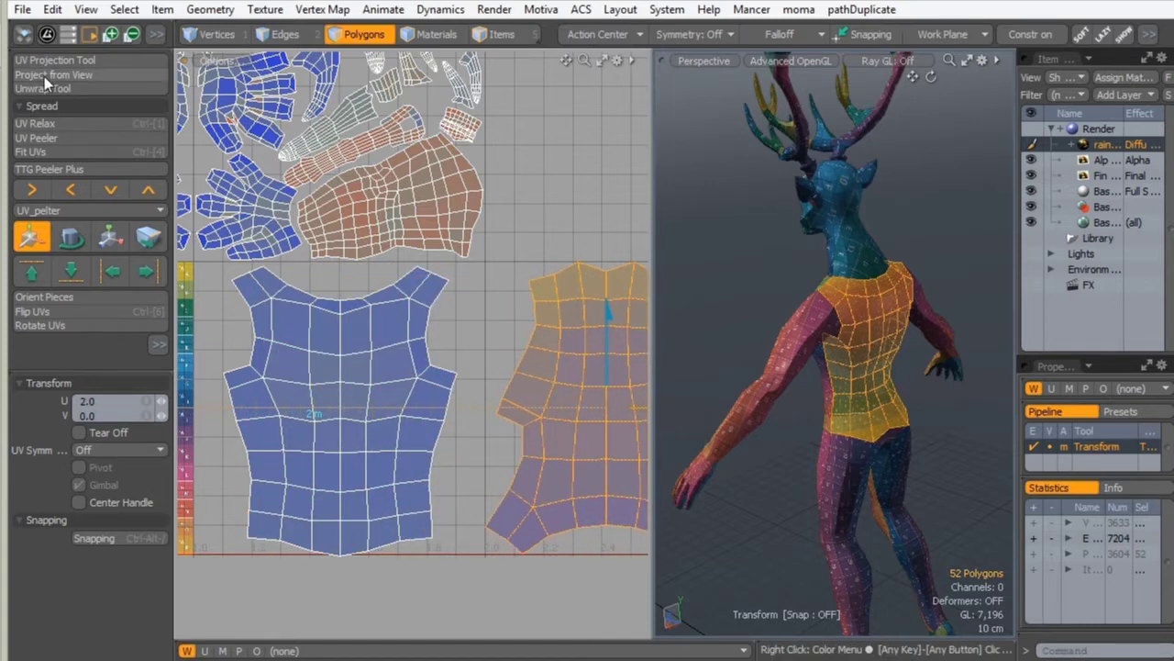
Relax the torso back UVs with 4000 iterations.
{"action": "left_click", "coordinate": [38, 124]}
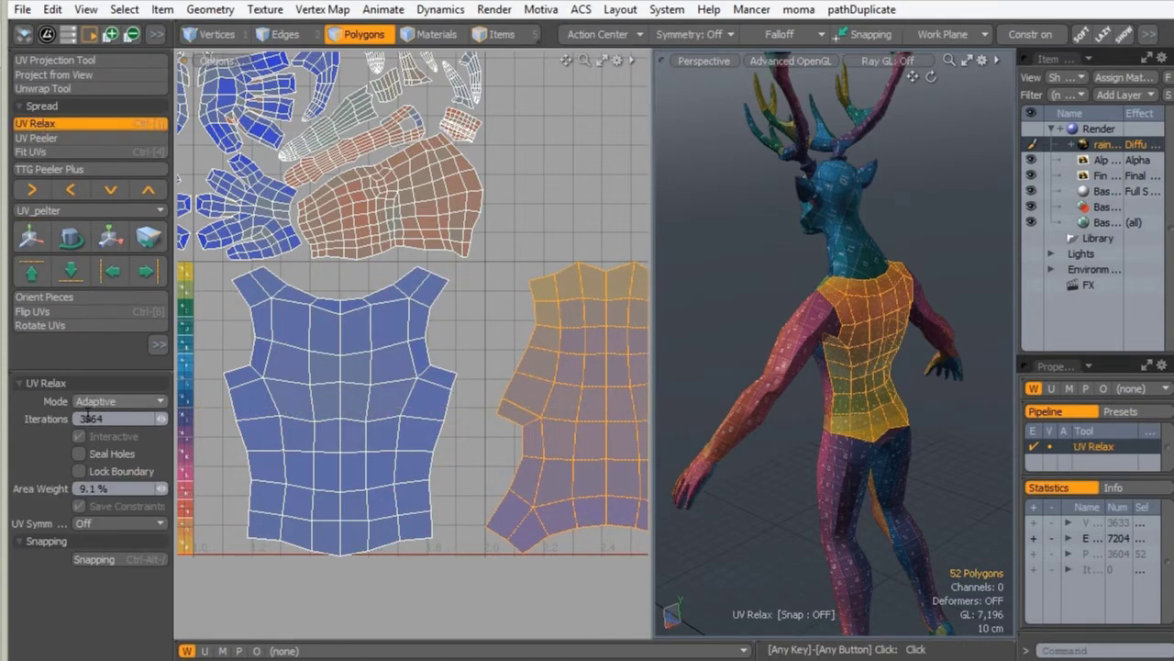
{"action": "type", "text": "4000"}
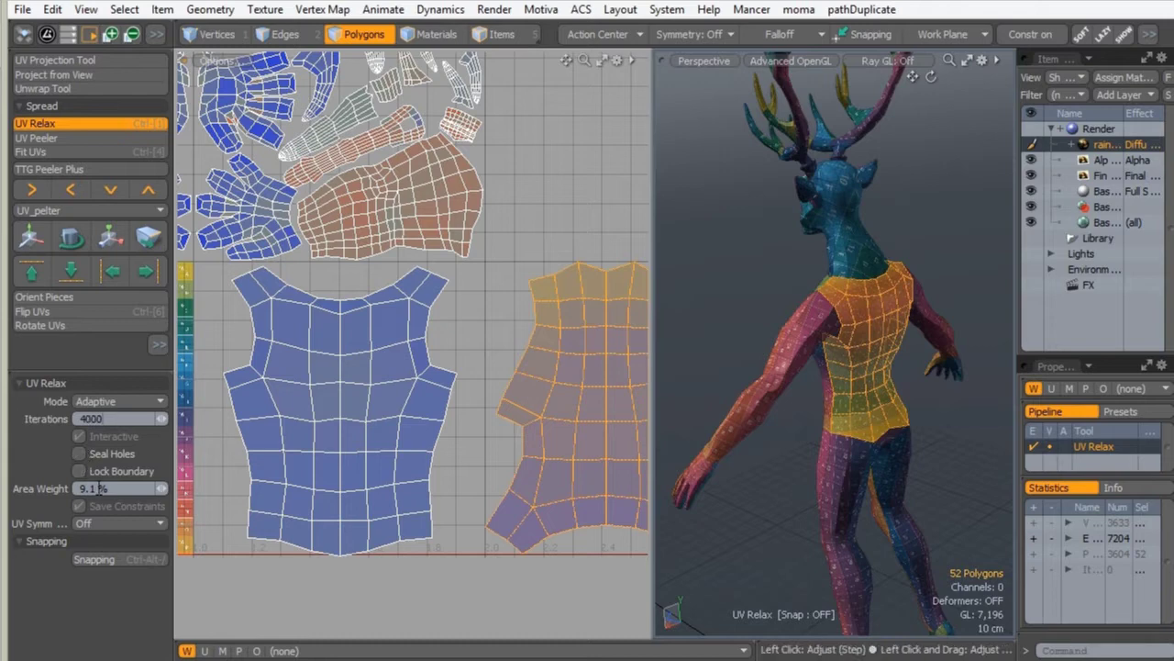
{"action": "left_click_drag", "start_coordinate": [114, 489], "coordinate": [69, 489]}
{"action": "key", "text": "Return"}
{"action": "key", "text": "space"}
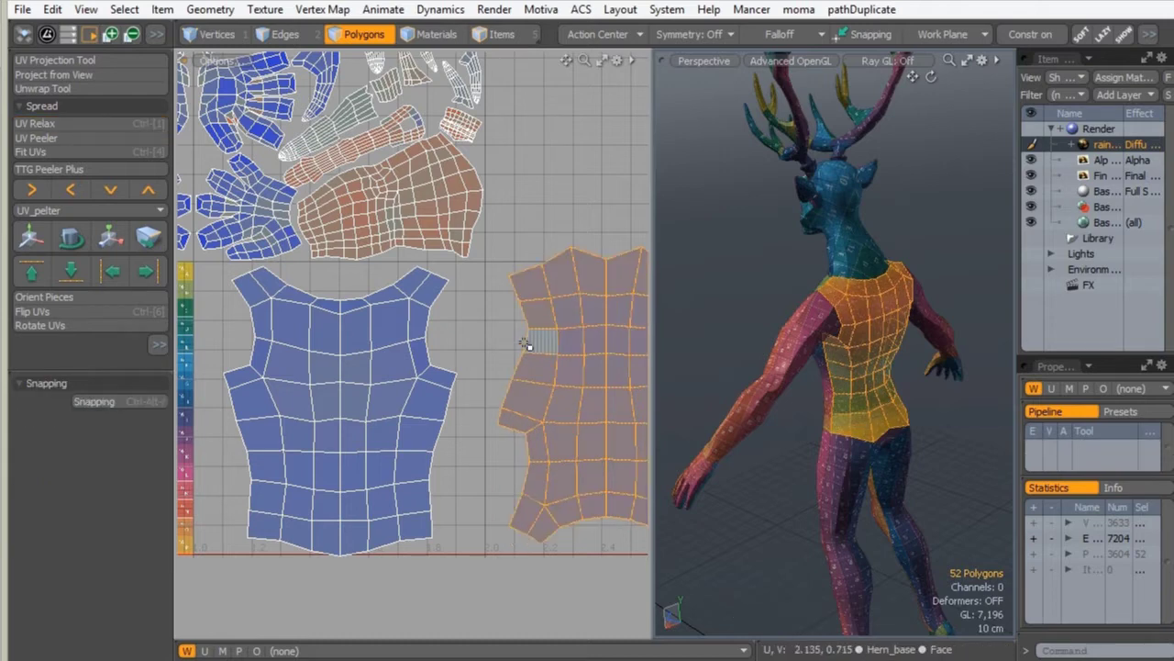
{"action": "left_click", "coordinate": [480, 346]}
{"action": "double_click", "coordinate": [574, 319]}
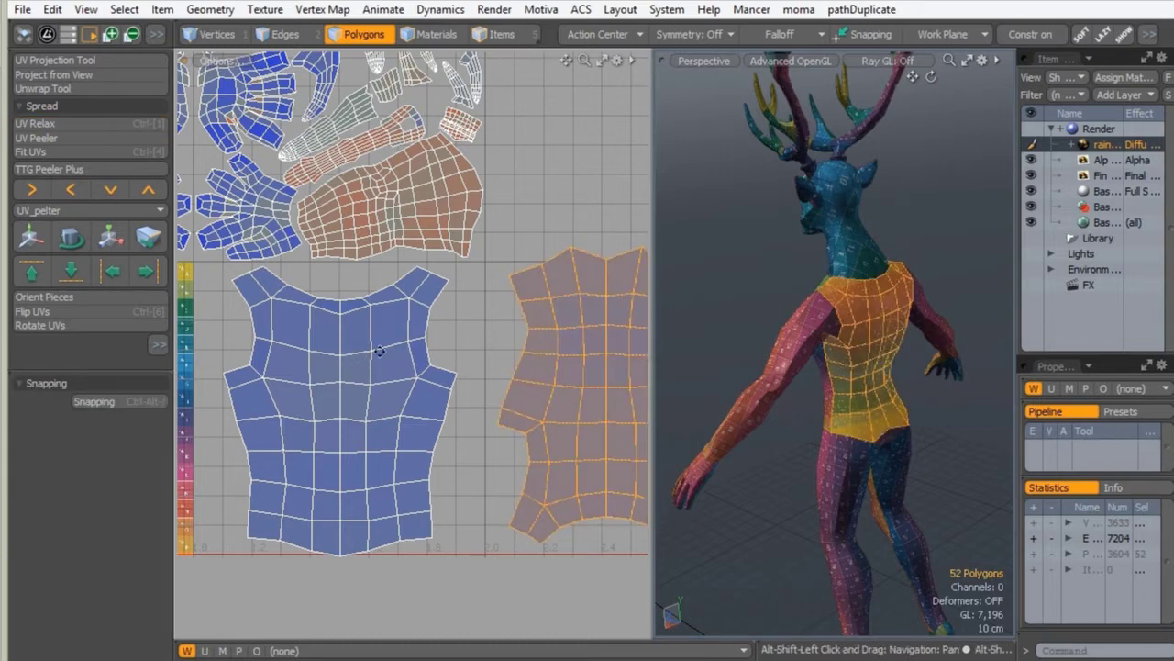
Select the complete connected polygon patch between the figure's legs at the base of the torso.
{"action": "left_click_drag", "start_coordinate": [380, 351], "coordinate": [447, 310], "text": "alt+shift"}
{"action": "left_click_drag", "start_coordinate": [448, 310], "coordinate": [477, 344], "text": "ctrl+alt"}
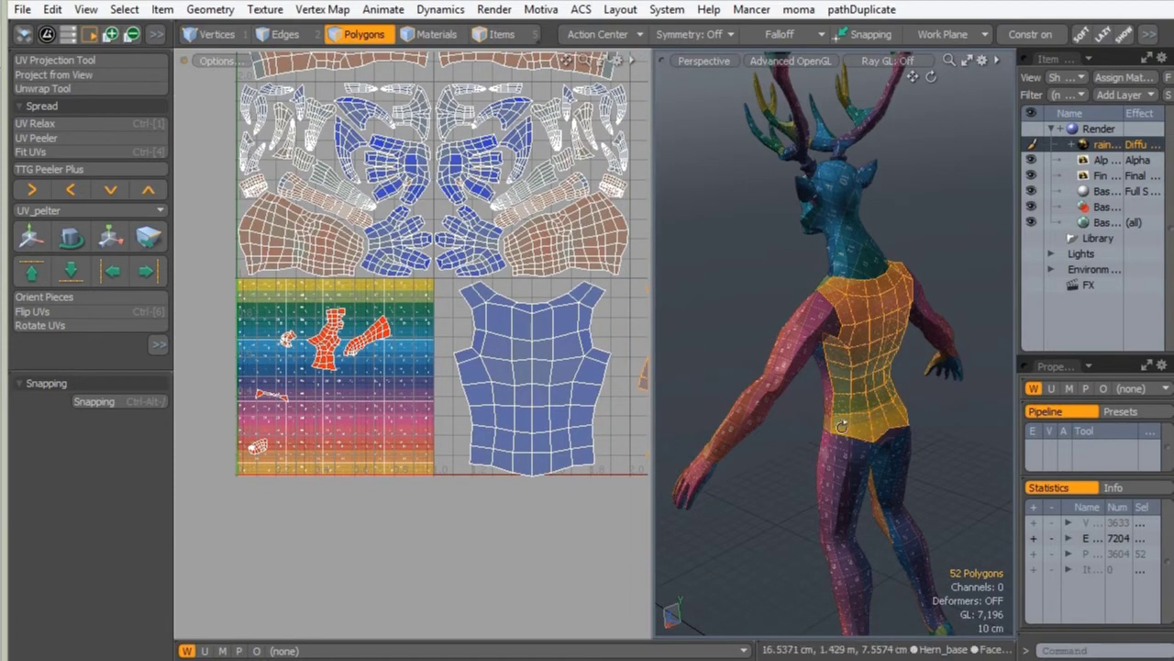
{"action": "left_click_drag", "start_coordinate": [830, 450], "coordinate": [775, 433], "text": "alt"}
{"action": "left_click_drag", "start_coordinate": [867, 382], "coordinate": [921, 402], "text": "ctrl+alt"}
{"action": "mouse_move", "coordinate": [921, 402]}
{"action": "left_mouse_down", "text": "alt"}
{"action": "mouse_move", "coordinate": [881, 396]}
{"action": "mouse_move", "coordinate": [902, 401]}
{"action": "left_mouse_up", "text": "alt"}
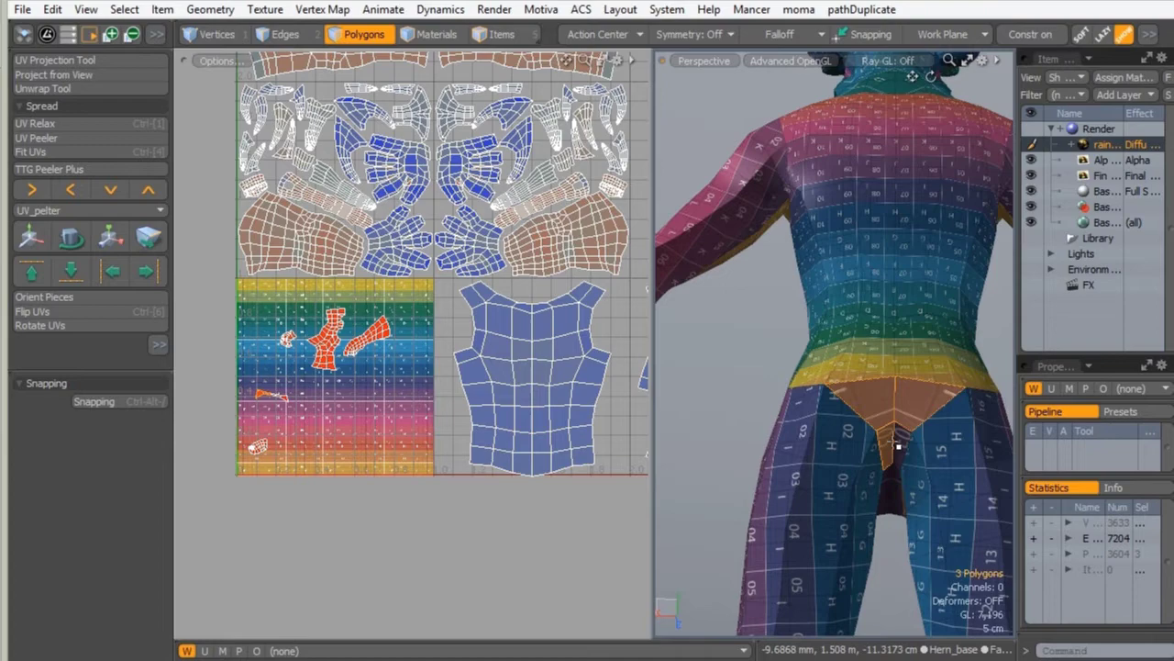
{"action": "left_click", "coordinate": [773, 314]}
{"action": "left_click_drag", "start_coordinate": [773, 312], "coordinate": [671, 275], "text": "alt"}
{"action": "mouse_move", "coordinate": [936, 422]}
{"action": "left_mouse_down"}
{"action": "mouse_move", "coordinate": [909, 479]}
{"action": "mouse_move", "coordinate": [912, 457]}
{"action": "left_mouse_up"}
{"action": "left_click", "coordinate": [945, 424]}
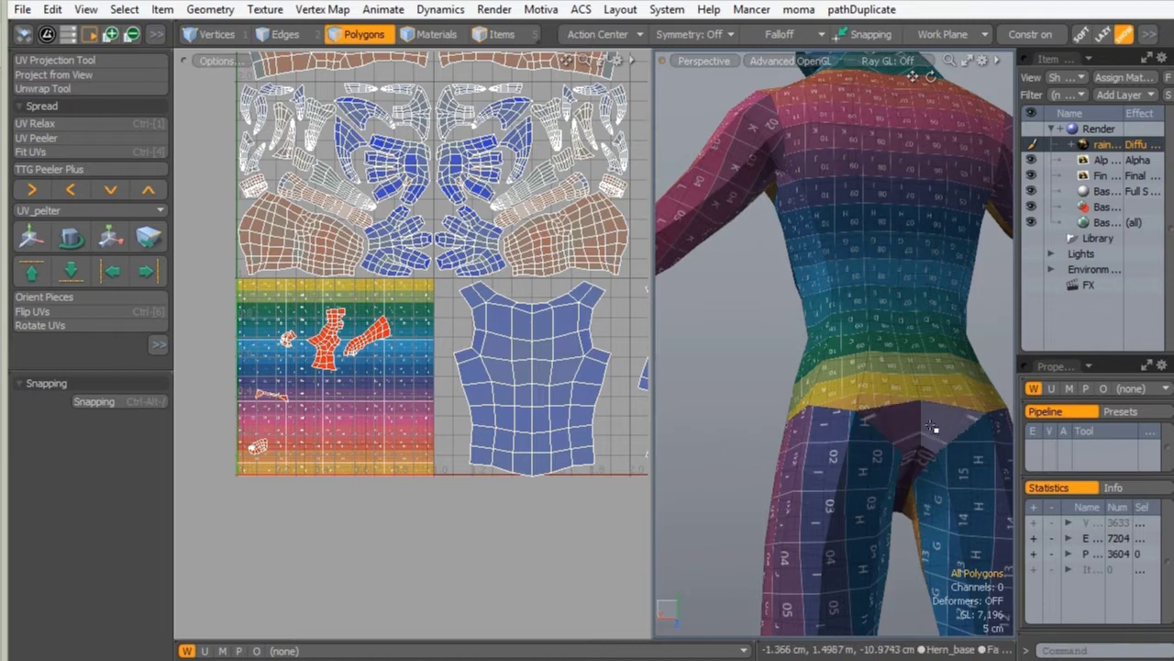
{"action": "key", "text": "bracketright"}
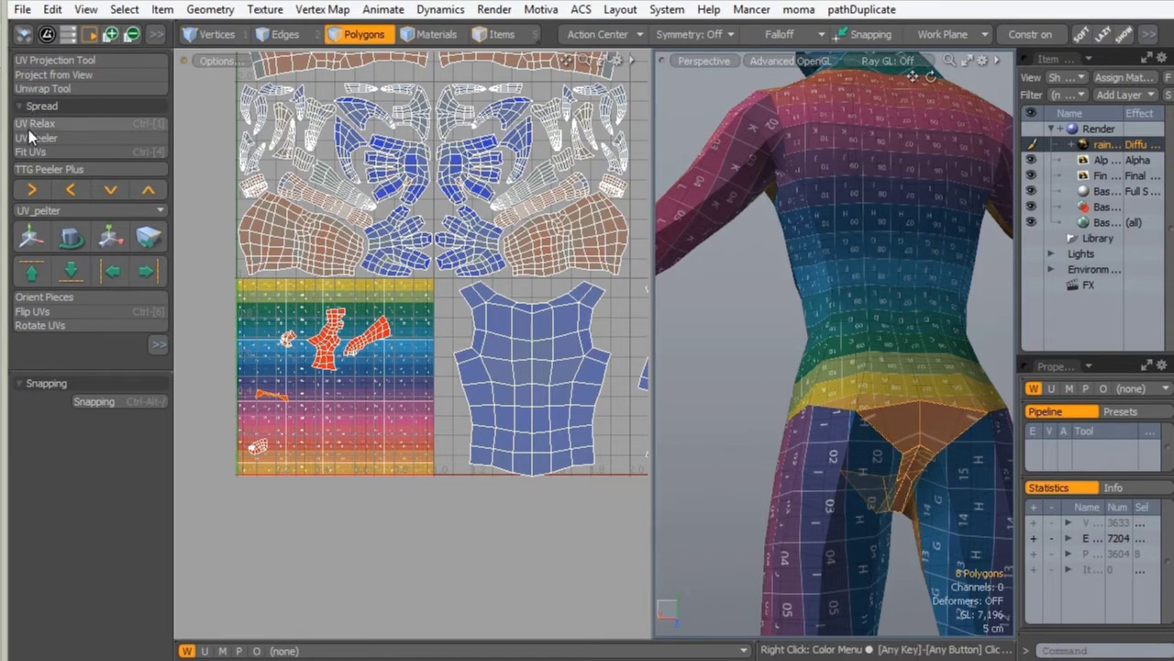
Unwrap the selected crotch patch with Planar projection and relax its UVs with 4000 iterations.
{"action": "left_click", "coordinate": [44, 88]}
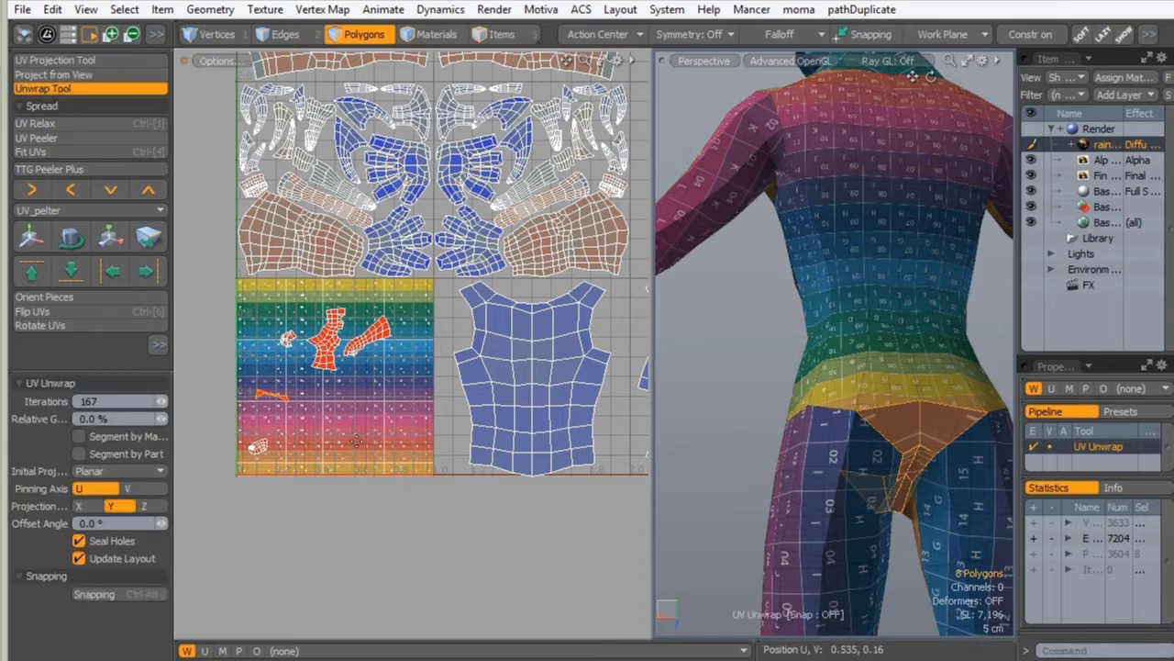
{"action": "left_click", "coordinate": [356, 440]}
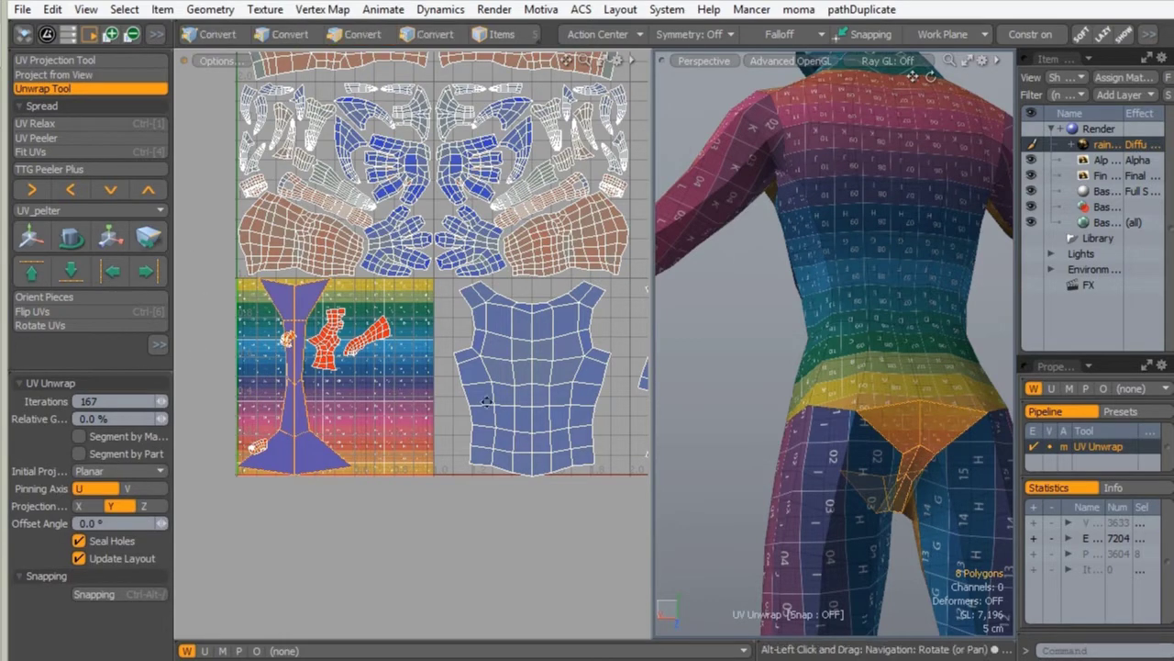
{"action": "scroll", "coordinate": [392, 408], "scroll_direction": "up", "scroll_amount": 3}
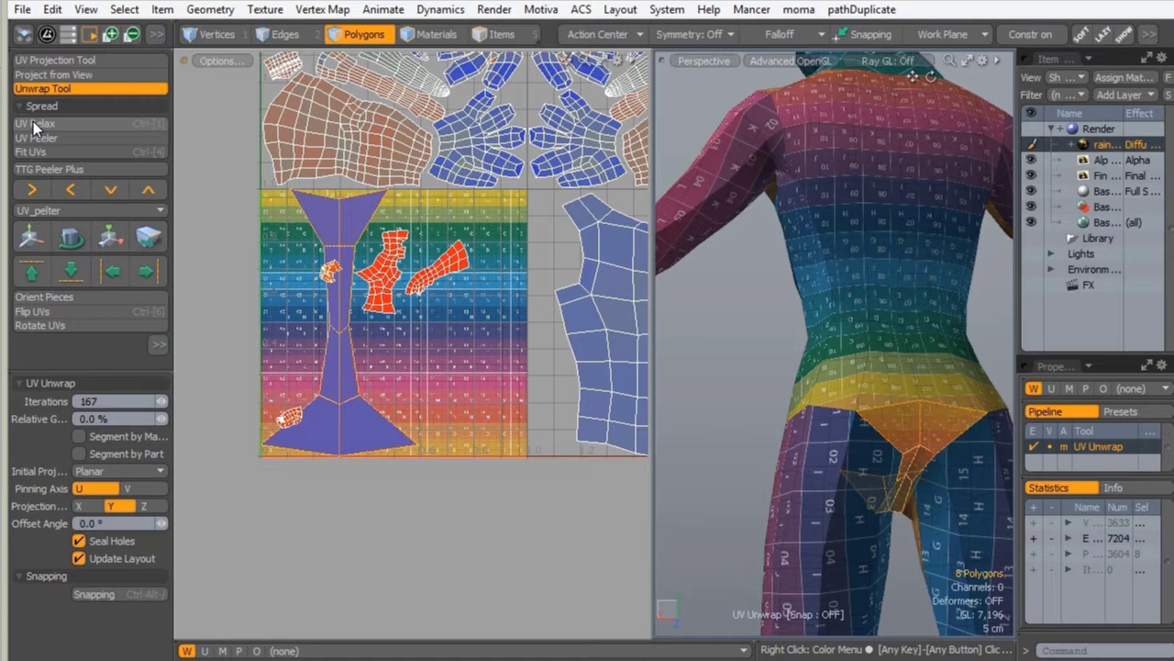
{"action": "left_click", "coordinate": [36, 123]}
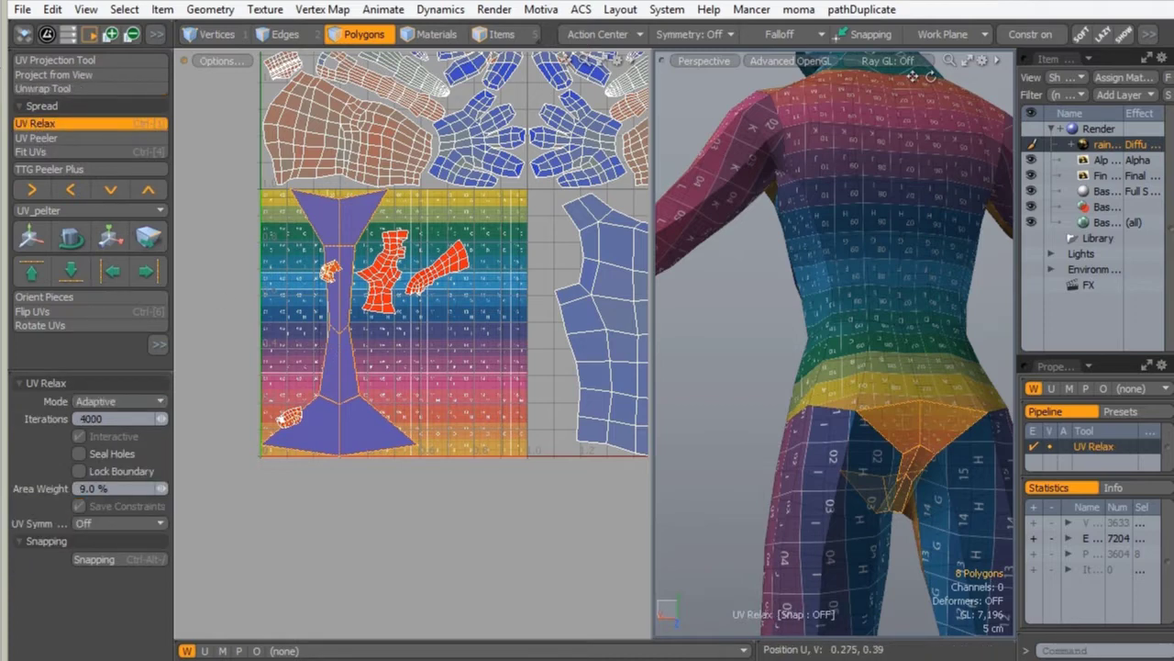
{"action": "left_click", "coordinate": [41, 123]}
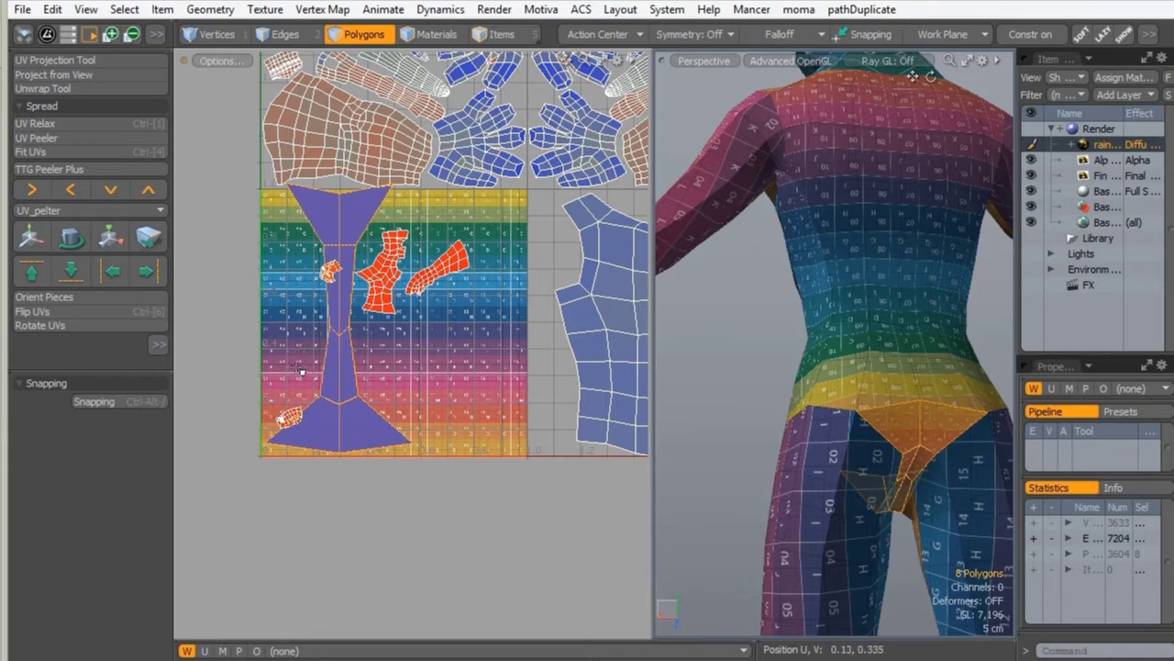
Move the crotch island out of the first UV tile into the torso front island's tile and deselect it.
{"action": "key", "text": "w"}
{"action": "left_click_drag", "start_coordinate": [425, 235], "coordinate": [621, 289], "text": "alt+shift"}
{"action": "key", "text": "q"}
{"action": "left_click", "coordinate": [301, 427]}
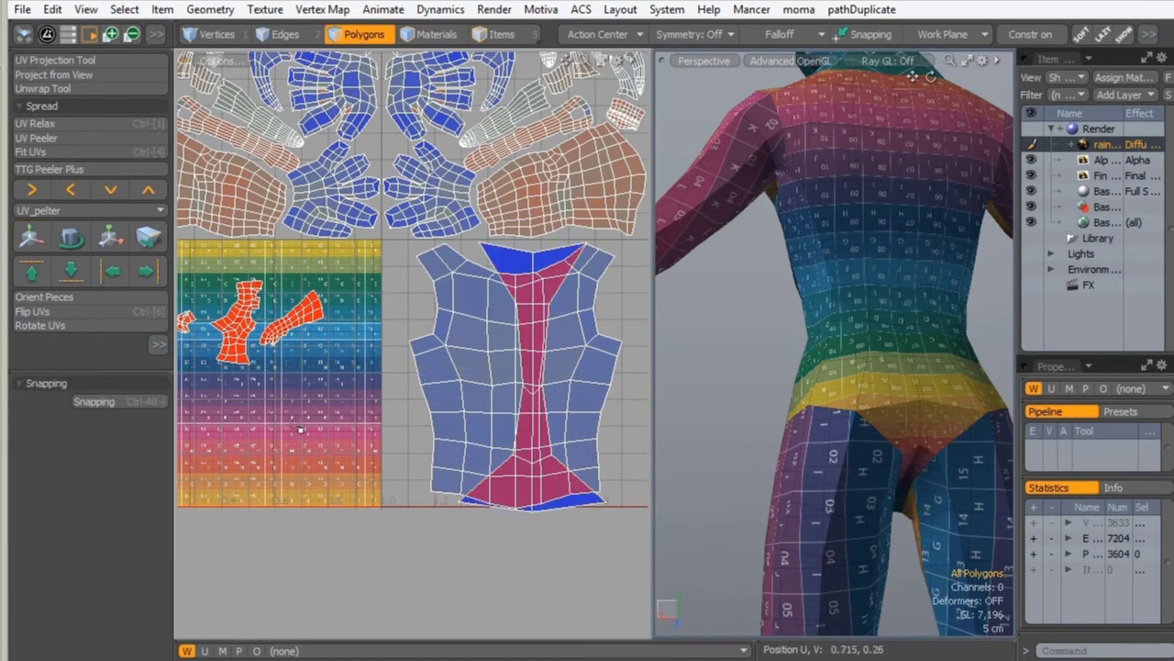
Move the remaining islands in the textured UV tile about one tile in negative U, leaving that tile empty.
{"action": "left_click_drag", "start_coordinate": [259, 307], "coordinate": [489, 304], "text": "alt+shift"}
{"action": "left_click_drag", "start_coordinate": [282, 255], "coordinate": [552, 523]}
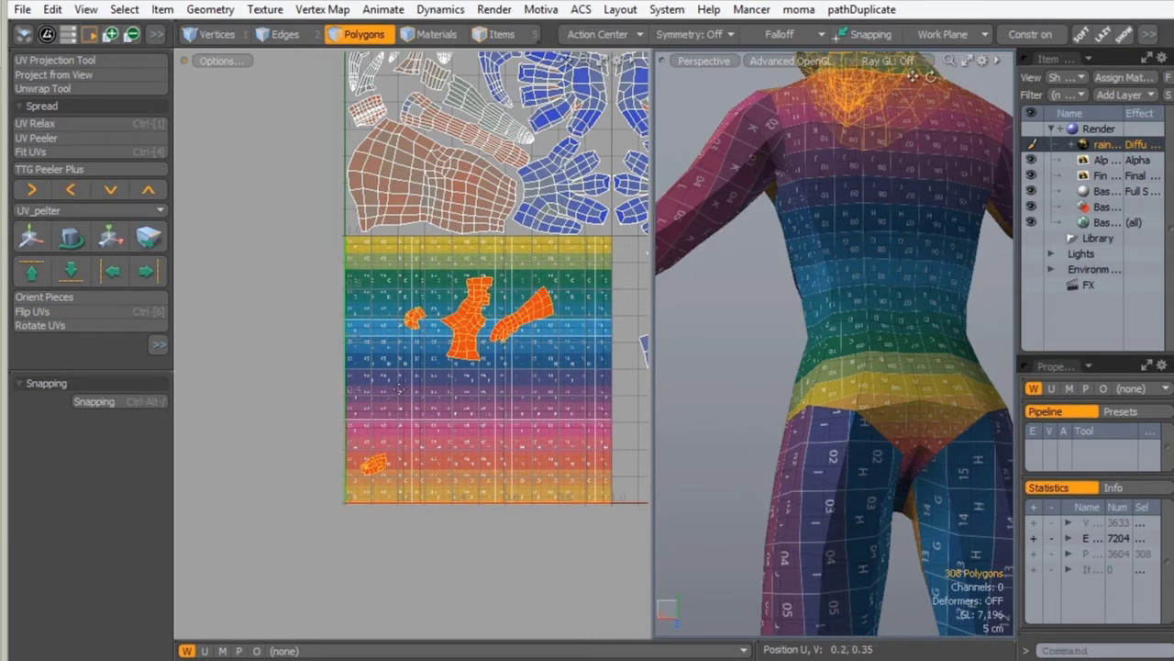
{"action": "key", "text": "y"}
{"action": "left_click_drag", "start_coordinate": [544, 284], "coordinate": [290, 273]}
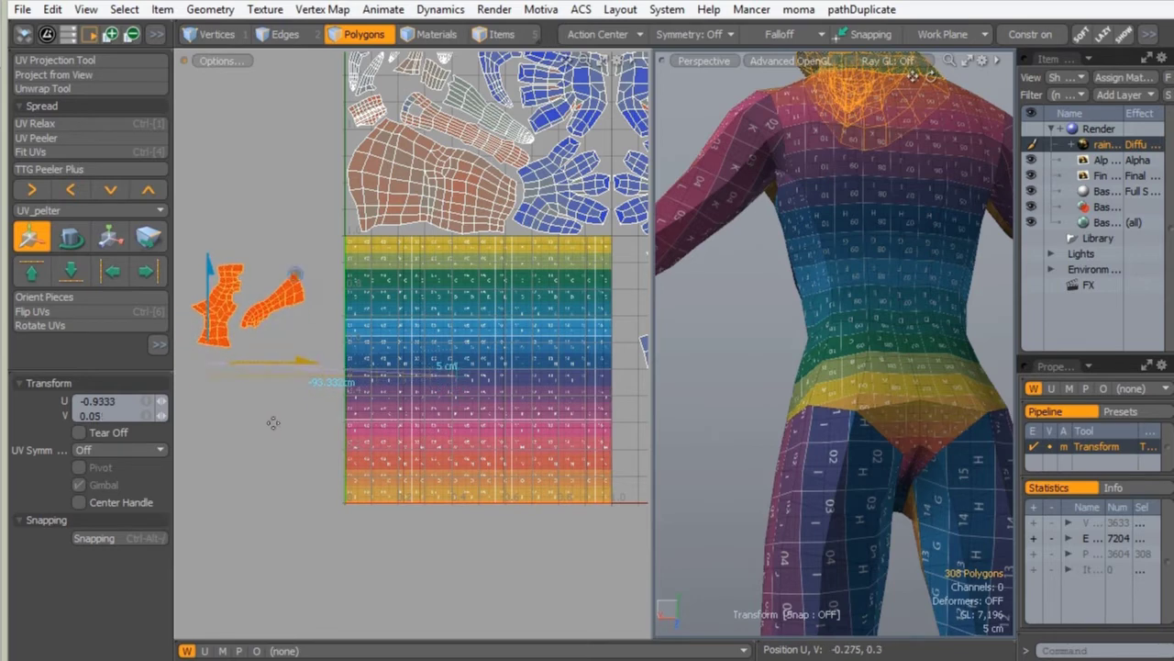
{"action": "key", "text": "space"}
{"action": "left_click", "coordinate": [265, 401]}
Pack the torso front, torso back and crotch islands together with Pack and Orient enabled and 5.0% gaps.
{"action": "left_click_drag", "start_coordinate": [477, 289], "coordinate": [394, 296], "text": "ctrl+alt"}
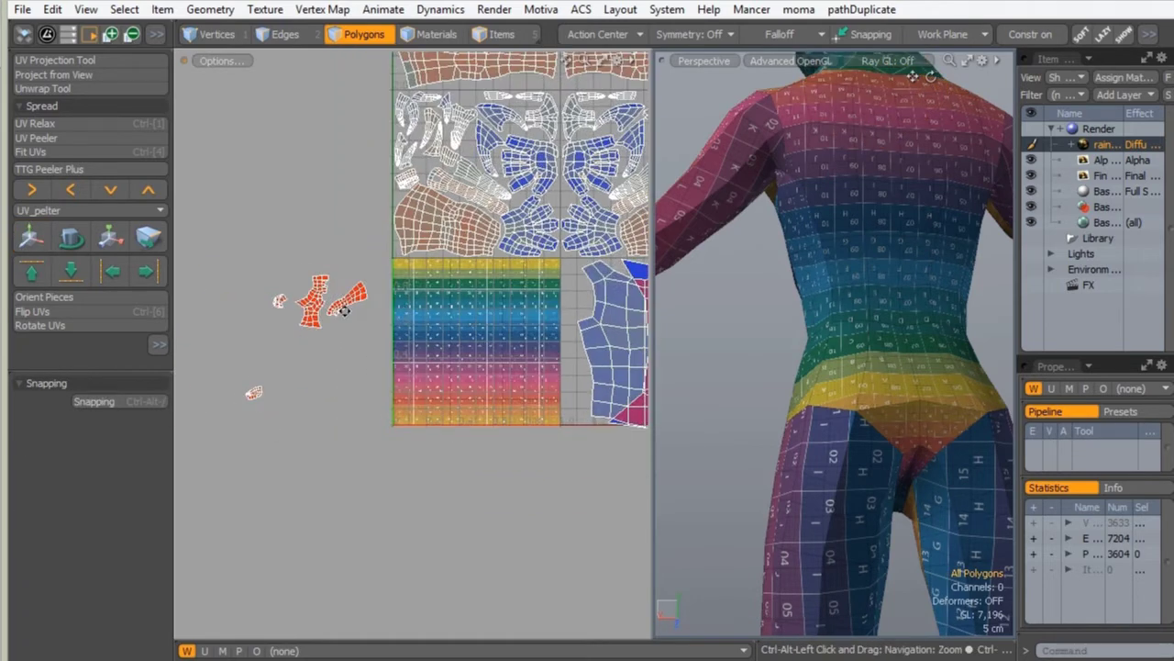
{"action": "left_click_drag", "start_coordinate": [597, 325], "coordinate": [338, 333], "text": "alt+shift"}
{"action": "double_click", "coordinate": [365, 349]}
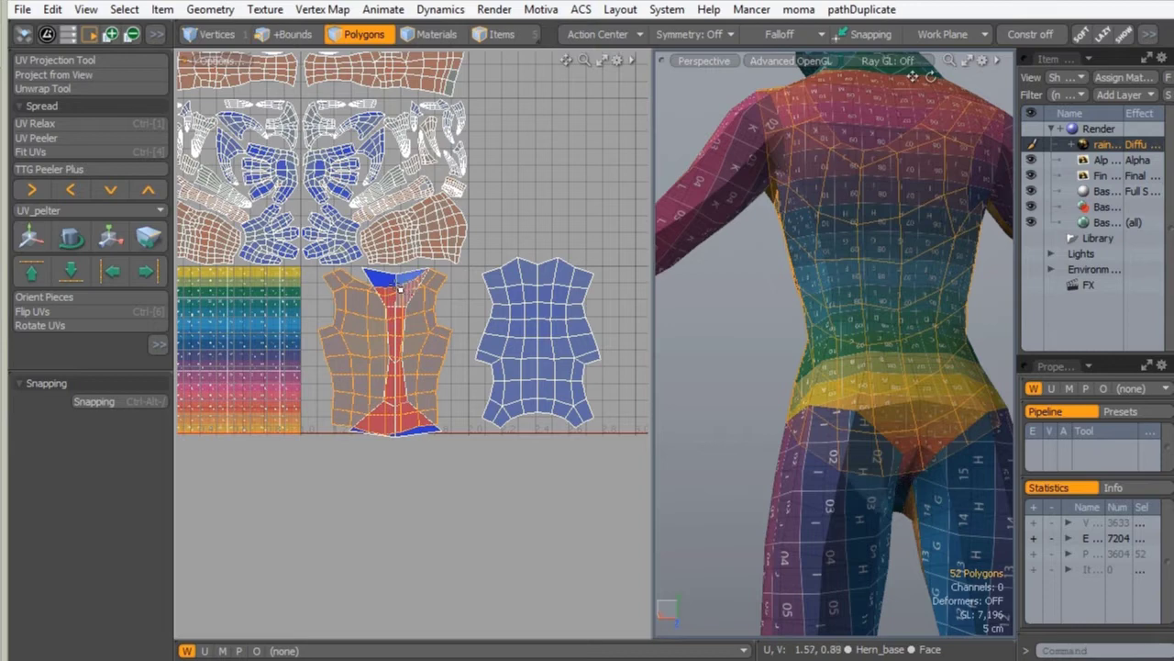
{"action": "double_click", "coordinate": [529, 302], "text": "shift"}
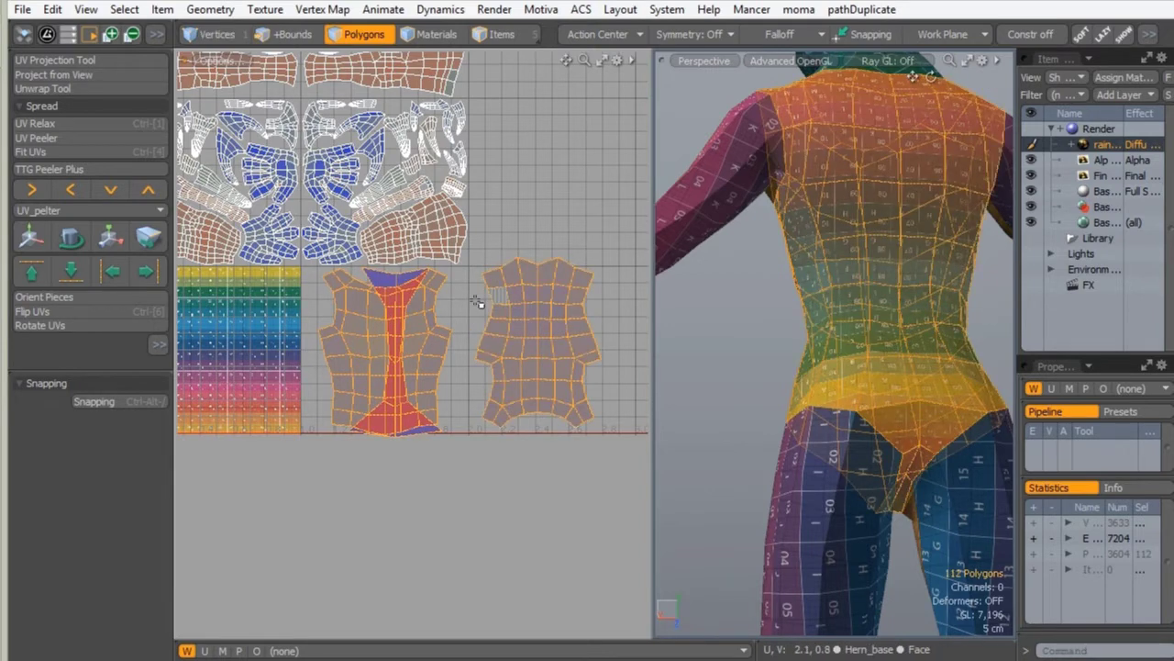
{"action": "left_click_drag", "start_coordinate": [347, 347], "coordinate": [412, 344], "text": "alt+shift"}
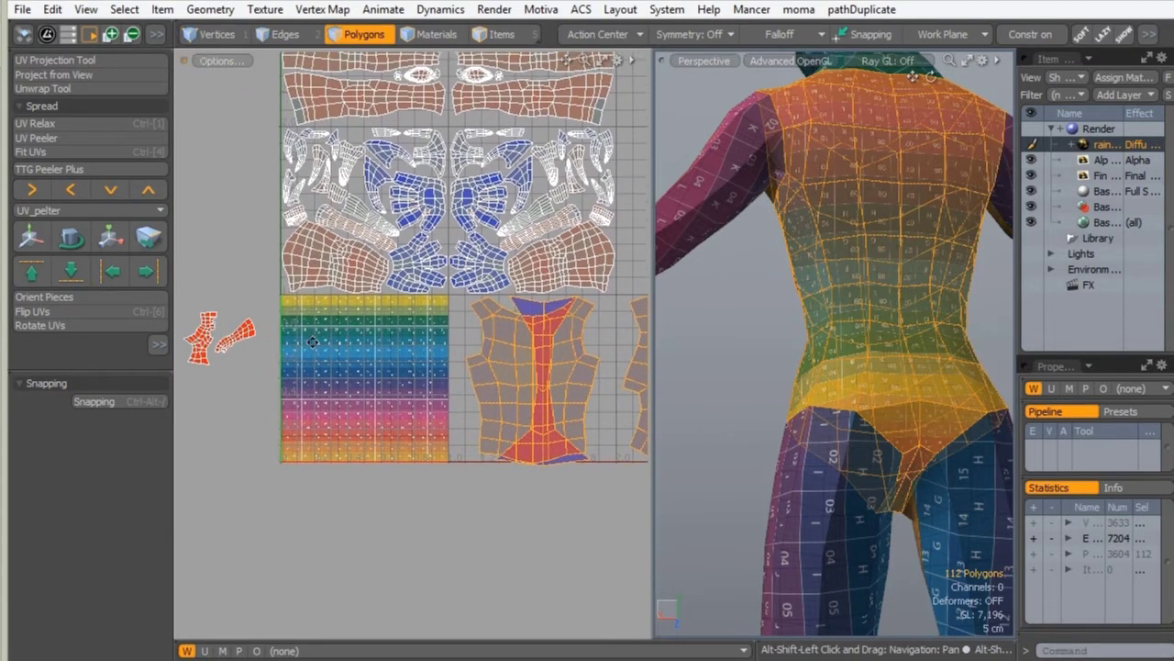
{"action": "left_click_drag", "start_coordinate": [312, 342], "coordinate": [300, 346], "text": "alt+shift"}
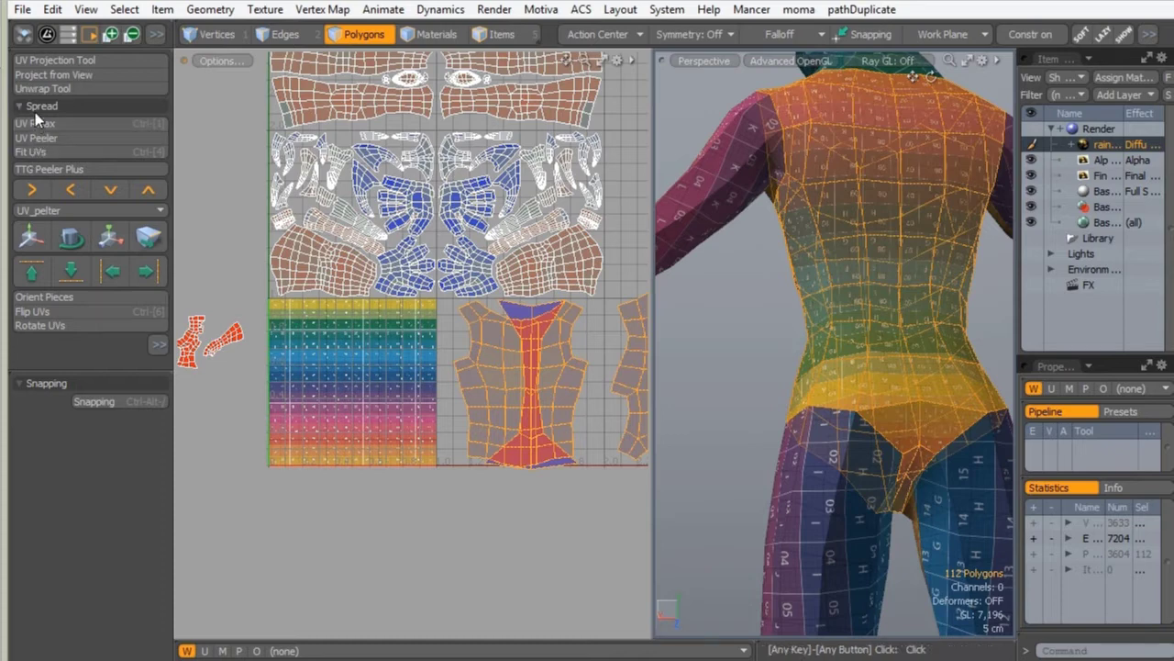
{"action": "left_click_drag", "start_coordinate": [40, 368], "coordinate": [41, 465]}
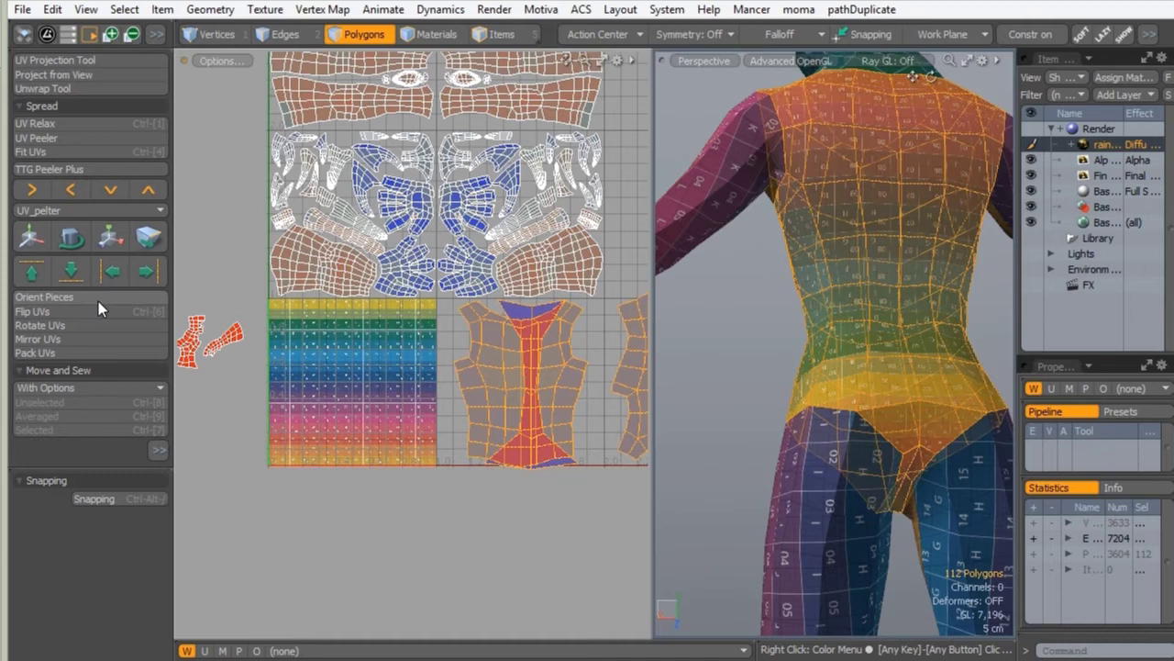
{"action": "left_click", "coordinate": [34, 354]}
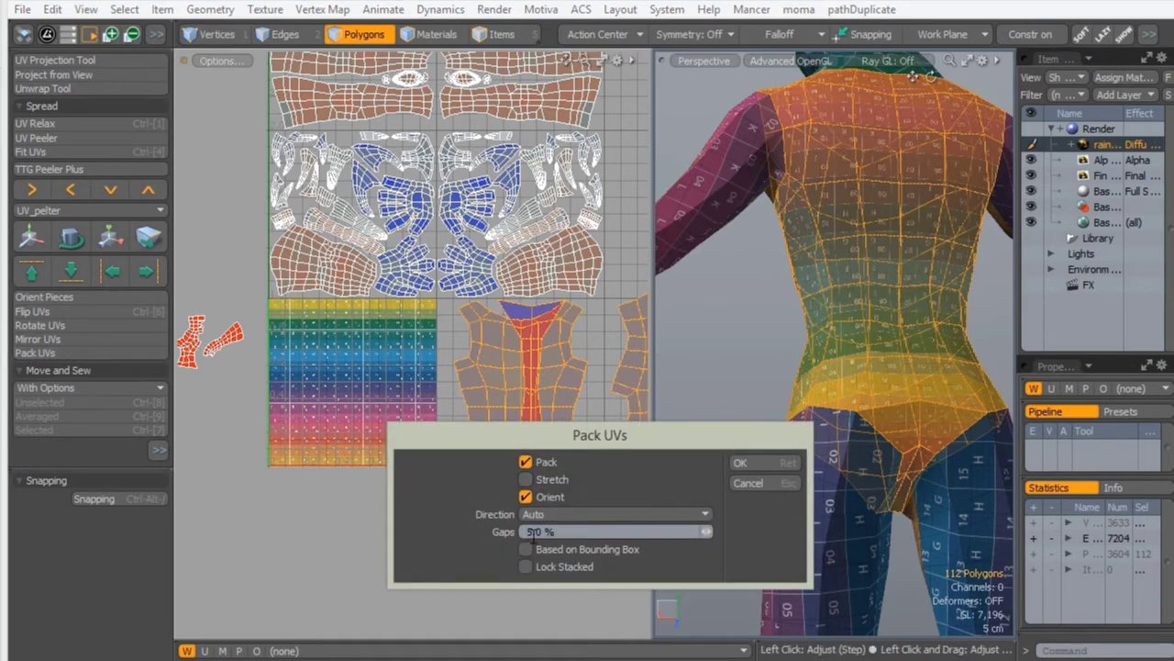
{"action": "left_click", "coordinate": [747, 461]}
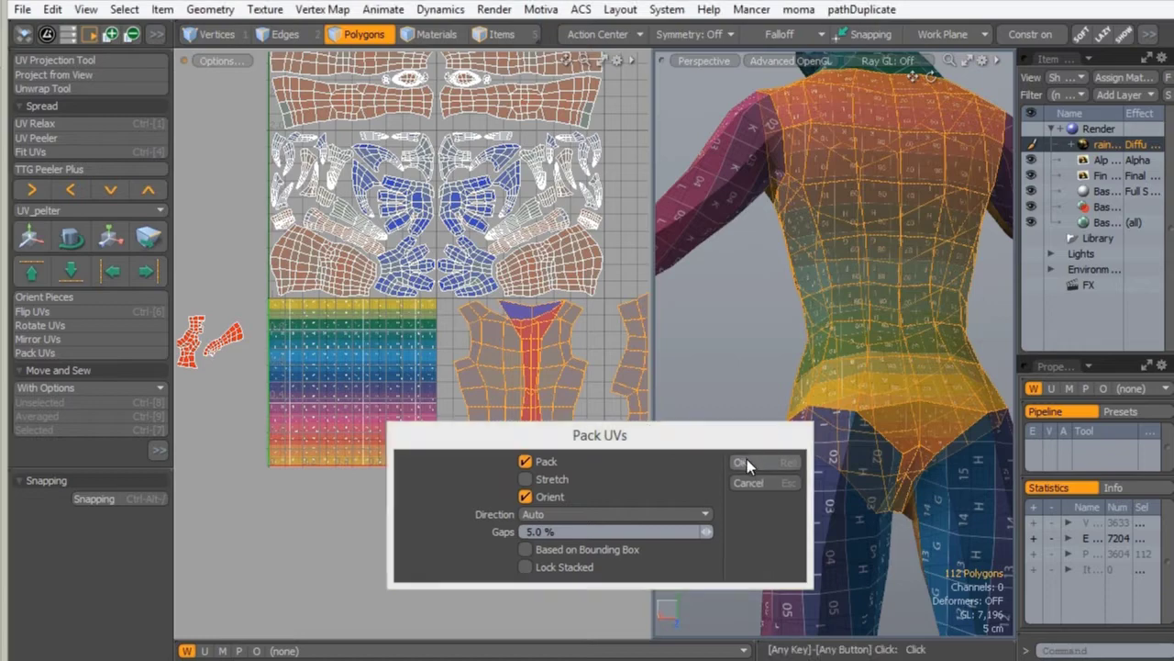
Select the packed crotch island and scale it down uniformly to about a third of its size.
{"action": "scroll", "coordinate": [332, 360], "scroll_direction": "up", "scroll_amount": 3}
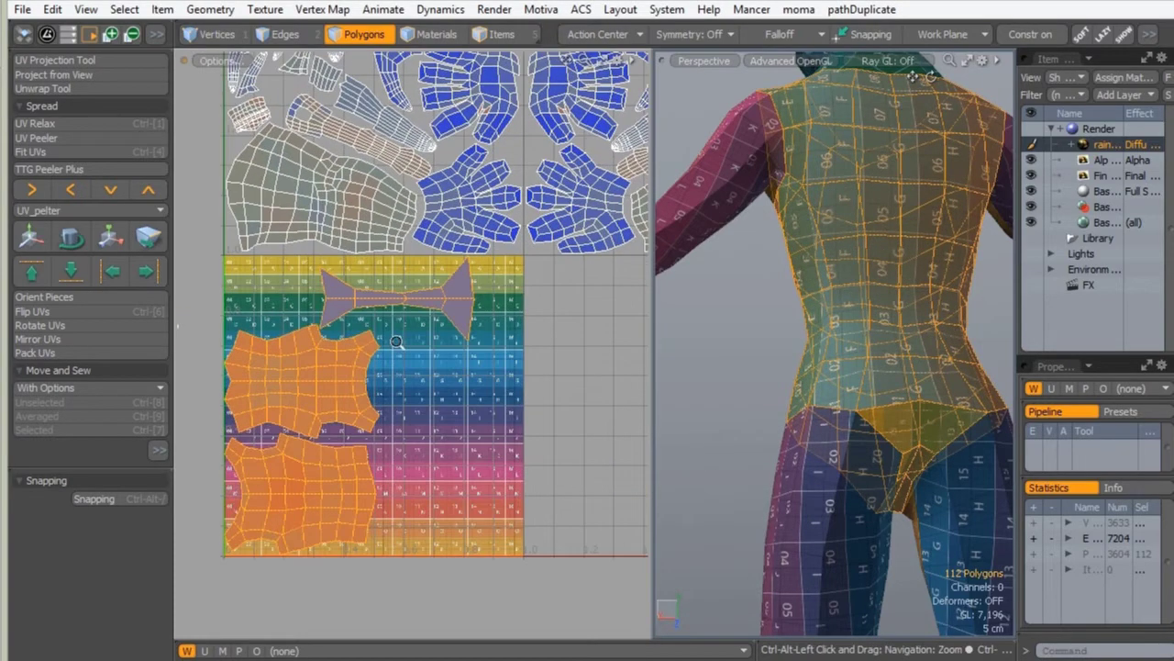
{"action": "double_click", "coordinate": [386, 304]}
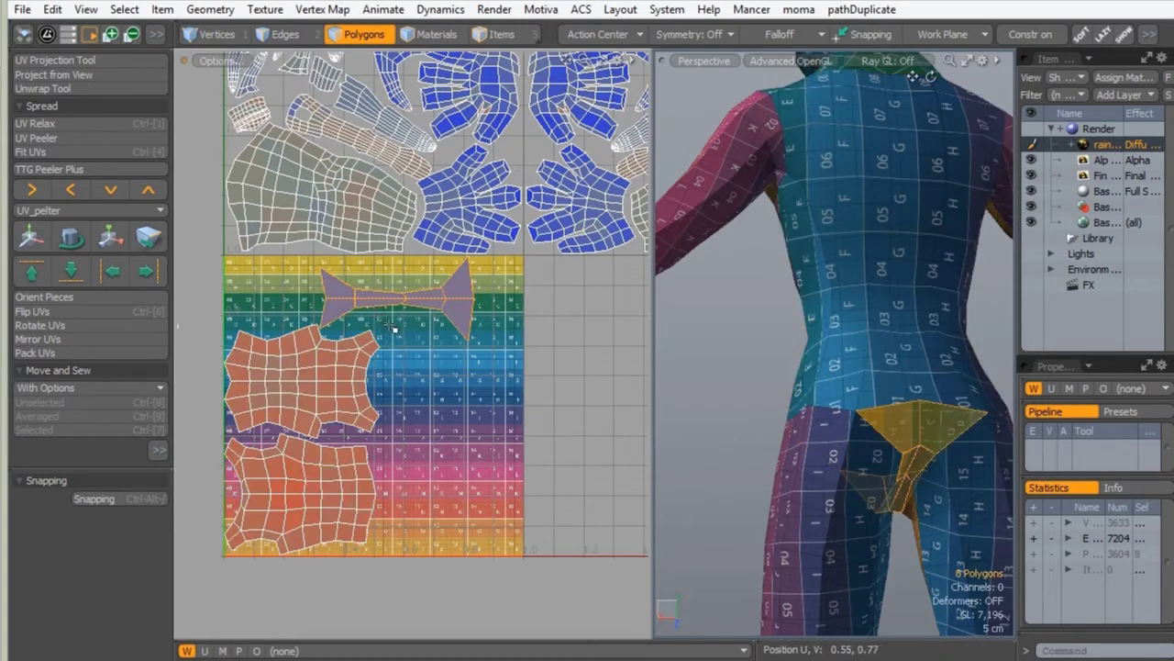
{"action": "key", "text": "y"}
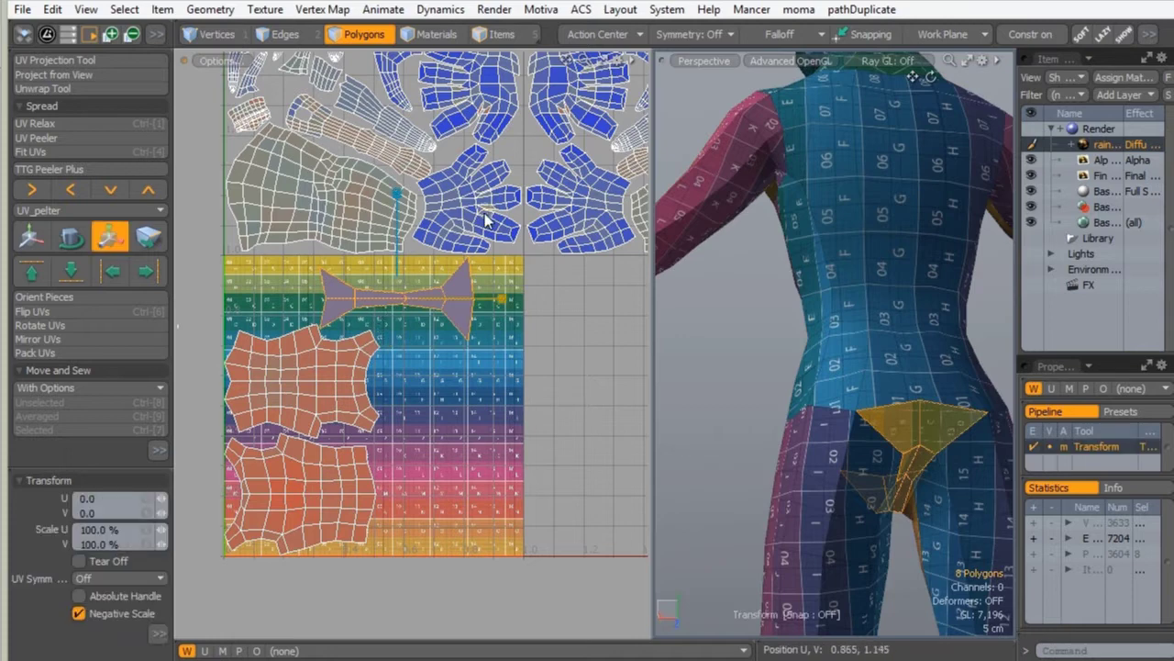
{"action": "left_click_drag", "start_coordinate": [484, 210], "coordinate": [447, 211]}
{"action": "right_click_drag", "start_coordinate": [459, 212], "coordinate": [442, 212]}
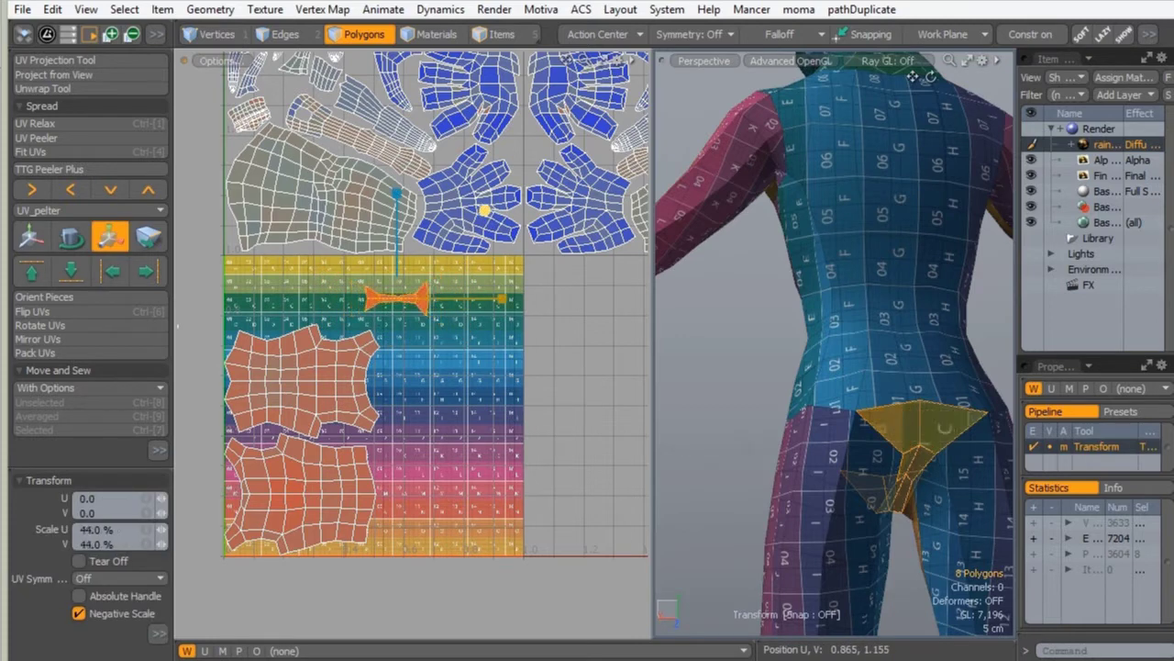
Move the crotch island down beside the torso back island and rotate it 90° to stand upright.
{"action": "key", "text": "w"}
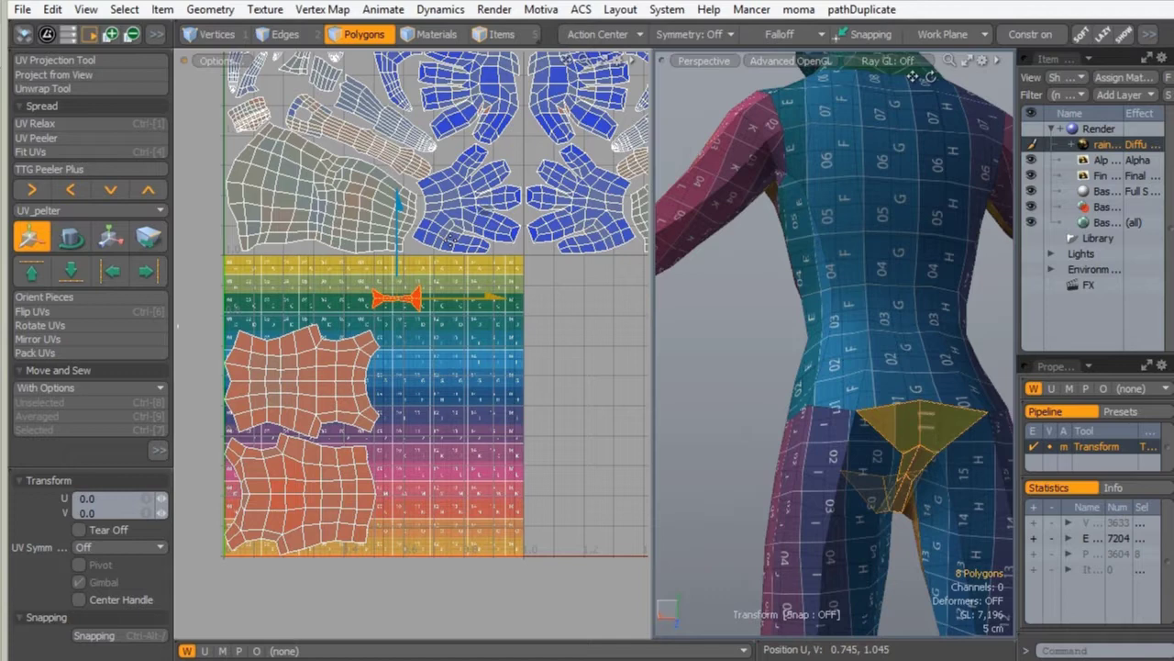
{"action": "left_click_drag", "start_coordinate": [485, 220], "coordinate": [338, 302]}
{"action": "key", "text": "e"}
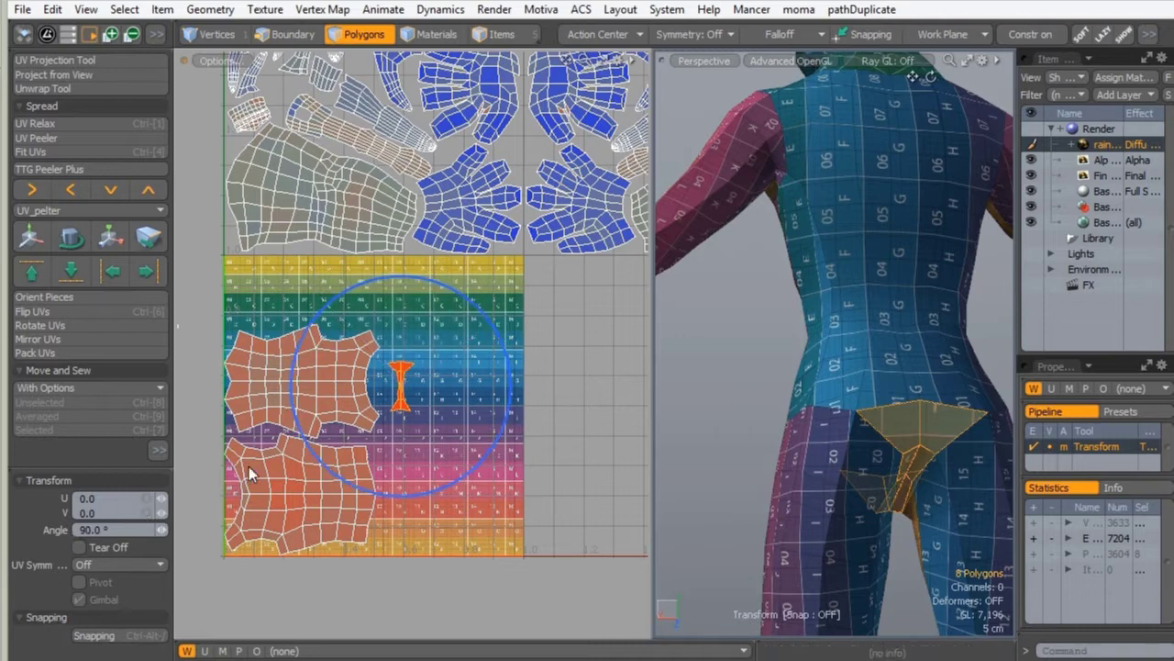
{"action": "key", "text": "space"}
Nudge the crotch island closer to the torso back island, by -0.025 in U and slightly upward in V.
{"action": "key", "text": "w"}
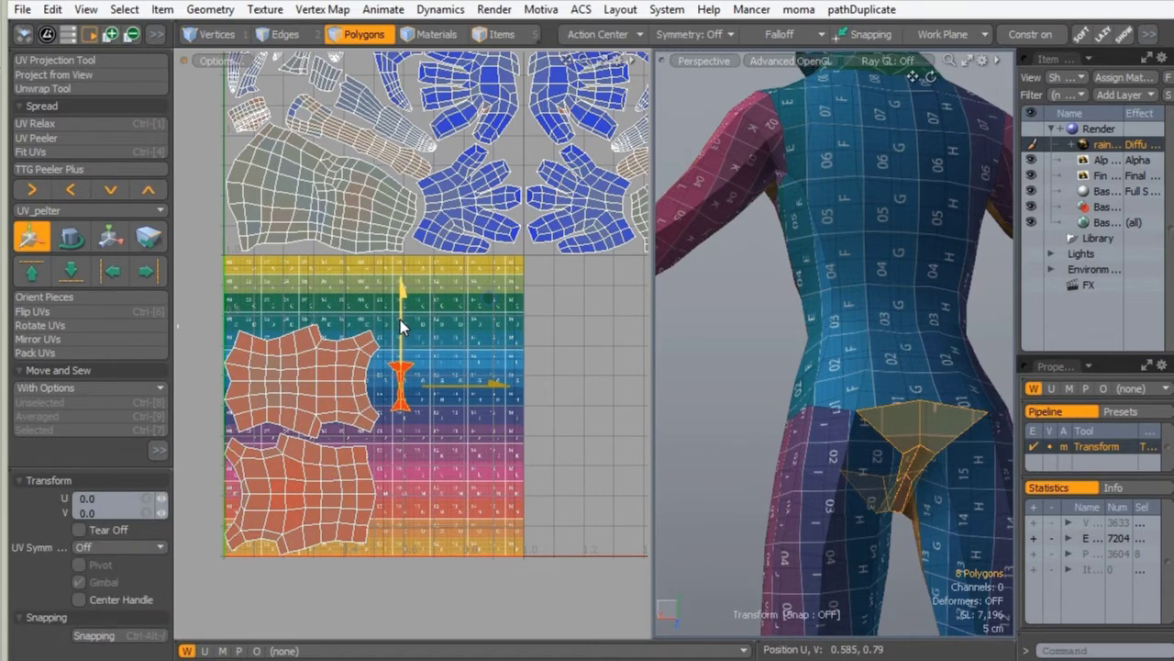
{"action": "left_click_drag", "start_coordinate": [400, 320], "coordinate": [401, 310]}
{"action": "left_click_drag", "start_coordinate": [435, 376], "coordinate": [427, 375]}
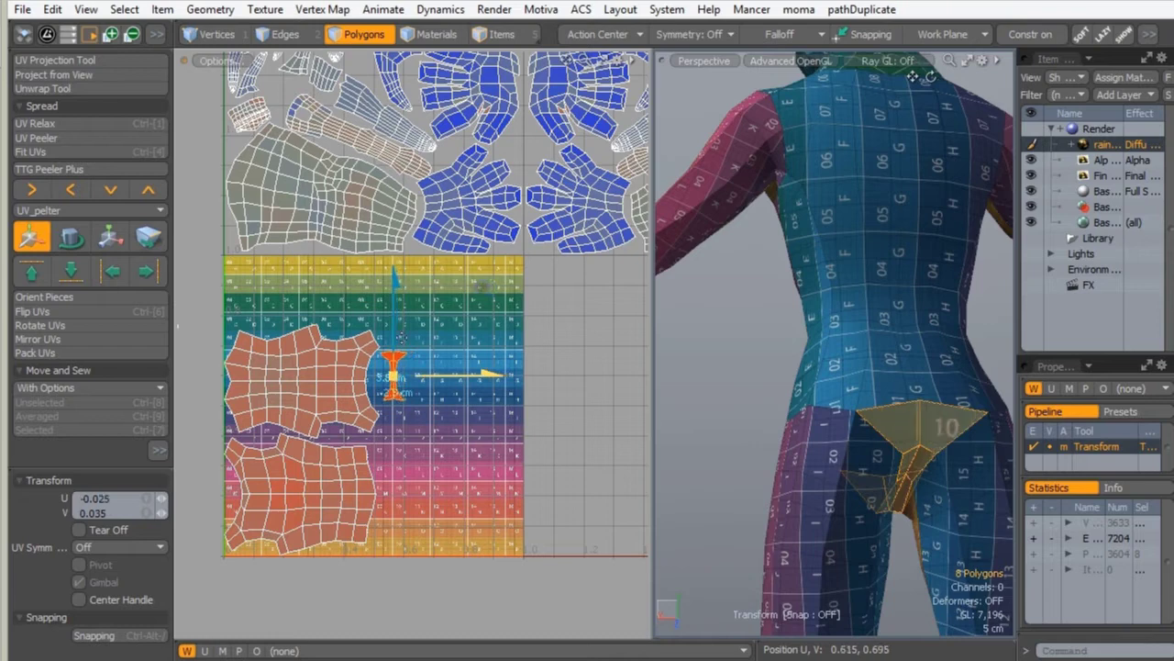
{"action": "left_click_drag", "start_coordinate": [393, 319], "coordinate": [393, 321]}
{"action": "key", "text": "space"}
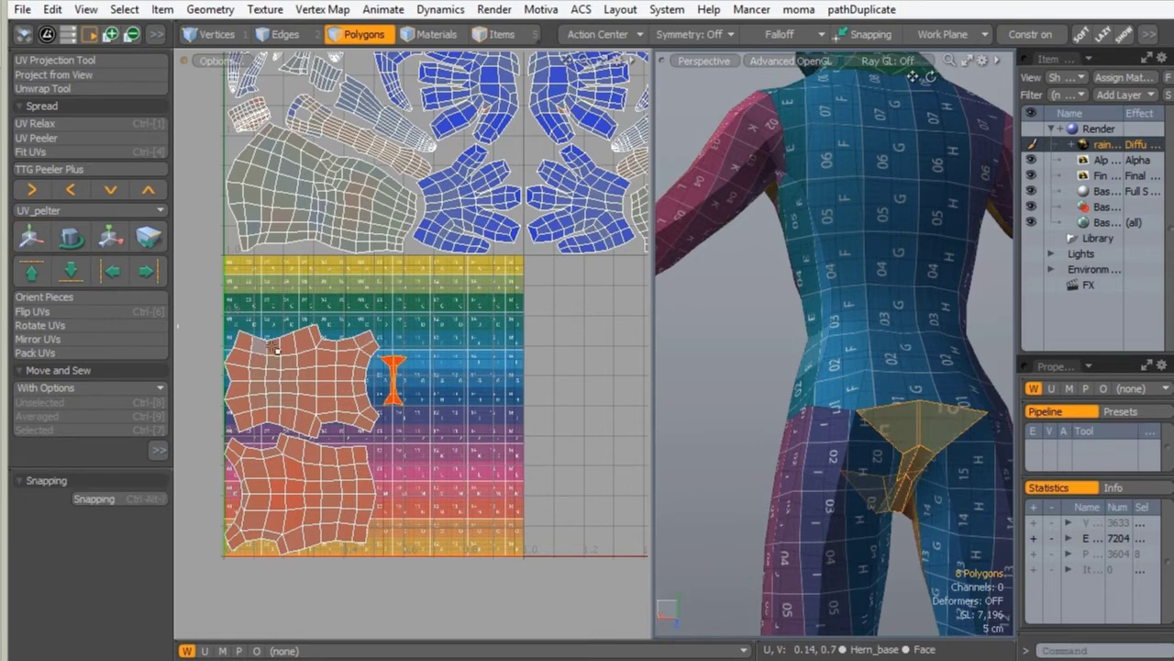
Select both torso islands and the crotch island and fit them to the UV tile.
{"action": "left_click", "coordinate": [263, 285]}
{"action": "right_click_drag", "start_coordinate": [204, 283], "coordinate": [433, 587]}
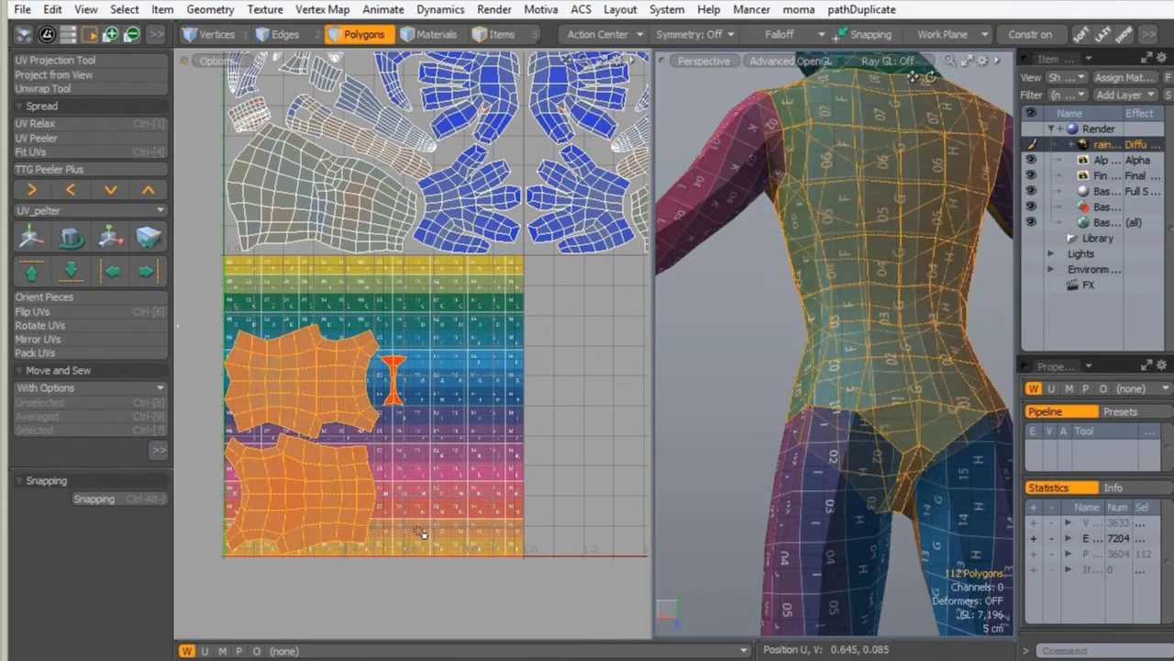
{"action": "left_click", "coordinate": [37, 151]}
{"action": "left_click", "coordinate": [740, 506]}
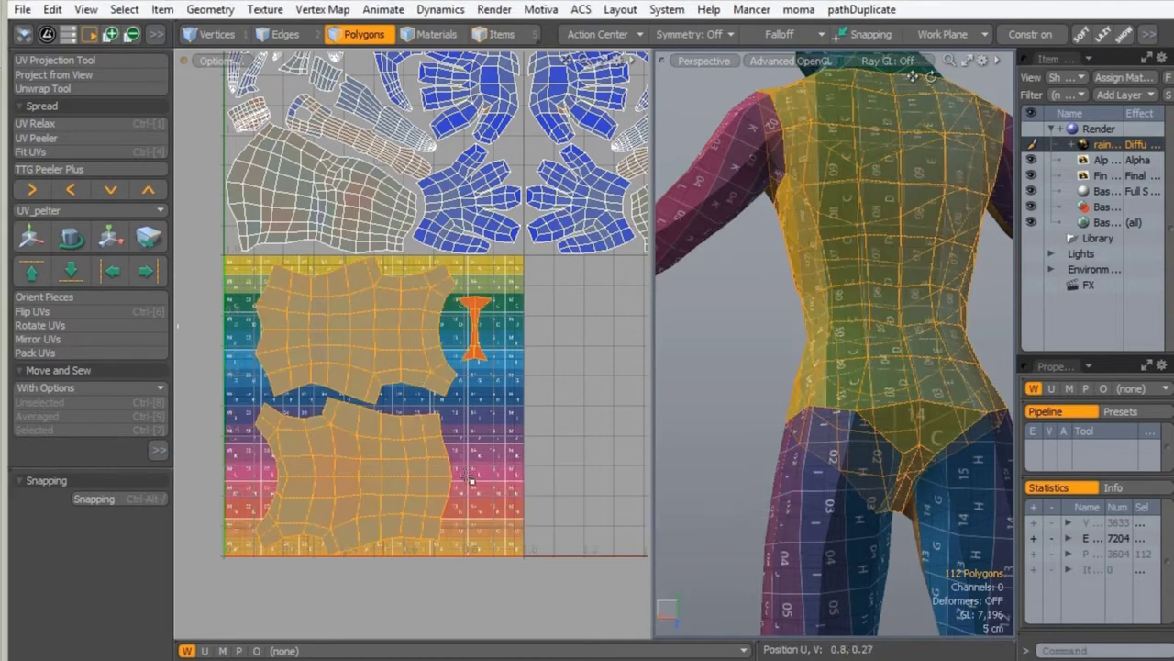
Move the torso front island in positive U to the far side of the tile.
{"action": "left_click", "coordinate": [480, 455]}
{"action": "double_click", "coordinate": [378, 469]}
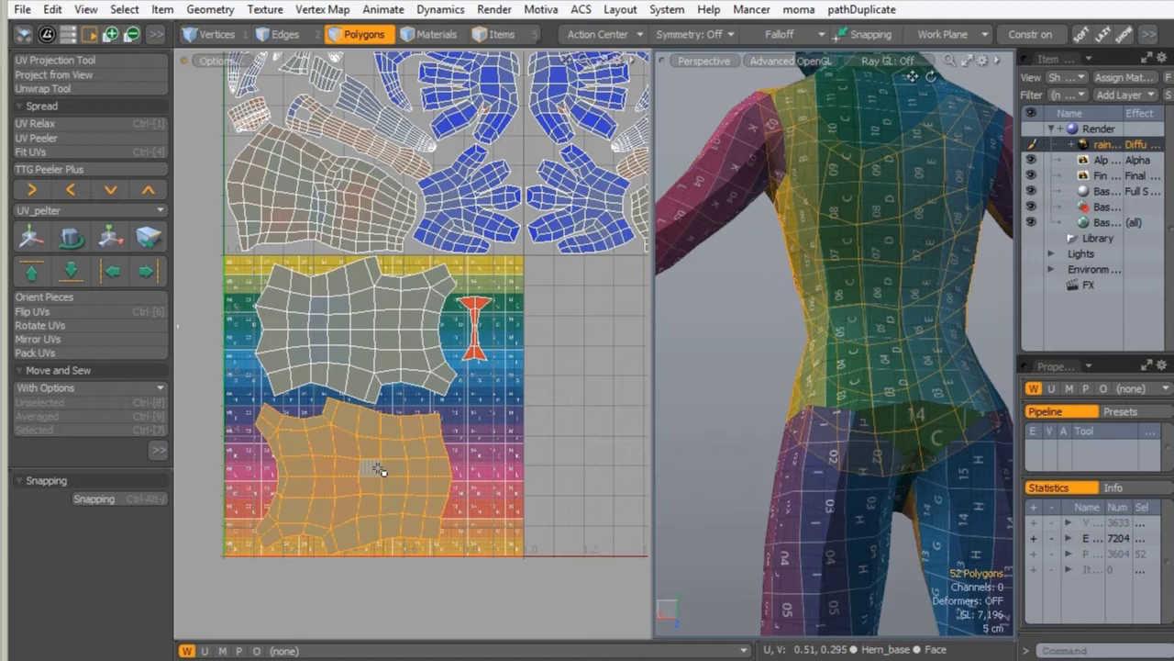
{"action": "key", "text": "y"}
{"action": "left_click_drag", "start_coordinate": [436, 475], "coordinate": [500, 475]}
{"action": "key", "text": "q"}
Move the torso back island by -0.03 in U to widen the gap beside the crotch island.
{"action": "left_click", "coordinate": [330, 363]}
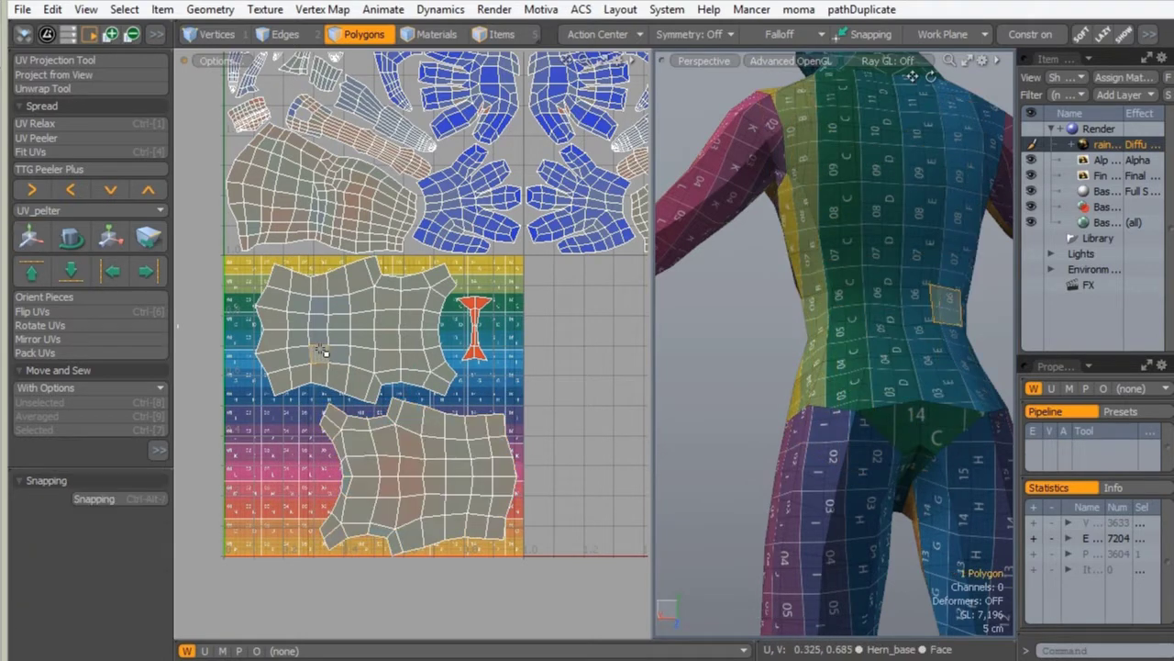
{"action": "double_click", "coordinate": [329, 358]}
{"action": "key", "text": "y"}
{"action": "left_click_drag", "start_coordinate": [404, 338], "coordinate": [391, 329]}
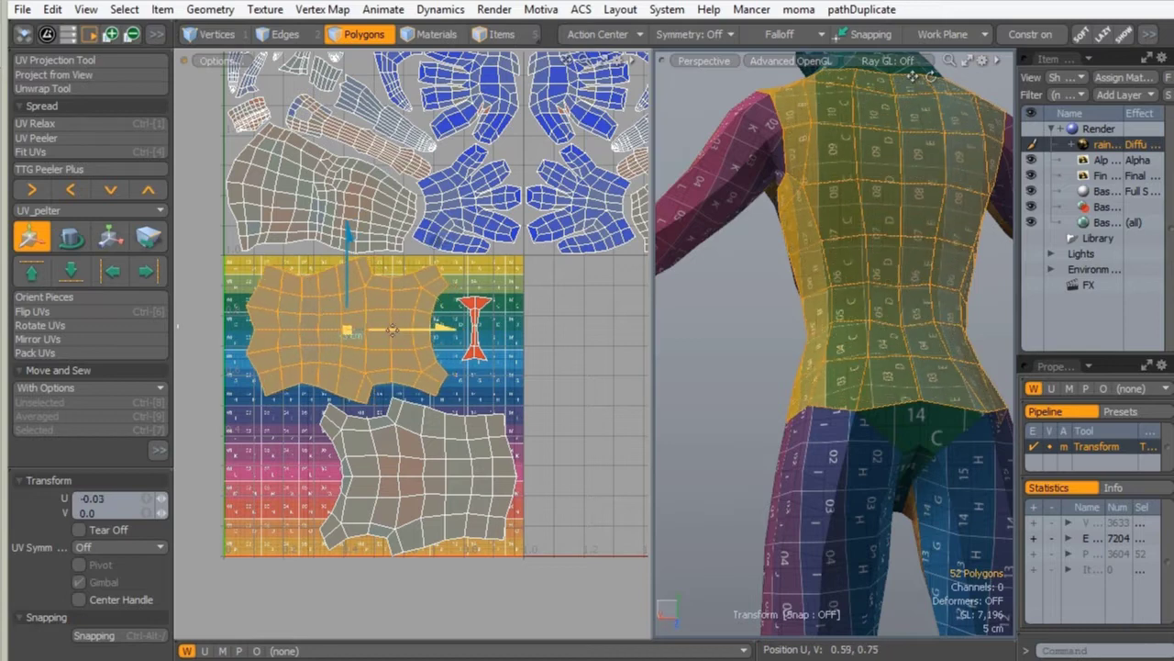
{"action": "key", "text": "space"}
Enlarge the crotch island uniformly and reposition it in the gap beside the torso back island.
{"action": "left_click", "coordinate": [476, 341]}
{"action": "double_click", "coordinate": [476, 341]}
{"action": "key", "text": "y"}
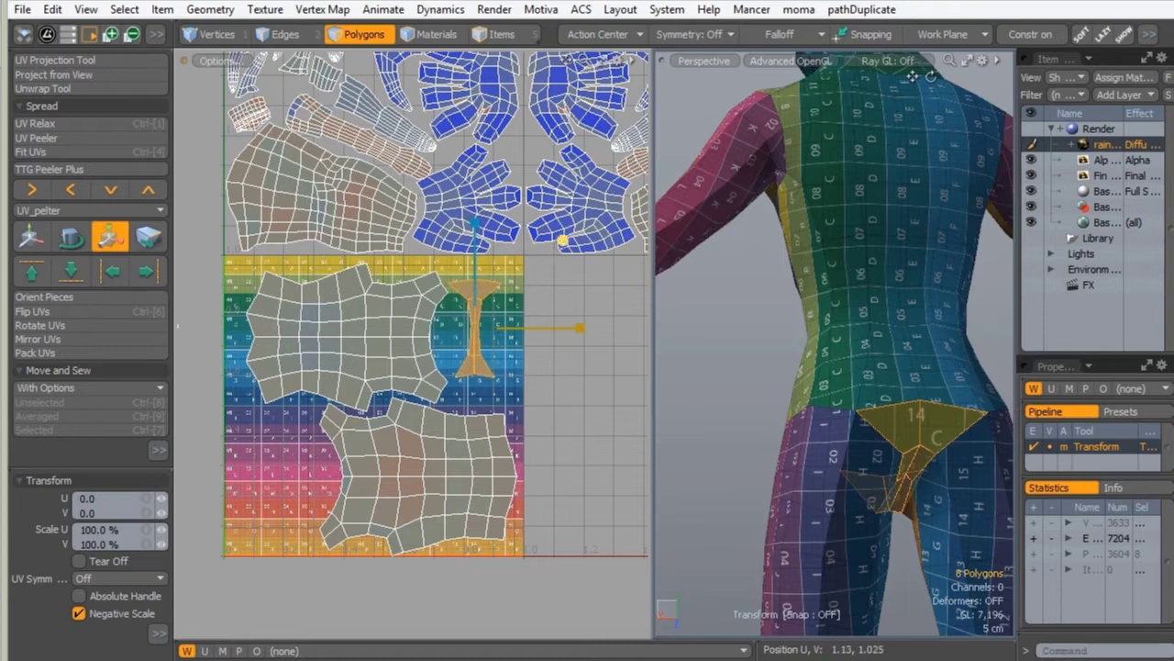
{"action": "left_click_drag", "start_coordinate": [562, 242], "coordinate": [567, 237]}
{"action": "key", "text": "w"}
{"action": "left_click_drag", "start_coordinate": [495, 312], "coordinate": [550, 318]}
{"action": "key", "text": "space"}
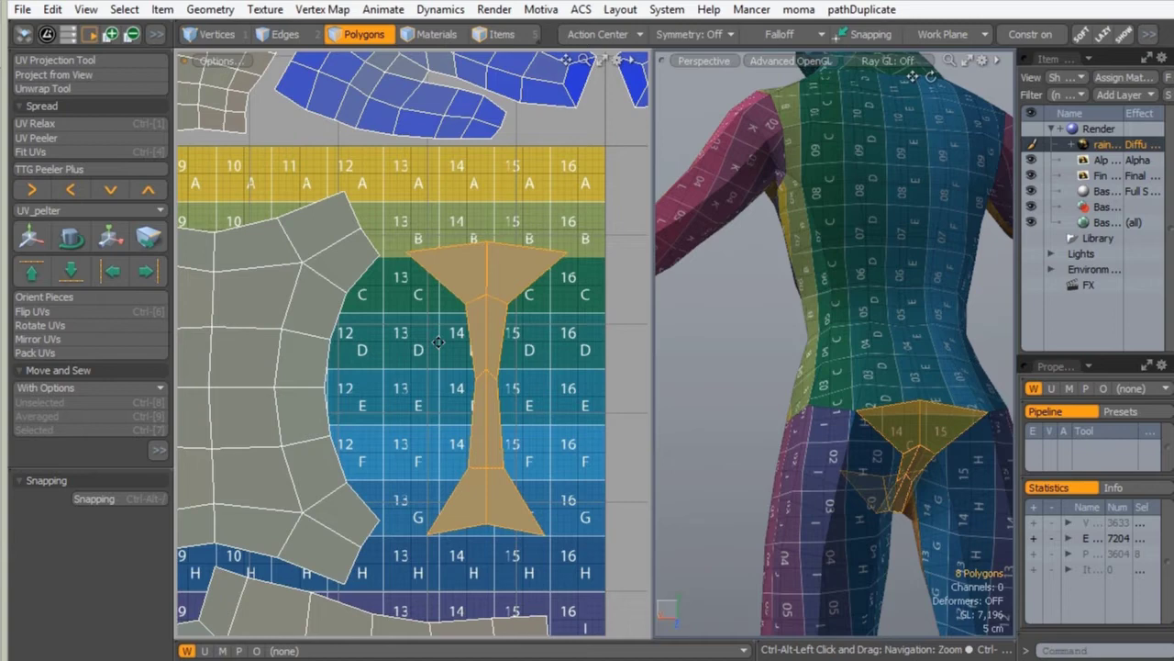
Flatten the peaked center point midway along the crotch island's narrow strip and push the strip's side edge outward.
{"action": "left_click", "coordinate": [435, 393]}
{"action": "key", "text": "t"}
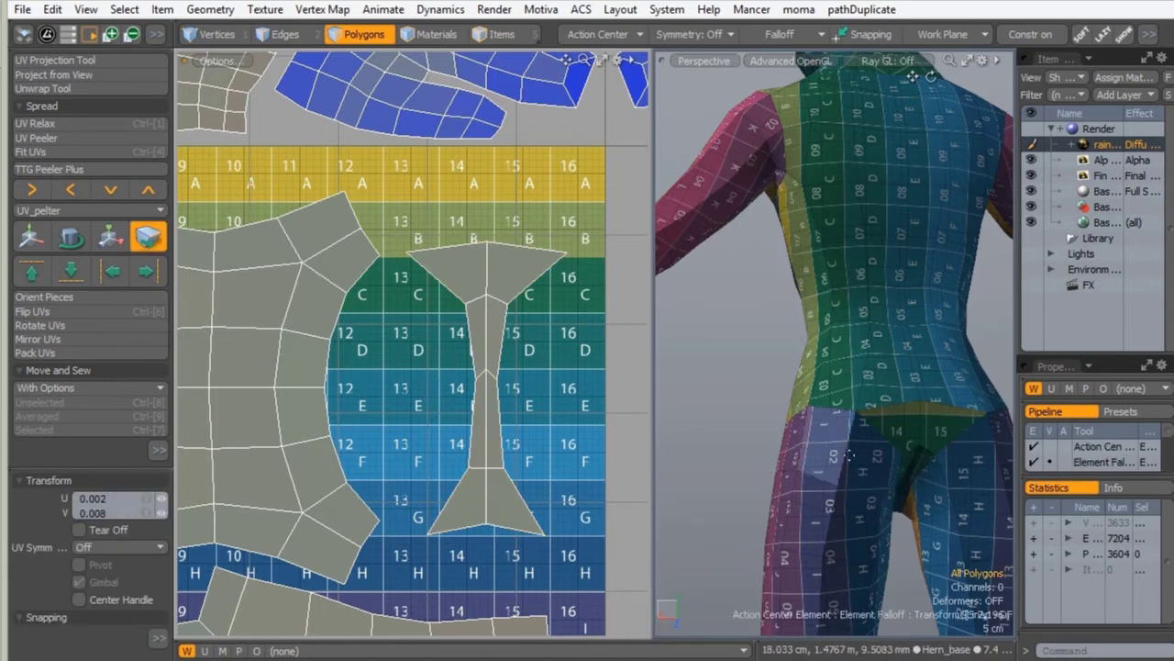
{"action": "left_click_drag", "start_coordinate": [826, 444], "coordinate": [789, 252], "text": "alt"}
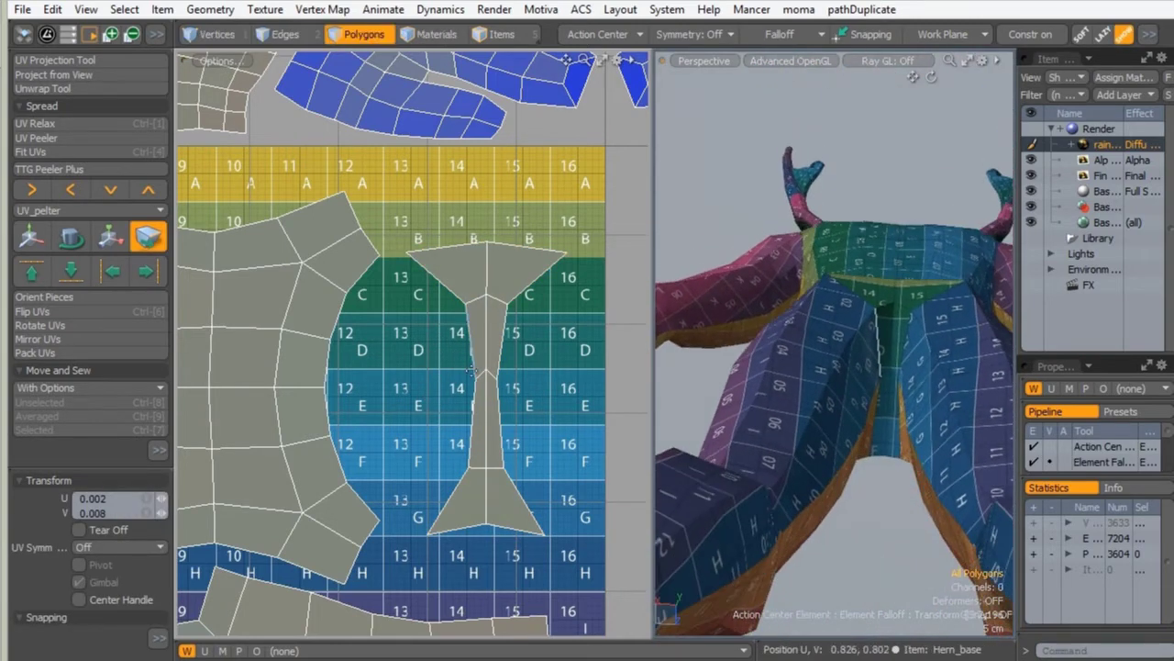
{"action": "key", "text": "t"}
{"action": "left_click_drag", "start_coordinate": [477, 377], "coordinate": [495, 389]}
{"action": "left_click_drag", "start_coordinate": [501, 341], "coordinate": [511, 340]}
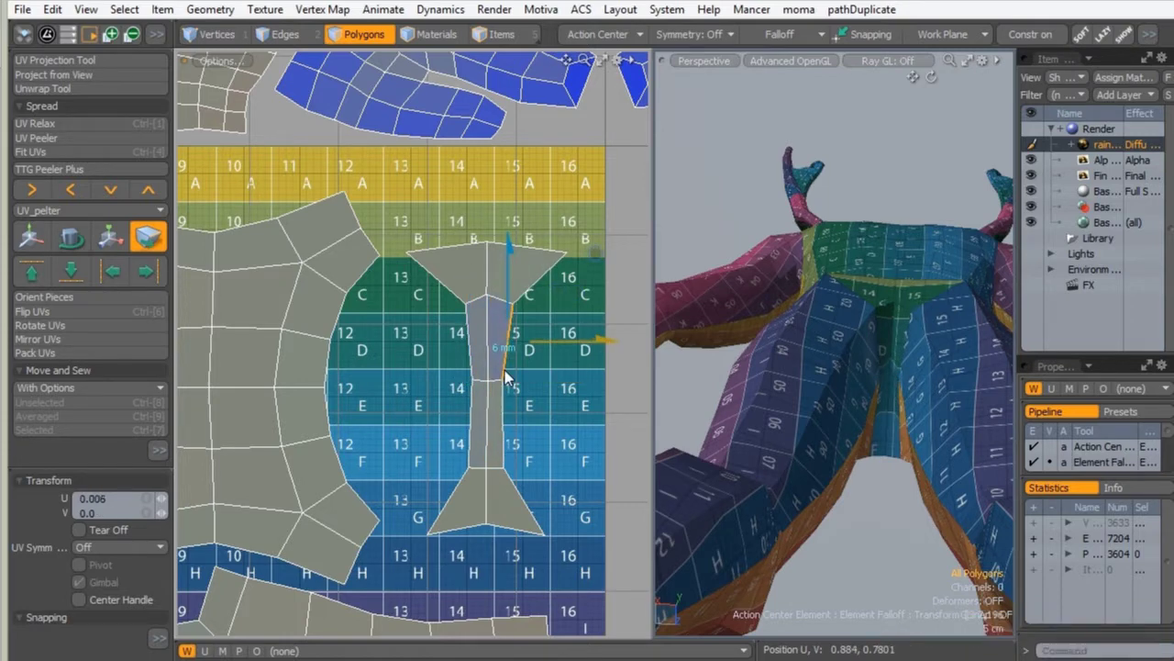
{"action": "left_click_drag", "start_coordinate": [500, 381], "coordinate": [471, 383]}
{"action": "left_click", "coordinate": [507, 391]}
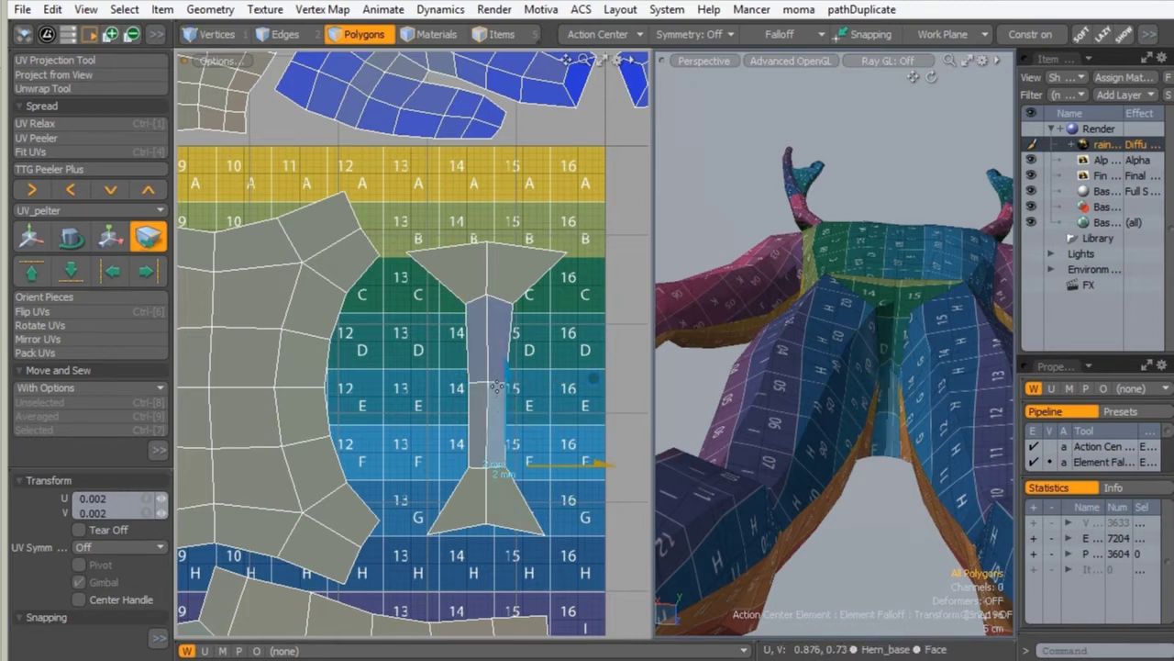
Even out the crotch island's strip by nudging its two cross edges in V and widening both side edges slightly in U.
{"action": "left_click", "coordinate": [487, 379]}
{"action": "left_click_drag", "start_coordinate": [487, 380], "coordinate": [488, 385]}
{"action": "left_click_drag", "start_coordinate": [486, 467], "coordinate": [469, 464]}
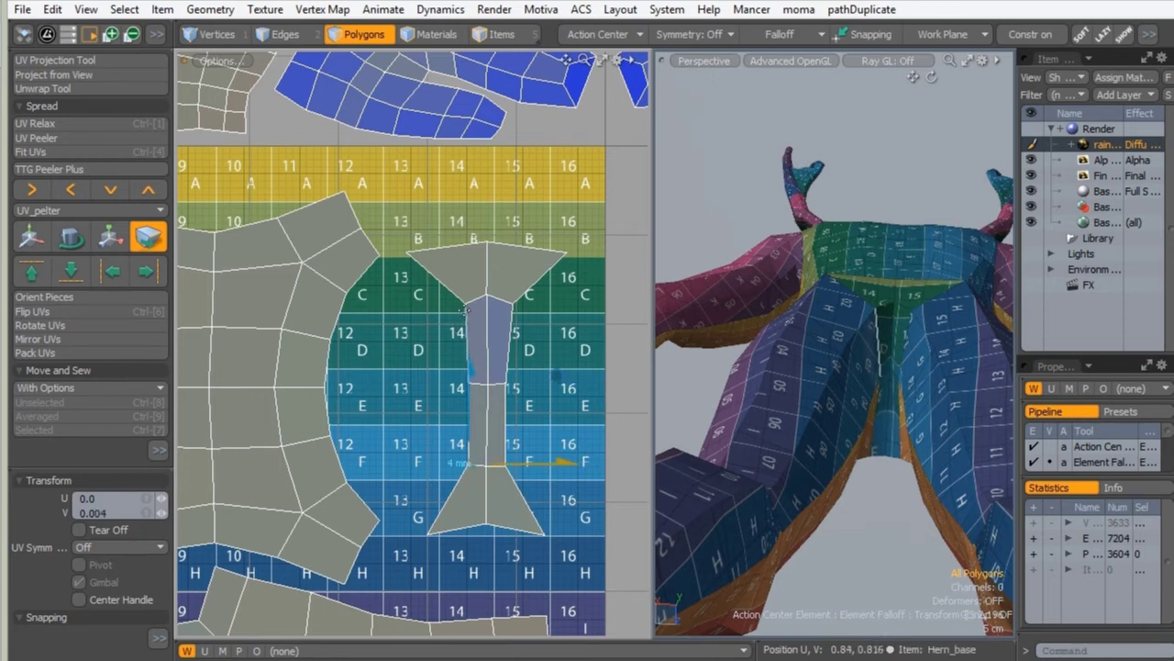
{"action": "left_click_drag", "start_coordinate": [468, 342], "coordinate": [464, 344]}
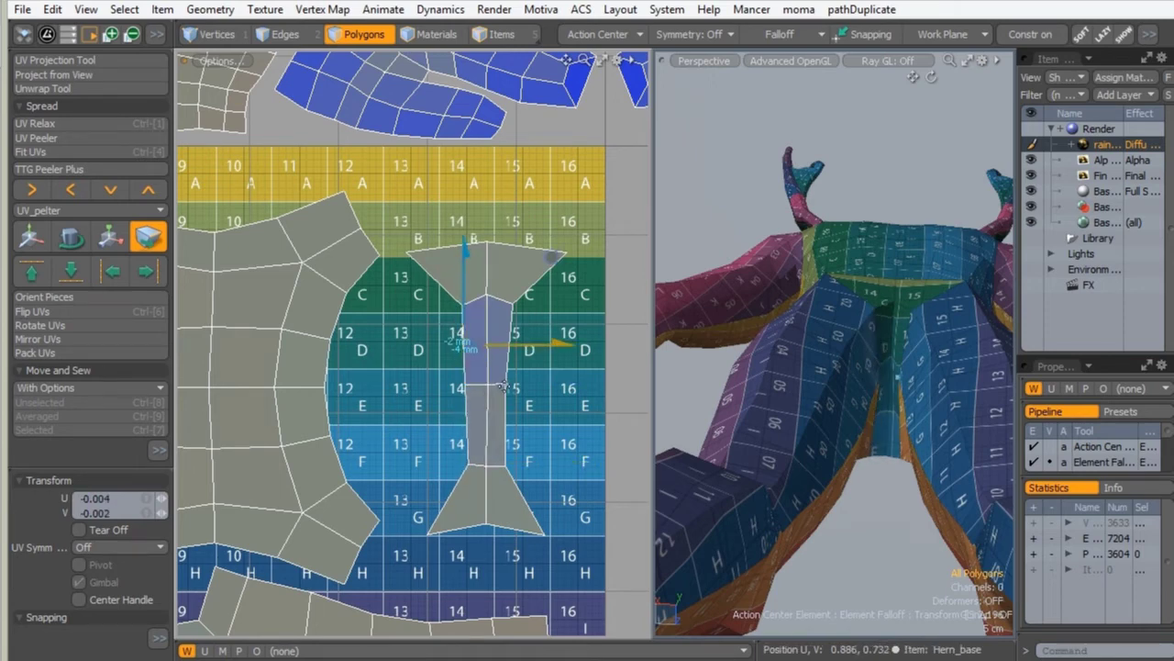
{"action": "left_click_drag", "start_coordinate": [505, 462], "coordinate": [508, 463]}
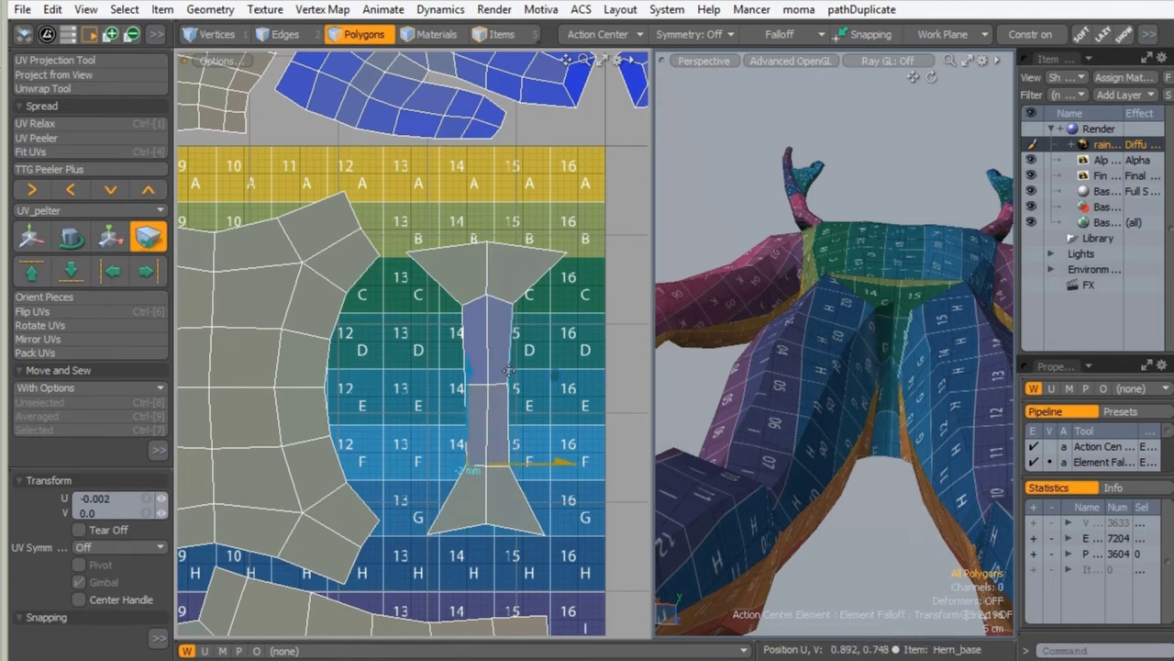
{"action": "left_click_drag", "start_coordinate": [511, 350], "coordinate": [511, 347]}
{"action": "key", "text": "space"}
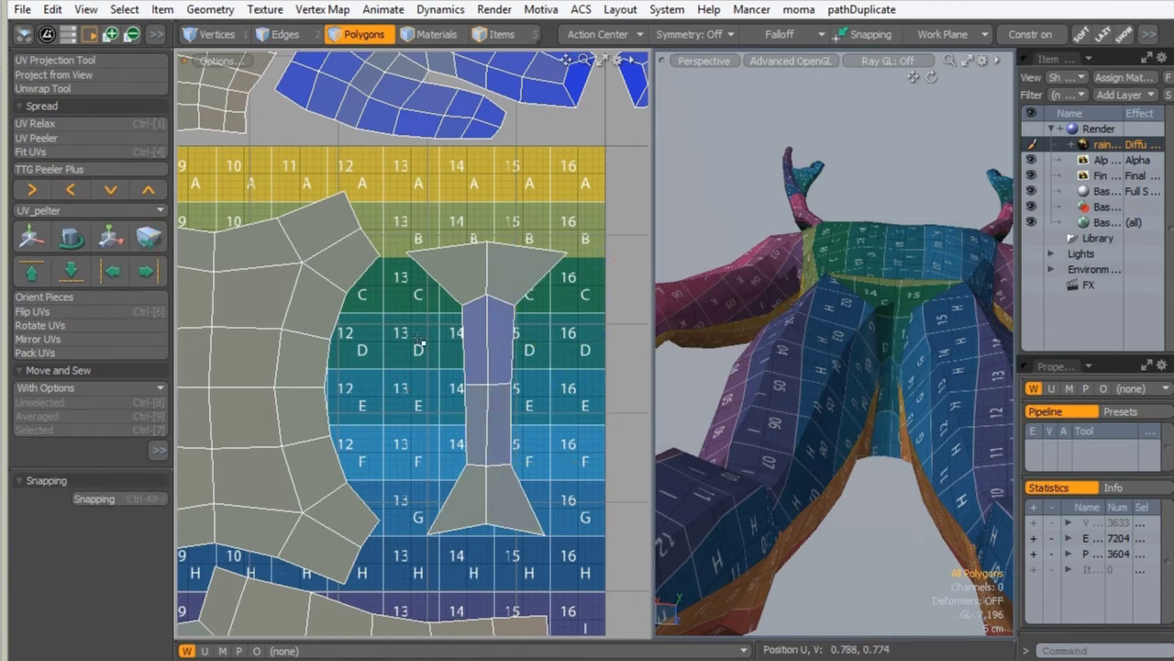
Select the torso back, crotch and torso front islands together.
{"action": "left_click_drag", "start_coordinate": [444, 314], "coordinate": [266, 342], "text": "ctrl+alt"}
{"action": "left_click_drag", "start_coordinate": [266, 341], "coordinate": [344, 300], "text": "alt+shift"}
{"action": "left_click_drag", "start_coordinate": [315, 338], "coordinate": [363, 304], "text": "alt+shift"}
{"action": "double_click", "coordinate": [363, 312]}
{"action": "double_click", "coordinate": [486, 296], "text": "shift"}
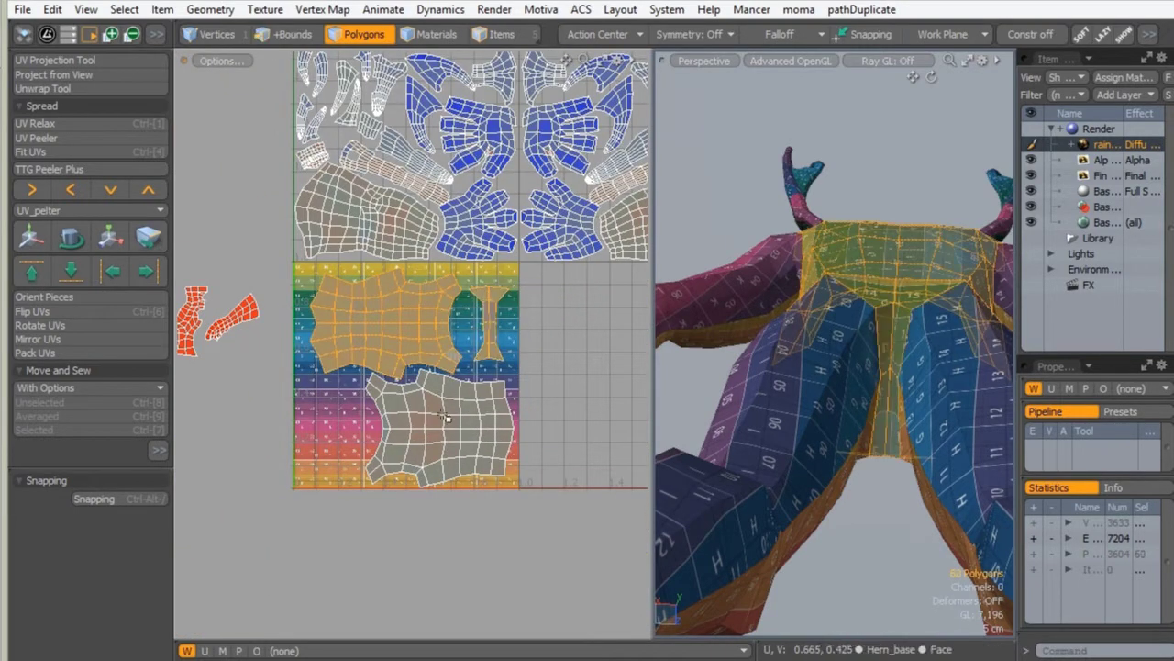
{"action": "double_click", "coordinate": [449, 416], "text": "shift"}
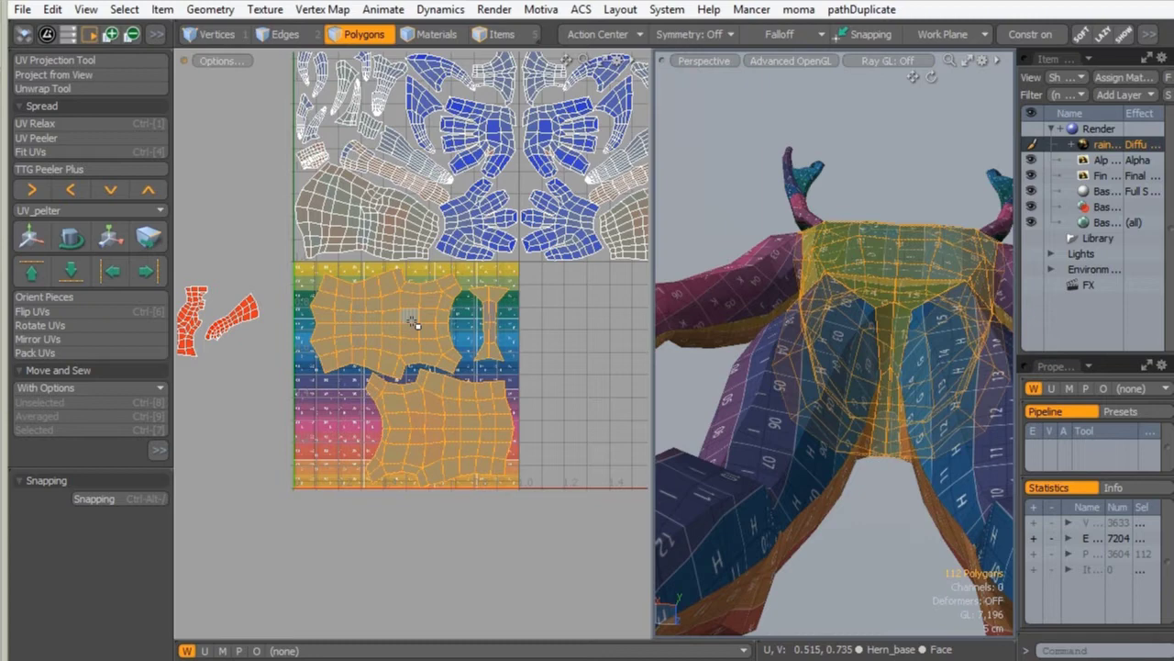
Move the selected torso and crotch islands by 2 in U and 1 in V, and clear the selection.
{"action": "left_click_drag", "start_coordinate": [412, 323], "coordinate": [346, 378], "text": "alt+shift"}
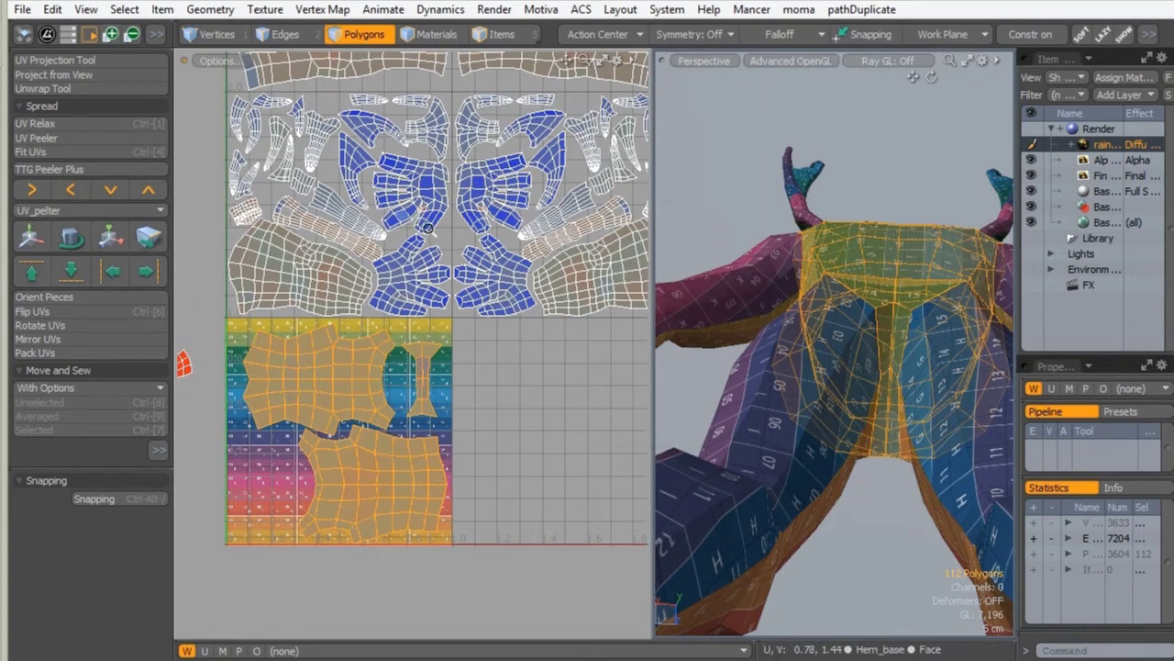
{"action": "left_click_drag", "start_coordinate": [418, 213], "coordinate": [373, 284], "text": "ctrl+alt"}
{"action": "left_click_drag", "start_coordinate": [332, 316], "coordinate": [351, 305], "text": "ctrl+alt"}
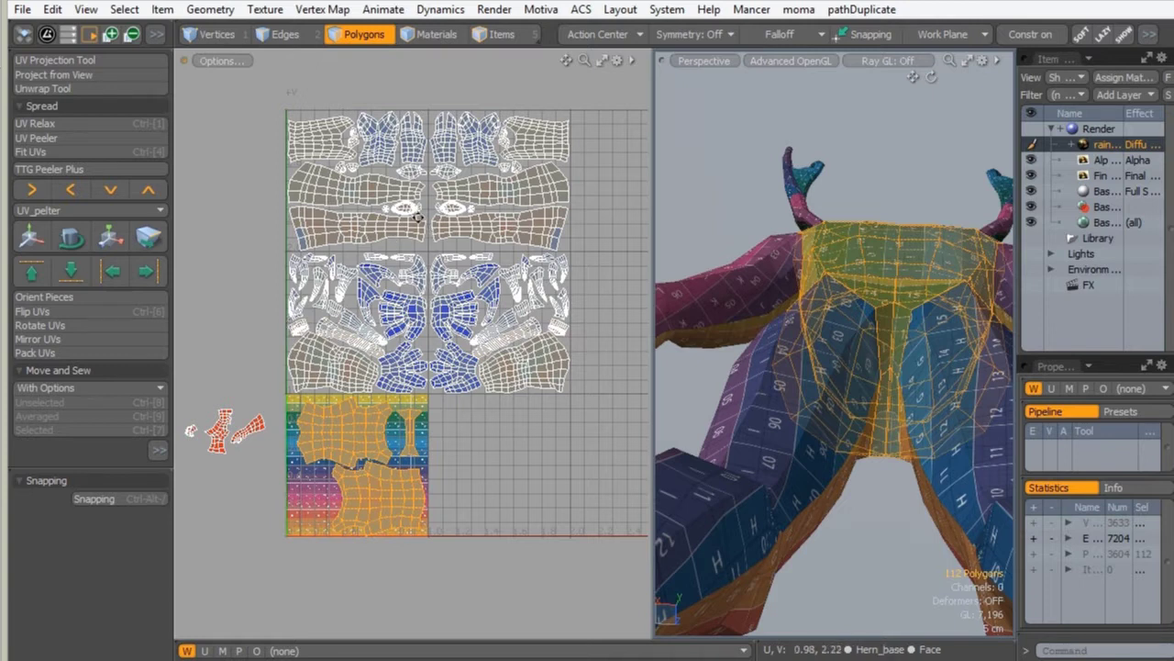
{"action": "left_click_drag", "start_coordinate": [417, 217], "coordinate": [372, 224], "text": "alt+shift"}
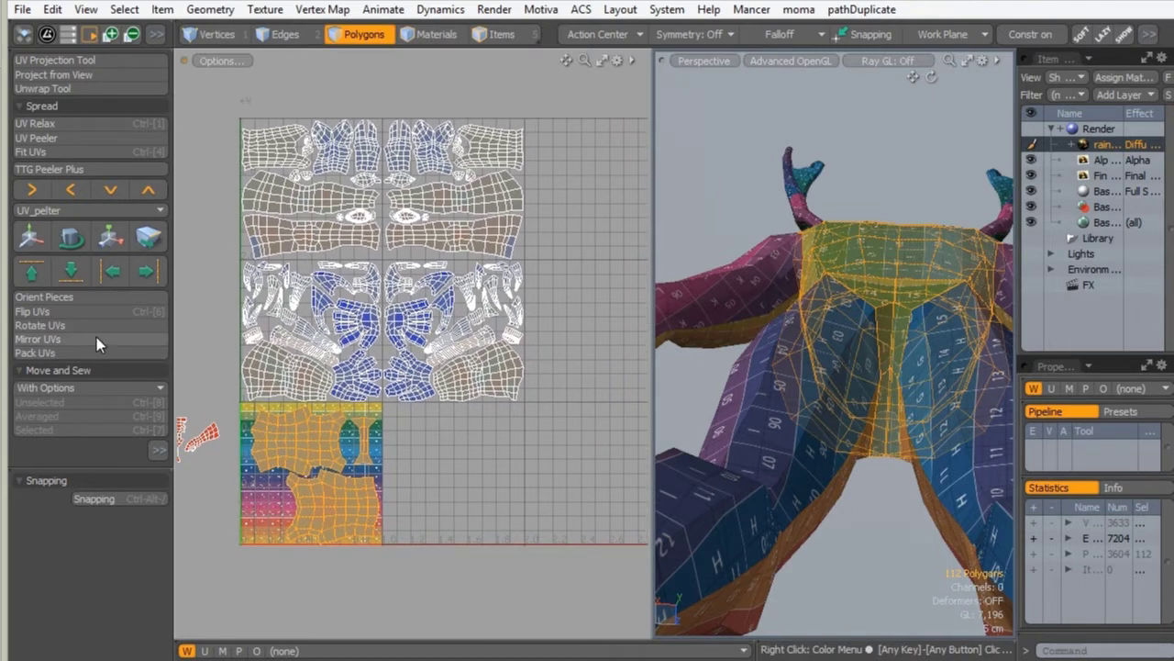
{"action": "key", "text": "w"}
{"action": "left_click_drag", "start_coordinate": [99, 499], "coordinate": [77, 502]}
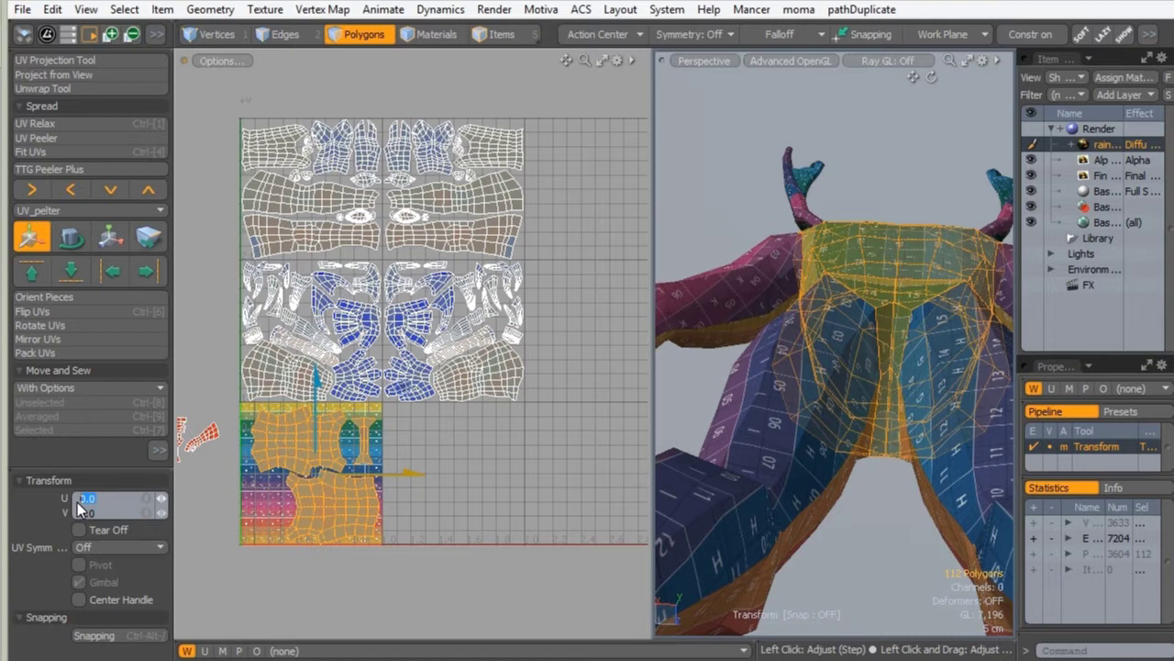
{"action": "type", "text": "1"}
{"action": "key", "text": "Return"}
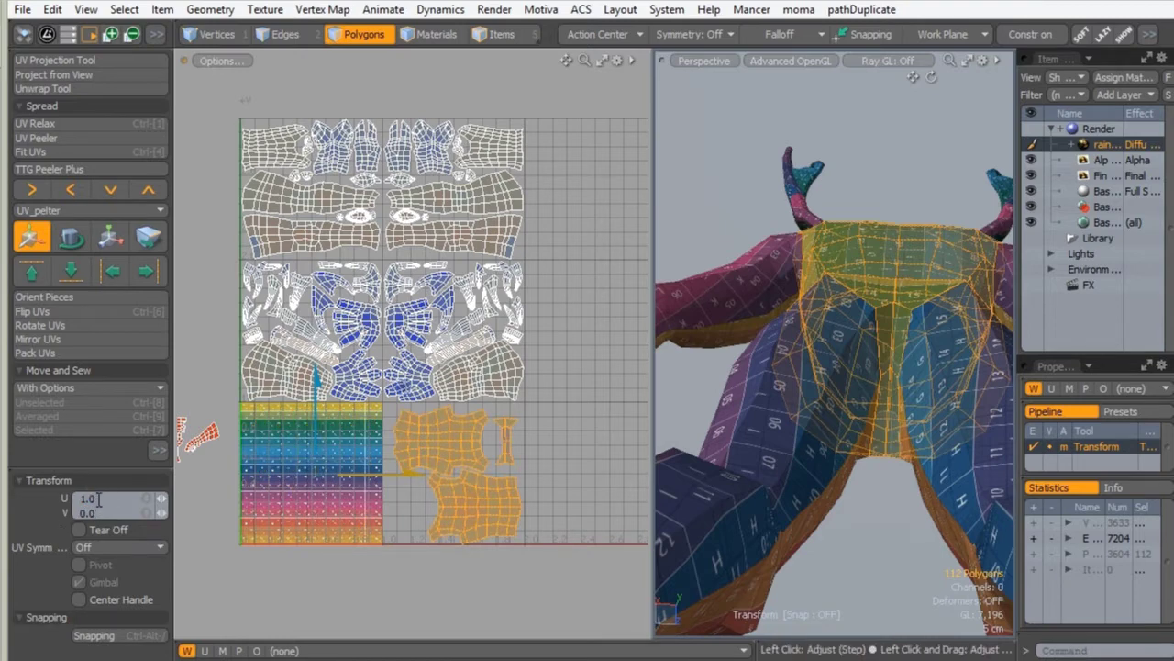
{"action": "type", "text": "2"}
{"action": "key", "text": "Tab"}
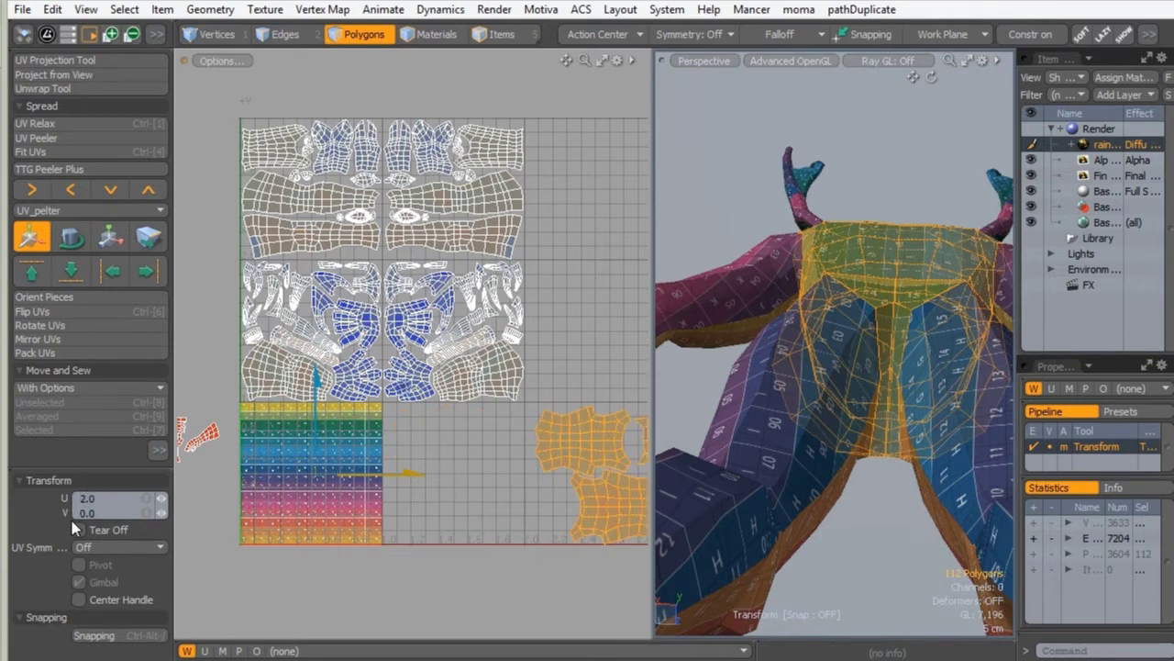
{"action": "type", "text": "1"}
{"action": "key", "text": "Return"}
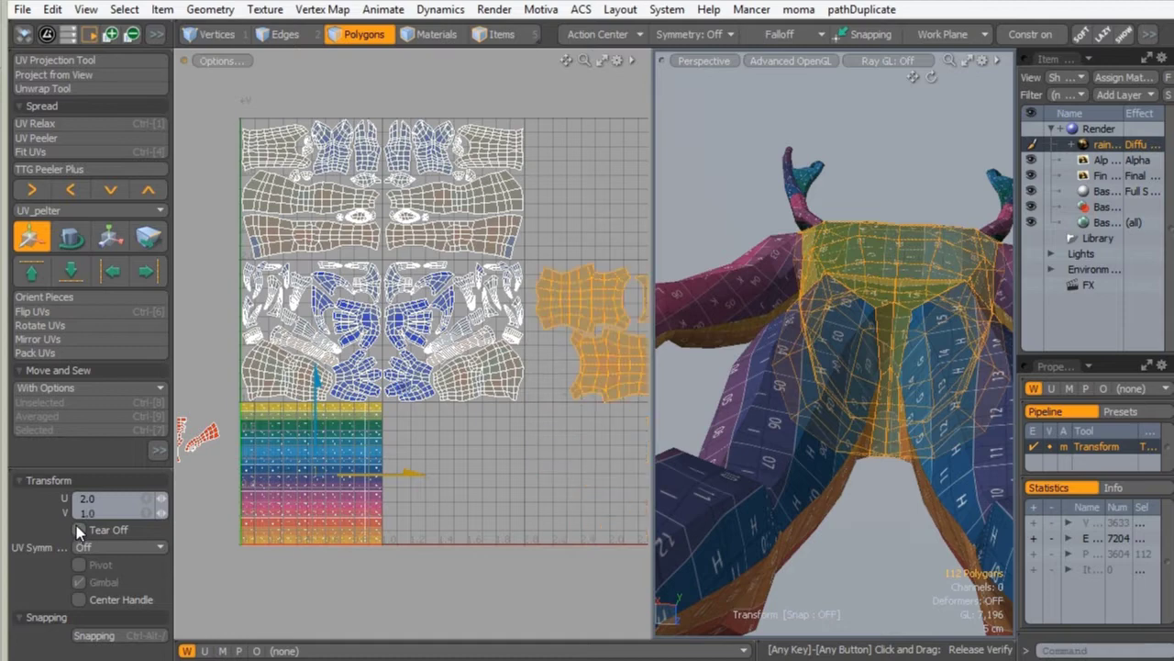
{"action": "key", "text": "q"}
{"action": "left_click", "coordinate": [506, 459]}
Select the largest red island outside the UV tile and examine which head and neck area it covers on the model.
{"action": "left_click_drag", "start_coordinate": [514, 220], "coordinate": [451, 216], "text": "alt"}
{"action": "left_click_drag", "start_coordinate": [256, 382], "coordinate": [375, 316], "text": "alt+shift"}
{"action": "left_click_drag", "start_coordinate": [352, 317], "coordinate": [383, 296], "text": "alt+shift"}
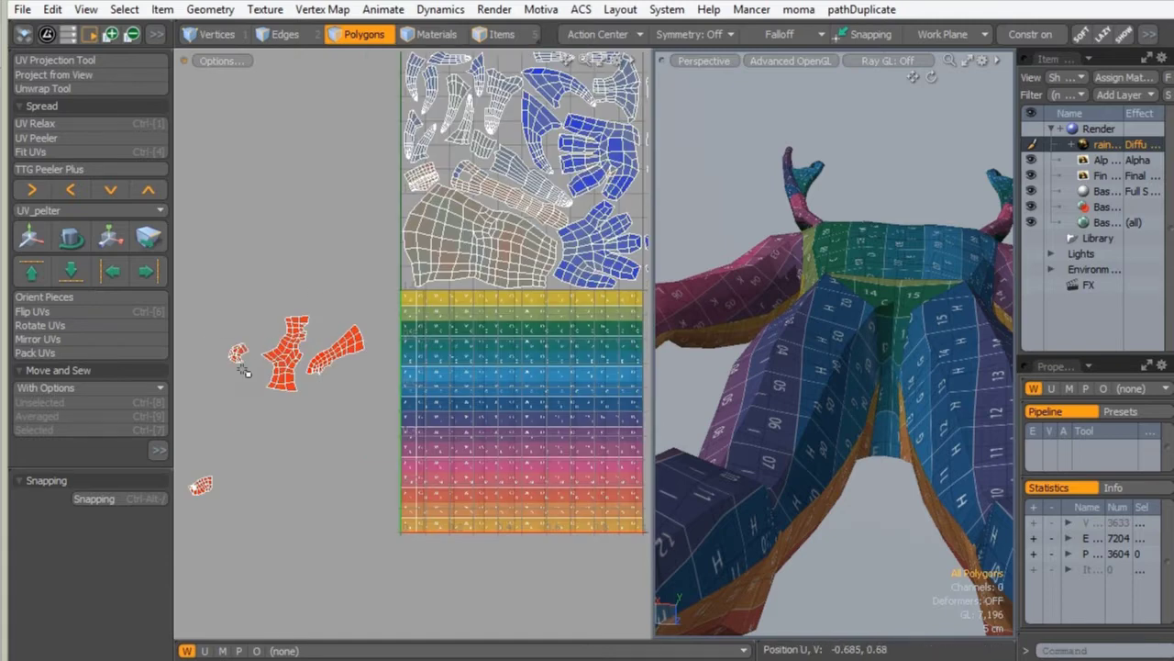
{"action": "double_click", "coordinate": [288, 356]}
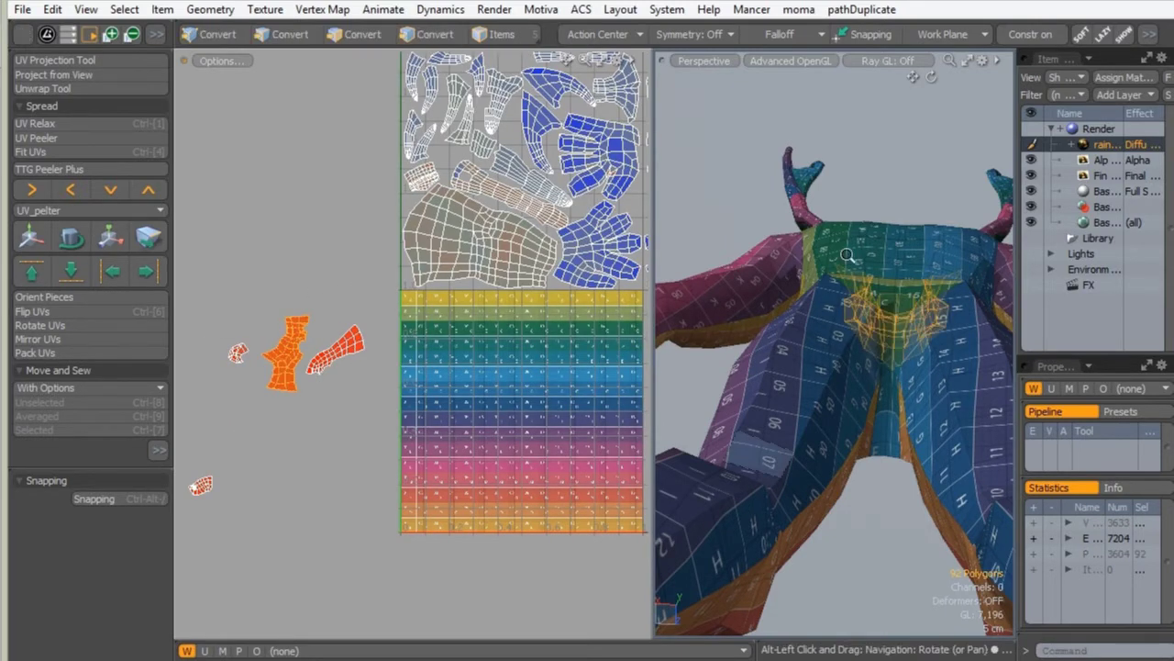
{"action": "key", "text": "a"}
{"action": "left_click_drag", "start_coordinate": [851, 292], "coordinate": [867, 156], "text": "alt"}
{"action": "left_click_drag", "start_coordinate": [771, 339], "coordinate": [750, 358], "text": "alt"}
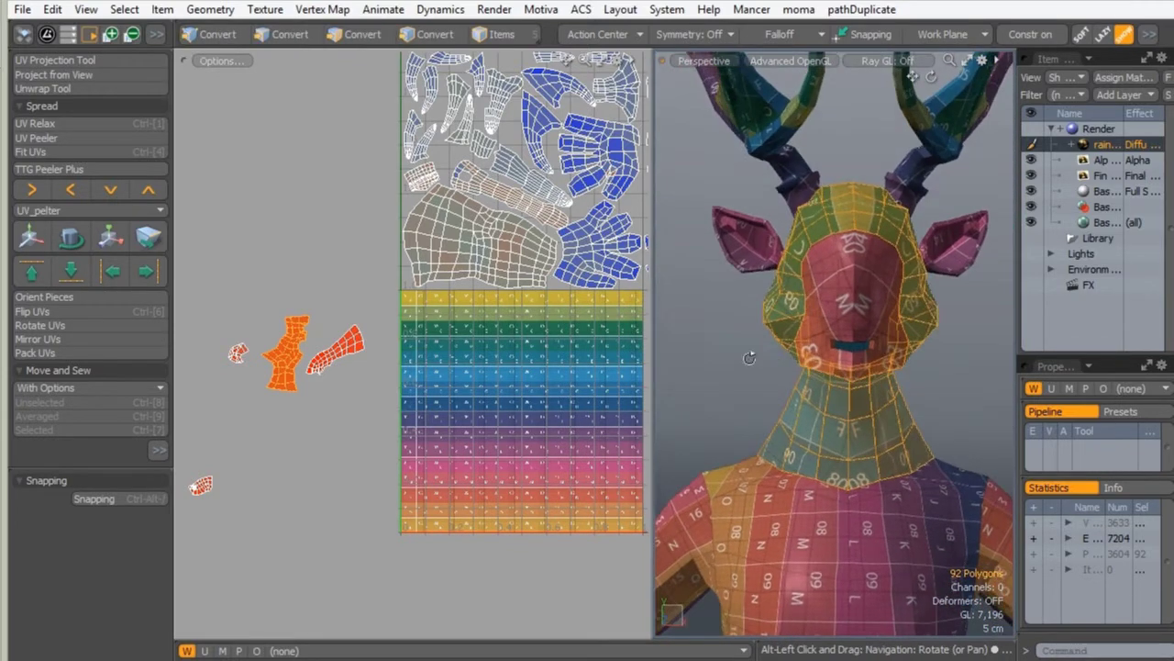
Unwrap the island covering the back of the head and neck with a planar initial projection along Y.
{"action": "double_click", "coordinate": [324, 364]}
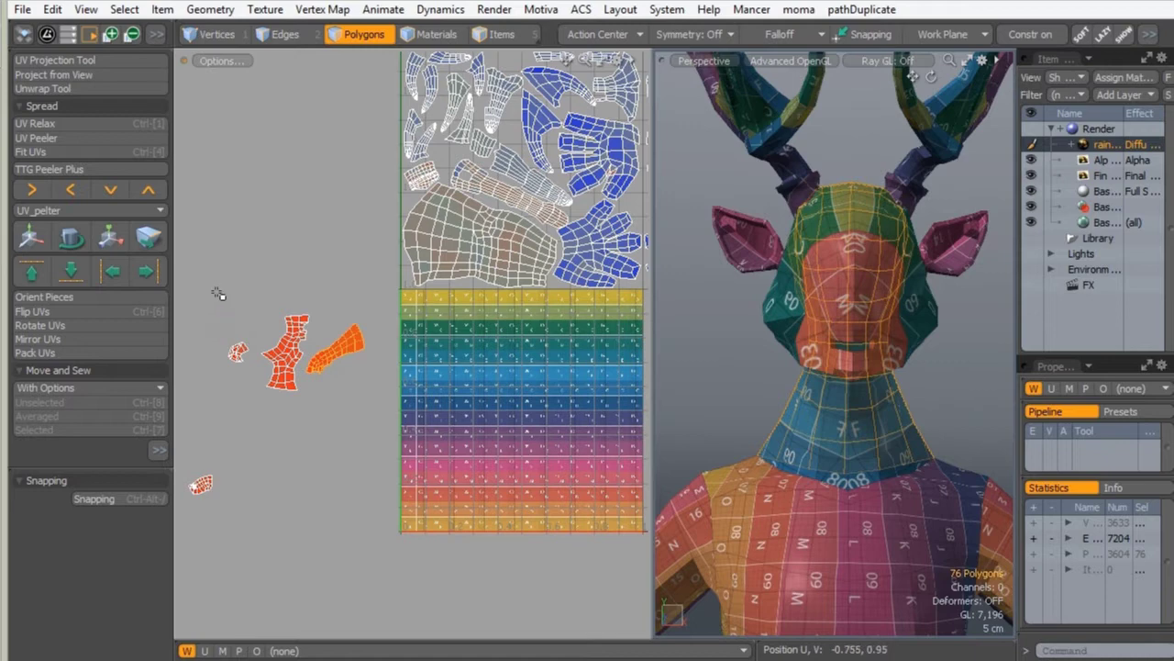
{"action": "left_click", "coordinate": [39, 89]}
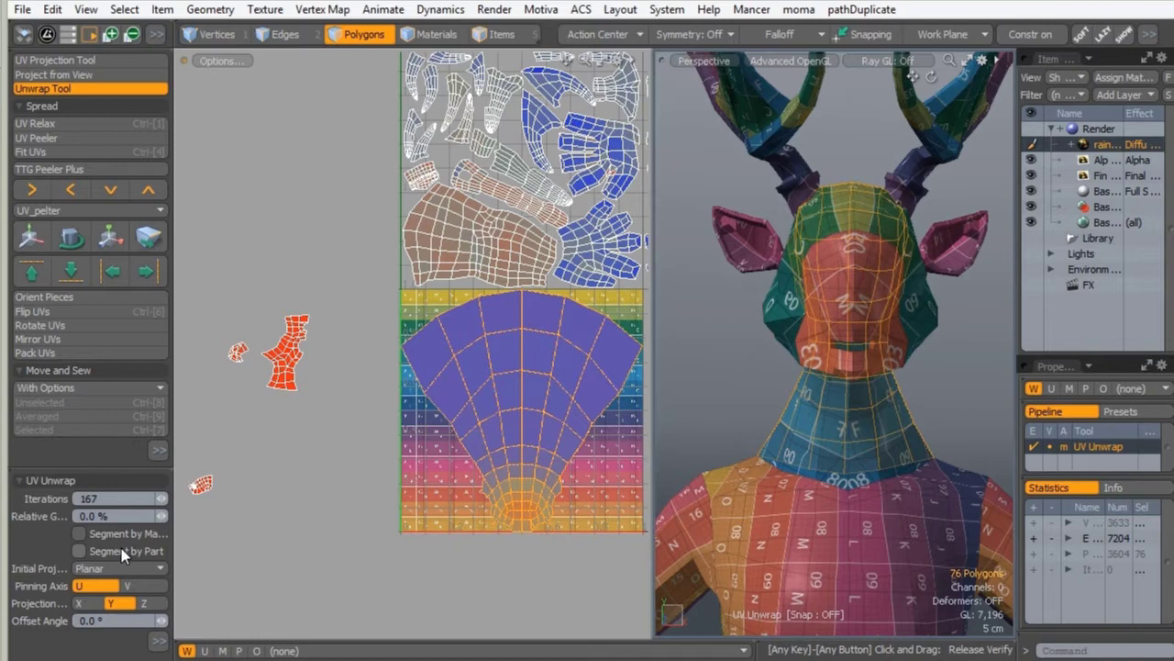
{"action": "key", "text": "space"}
View the model from the back and relax the unwrapped back-of-head and neck island in Adaptive mode.
{"action": "key", "text": "ctrl+space"}
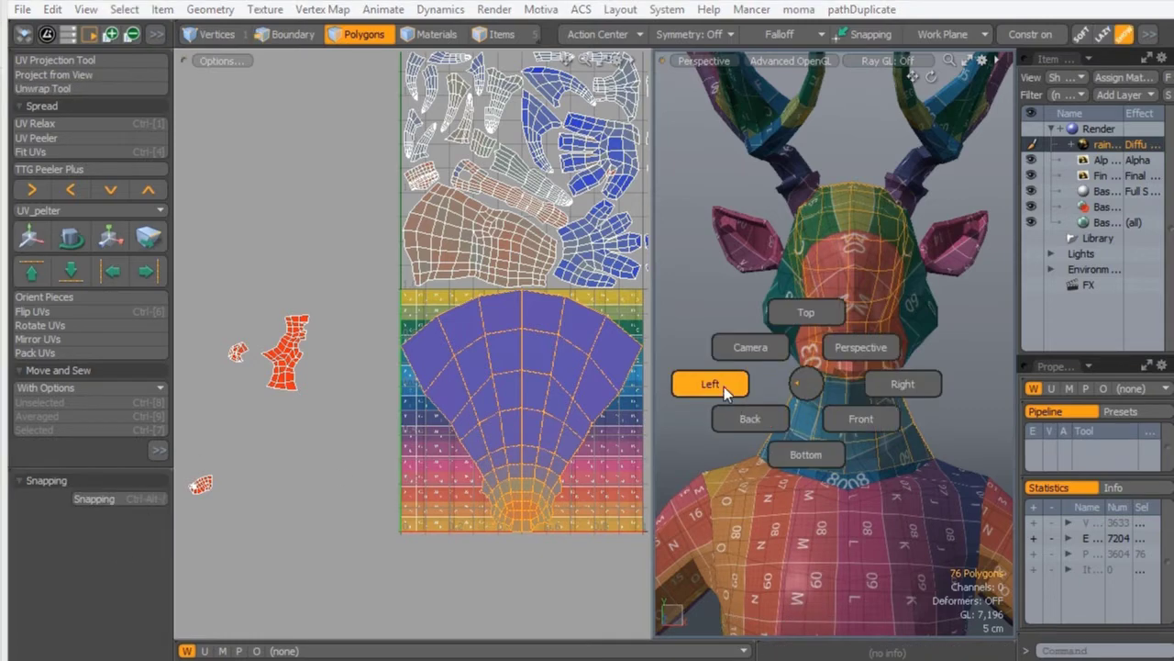
{"action": "left_click", "coordinate": [747, 417]}
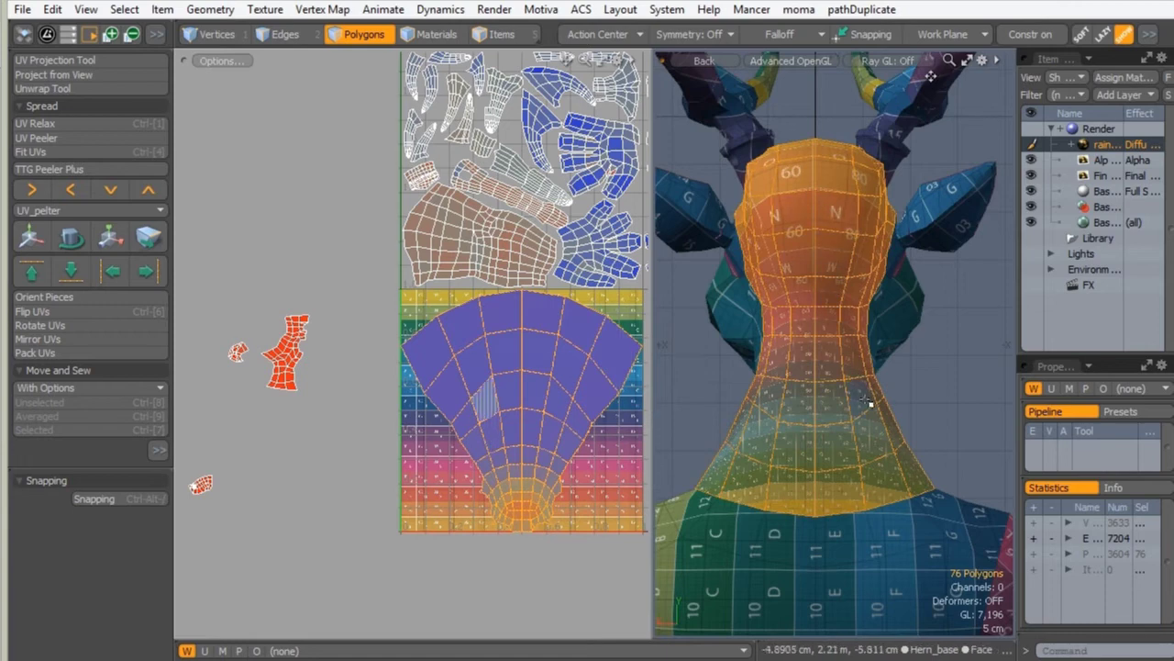
{"action": "left_click", "coordinate": [39, 124]}
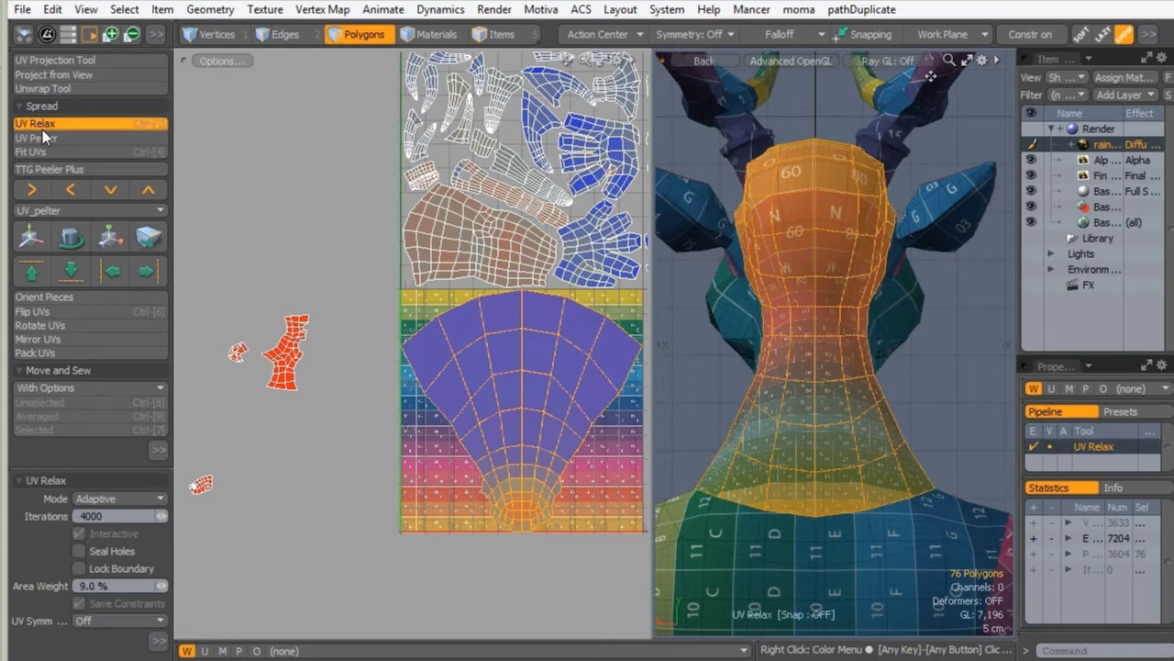
{"action": "left_click", "coordinate": [120, 122]}
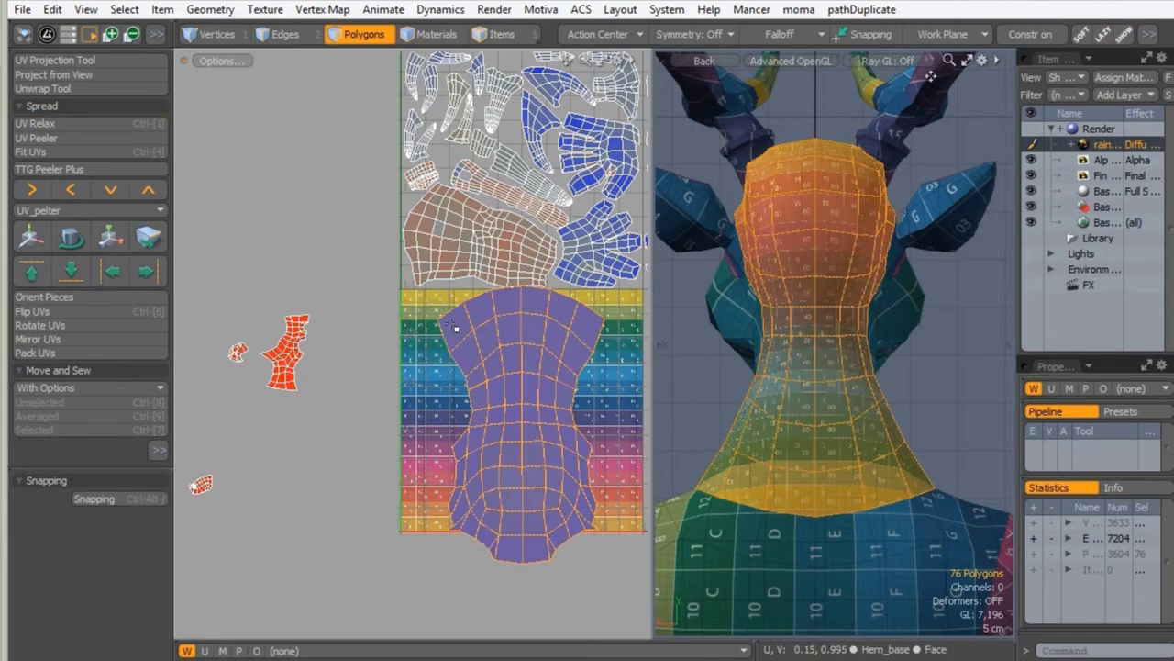
Rotate the back-of-head and neck island 180° in the UV tile and return the model to a perspective view.
{"action": "double_click", "coordinate": [515, 383]}
{"action": "left_click_drag", "start_coordinate": [542, 350], "coordinate": [451, 365], "text": "alt+shift"}
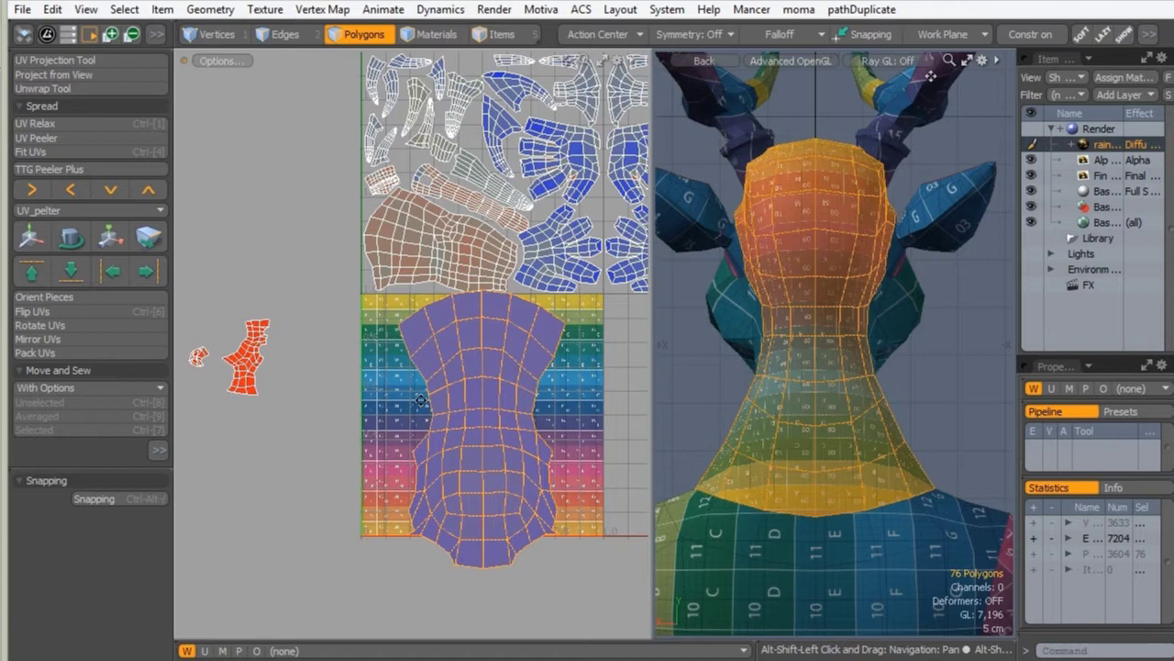
{"action": "key", "text": "y"}
{"action": "left_click_drag", "start_coordinate": [578, 378], "coordinate": [590, 430]}
{"action": "mouse_move", "coordinate": [379, 456]}
{"action": "left_mouse_down"}
{"action": "mouse_move", "coordinate": [391, 498]}
{"action": "mouse_move", "coordinate": [383, 477]}
{"action": "left_mouse_up"}
{"action": "key", "text": "ctrl+space"}
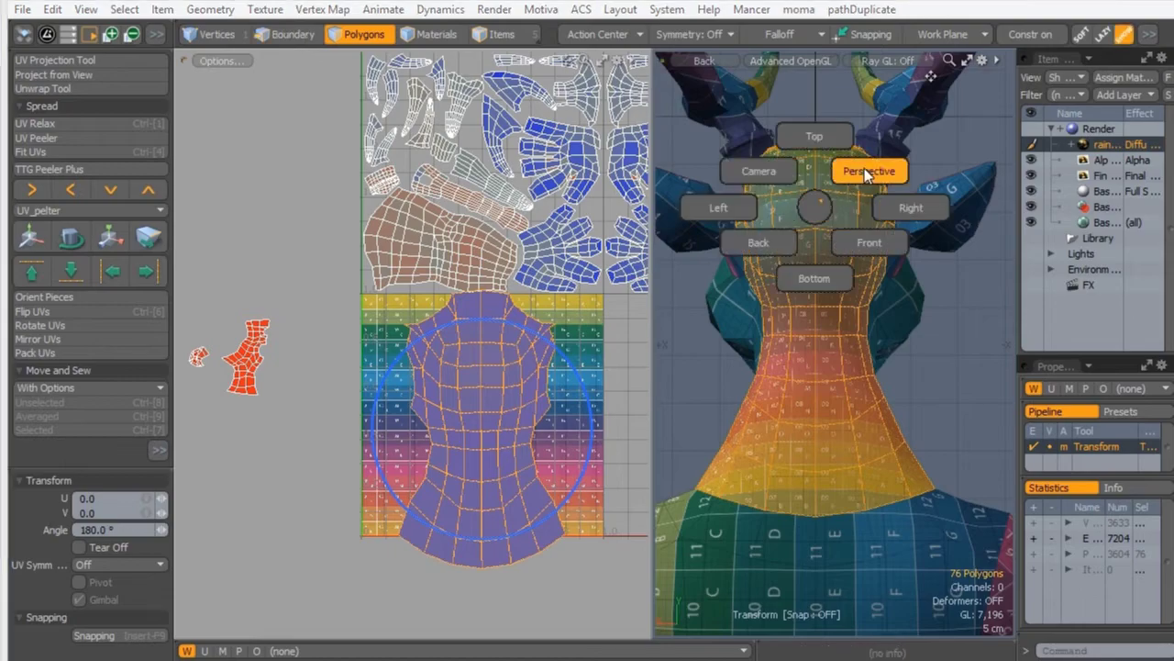
{"action": "left_click", "coordinate": [868, 171]}
Scale the back-of-head and neck island down uniformly so it fits inside the UV tile, and deselect it.
{"action": "left_click_drag", "start_coordinate": [857, 220], "coordinate": [871, 244], "text": "alt"}
{"action": "left_click_drag", "start_coordinate": [870, 173], "coordinate": [811, 279], "text": "alt"}
{"action": "left_click_drag", "start_coordinate": [811, 279], "coordinate": [719, 249], "text": "alt+shift"}
{"action": "left_click_drag", "start_coordinate": [471, 352], "coordinate": [405, 393], "text": "alt+shift"}
{"action": "scroll", "coordinate": [404, 393], "scroll_direction": "down", "scroll_amount": 1}
{"action": "left_click_drag", "start_coordinate": [377, 455], "coordinate": [351, 455], "text": "alt+shift"}
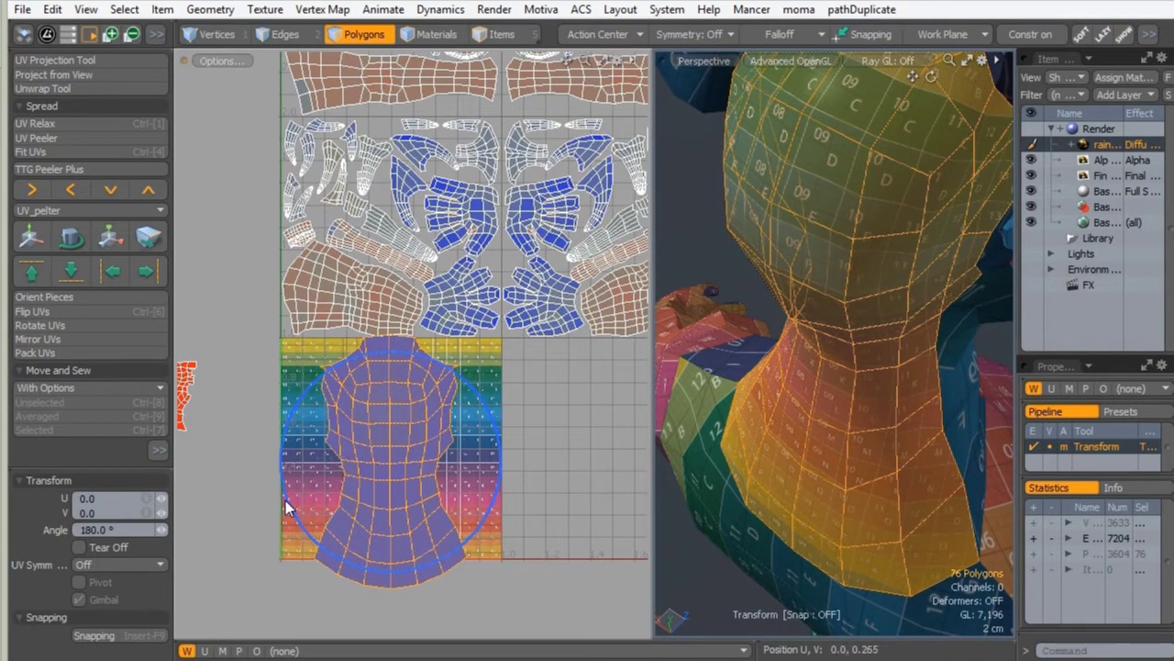
{"action": "key", "text": "r"}
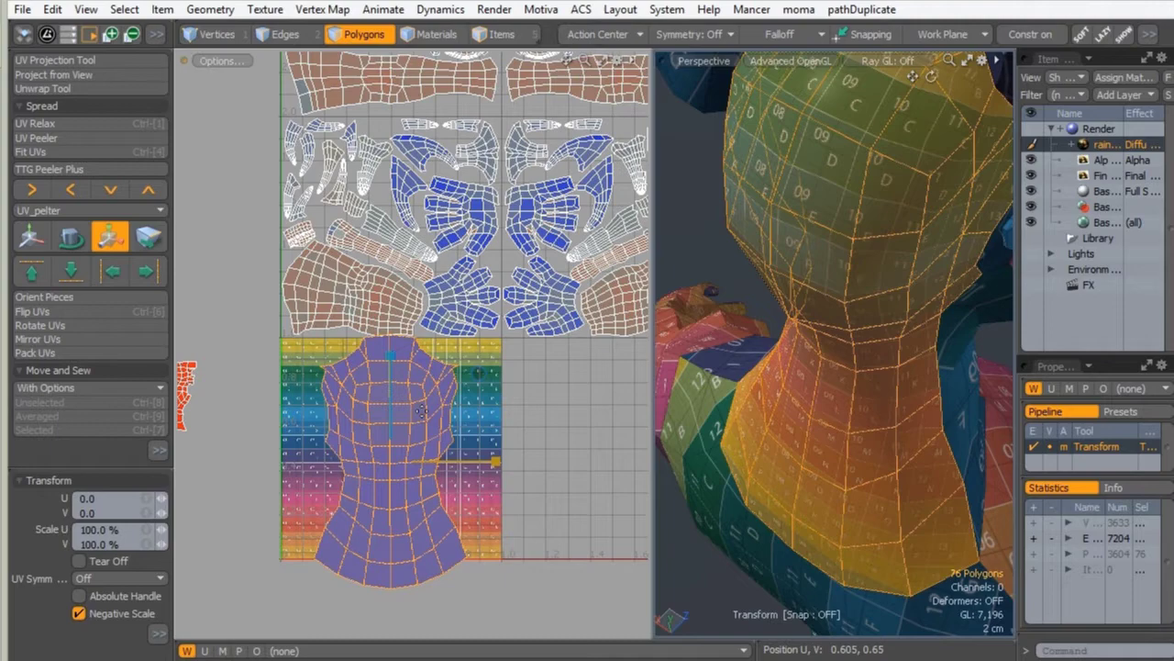
{"action": "left_click_drag", "start_coordinate": [485, 378], "coordinate": [620, 312]}
{"action": "key", "text": "q"}
{"action": "left_click", "coordinate": [480, 397]}
Use Element Move to pull the pinched ear-level points outward on both sides of the back-of-head island.
{"action": "left_click_drag", "start_coordinate": [388, 441], "coordinate": [513, 349], "text": "alt+shift"}
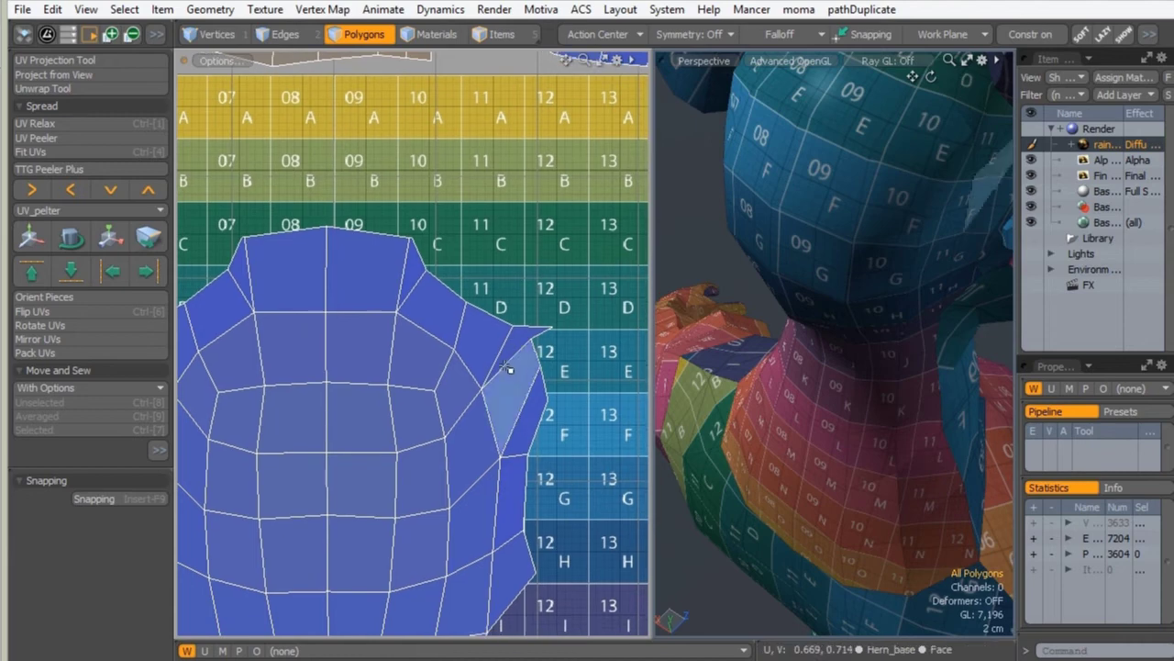
{"action": "key", "text": "t"}
{"action": "left_click_drag", "start_coordinate": [390, 339], "coordinate": [375, 302], "text": "ctrl+alt"}
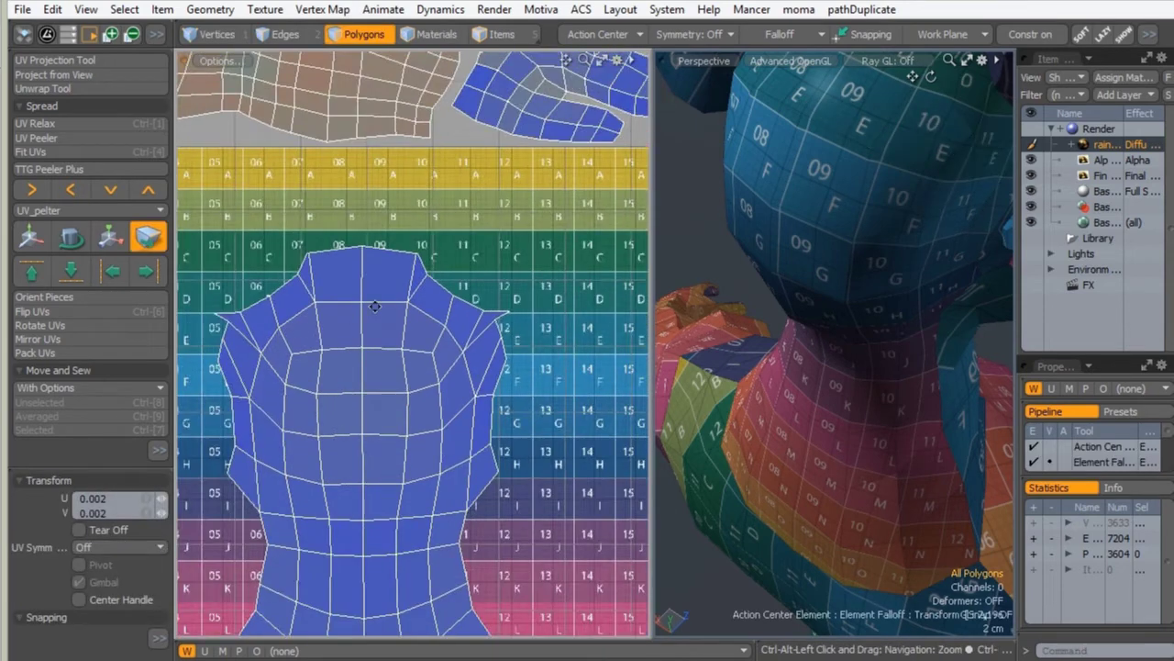
{"action": "left_click_drag", "start_coordinate": [325, 356], "coordinate": [381, 331], "text": "alt+shift"}
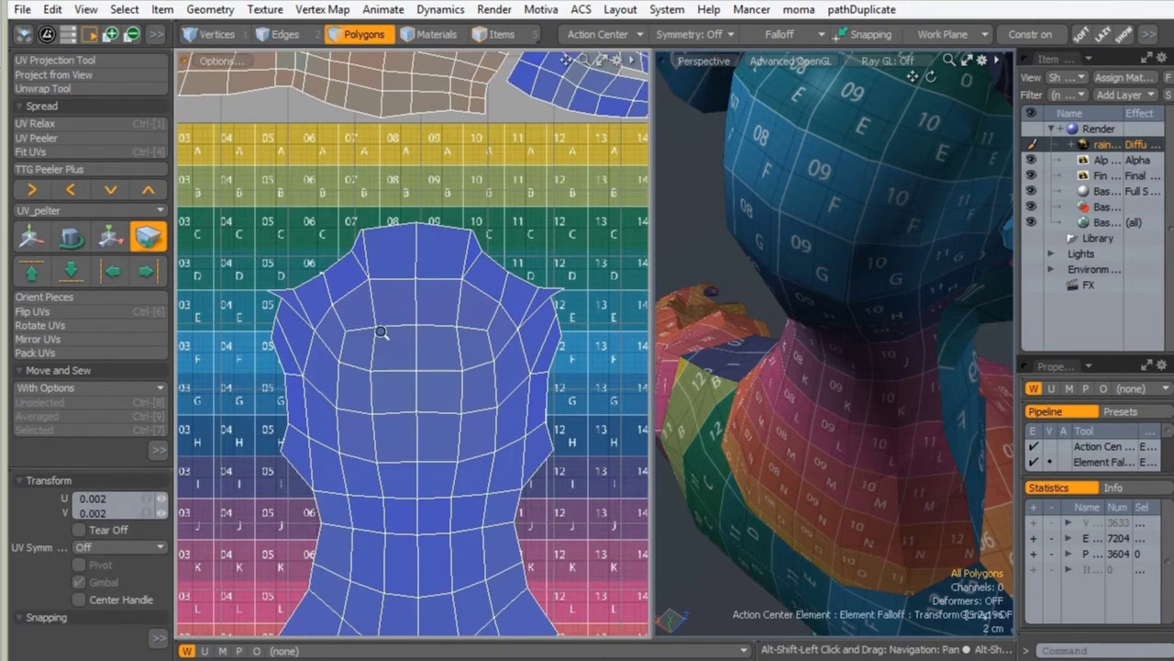
{"action": "left_click", "coordinate": [275, 303]}
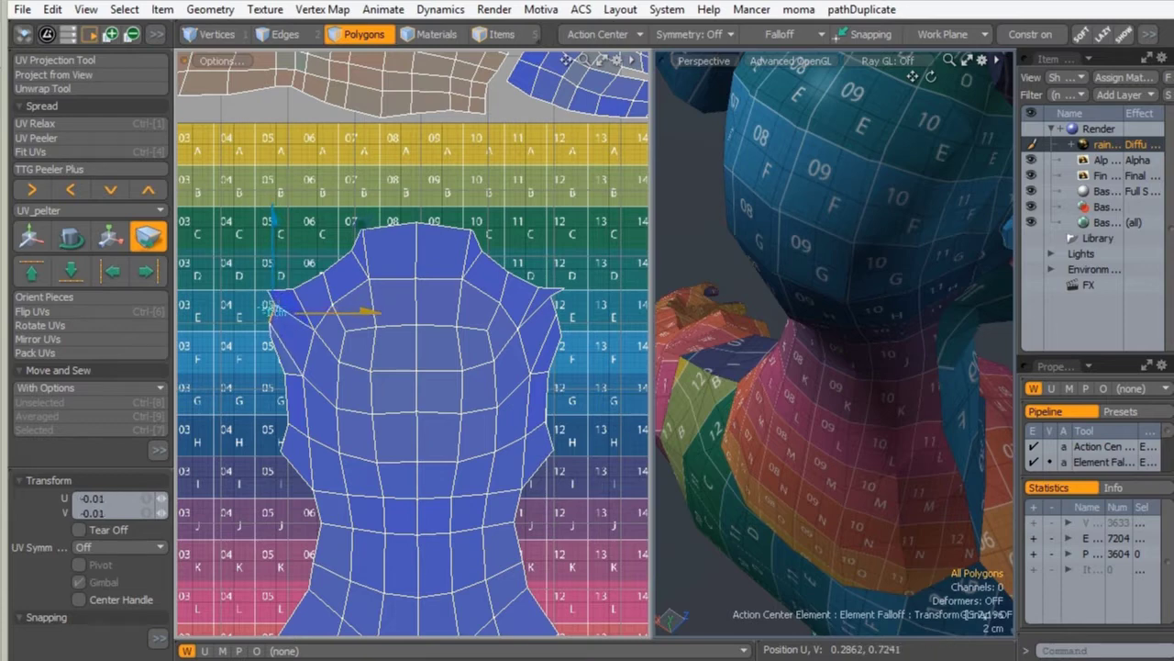
{"action": "mouse_move", "coordinate": [275, 309]}
{"action": "left_mouse_down"}
{"action": "mouse_move", "coordinate": [260, 347]}
{"action": "mouse_move", "coordinate": [267, 319]}
{"action": "left_mouse_up"}
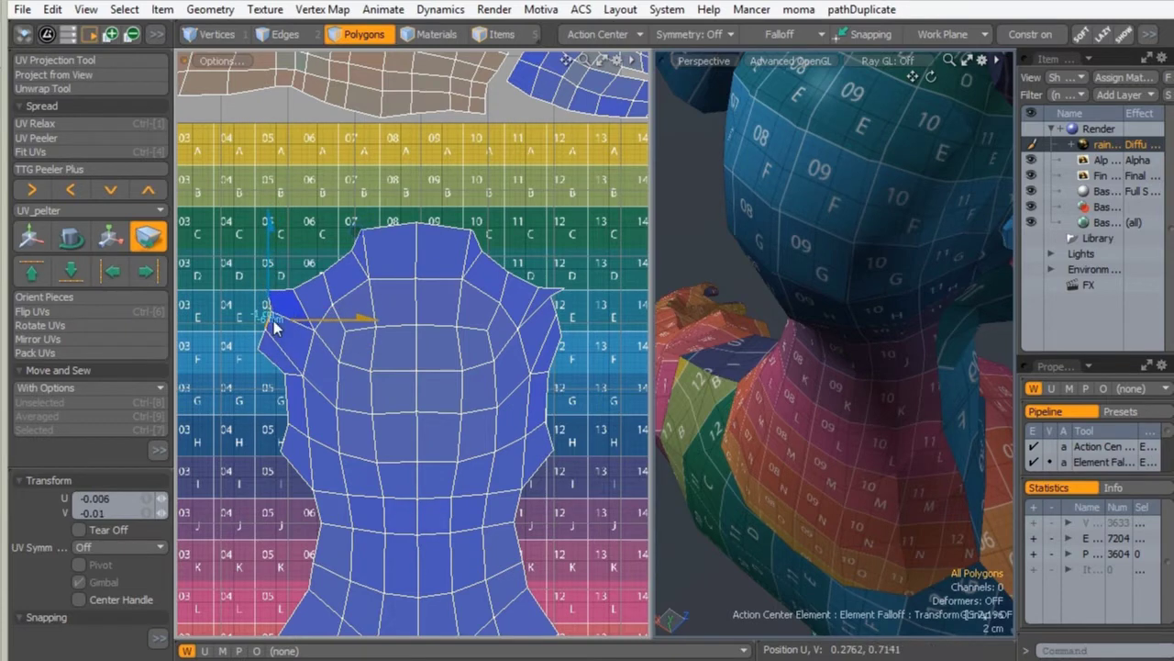
{"action": "left_click_drag", "start_coordinate": [561, 335], "coordinate": [569, 341]}
{"action": "left_click_drag", "start_coordinate": [551, 301], "coordinate": [563, 311]}
{"action": "left_click", "coordinate": [570, 342]}
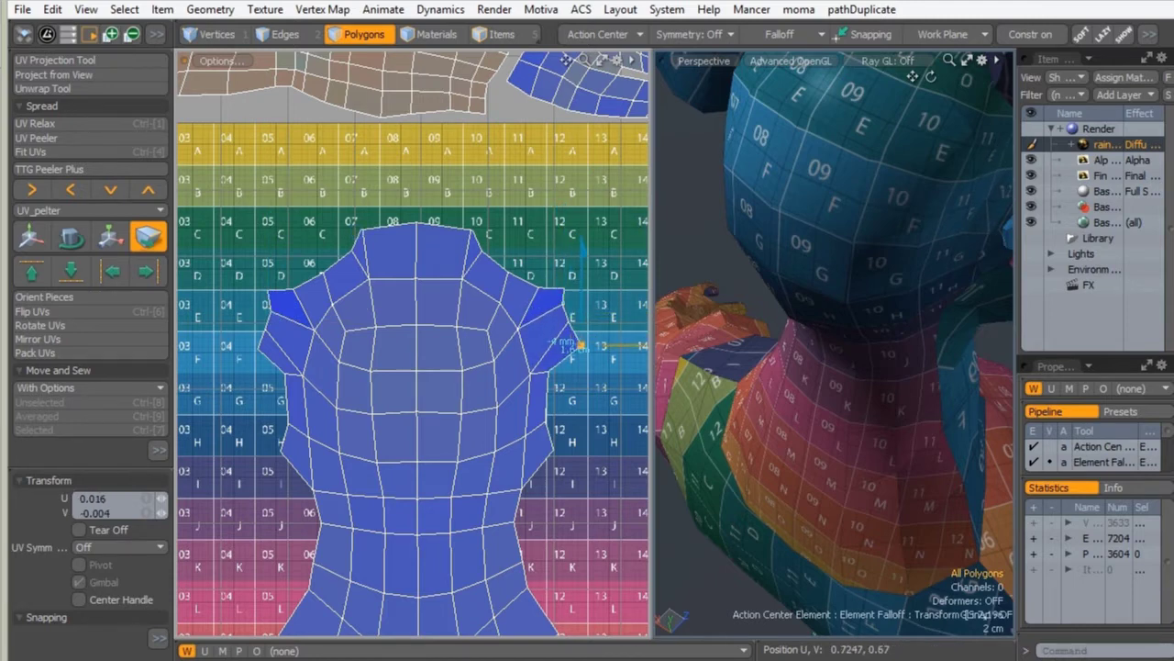
Nudge the remaining side boundary points below ear level outward on both halves of the back-of-head island.
{"action": "left_click", "coordinate": [261, 336]}
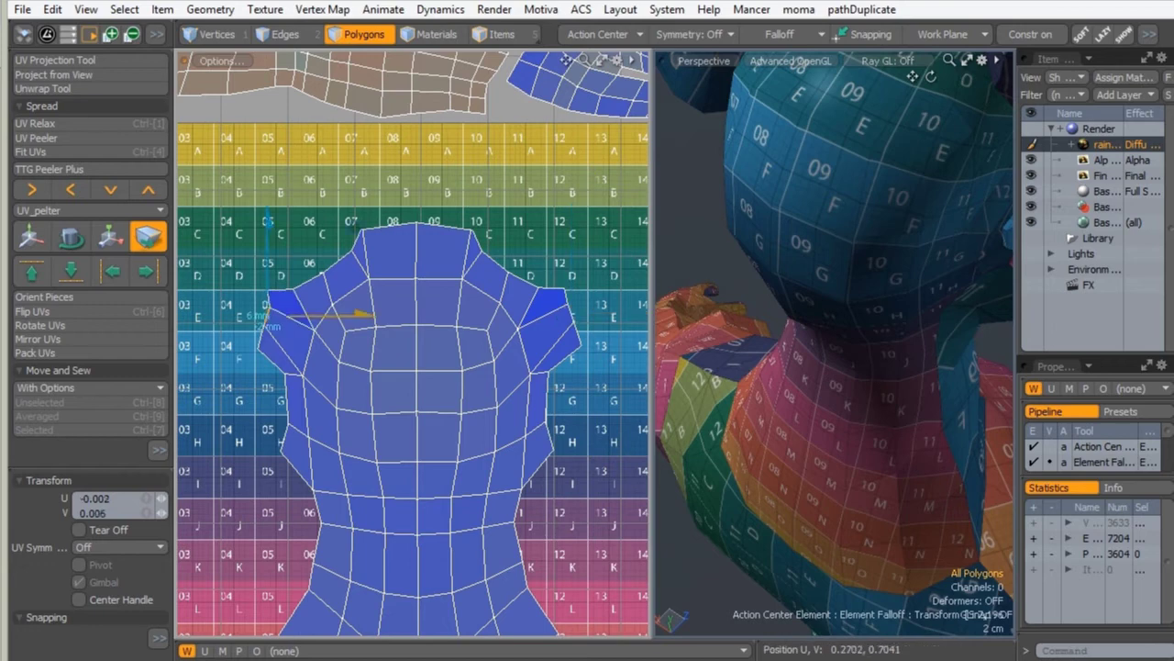
{"action": "left_click_drag", "start_coordinate": [261, 337], "coordinate": [256, 341]}
{"action": "left_click", "coordinate": [286, 399]}
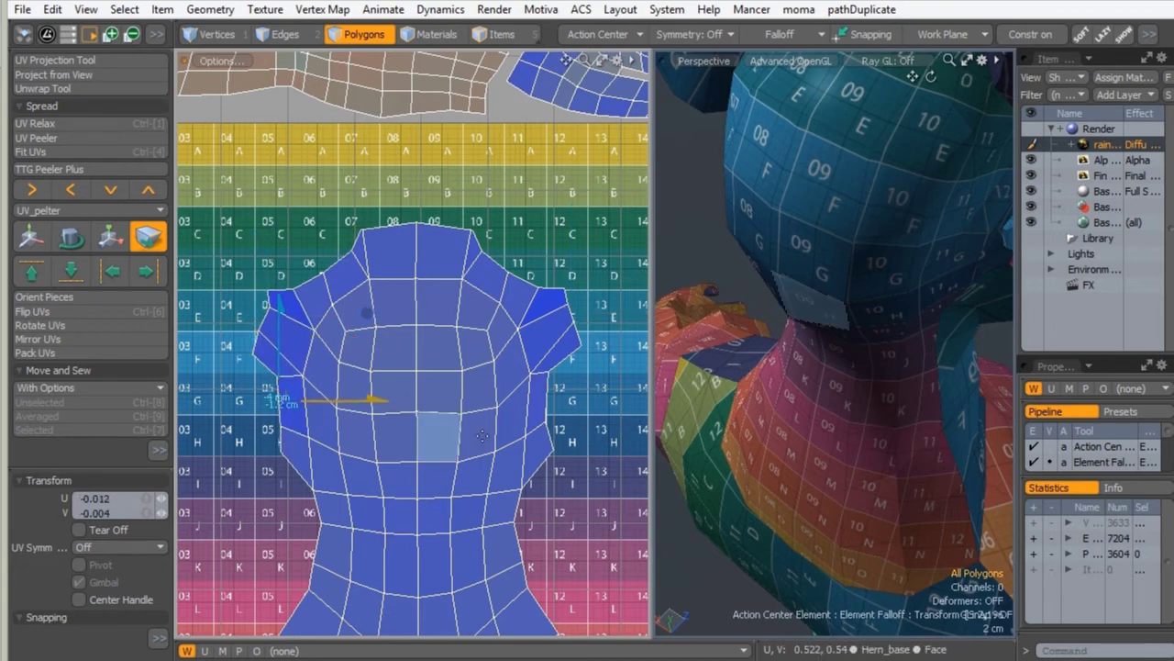
{"action": "left_click_drag", "start_coordinate": [546, 397], "coordinate": [556, 399]}
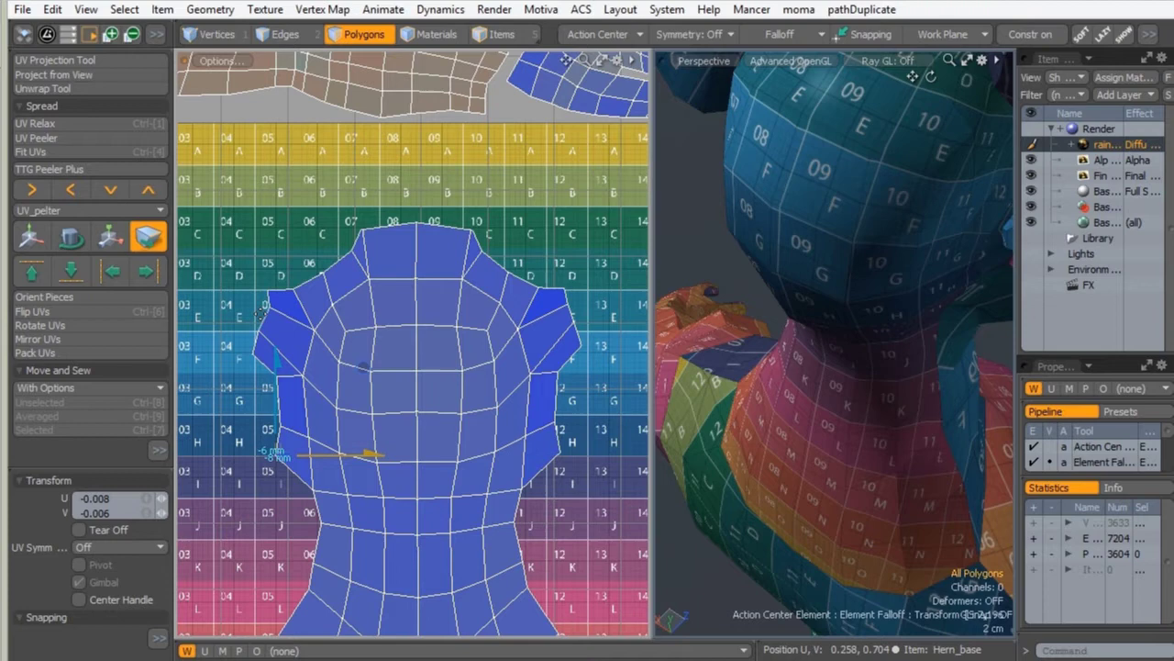
{"action": "left_click", "coordinate": [264, 307]}
{"action": "left_click", "coordinate": [256, 329]}
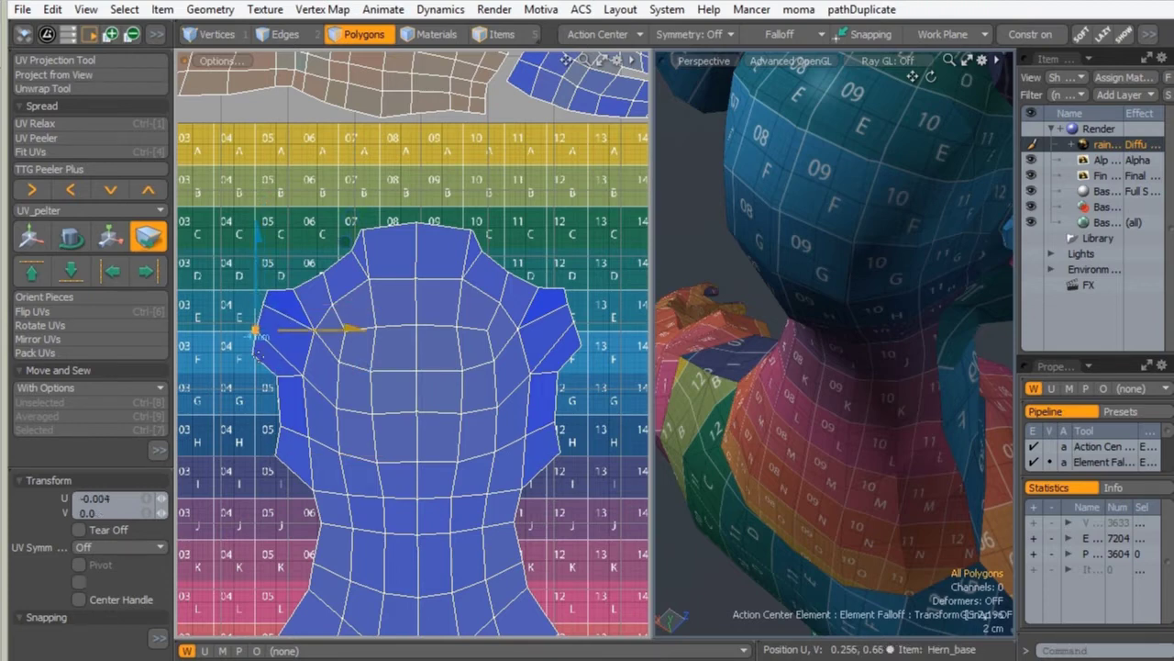
{"action": "left_click", "coordinate": [273, 379]}
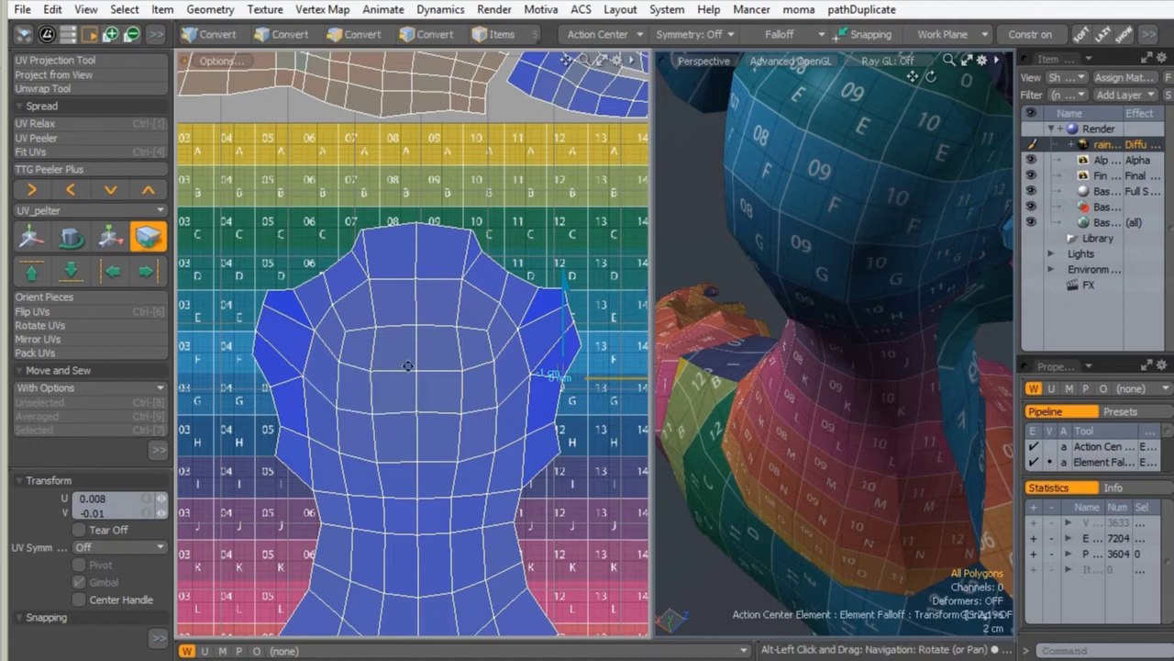
{"action": "left_click_drag", "start_coordinate": [360, 442], "coordinate": [348, 241], "text": "alt+shift"}
{"action": "left_click_drag", "start_coordinate": [420, 226], "coordinate": [345, 288], "text": "alt+shift"}
{"action": "key", "text": "q"}
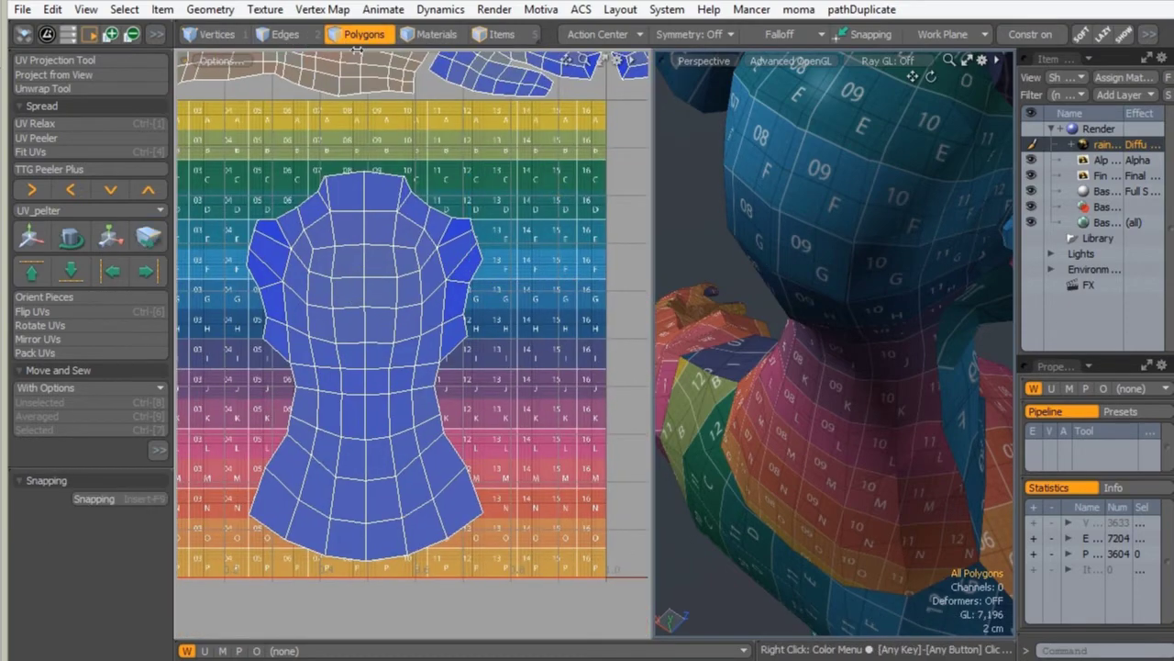
Move the whole back-of-head and neck island one tile over by offsetting it 1.0 in U, and deselect it.
{"action": "double_click", "coordinate": [366, 263]}
{"action": "scroll", "coordinate": [303, 424], "scroll_direction": "down", "scroll_amount": 3}
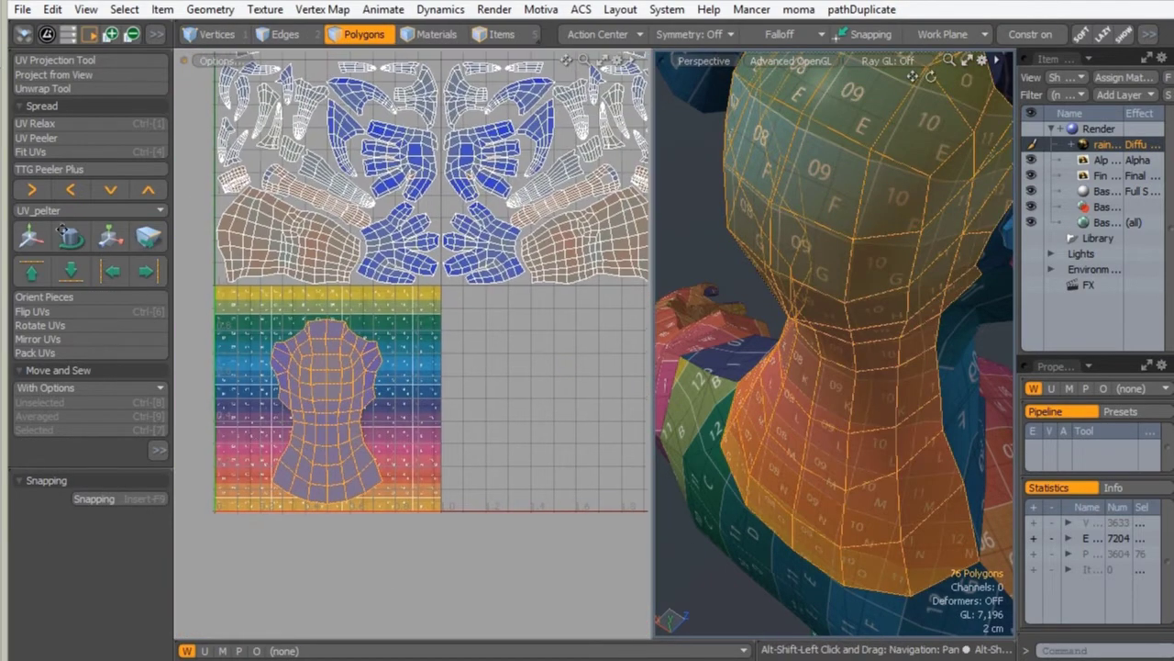
{"action": "key", "text": "w"}
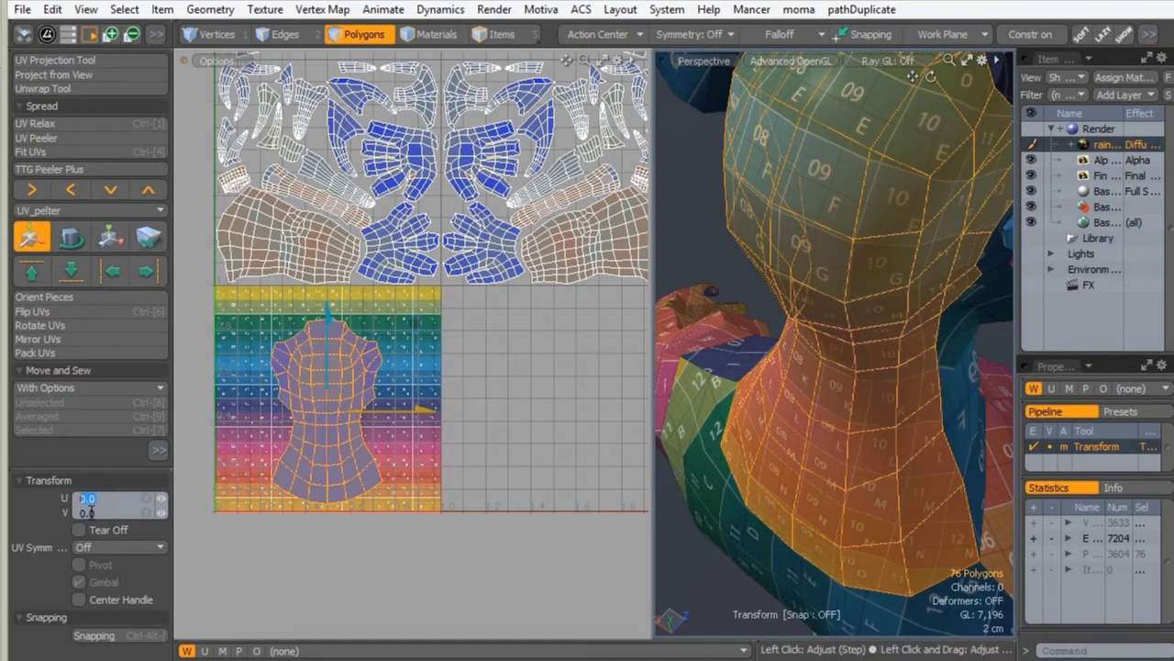
{"action": "type", "text": "1"}
{"action": "key", "text": "Return"}
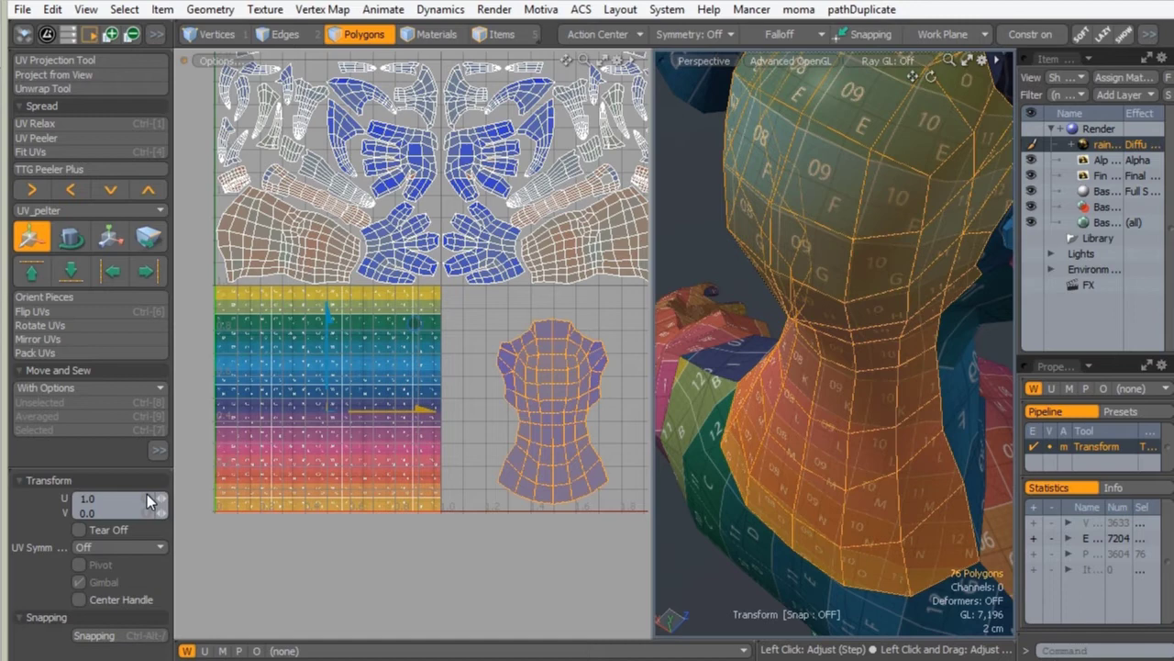
{"action": "key", "text": "space"}
{"action": "left_click", "coordinate": [319, 463]}
{"action": "left_click_drag", "start_coordinate": [504, 363], "coordinate": [381, 366], "text": "alt+shift"}
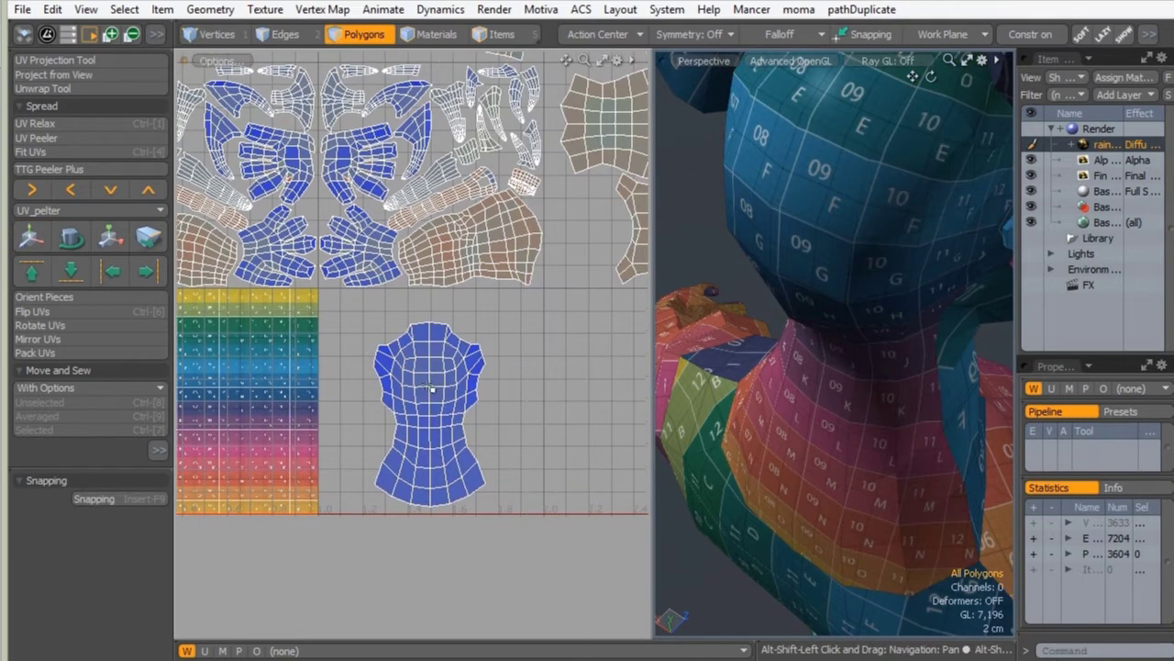
Shift the back-of-head and neck island toward the upper right of its new tile by about 0.24 U and 0.13 V.
{"action": "double_click", "coordinate": [426, 386]}
{"action": "key", "text": "w"}
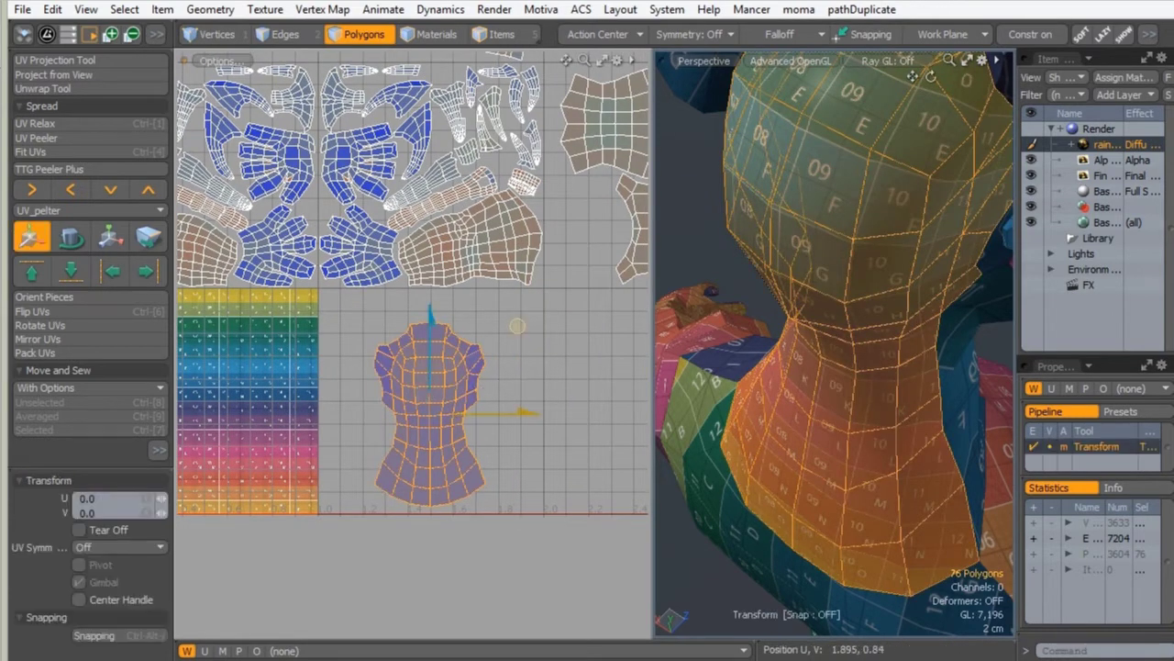
{"action": "left_click_drag", "start_coordinate": [517, 326], "coordinate": [571, 300]}
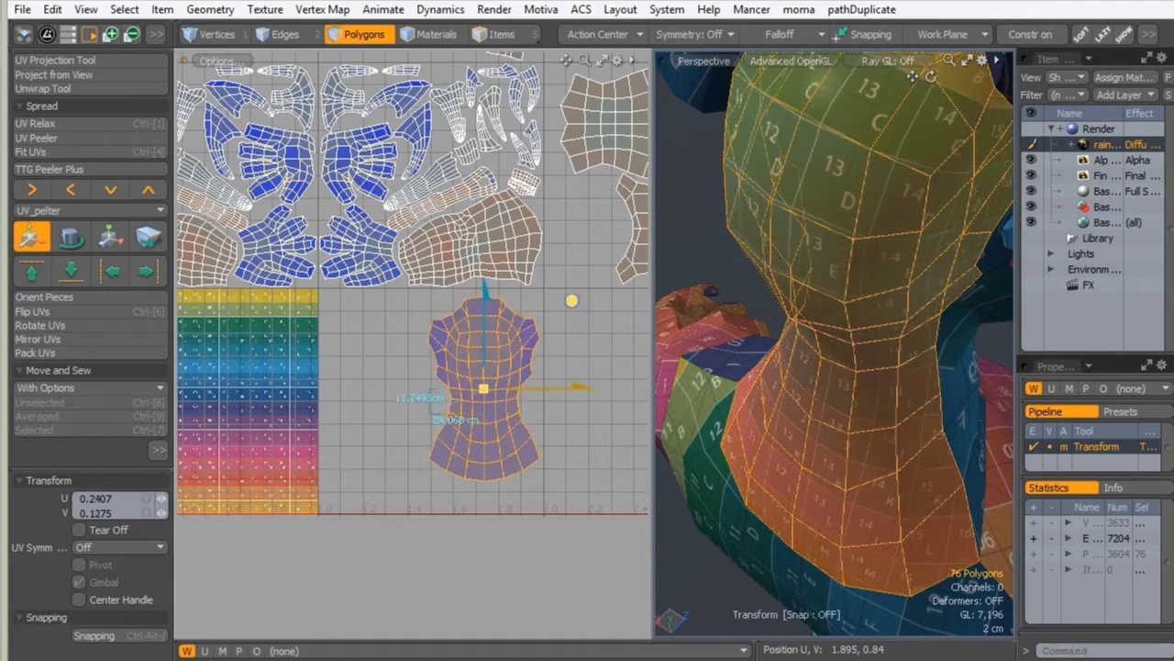
{"action": "key", "text": "Escape"}
{"action": "key", "text": "Escape"}
Select the small face island outside the UV tile and bring the deer's face into view on the model.
{"action": "left_click_drag", "start_coordinate": [246, 372], "coordinate": [587, 345], "text": "alt+shift"}
{"action": "left_click_drag", "start_coordinate": [306, 342], "coordinate": [273, 401], "text": "ctrl+alt"}
{"action": "double_click", "coordinate": [237, 471]}
{"action": "left_click_drag", "start_coordinate": [721, 403], "coordinate": [577, 293], "text": "ctrl+alt"}
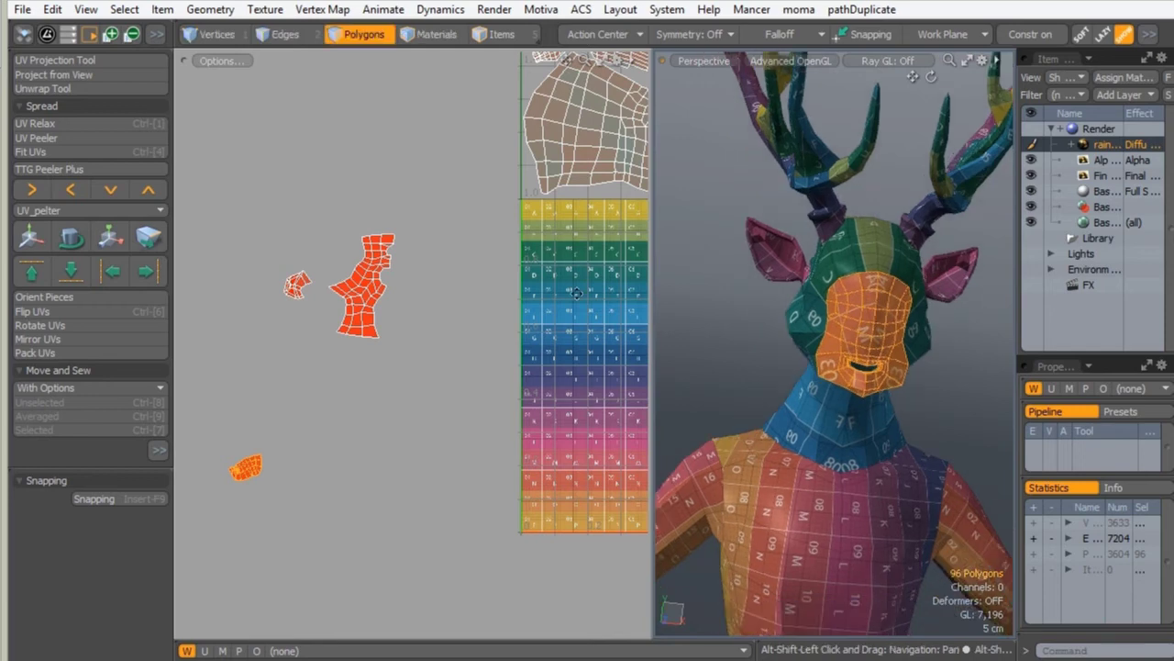
Try to unwrap the face island with a planar initial projection along Y.
{"action": "left_click", "coordinate": [41, 88]}
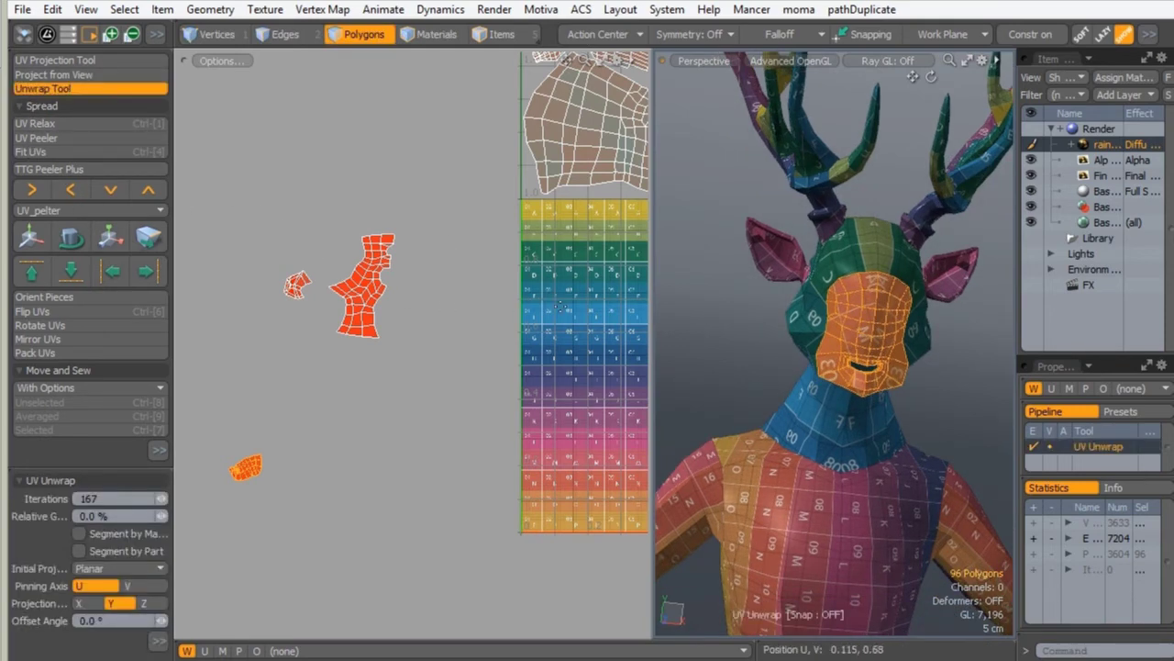
{"action": "left_click", "coordinate": [514, 356]}
{"action": "left_click_drag", "start_coordinate": [516, 293], "coordinate": [203, 322], "text": "alt+shift"}
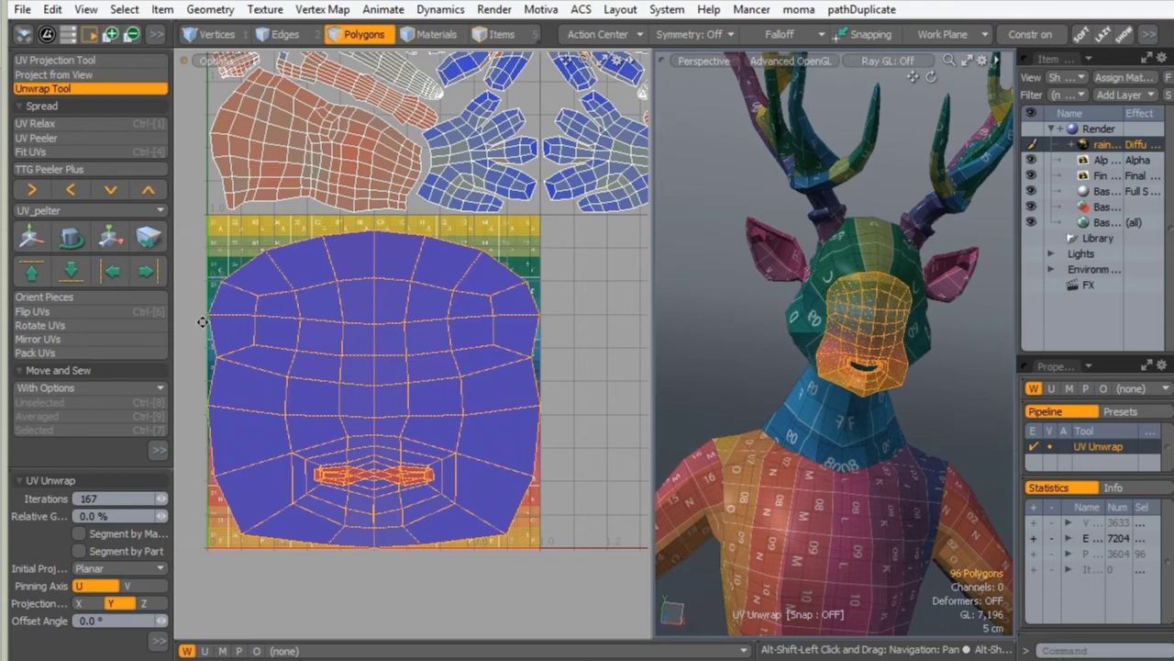
Project the face island's UVs from the front view with Auto Scale enabled.
{"action": "left_click_drag", "start_coordinate": [340, 339], "coordinate": [421, 356], "text": "ctrl+alt"}
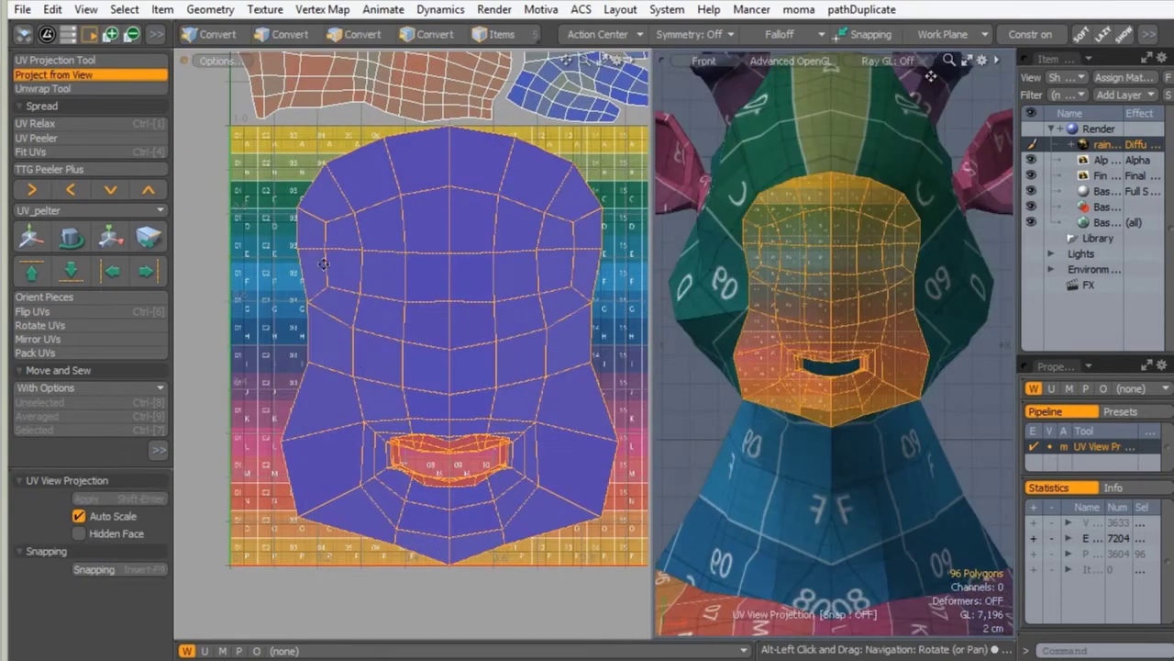
{"action": "key", "text": "space"}
Select the inner mouth edge loop in the face island and scale it down in V and slightly in U.
{"action": "scroll", "coordinate": [507, 392], "scroll_direction": "up", "scroll_amount": 5}
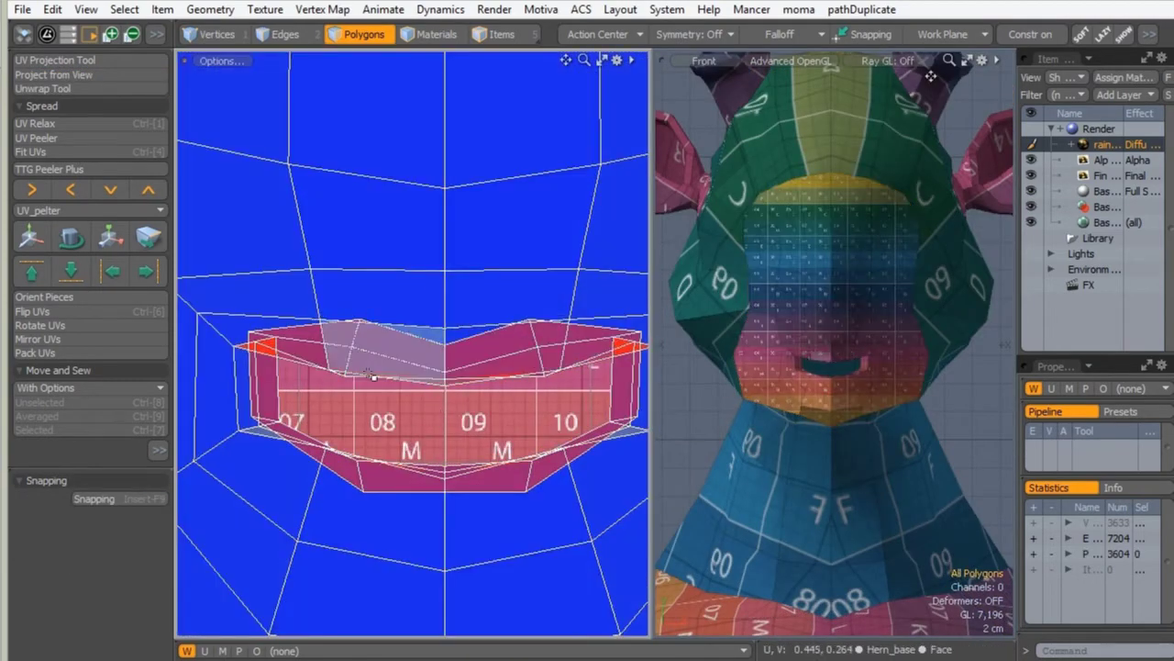
{"action": "key", "text": "2"}
{"action": "key", "text": "r"}
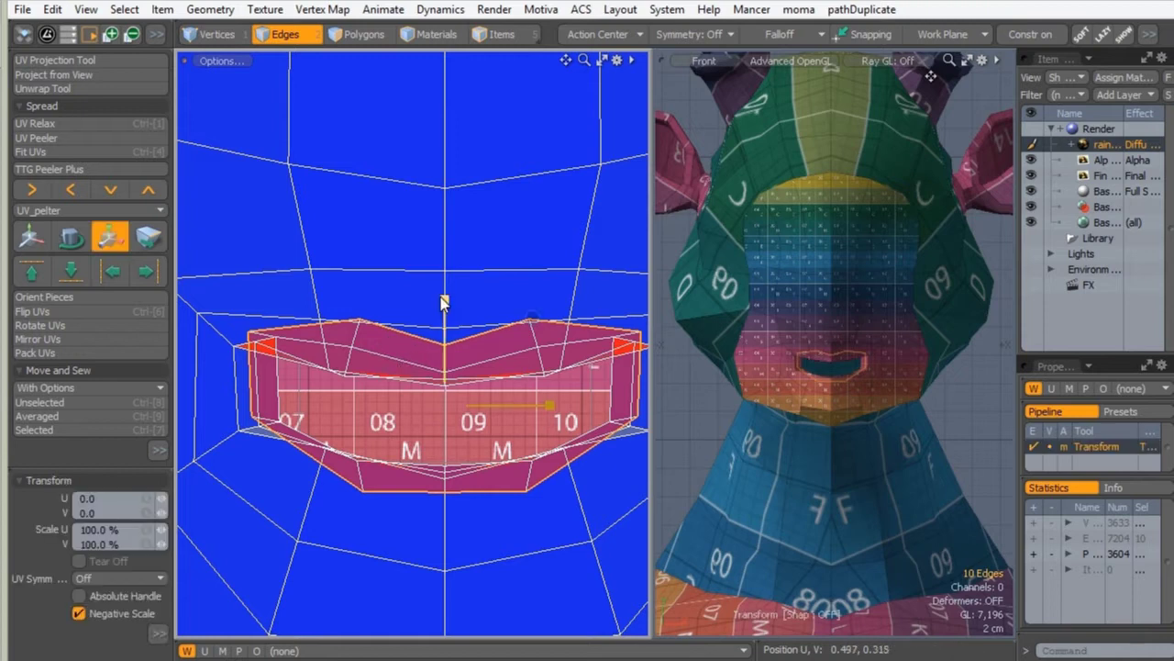
{"action": "left_click_drag", "start_coordinate": [444, 301], "coordinate": [444, 392]}
{"action": "left_click_drag", "start_coordinate": [548, 406], "coordinate": [516, 405]}
{"action": "left_click_drag", "start_coordinate": [444, 311], "coordinate": [444, 367]}
{"action": "key", "text": "space"}
Scale the edge loops surrounding the inner mouth down in V so they nest inside the lip outline.
{"action": "key", "text": "r"}
{"action": "left_click_drag", "start_coordinate": [532, 313], "coordinate": [532, 312]}
{"action": "key", "text": "space"}
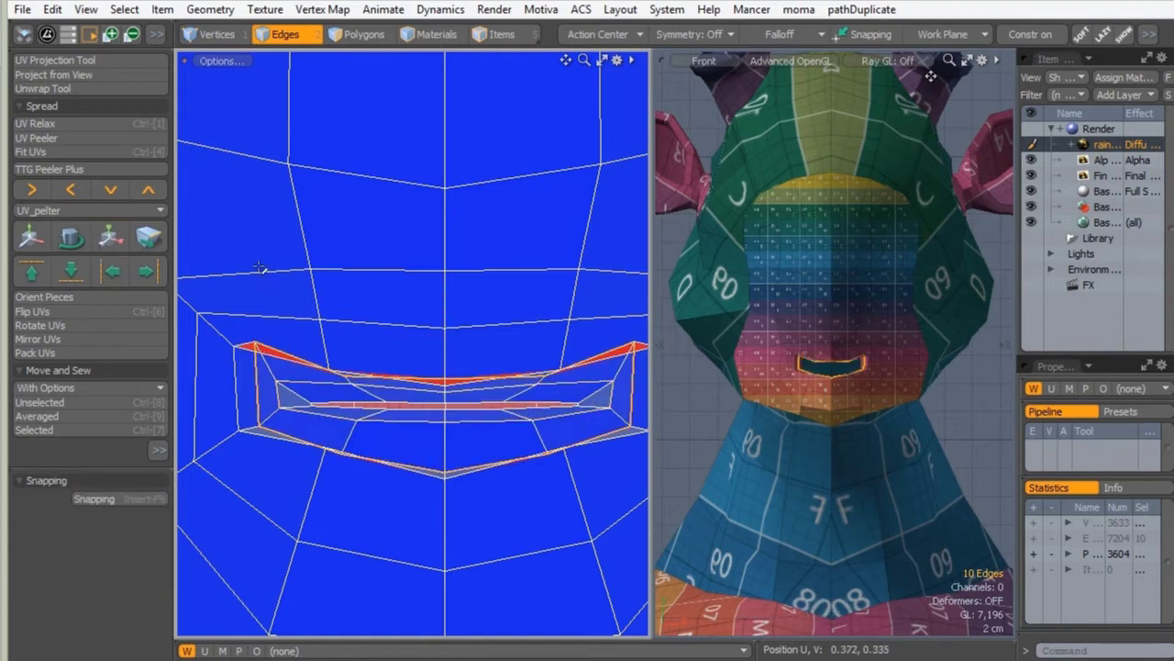
{"action": "key", "text": "r"}
{"action": "left_click_drag", "start_coordinate": [444, 301], "coordinate": [446, 339]}
{"action": "key", "text": "space"}
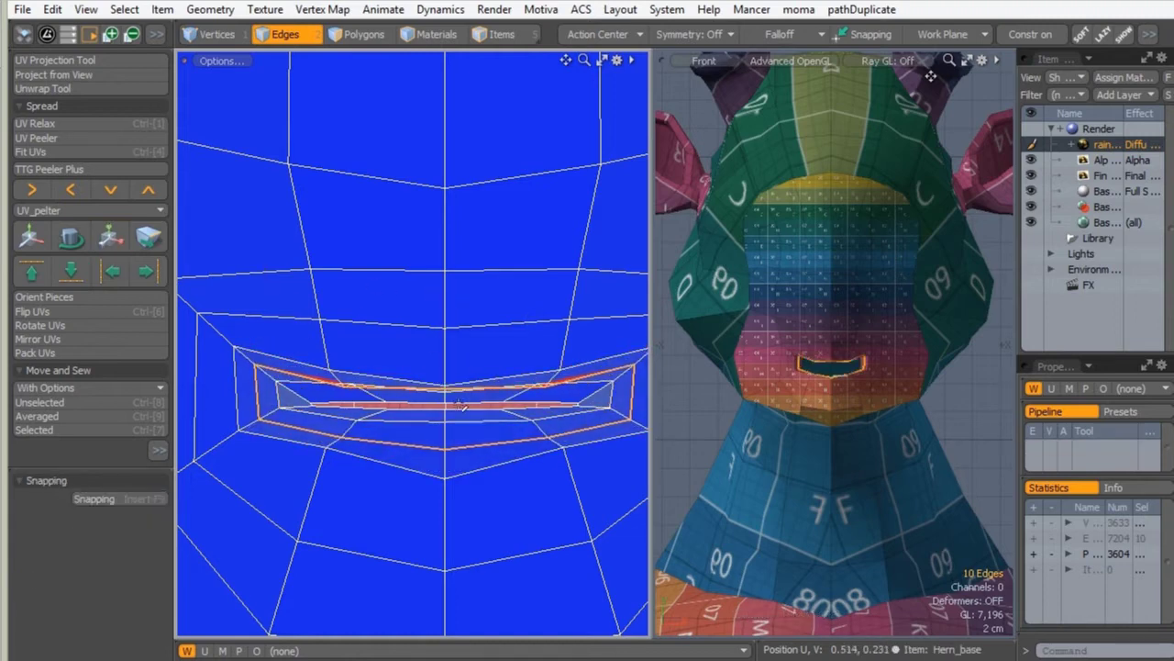
Relax the whole face island in Adaptive mode with 4000 iterations, sealed holes and 9% area weight, and deselect it.
{"action": "left_click_drag", "start_coordinate": [451, 397], "coordinate": [401, 370], "text": "ctrl+alt"}
{"action": "scroll", "coordinate": [401, 371], "scroll_direction": "down", "scroll_amount": 2}
{"action": "key", "text": "3"}
{"action": "double_click", "coordinate": [459, 354]}
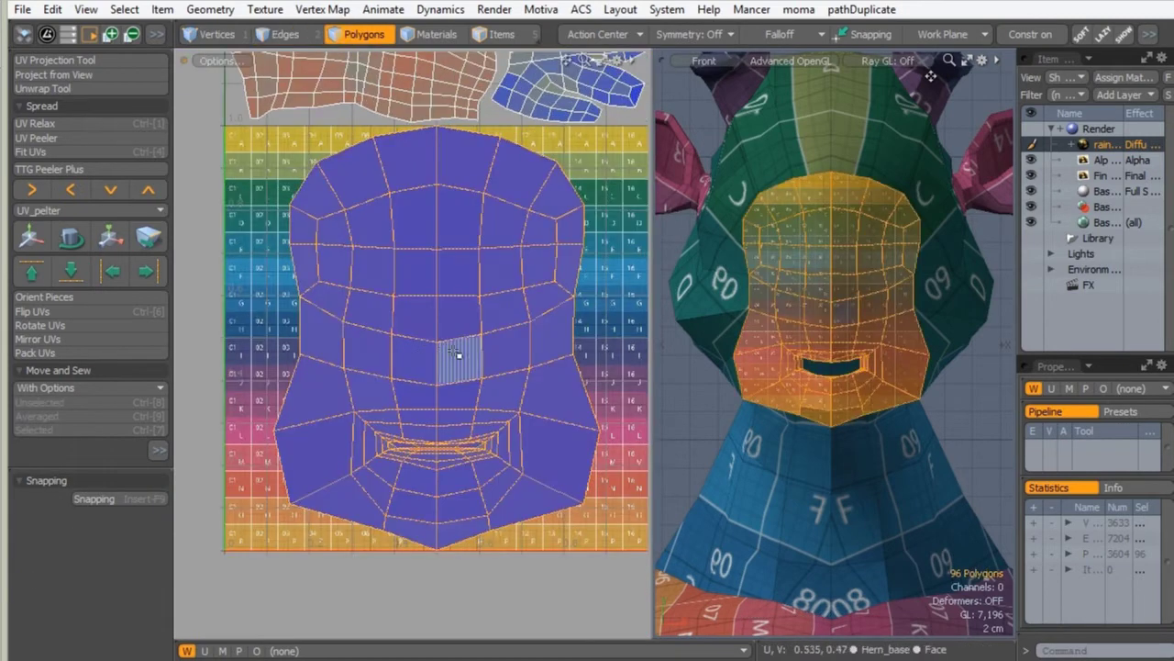
{"action": "left_click", "coordinate": [41, 123]}
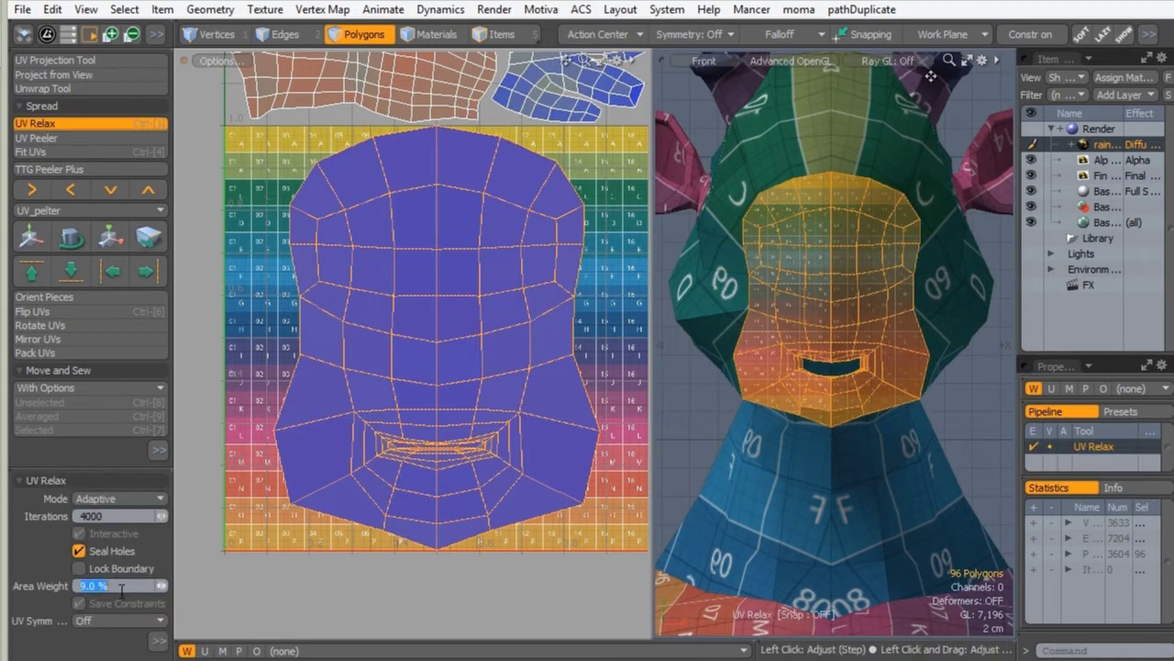
{"action": "left_click", "coordinate": [930, 77]}
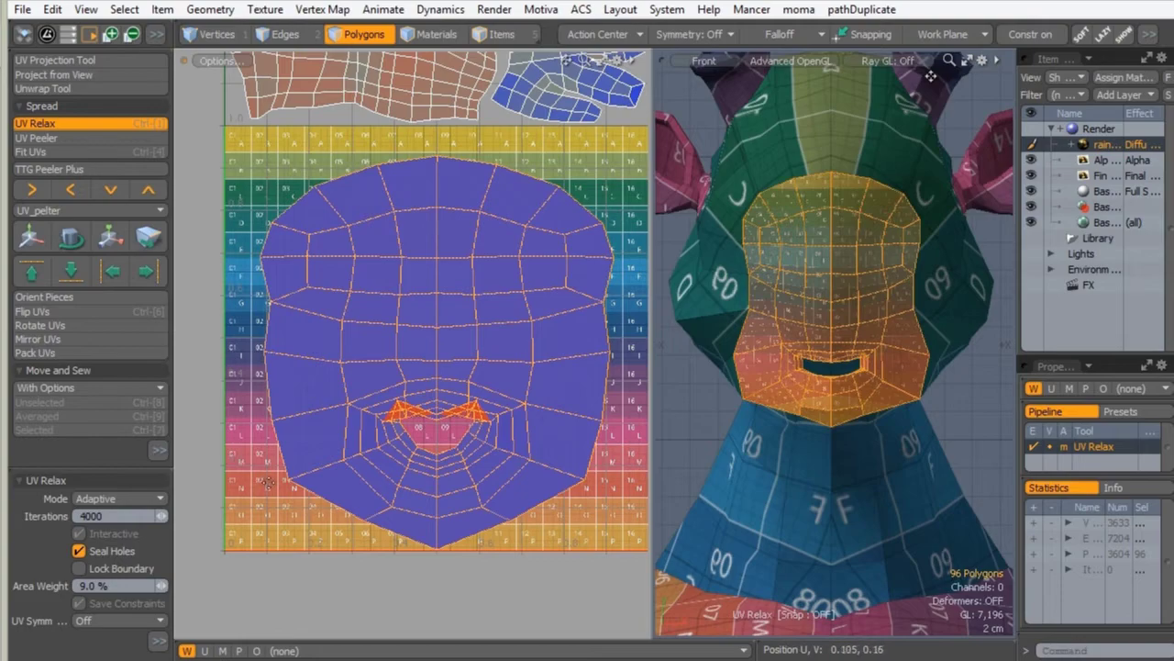
{"action": "key", "text": "Escape"}
{"action": "key", "text": "Escape"}
Examine the mouth region of the relaxed face island in the UV layout and on the model.
{"action": "scroll", "coordinate": [843, 272], "scroll_direction": "up", "scroll_amount": 3}
{"action": "scroll", "coordinate": [469, 249], "scroll_direction": "up", "scroll_amount": 2}
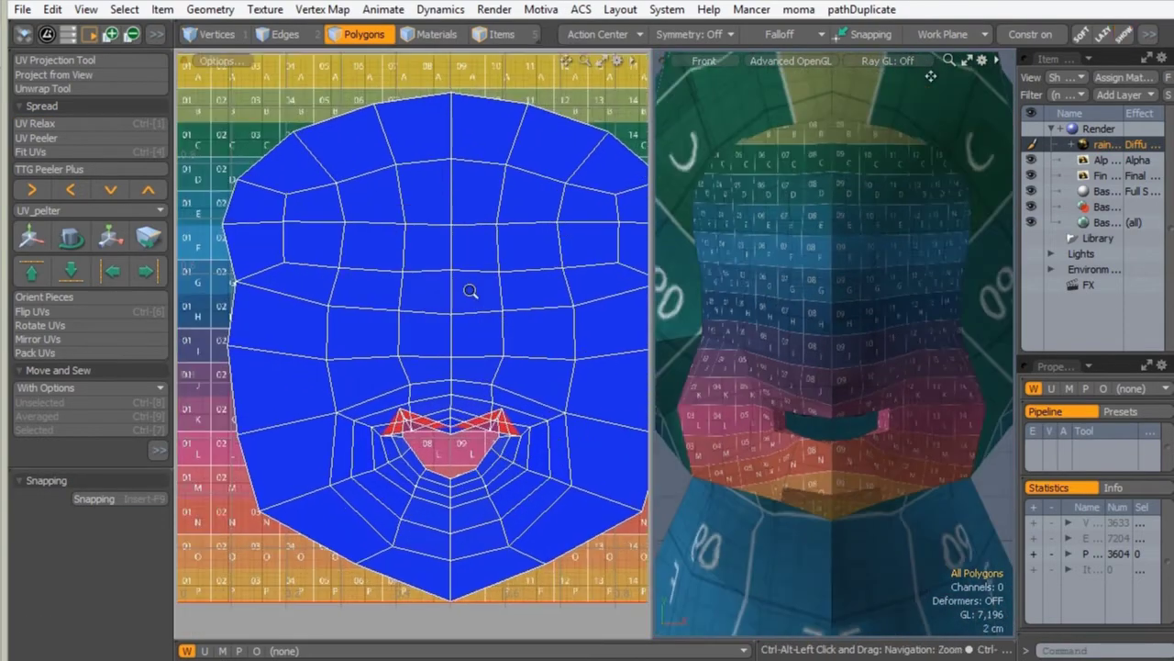
{"action": "left_click_drag", "start_coordinate": [470, 290], "coordinate": [473, 364], "text": "ctrl+alt"}
{"action": "key", "text": "KP_Decimal"}
{"action": "left_click_drag", "start_coordinate": [889, 446], "coordinate": [867, 403], "text": "alt"}
{"action": "scroll", "coordinate": [513, 377], "scroll_direction": "up", "scroll_amount": 1}
{"action": "left_click_drag", "start_coordinate": [498, 372], "coordinate": [482, 362], "text": "alt+shift"}
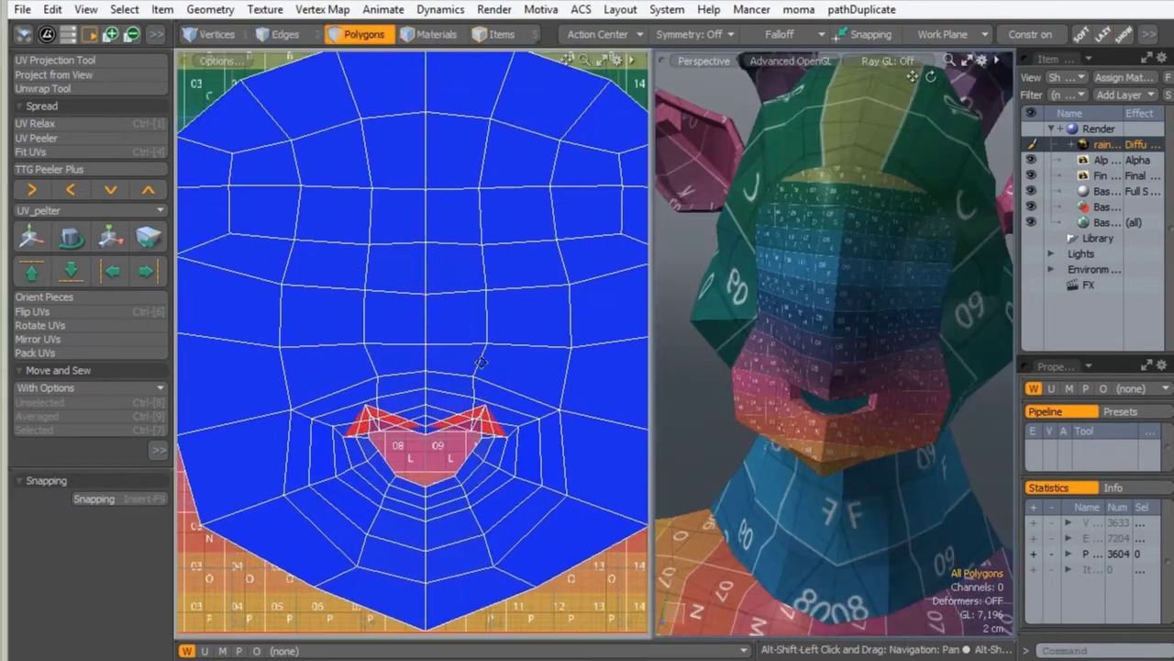
{"action": "scroll", "coordinate": [482, 362], "scroll_direction": "down", "scroll_amount": 1}
{"action": "scroll", "coordinate": [850, 349], "scroll_direction": "up", "scroll_amount": 2}
{"action": "left_click_drag", "start_coordinate": [725, 315], "coordinate": [786, 321], "text": "alt"}
{"action": "scroll", "coordinate": [441, 417], "scroll_direction": "up", "scroll_amount": 4}
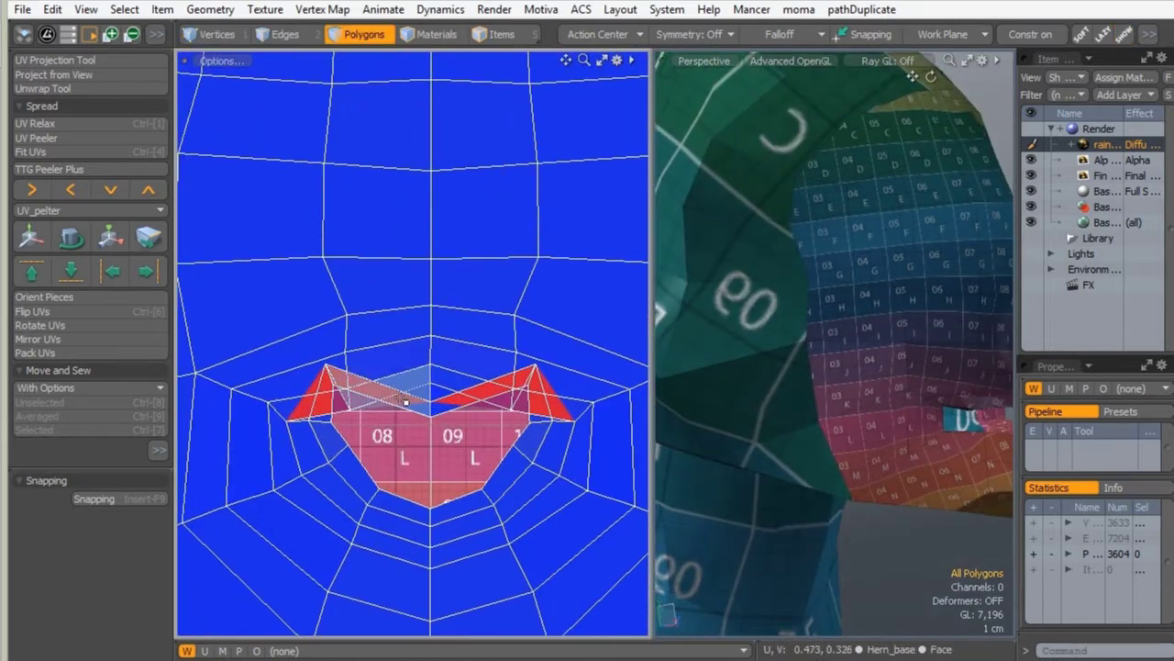
Start Element Move, undo the one-sided mouth corner move, and set UV Symmetry to U.
{"action": "key", "text": "t"}
{"action": "left_click_drag", "start_coordinate": [325, 365], "coordinate": [345, 430]}
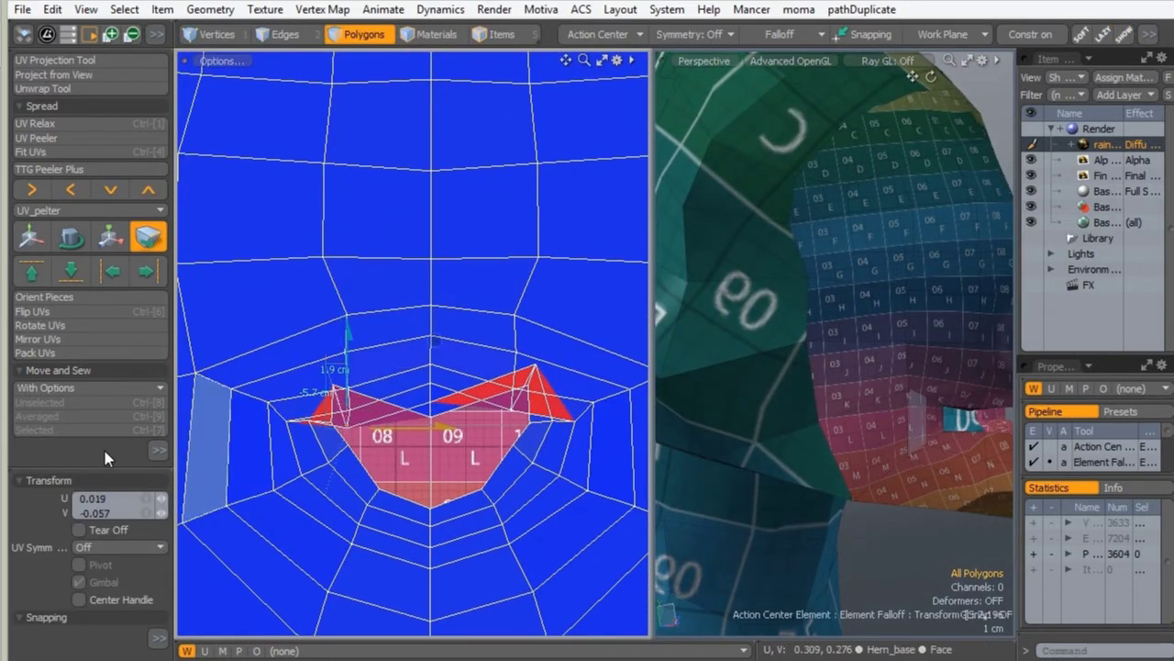
{"action": "key", "text": "ctrl+z"}
{"action": "left_click", "coordinate": [20, 481]}
{"action": "left_click_drag", "start_coordinate": [68, 466], "coordinate": [67, 331]}
{"action": "left_click", "coordinate": [19, 345]}
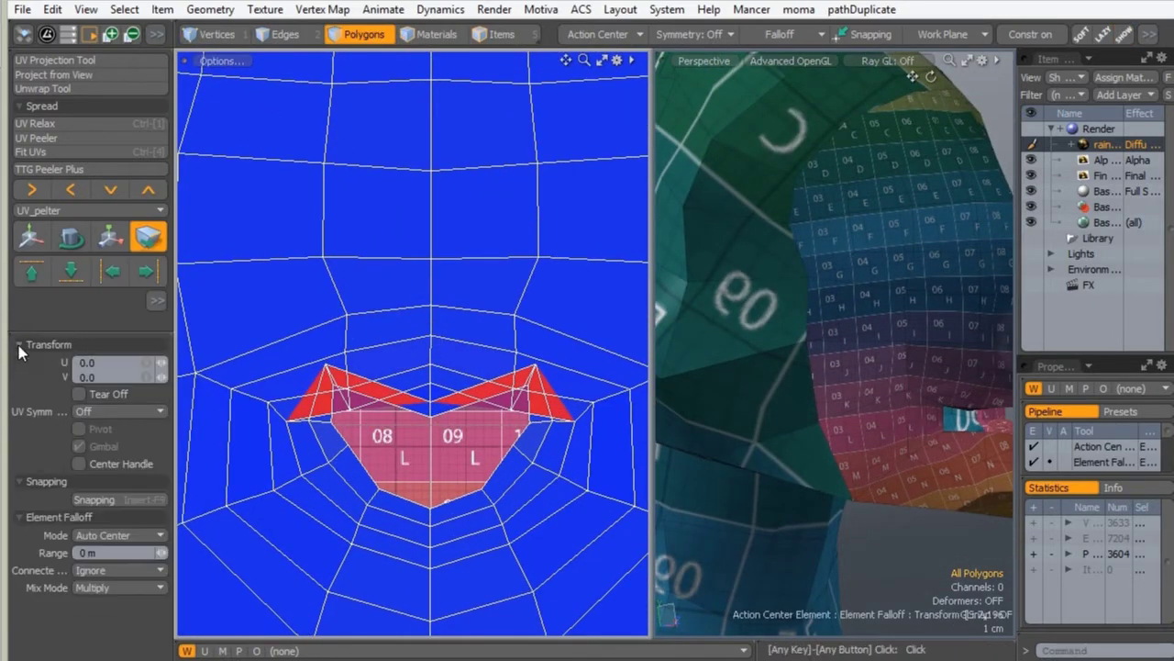
{"action": "left_click", "coordinate": [97, 424]}
Move the mouth corner points of the face island inward and down symmetrically so the overlapping corners open out.
{"action": "left_click_drag", "start_coordinate": [326, 365], "coordinate": [335, 384]}
{"action": "left_click_drag", "start_coordinate": [529, 422], "coordinate": [521, 435]}
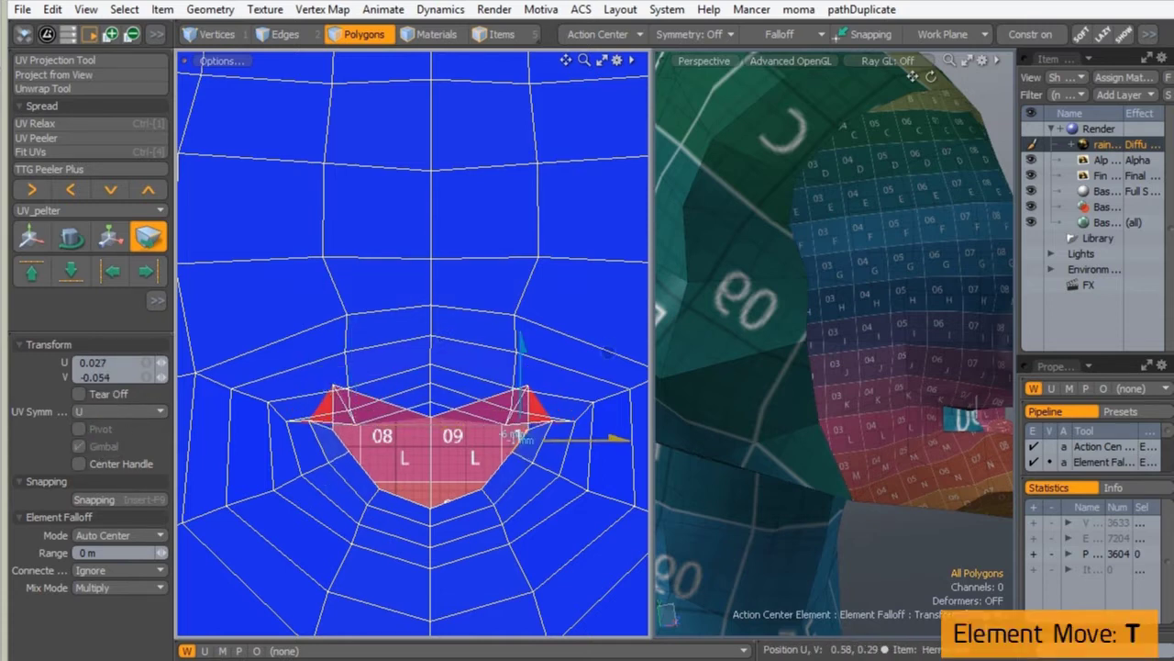
{"action": "left_click_drag", "start_coordinate": [333, 384], "coordinate": [365, 439]}
{"action": "left_click_drag", "start_coordinate": [550, 421], "coordinate": [512, 450]}
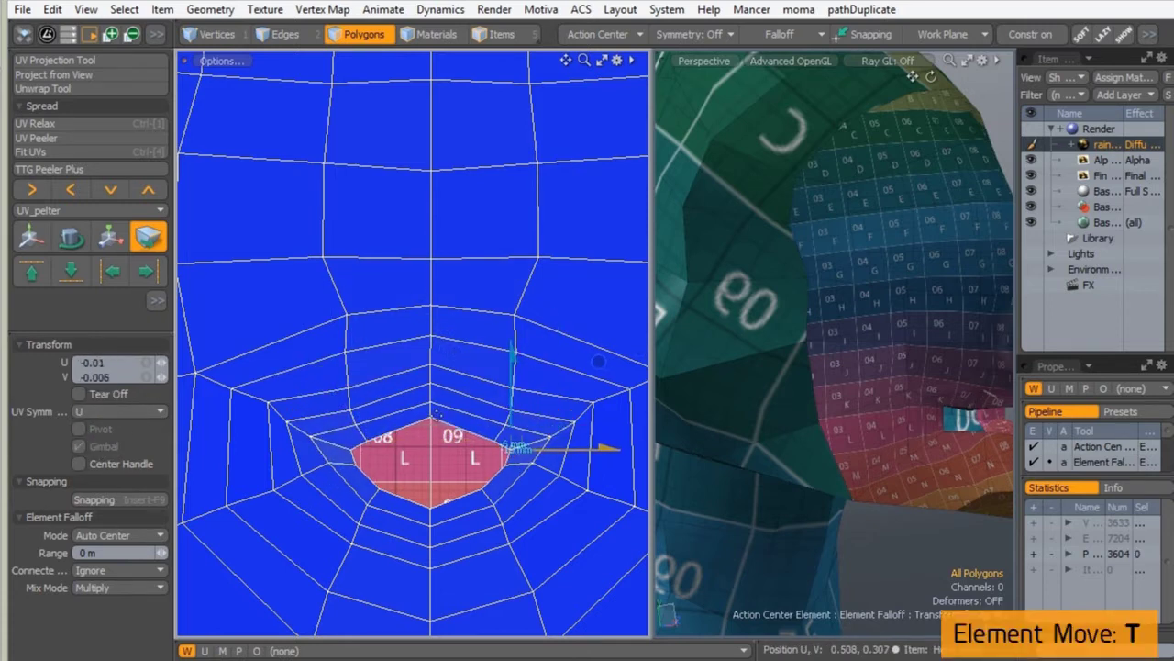
Lower the upper inner lip points and raise the bottom centre point to narrow the mouth opening in the UVs.
{"action": "left_click_drag", "start_coordinate": [431, 417], "coordinate": [430, 437]}
{"action": "left_click_drag", "start_coordinate": [431, 507], "coordinate": [431, 496]}
{"action": "left_click_drag", "start_coordinate": [519, 407], "coordinate": [467, 390]}
{"action": "left_click_drag", "start_coordinate": [432, 436], "coordinate": [430, 459]}
{"action": "left_click_drag", "start_coordinate": [367, 441], "coordinate": [371, 454]}
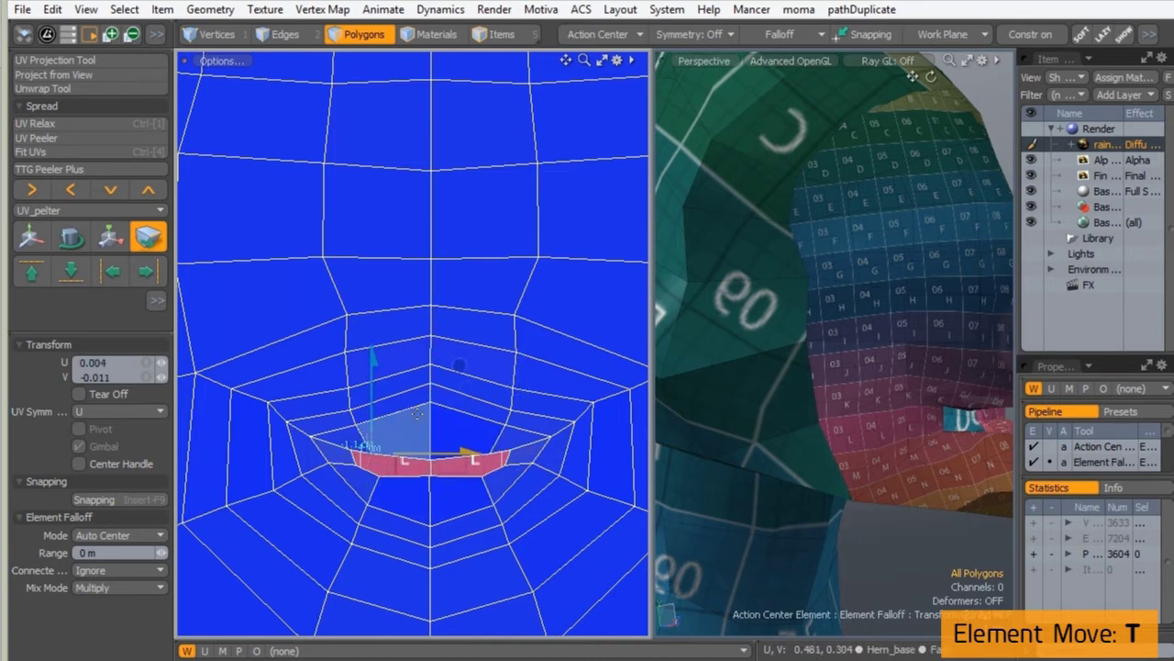
Even out the edge loops around the mouth by lowering the centre points above the lip and adjusting the corner points.
{"action": "left_click_drag", "start_coordinate": [432, 402], "coordinate": [431, 432]}
{"action": "left_click_drag", "start_coordinate": [359, 420], "coordinate": [360, 431]}
{"action": "left_click_drag", "start_coordinate": [351, 449], "coordinate": [329, 468]}
{"action": "left_click_drag", "start_coordinate": [491, 455], "coordinate": [486, 467]}
{"action": "left_click_drag", "start_coordinate": [376, 472], "coordinate": [376, 470]}
{"action": "left_click_drag", "start_coordinate": [431, 445], "coordinate": [431, 448]}
{"action": "left_click_drag", "start_coordinate": [432, 381], "coordinate": [431, 407]}
{"action": "left_click_drag", "start_coordinate": [433, 362], "coordinate": [430, 378]}
{"action": "left_click_drag", "start_coordinate": [945, 367], "coordinate": [734, 394], "text": "alt"}
{"action": "scroll", "coordinate": [403, 394], "scroll_direction": "down", "scroll_amount": 5}
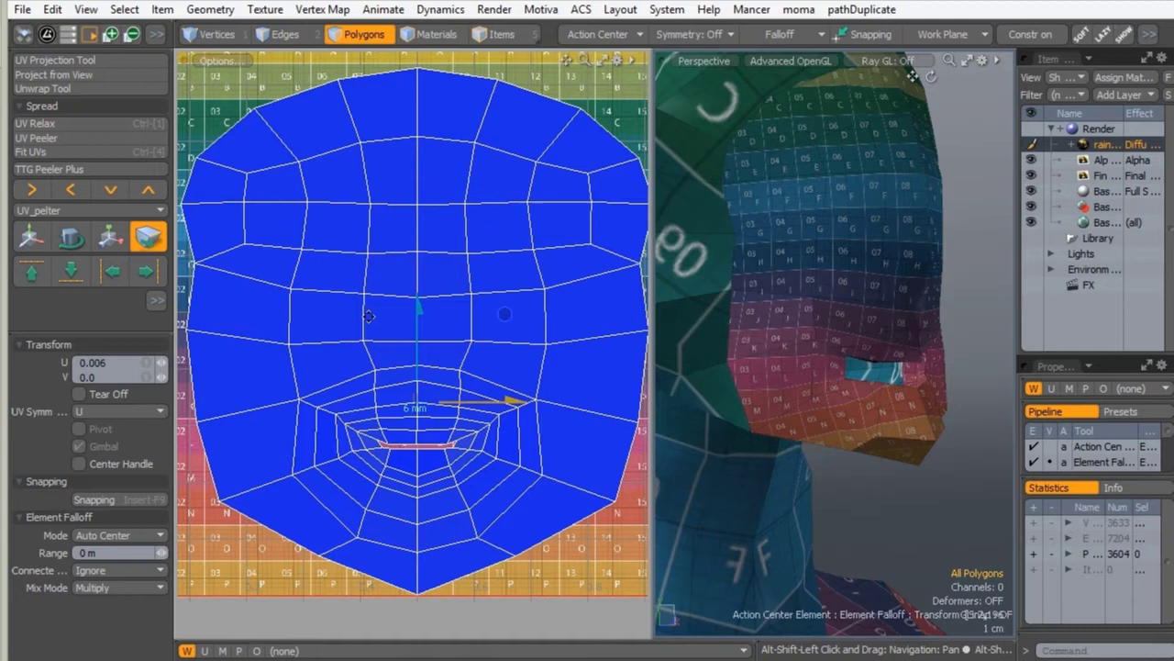
{"action": "key", "text": "q"}
Stretch the forehead area of the face island upward in V, leaving the mouth area in place.
{"action": "left_click_drag", "start_coordinate": [789, 367], "coordinate": [855, 403], "text": "alt"}
{"action": "key", "text": "ctrl+space"}
{"action": "left_click", "coordinate": [911, 440]}
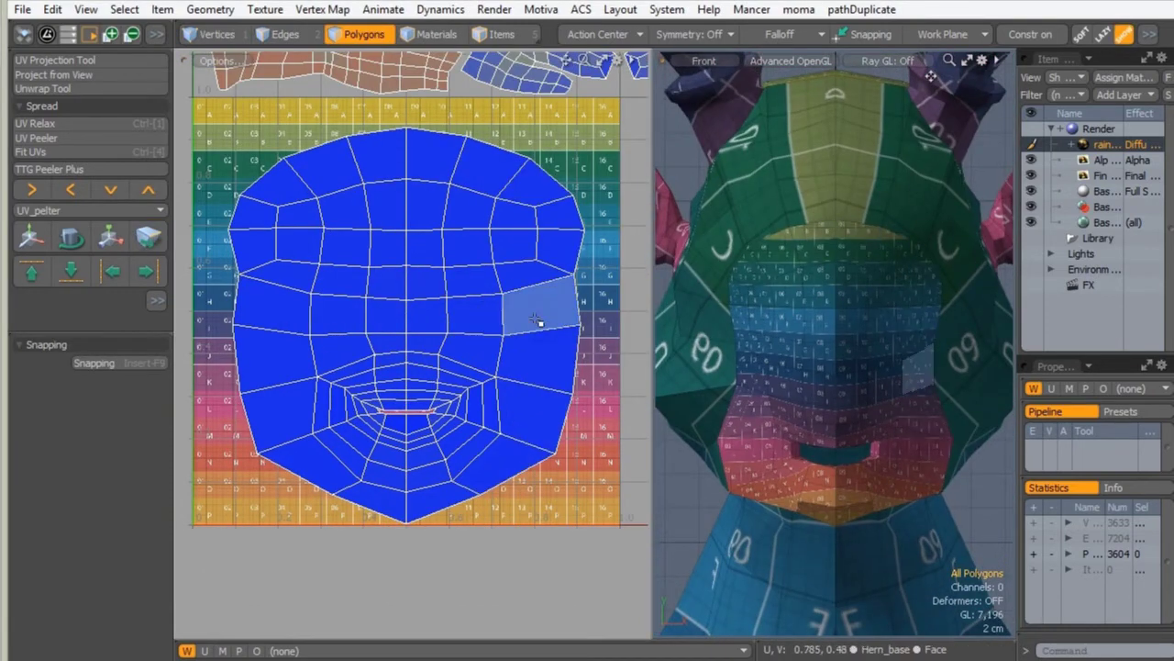
{"action": "mouse_move", "coordinate": [293, 216]}
{"action": "left_mouse_down"}
{"action": "mouse_move", "coordinate": [517, 191]}
{"action": "mouse_move", "coordinate": [370, 224]}
{"action": "mouse_move", "coordinate": [406, 170]}
{"action": "mouse_move", "coordinate": [407, 140]}
{"action": "left_mouse_up"}
{"action": "key", "text": "y"}
{"action": "left_click_drag", "start_coordinate": [406, 191], "coordinate": [406, 180]}
{"action": "key", "text": "q"}
Fit the whole face island into its UV tile with Keep Proportion enabled, and deselect it.
{"action": "double_click", "coordinate": [252, 283]}
{"action": "left_click", "coordinate": [31, 152]}
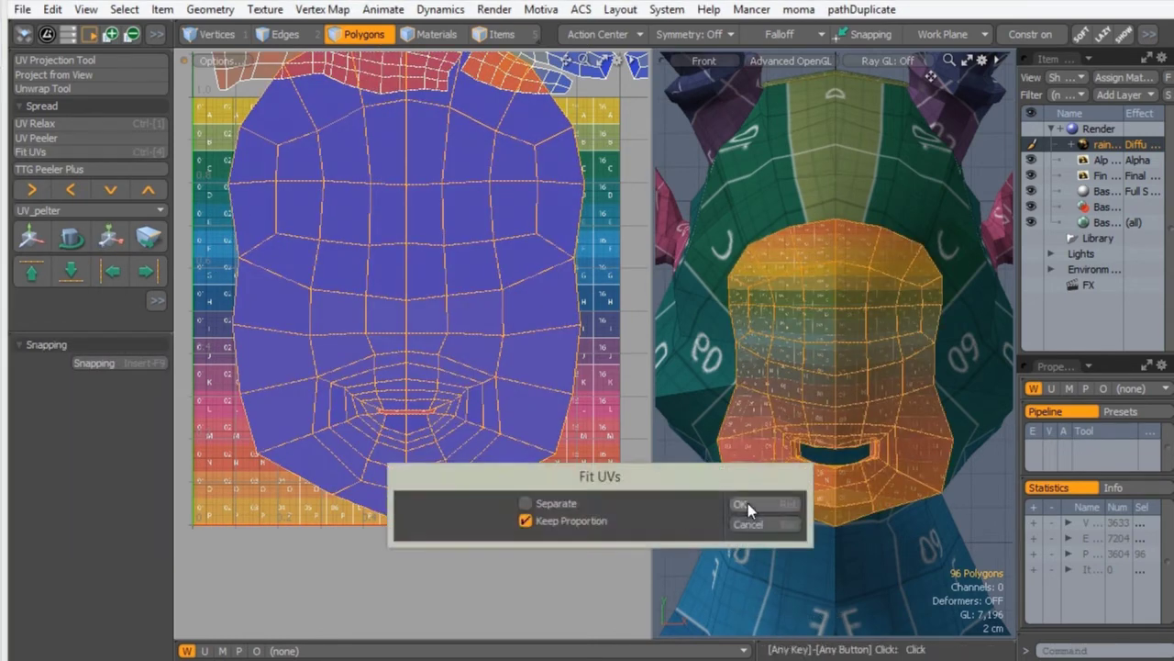
{"action": "left_click", "coordinate": [749, 508]}
{"action": "left_click", "coordinate": [597, 465]}
Select the separate island in the tile beside the face and hide its polygons.
{"action": "left_click_drag", "start_coordinate": [368, 275], "coordinate": [581, 345], "text": "alt+shift"}
{"action": "scroll", "coordinate": [388, 315], "scroll_direction": "down", "scroll_amount": 4}
{"action": "scroll", "coordinate": [404, 358], "scroll_direction": "up", "scroll_amount": 2}
{"action": "double_click", "coordinate": [445, 336]}
{"action": "double_click", "coordinate": [849, 350]}
{"action": "mouse_move", "coordinate": [236, 351]}
{"action": "left_mouse_down", "text": "ctrl+alt"}
{"action": "mouse_move", "coordinate": [186, 336]}
{"action": "mouse_move", "coordinate": [229, 332]}
{"action": "left_mouse_up", "text": "ctrl+alt"}
{"action": "left_click_drag", "start_coordinate": [309, 321], "coordinate": [222, 348], "text": "alt"}
{"action": "key", "text": "bracketright"}
{"action": "double_click", "coordinate": [589, 365], "text": "shift"}
{"action": "double_click", "coordinate": [589, 366]}
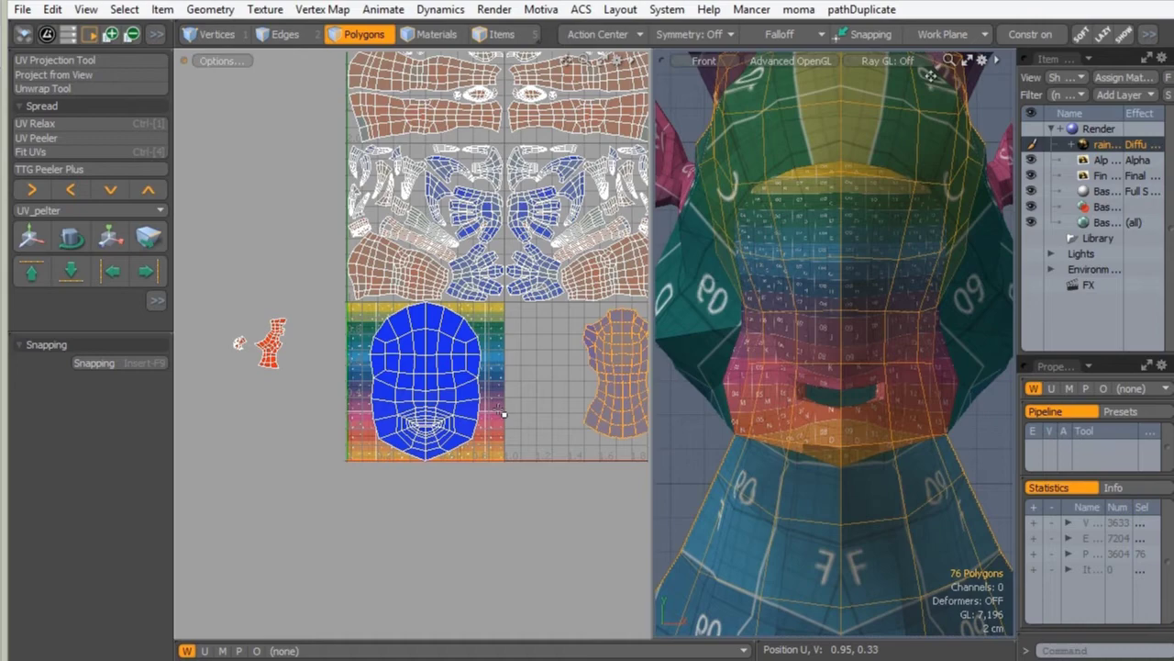
{"action": "key", "text": "h"}
Unwrap the small inner mouth island with a planar projection along Y, 167 iterations and sealed holes.
{"action": "double_click", "coordinate": [242, 347]}
{"action": "left_click", "coordinate": [42, 88]}
{"action": "left_click", "coordinate": [412, 470]}
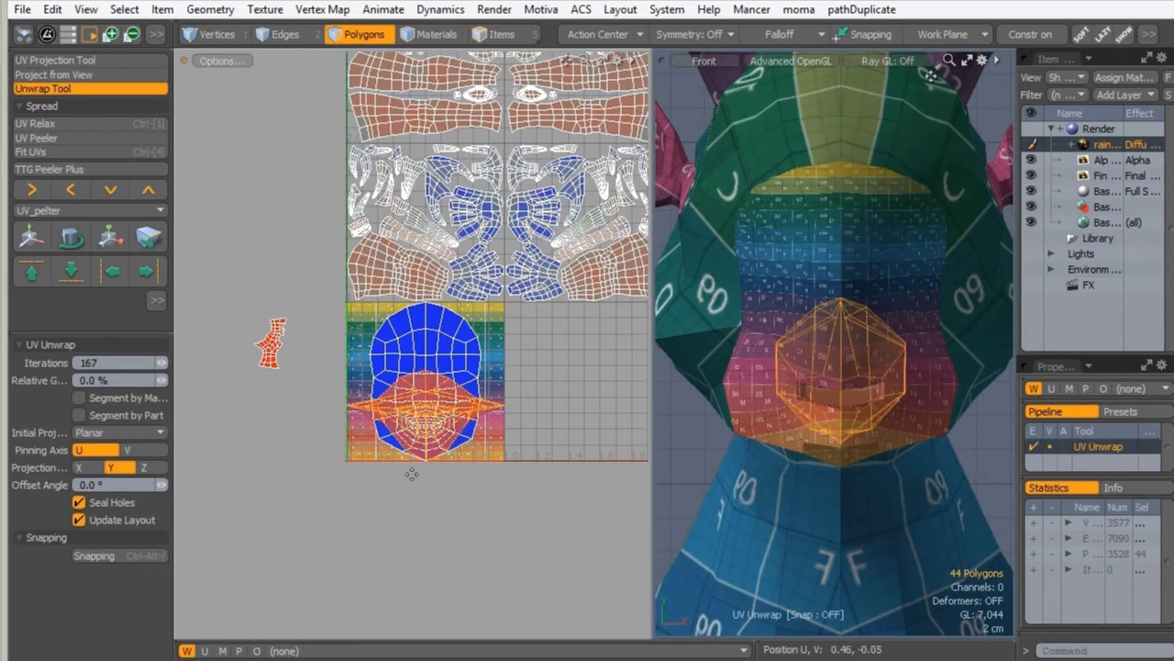
Move the unwrapped inner mouth island into the empty space below the face tile and deselect it.
{"action": "left_click_drag", "start_coordinate": [543, 335], "coordinate": [459, 343], "text": "ctrl+alt"}
{"action": "left_click_drag", "start_coordinate": [458, 344], "coordinate": [537, 259], "text": "alt+shift"}
{"action": "key", "text": "w"}
{"action": "left_click_drag", "start_coordinate": [423, 306], "coordinate": [512, 492]}
{"action": "left_click_drag", "start_coordinate": [424, 486], "coordinate": [424, 541]}
{"action": "left_click_drag", "start_coordinate": [424, 546], "coordinate": [491, 293], "text": "alt+shift"}
{"action": "left_click", "coordinate": [255, 262]}
{"action": "left_click", "coordinate": [89, 412]}
{"action": "left_click", "coordinate": [90, 397]}
{"action": "key", "text": "q"}
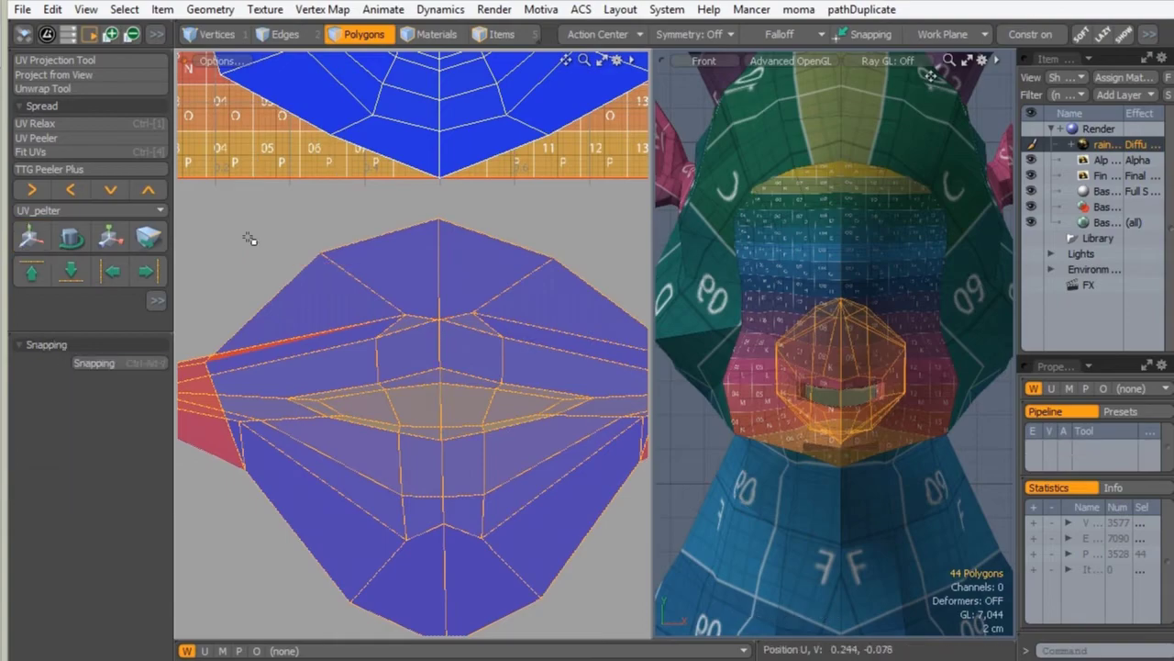
{"action": "left_click", "coordinate": [249, 238]}
Scale the face island down to roughly half the tile width and place it in the tile's upper-left area.
{"action": "left_click_drag", "start_coordinate": [852, 410], "coordinate": [847, 359], "text": "alt"}
{"action": "key", "text": "period"}
{"action": "left_click_drag", "start_coordinate": [817, 395], "coordinate": [954, 366], "text": "ctrl+alt"}
{"action": "left_click_drag", "start_coordinate": [955, 367], "coordinate": [865, 321], "text": "alt"}
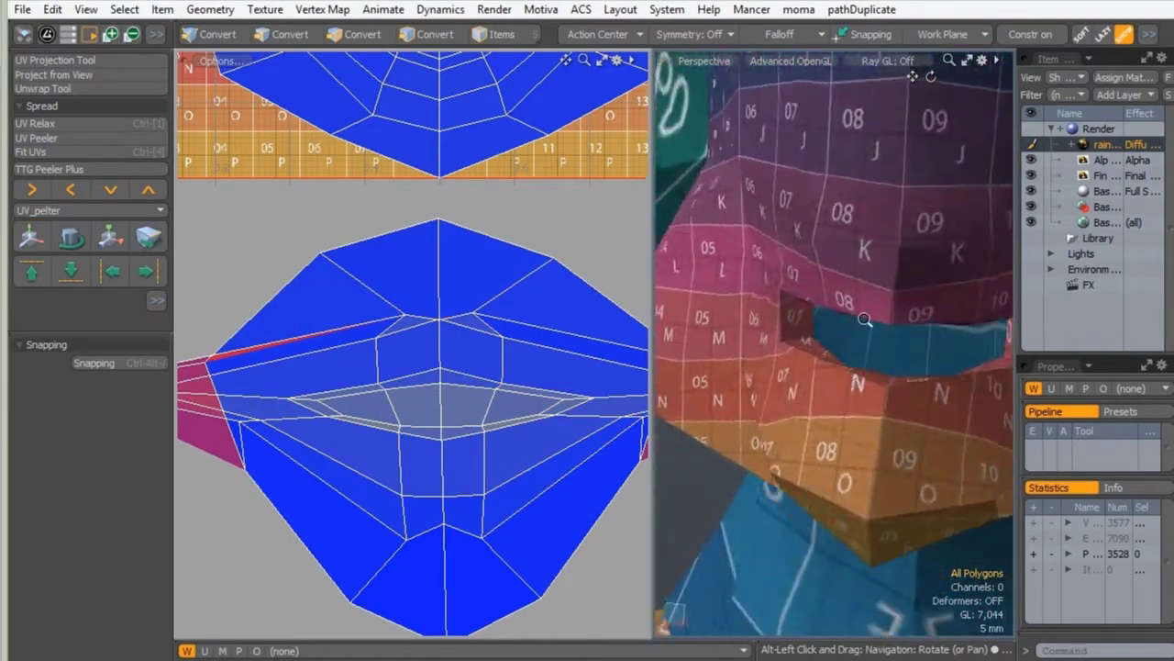
{"action": "scroll", "coordinate": [865, 320], "scroll_direction": "down", "scroll_amount": 3}
{"action": "scroll", "coordinate": [413, 344], "scroll_direction": "down", "scroll_amount": 5}
{"action": "left_click_drag", "start_coordinate": [420, 188], "coordinate": [410, 352], "text": "alt+shift"}
{"action": "double_click", "coordinate": [391, 248]}
{"action": "key", "text": "y"}
{"action": "key", "text": "w"}
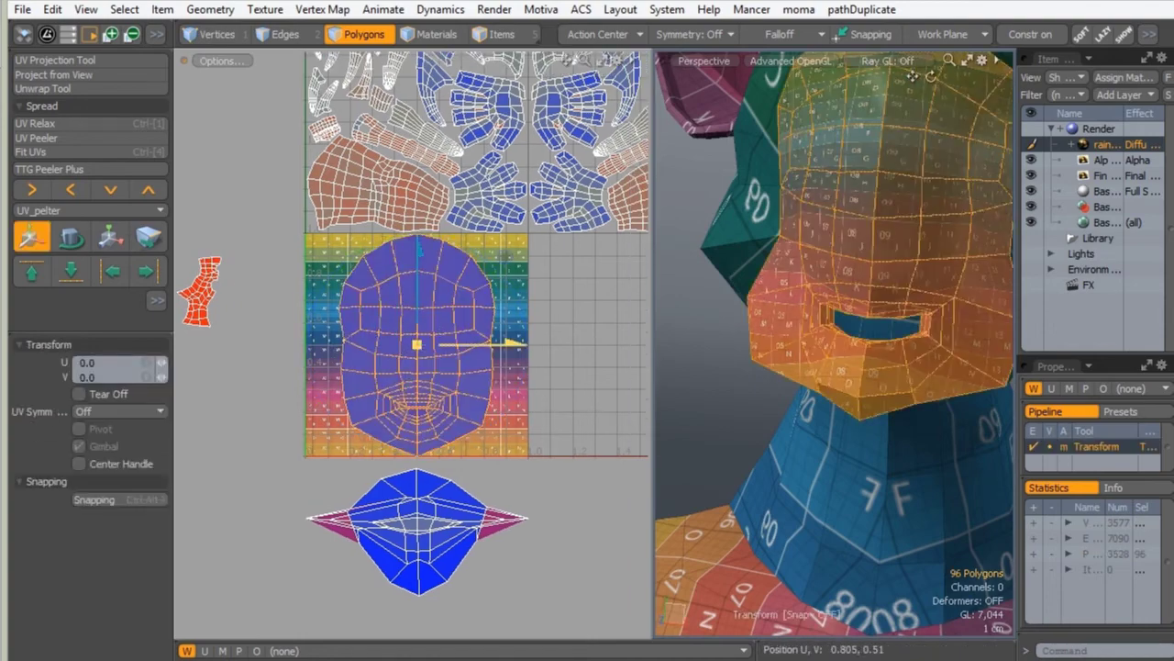
{"action": "left_click_drag", "start_coordinate": [484, 343], "coordinate": [455, 343]}
{"action": "key", "text": "r"}
{"action": "left_click_drag", "start_coordinate": [474, 258], "coordinate": [453, 221]}
{"action": "key", "text": "w"}
{"action": "key", "text": "q"}
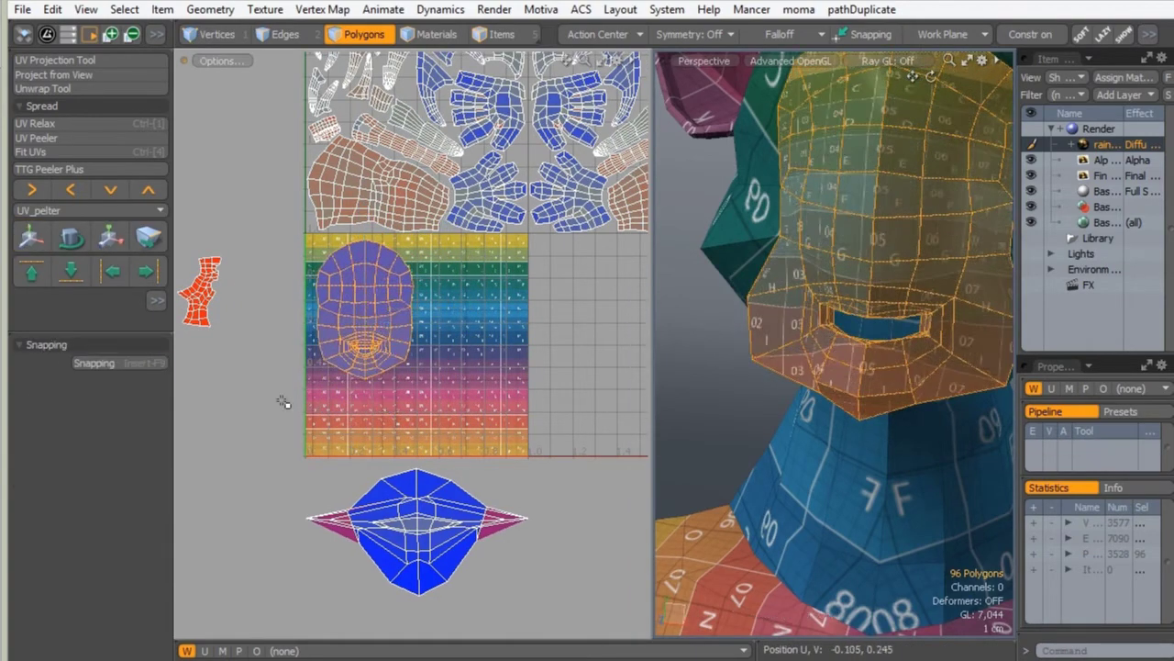
Select the small overlapping head-and-neck island and move it into the tile beside the face island.
{"action": "double_click", "coordinate": [201, 290]}
{"action": "left_click_drag", "start_coordinate": [978, 376], "coordinate": [898, 401], "text": "ctrl+alt"}
{"action": "left_click_drag", "start_coordinate": [841, 260], "coordinate": [753, 229], "text": "alt"}
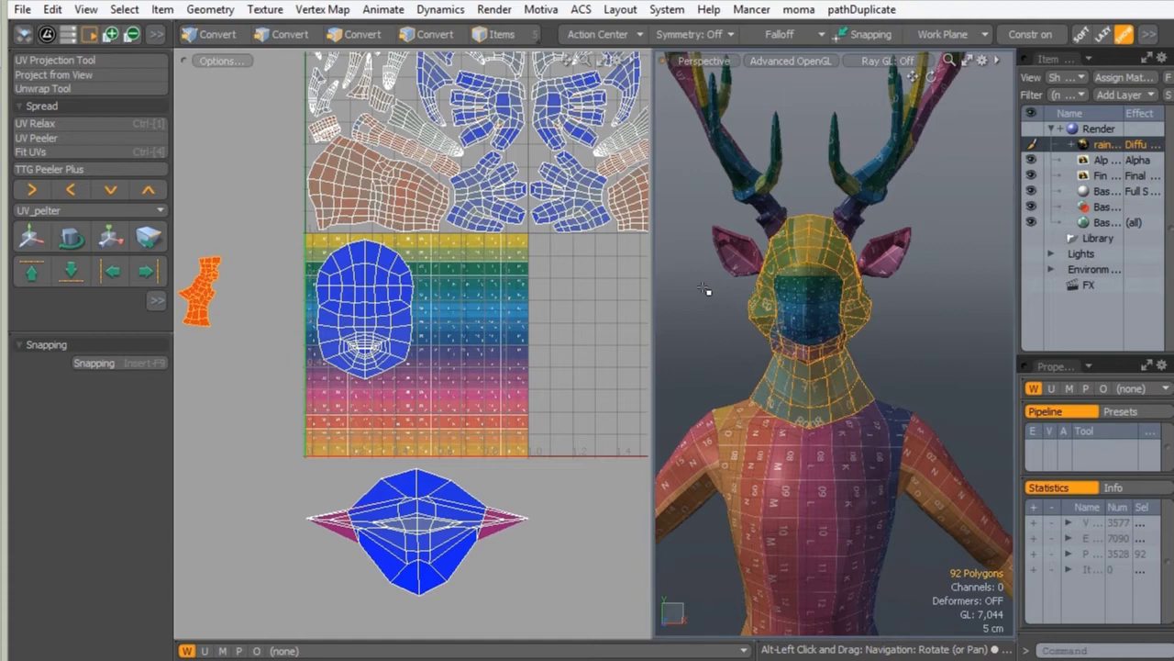
{"action": "key", "text": "w"}
{"action": "left_click_drag", "start_coordinate": [286, 203], "coordinate": [564, 213]}
{"action": "key", "text": "q"}
Enlarge the head-and-neck island uniformly to 287.5% and shift it by -0.085 in U and -0.22 in V.
{"action": "key", "text": "w"}
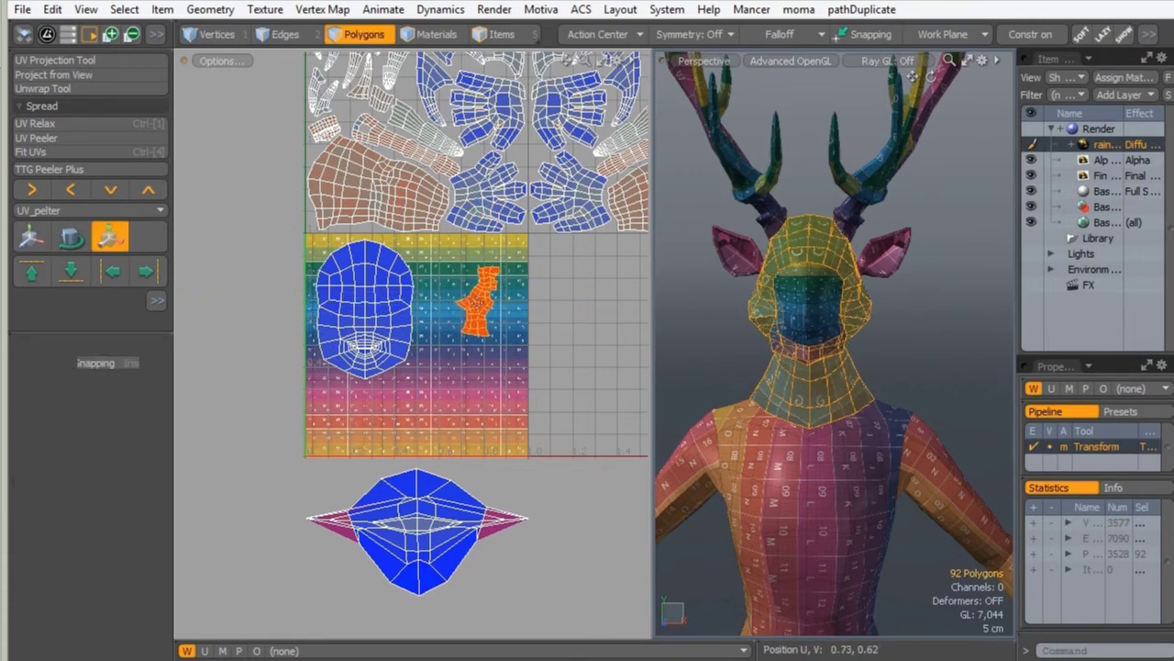
{"action": "left_click_drag", "start_coordinate": [560, 210], "coordinate": [642, 210]}
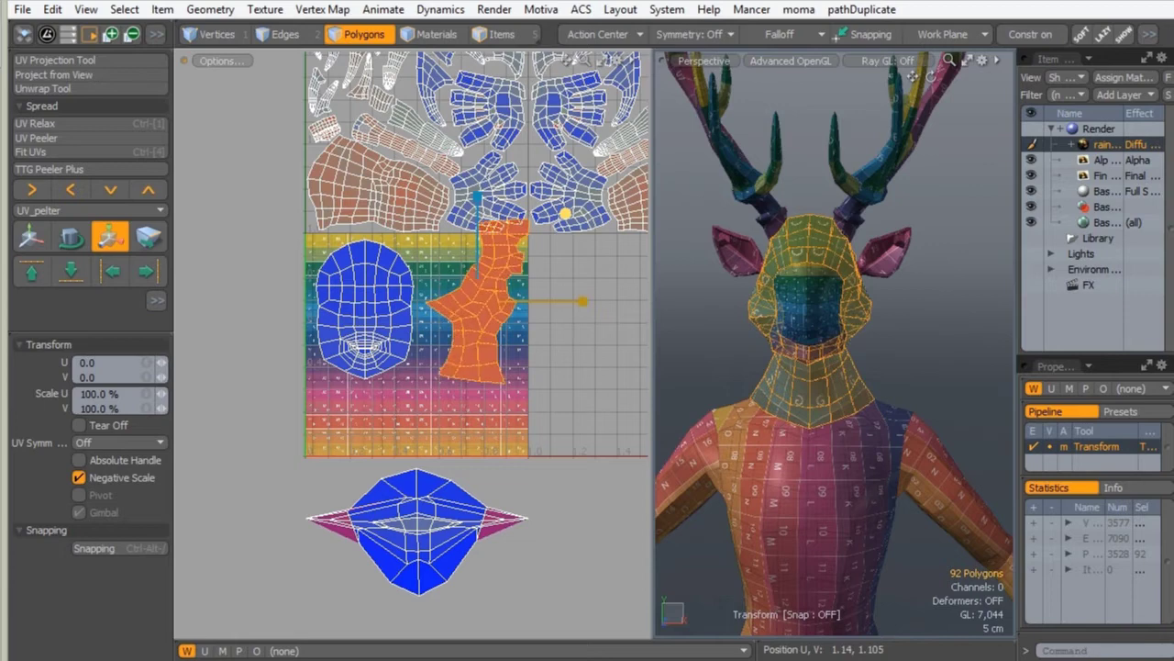
{"action": "left_click_drag", "start_coordinate": [564, 214], "coordinate": [636, 154]}
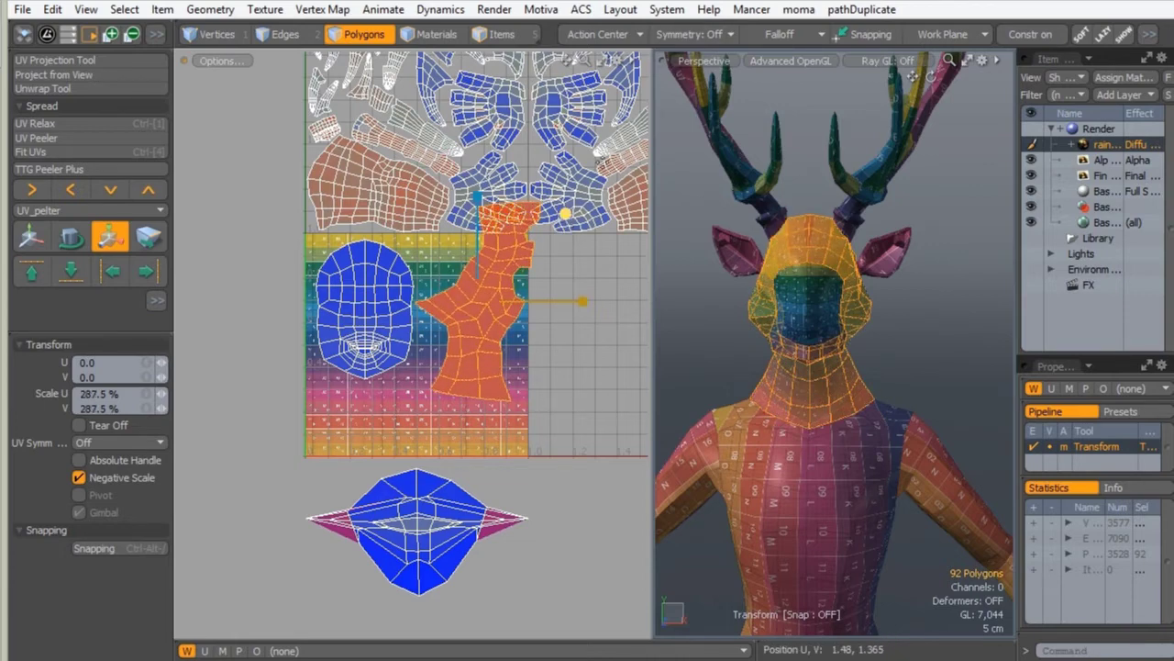
{"action": "key", "text": "w"}
{"action": "left_click_drag", "start_coordinate": [585, 197], "coordinate": [564, 245]}
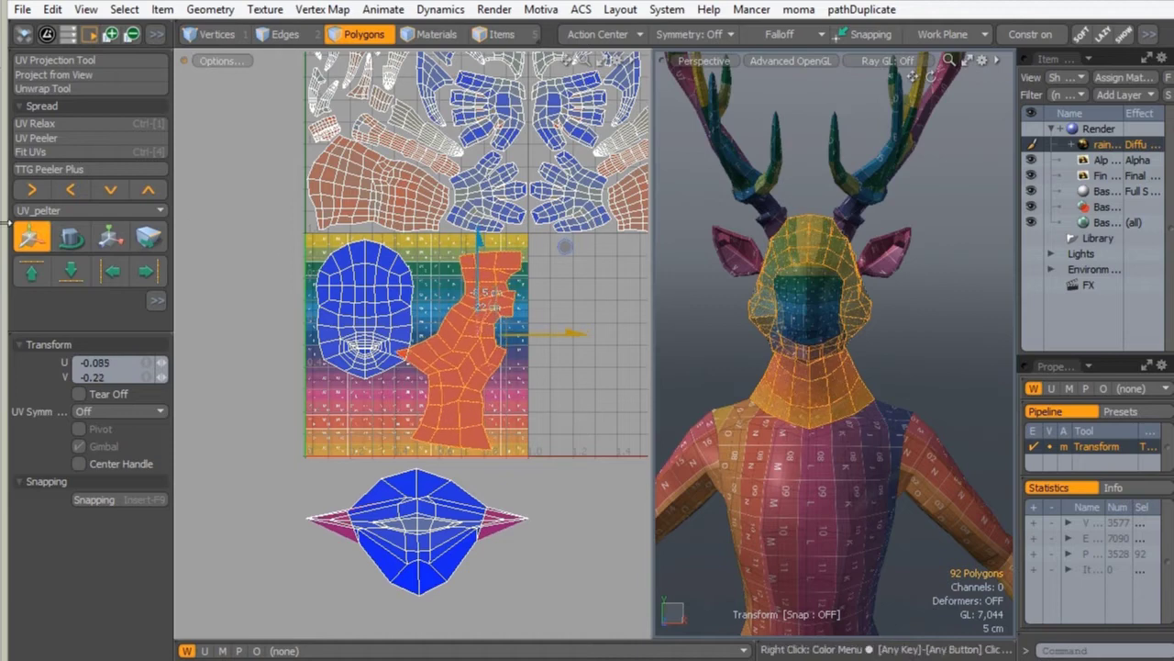
Try relaxing the head-and-neck island in Adaptive mode with 4000 iterations, with and without Seal Holes and with Lock Boundary, undoing each attempt.
{"action": "left_click", "coordinate": [38, 125]}
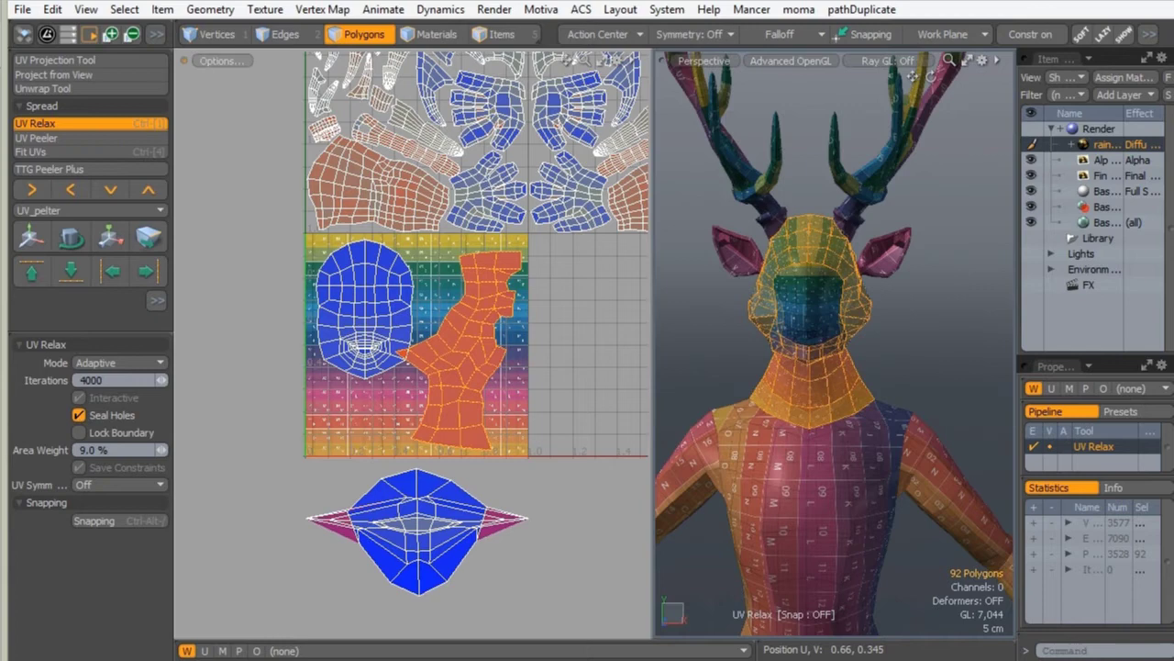
{"action": "left_click", "coordinate": [452, 378]}
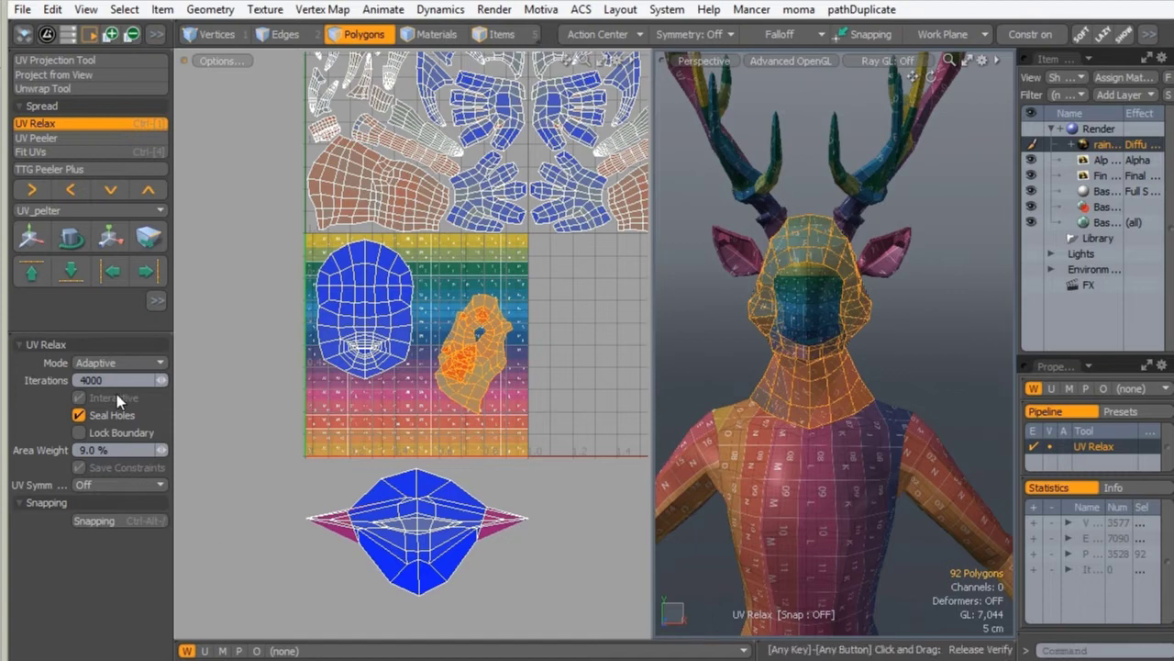
{"action": "left_click", "coordinate": [459, 290]}
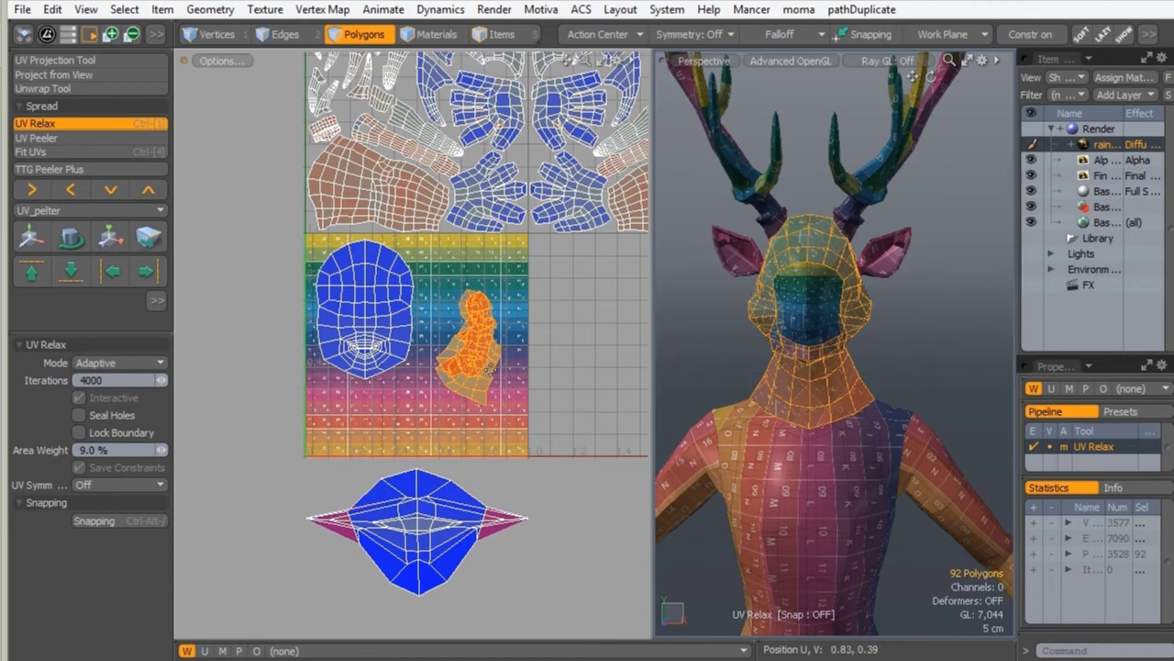
{"action": "left_click", "coordinate": [104, 127]}
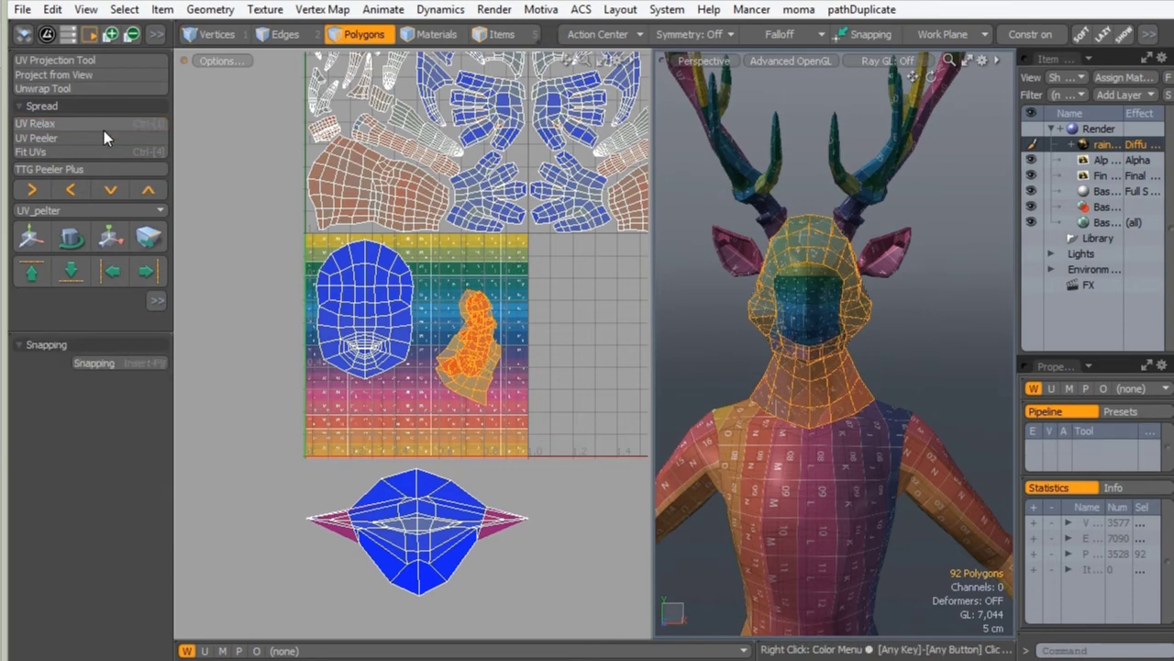
{"action": "key", "text": "ctrl+z"}
{"action": "key", "text": "ctrl+z"}
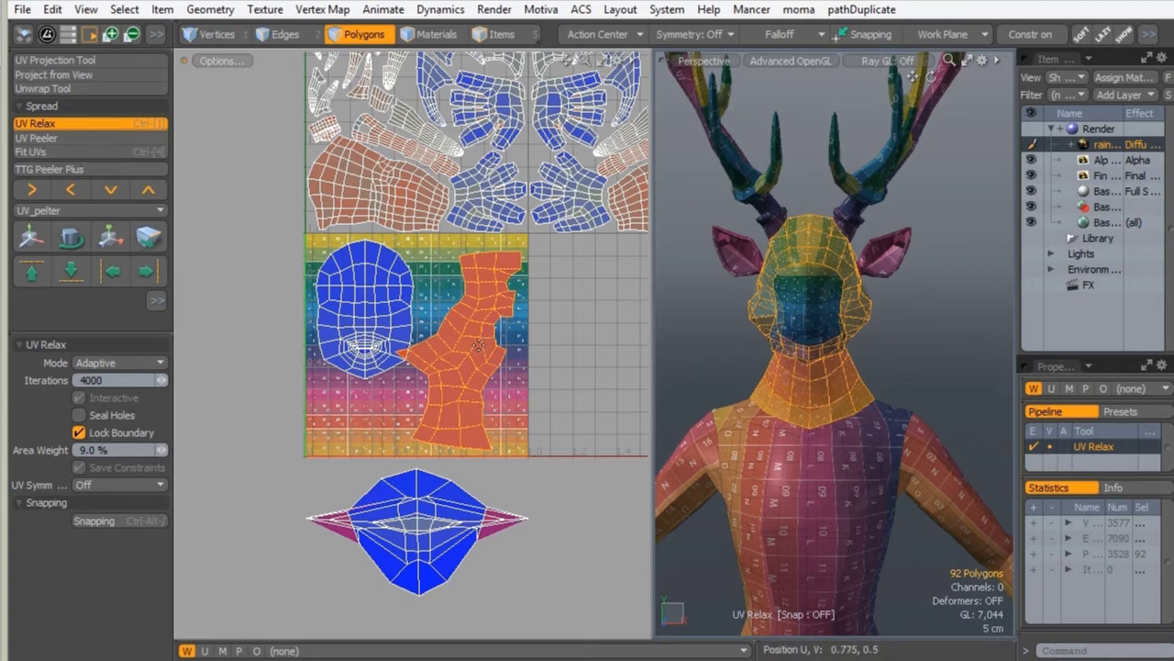
{"action": "left_click", "coordinate": [477, 345]}
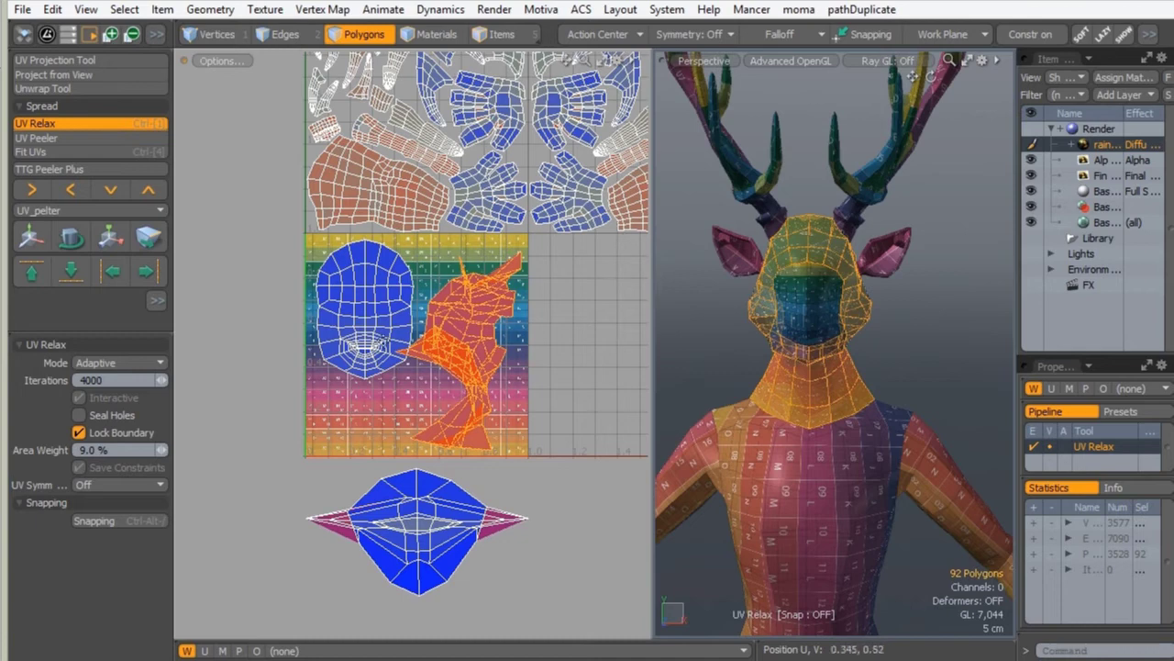
{"action": "left_click", "coordinate": [72, 122]}
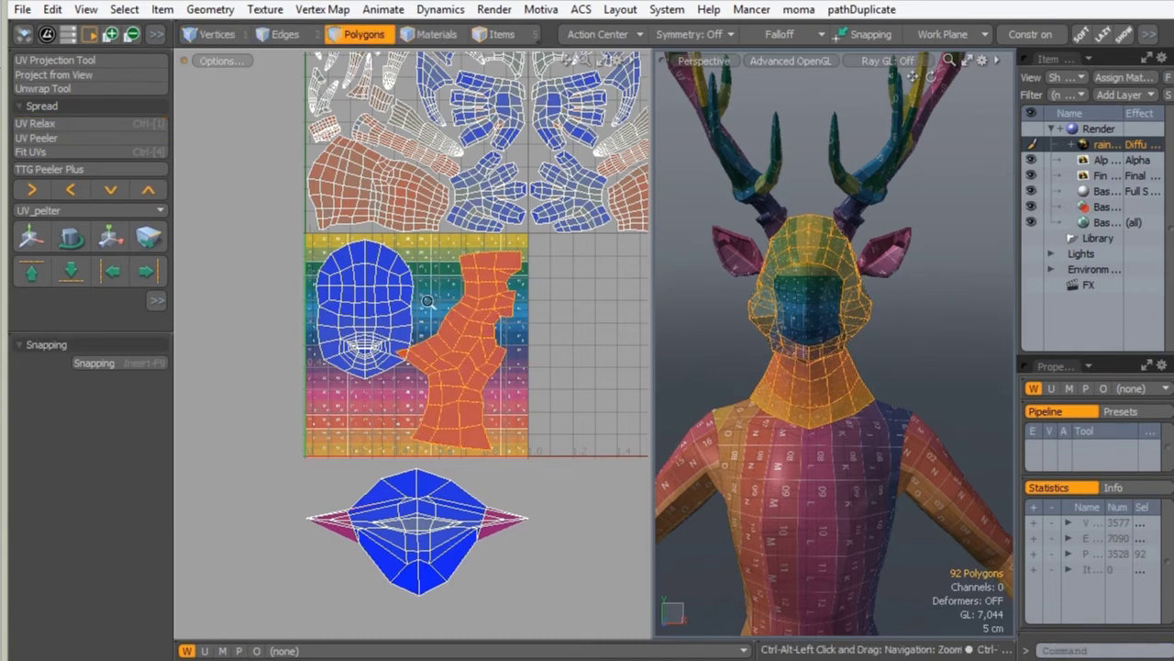
Shift the head-and-neck island toward the tile's right border and rotate it slightly counterclockwise.
{"action": "scroll", "coordinate": [429, 300], "scroll_direction": "down", "scroll_amount": 2}
{"action": "left_click_drag", "start_coordinate": [484, 304], "coordinate": [464, 312], "text": "alt+shift"}
{"action": "scroll", "coordinate": [464, 312], "scroll_direction": "up", "scroll_amount": 5}
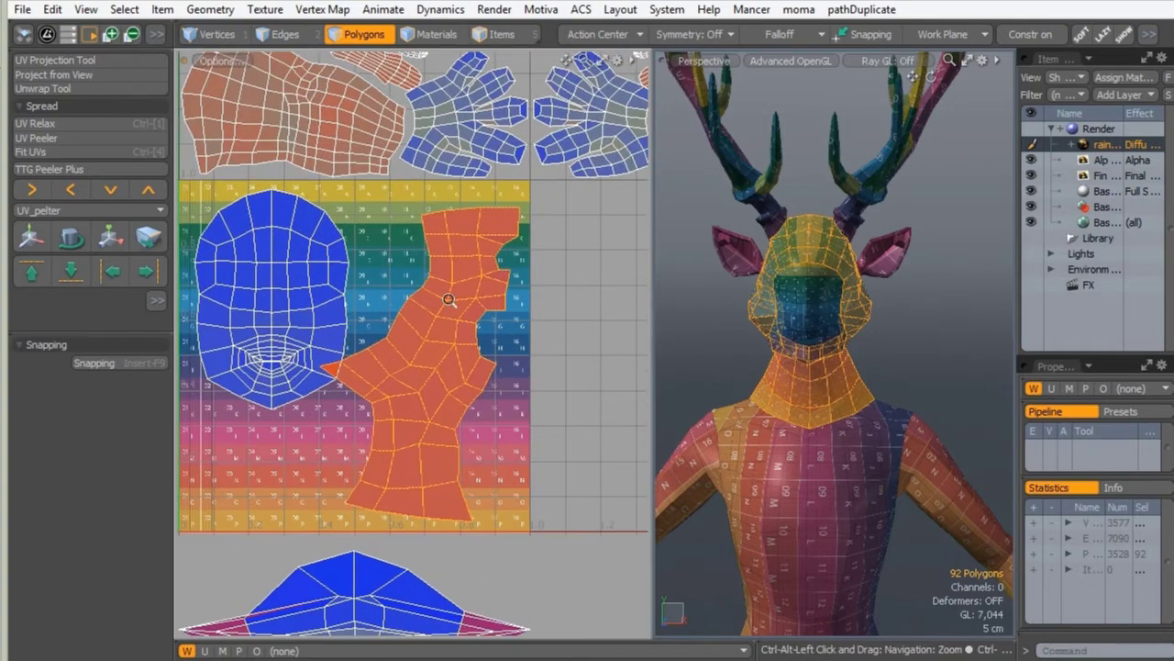
{"action": "key", "text": "w"}
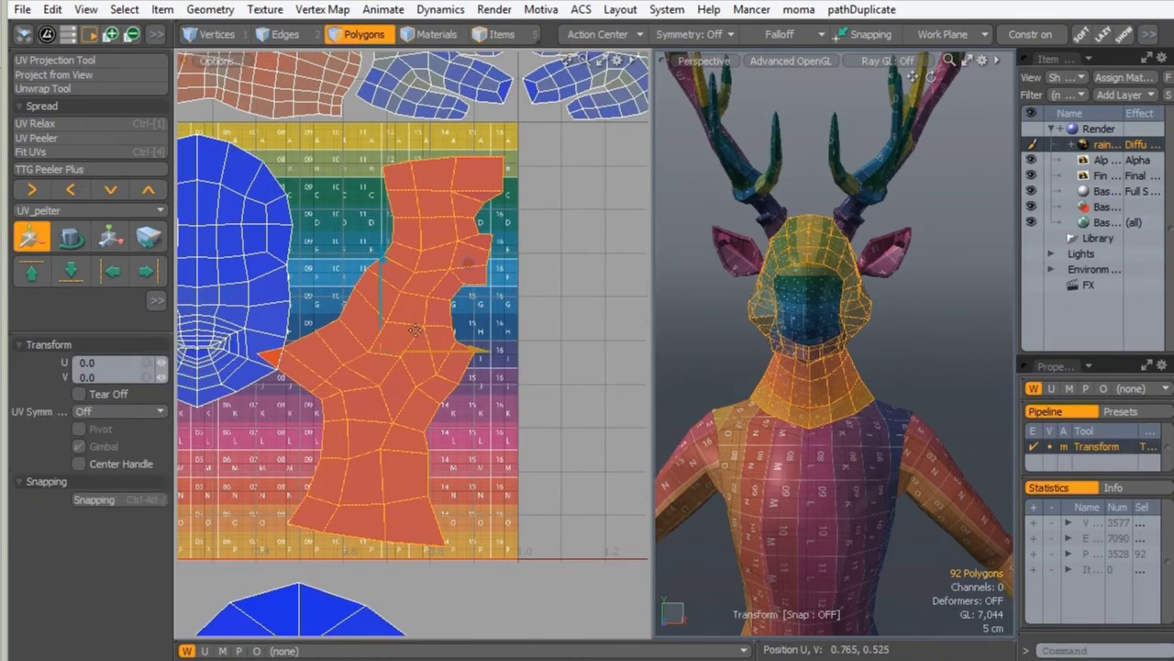
{"action": "left_click_drag", "start_coordinate": [417, 333], "coordinate": [431, 333]}
{"action": "key", "text": "e"}
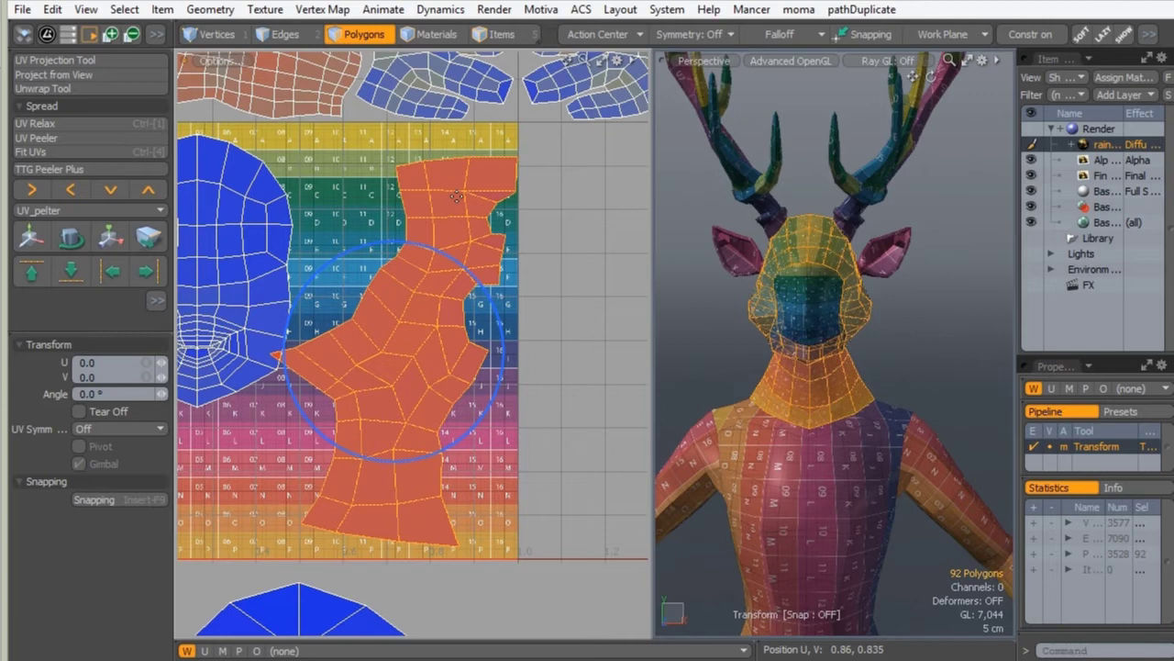
{"action": "mouse_move", "coordinate": [446, 257]}
{"action": "left_mouse_down"}
{"action": "mouse_move", "coordinate": [417, 244]}
{"action": "mouse_move", "coordinate": [438, 254]}
{"action": "left_mouse_up"}
Enlarge the rotated head-and-neck island to fill the tile's height and align it along the right border.
{"action": "key", "text": "w"}
{"action": "left_click_drag", "start_coordinate": [440, 320], "coordinate": [456, 328]}
{"action": "key", "text": "r"}
{"action": "left_click_drag", "start_coordinate": [491, 267], "coordinate": [504, 248]}
{"action": "key", "text": "w"}
{"action": "left_click_drag", "start_coordinate": [398, 341], "coordinate": [393, 350]}
{"action": "key", "text": "r"}
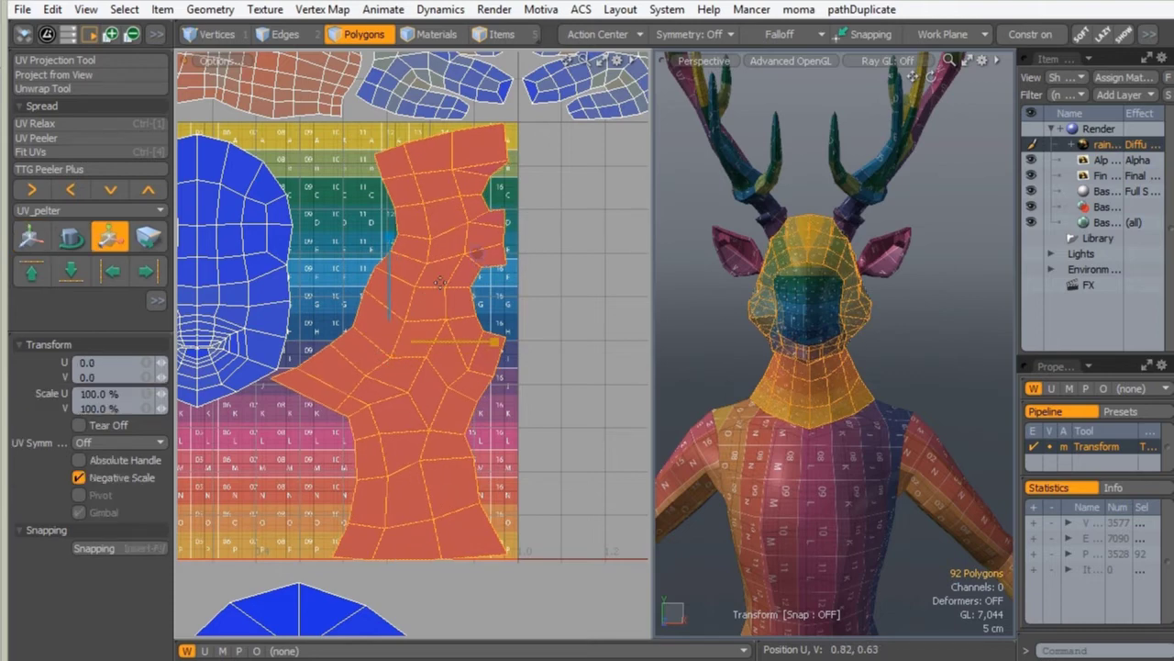
Scale the head-and-neck island to 94.5%, move it 0.02 in U, and deselect it.
{"action": "left_click_drag", "start_coordinate": [476, 254], "coordinate": [470, 256]}
{"action": "key", "text": "t"}
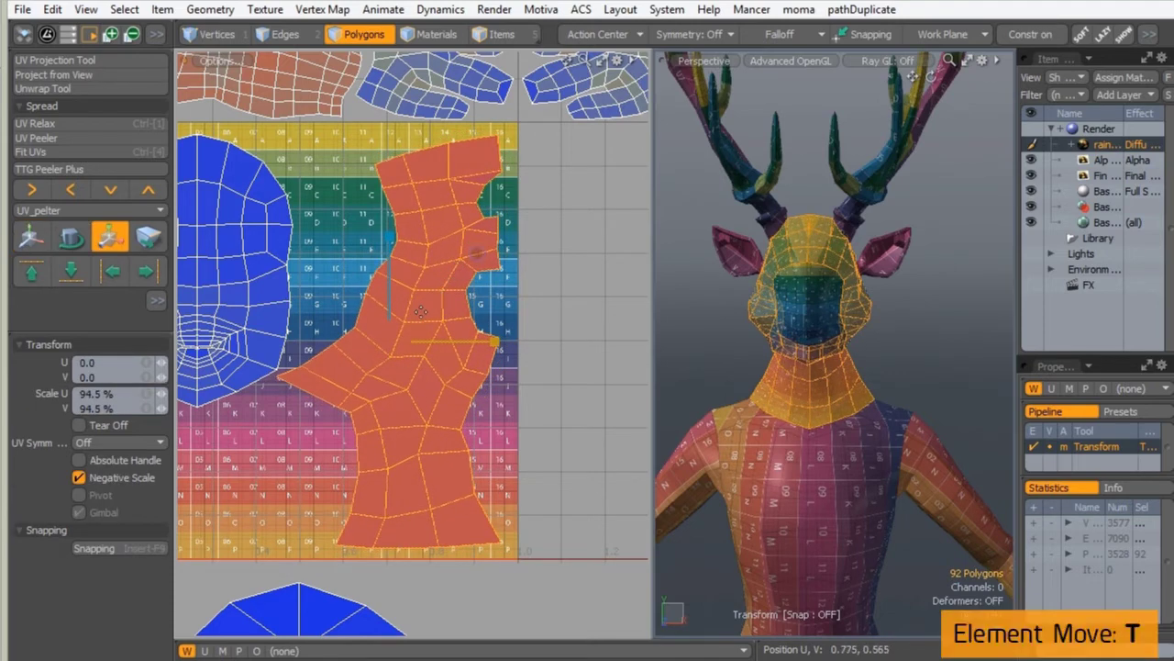
{"action": "left_click_drag", "start_coordinate": [390, 343], "coordinate": [395, 345]}
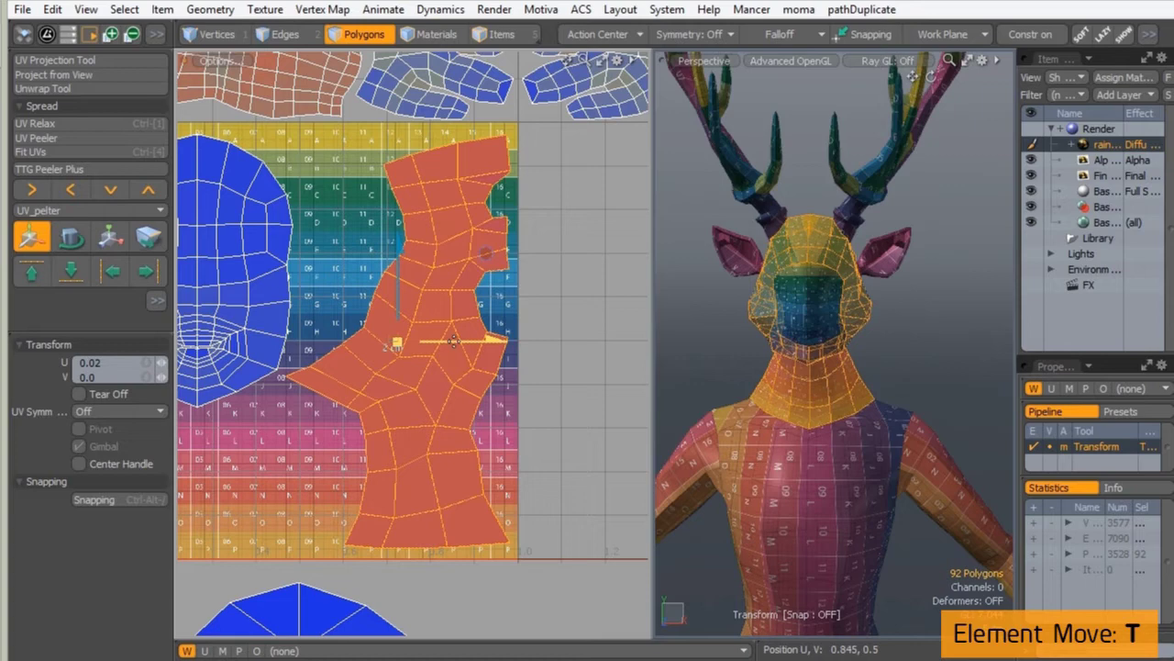
{"action": "key", "text": "space"}
{"action": "left_click", "coordinate": [341, 240]}
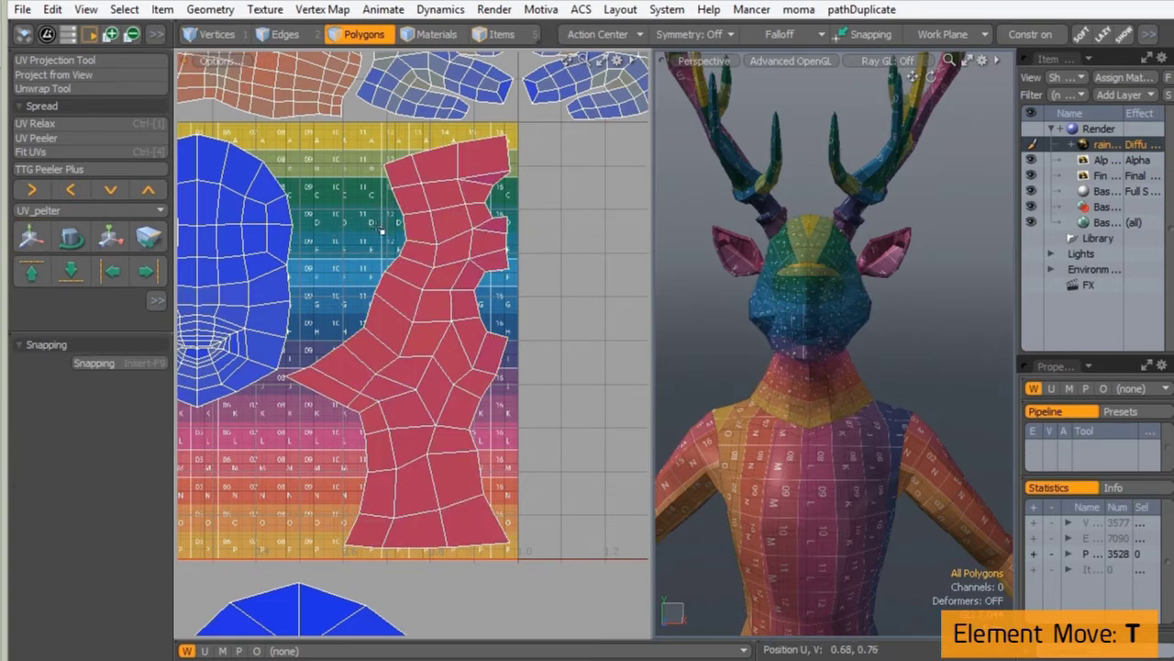
Use Element Move to adjust individual border points along both sides of the head-and-neck island.
{"action": "key", "text": "t"}
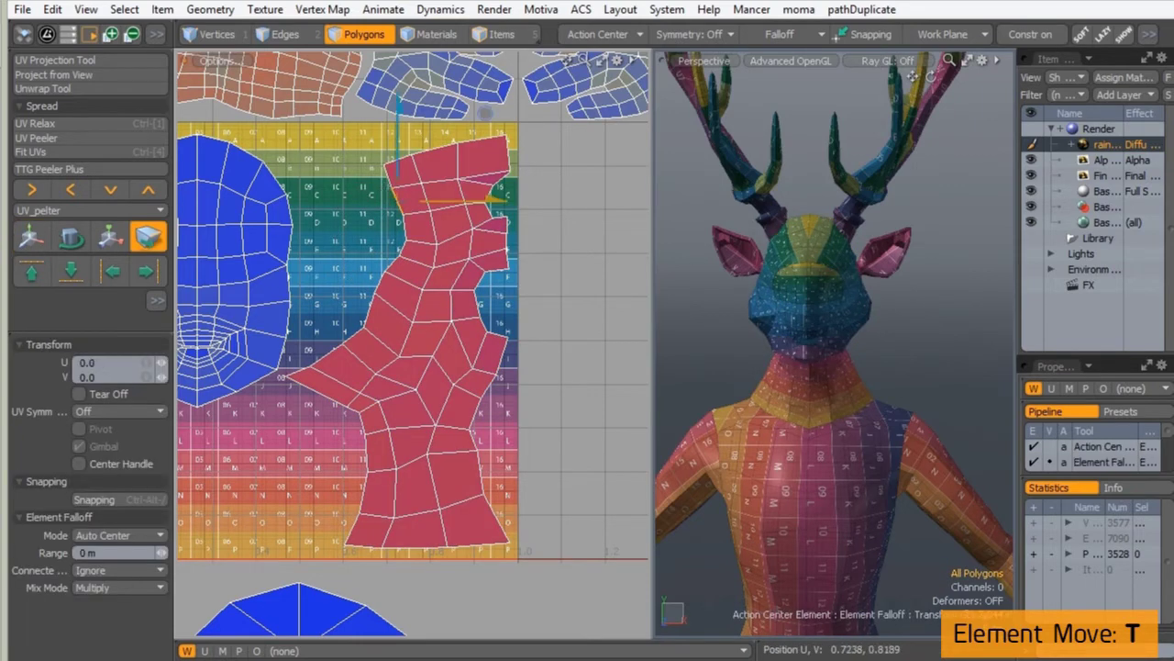
{"action": "left_click_drag", "start_coordinate": [484, 112], "coordinate": [477, 113]}
{"action": "left_click_drag", "start_coordinate": [406, 243], "coordinate": [401, 242]}
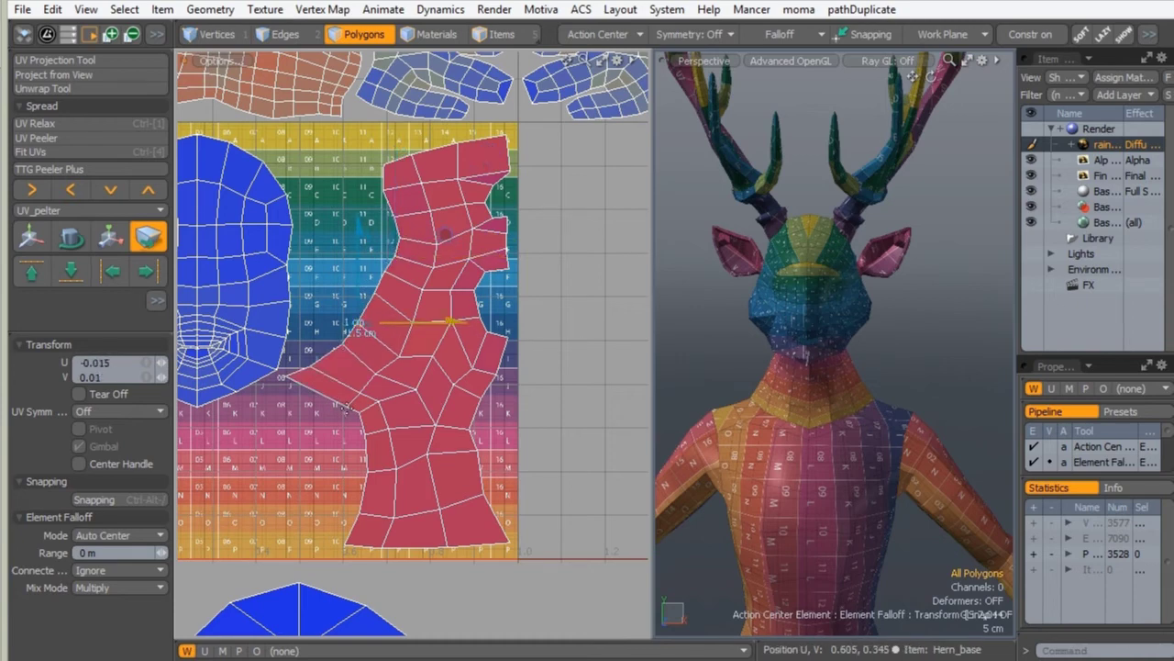
{"action": "left_click_drag", "start_coordinate": [353, 415], "coordinate": [346, 531]}
{"action": "left_click_drag", "start_coordinate": [467, 425], "coordinate": [474, 430]}
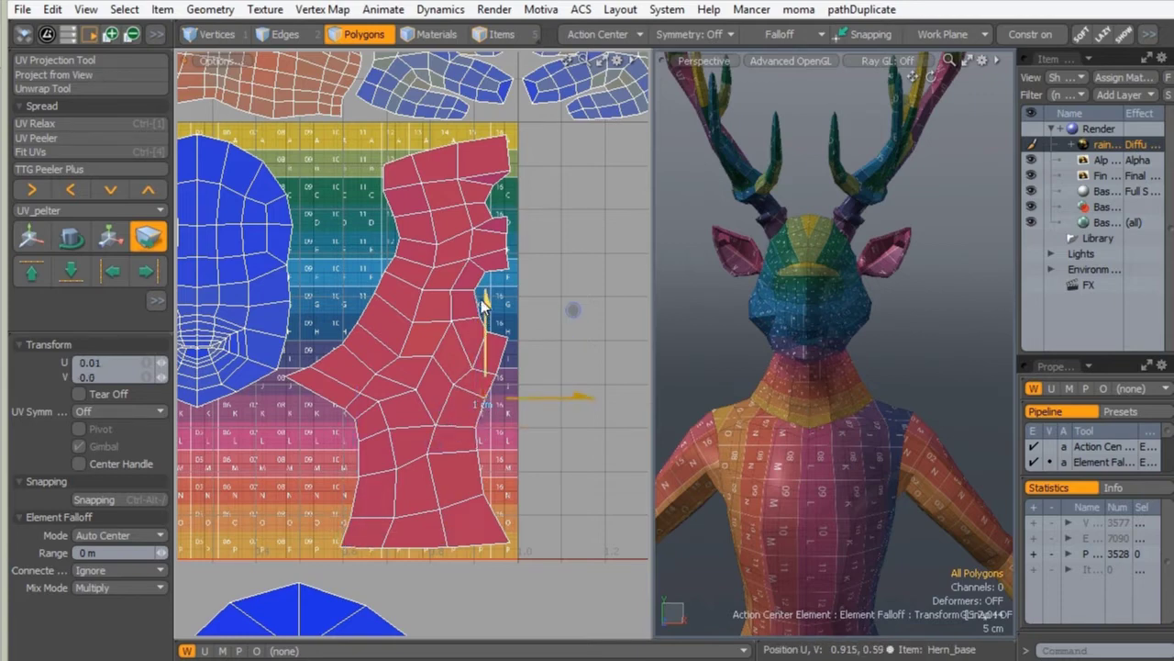
{"action": "left_click_drag", "start_coordinate": [506, 247], "coordinate": [507, 254]}
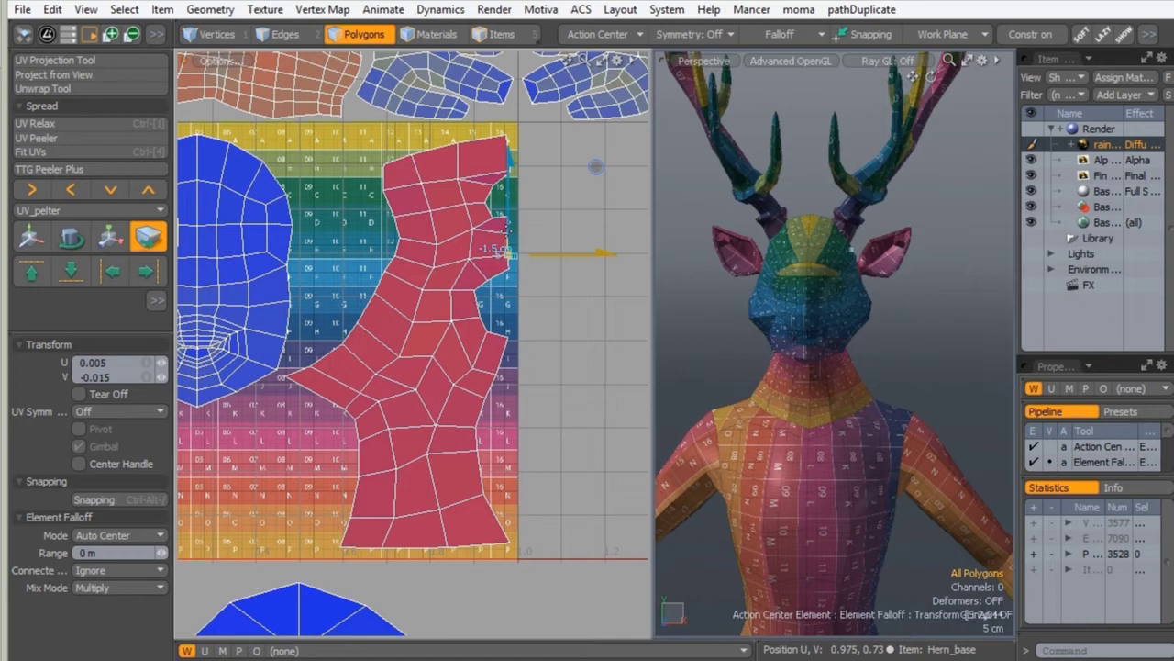
Refine the head-and-neck island's upper corners, outer contour and lower points with Element Move, and drop the tool.
{"action": "left_click_drag", "start_coordinate": [482, 139], "coordinate": [480, 132]}
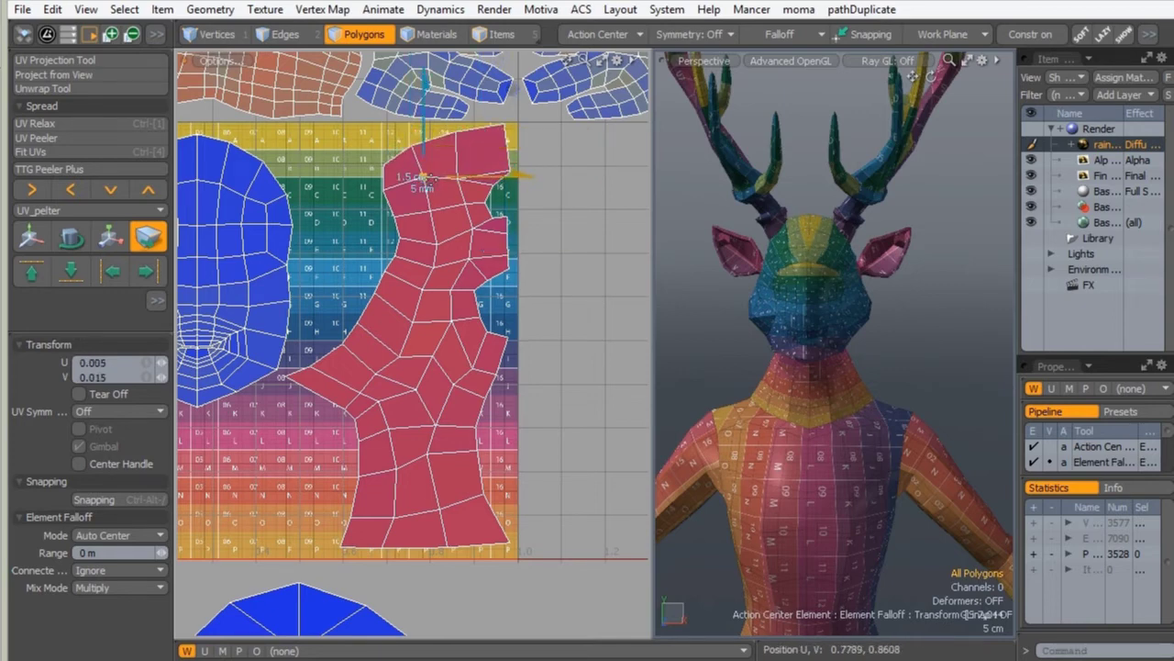
{"action": "left_click_drag", "start_coordinate": [379, 166], "coordinate": [392, 239]}
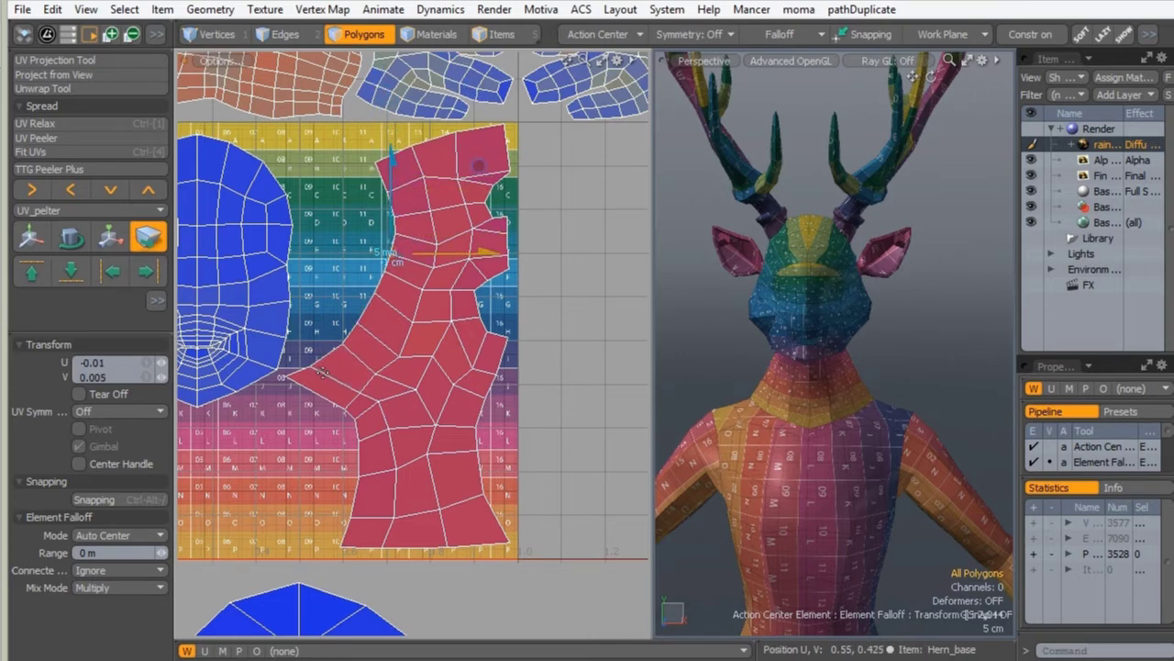
{"action": "left_click_drag", "start_coordinate": [313, 368], "coordinate": [318, 367]}
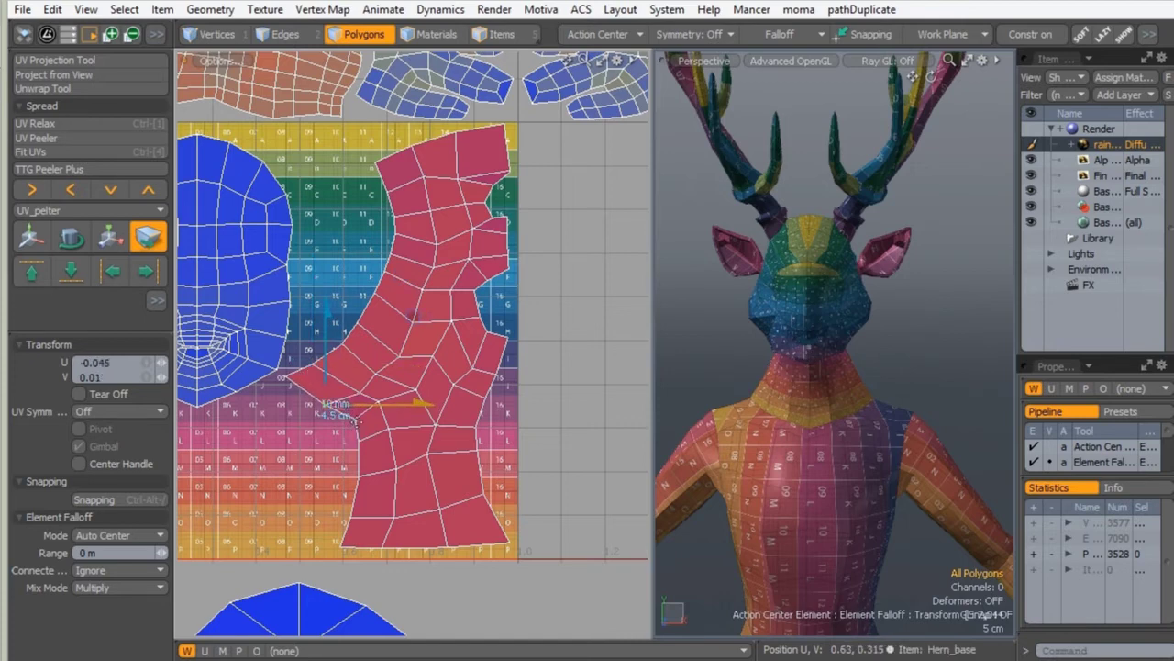
{"action": "left_click_drag", "start_coordinate": [356, 419], "coordinate": [341, 422]}
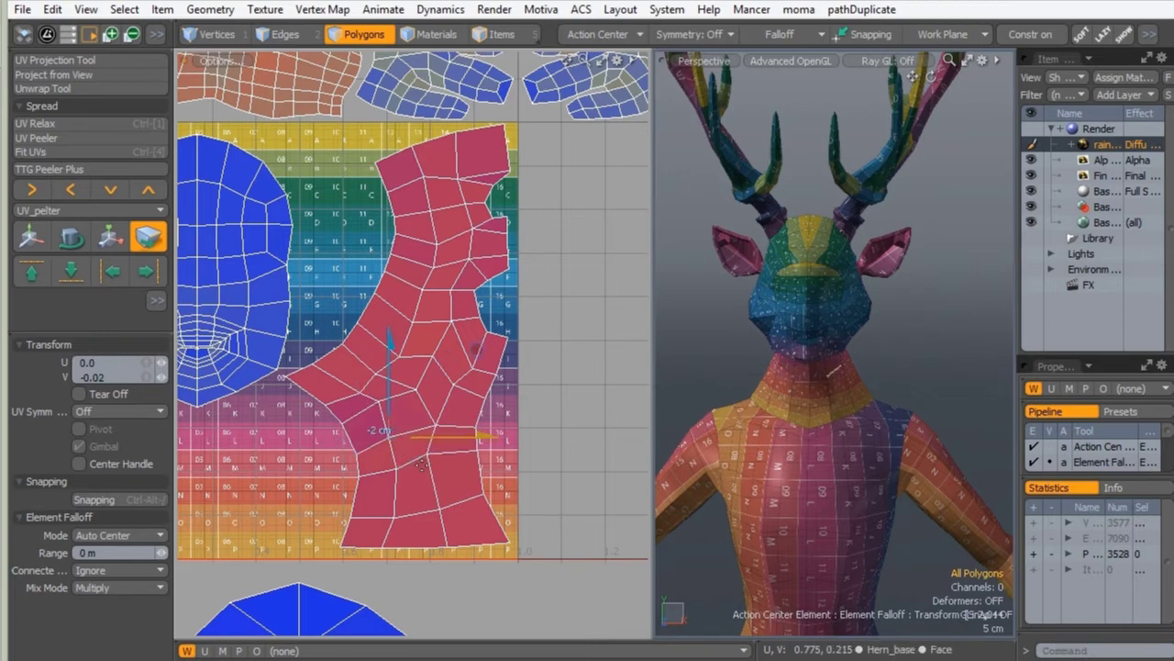
{"action": "left_click_drag", "start_coordinate": [431, 456], "coordinate": [396, 468]}
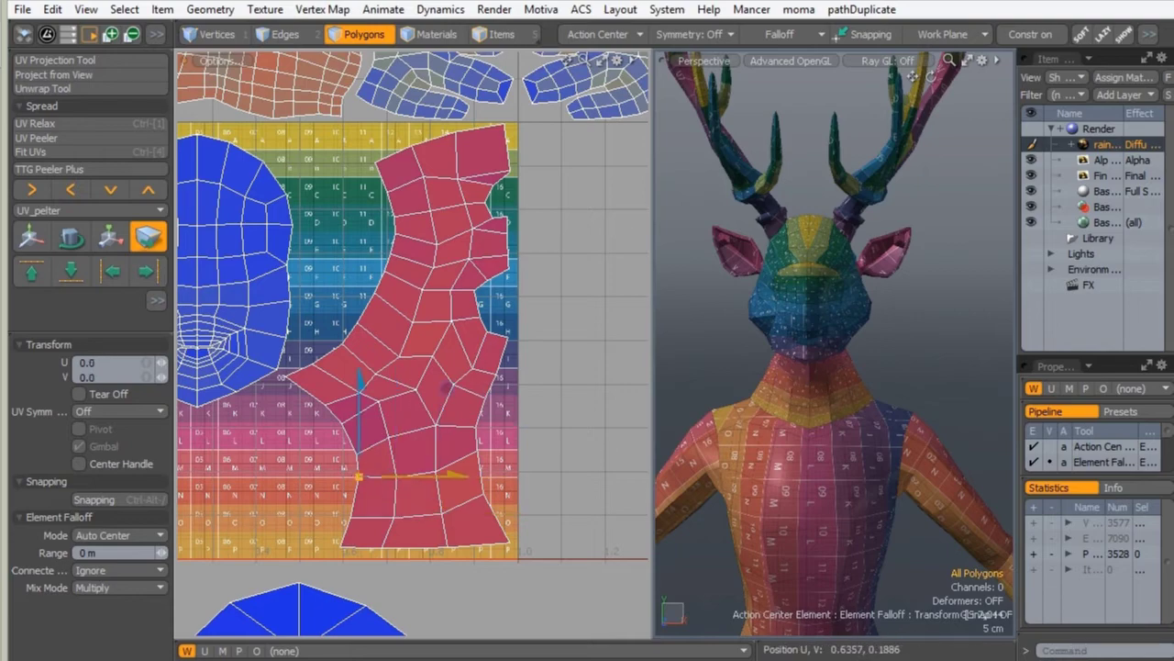
{"action": "key", "text": "q"}
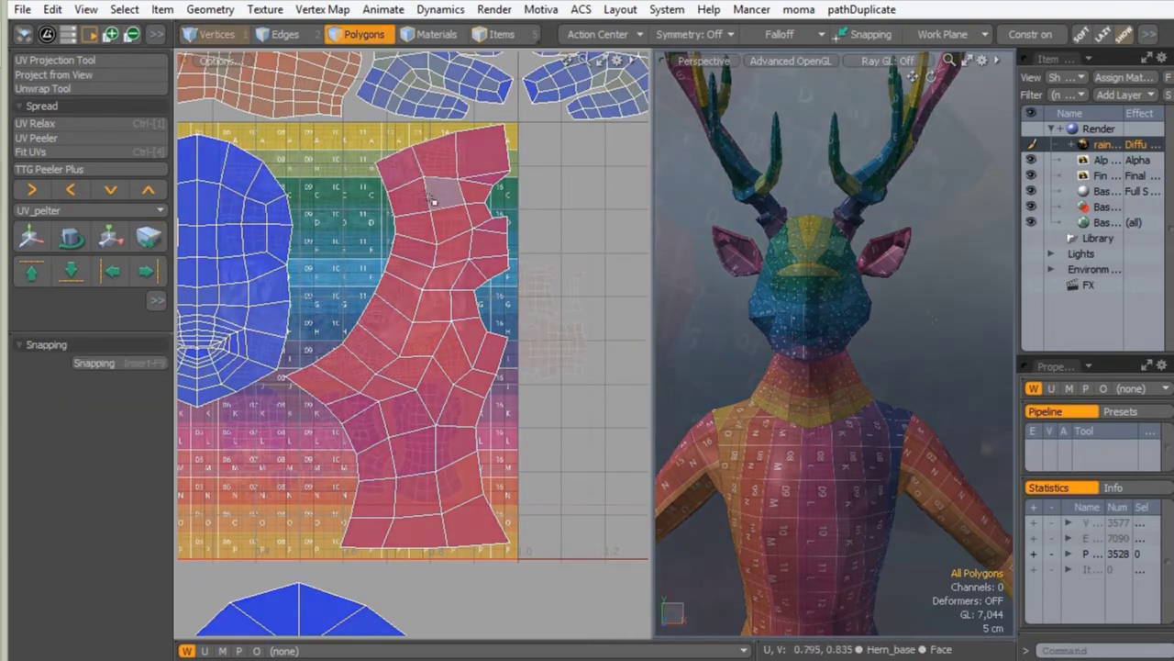
{"action": "double_click", "coordinate": [435, 191]}
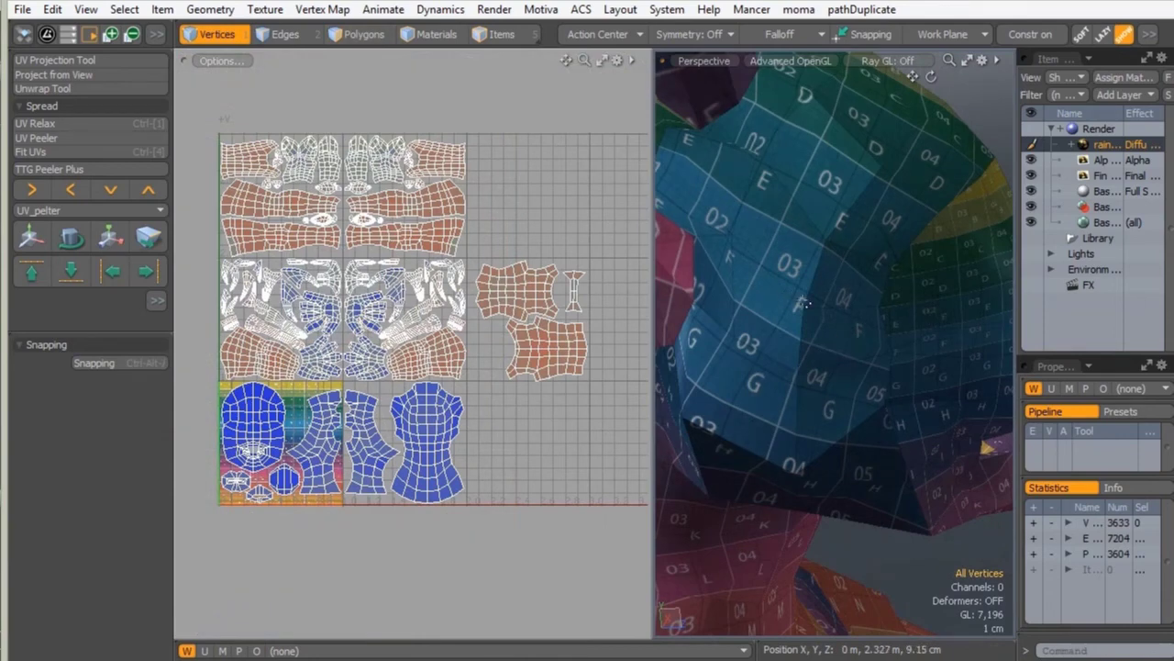
Examine the rainbow grid texture on the head and full body alongside the tiled UV layout.
{"action": "left_click_drag", "start_coordinate": [771, 307], "coordinate": [677, 343], "text": "ctrl+alt"}
{"action": "left_click_drag", "start_coordinate": [847, 456], "coordinate": [639, 398], "text": "alt"}
{"action": "left_click_drag", "start_coordinate": [863, 367], "coordinate": [814, 349], "text": "ctrl+alt"}
{"action": "left_click_drag", "start_coordinate": [815, 349], "coordinate": [736, 316], "text": "alt+shift"}
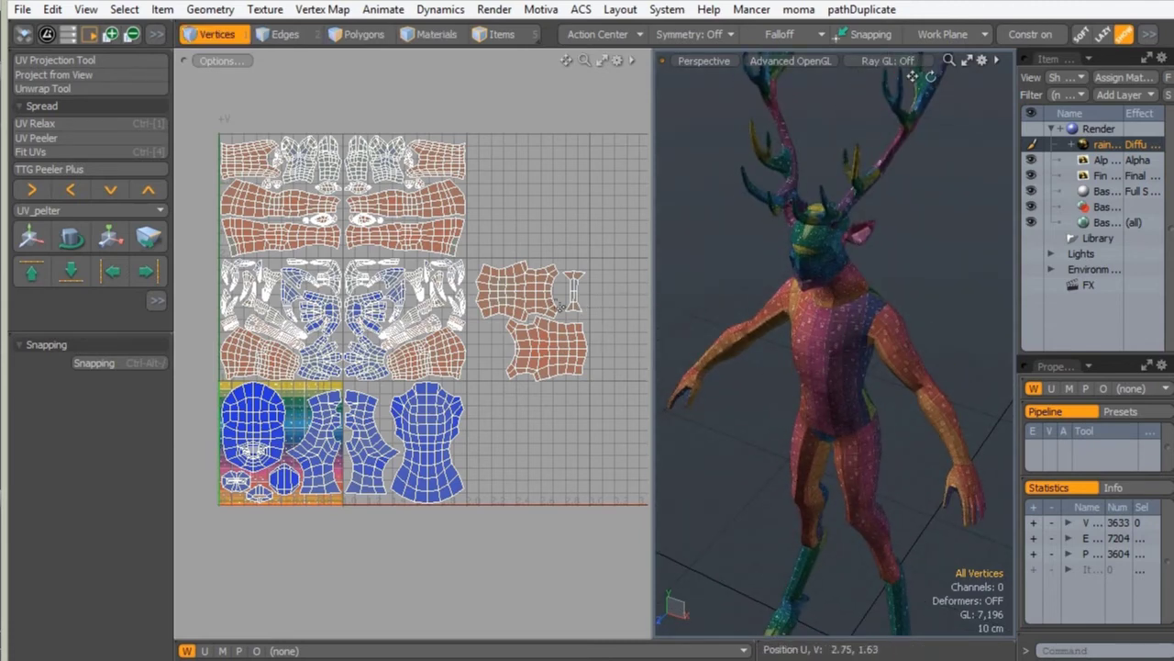
{"action": "left_click_drag", "start_coordinate": [347, 266], "coordinate": [347, 289], "text": "alt+shift"}
{"action": "left_click_drag", "start_coordinate": [731, 319], "coordinate": [743, 342], "text": "ctrl+alt"}
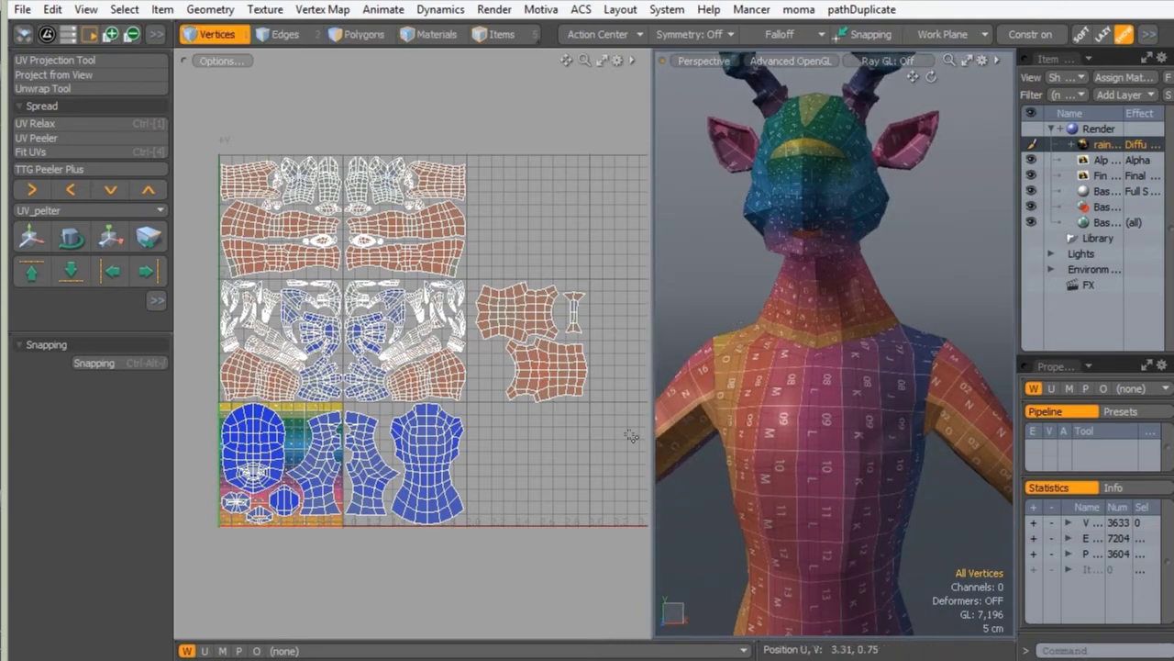
Turn on subdivision display for the model and inspect the grid texture across its neck, back and legs.
{"action": "key", "text": "Tab"}
{"action": "left_click_drag", "start_coordinate": [861, 311], "coordinate": [820, 472], "text": "alt"}
{"action": "left_click_drag", "start_coordinate": [864, 296], "coordinate": [844, 399], "text": "ctrl+alt"}
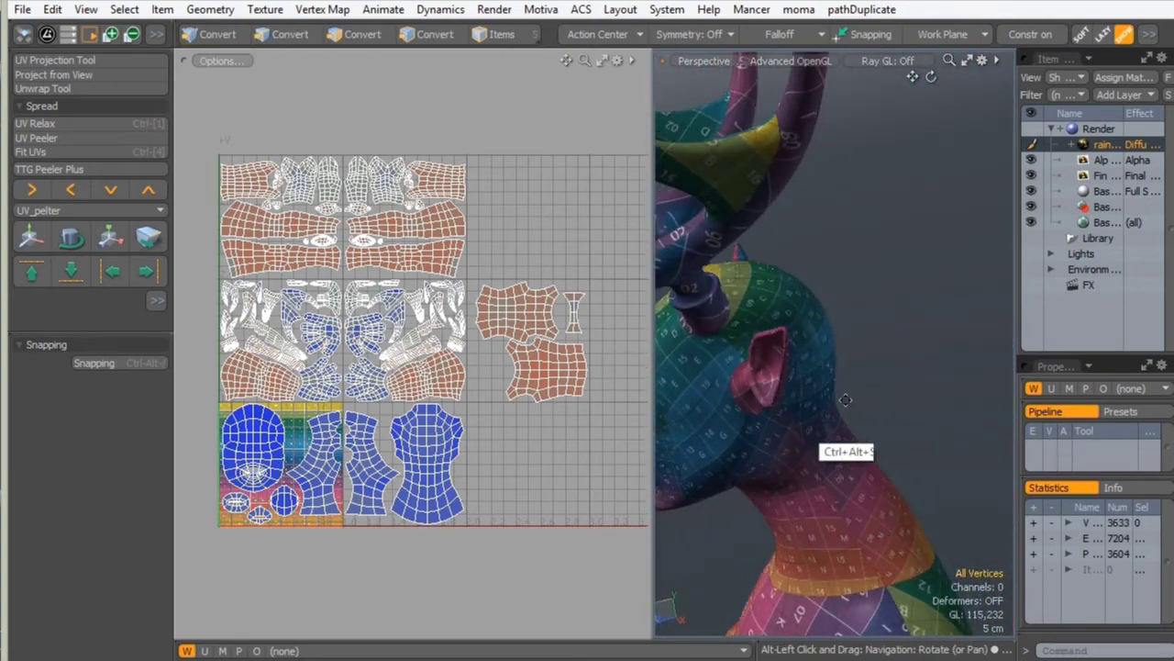
{"action": "left_click_drag", "start_coordinate": [840, 509], "coordinate": [844, 133], "text": "alt+shift"}
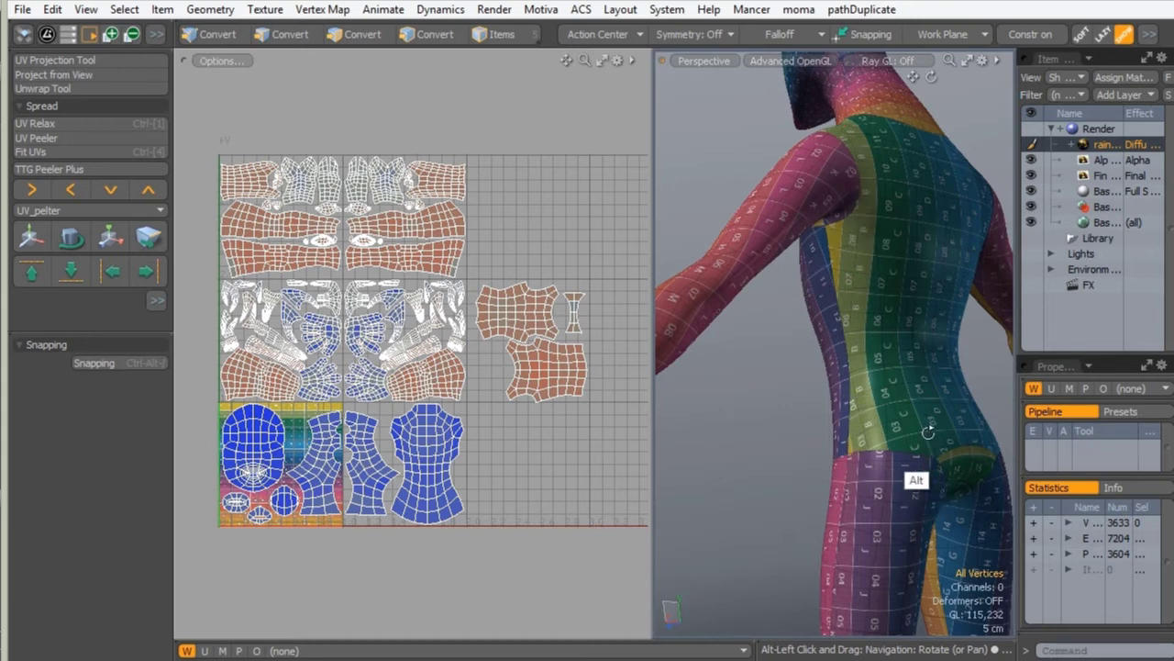
{"action": "left_click_drag", "start_coordinate": [929, 433], "coordinate": [917, 188], "text": "alt"}
{"action": "left_click_drag", "start_coordinate": [816, 448], "coordinate": [792, 257], "text": "alt+shift"}
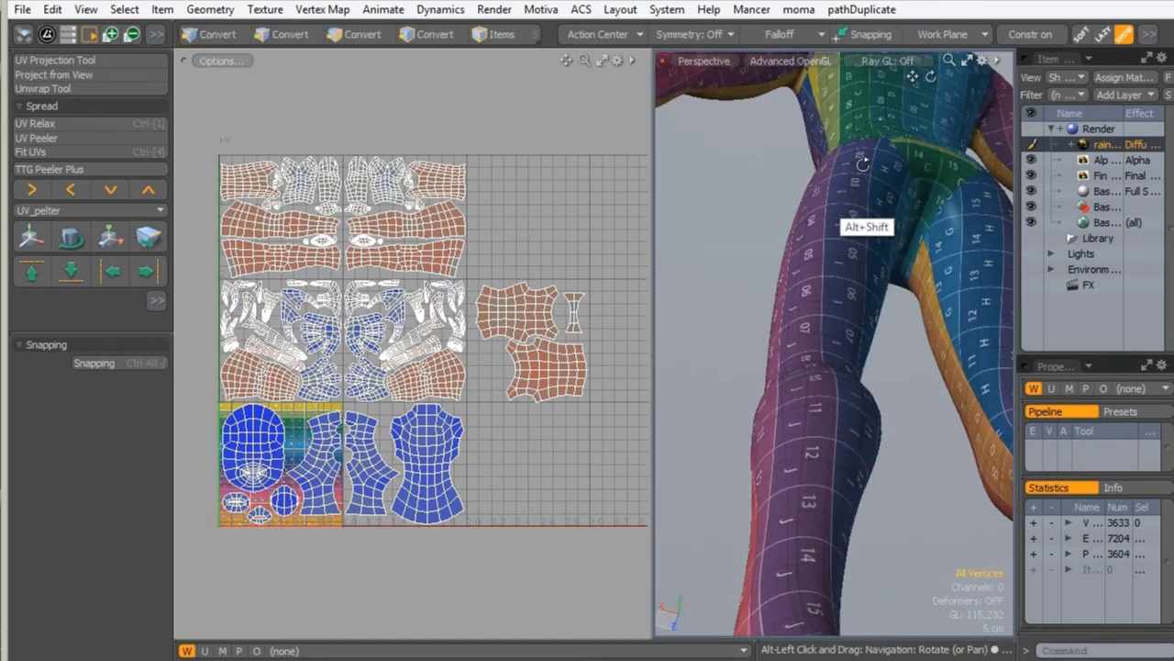
{"action": "left_click_drag", "start_coordinate": [804, 328], "coordinate": [839, 234], "text": "ctrl+alt"}
{"action": "left_click_drag", "start_coordinate": [706, 385], "coordinate": [799, 326], "text": "alt"}
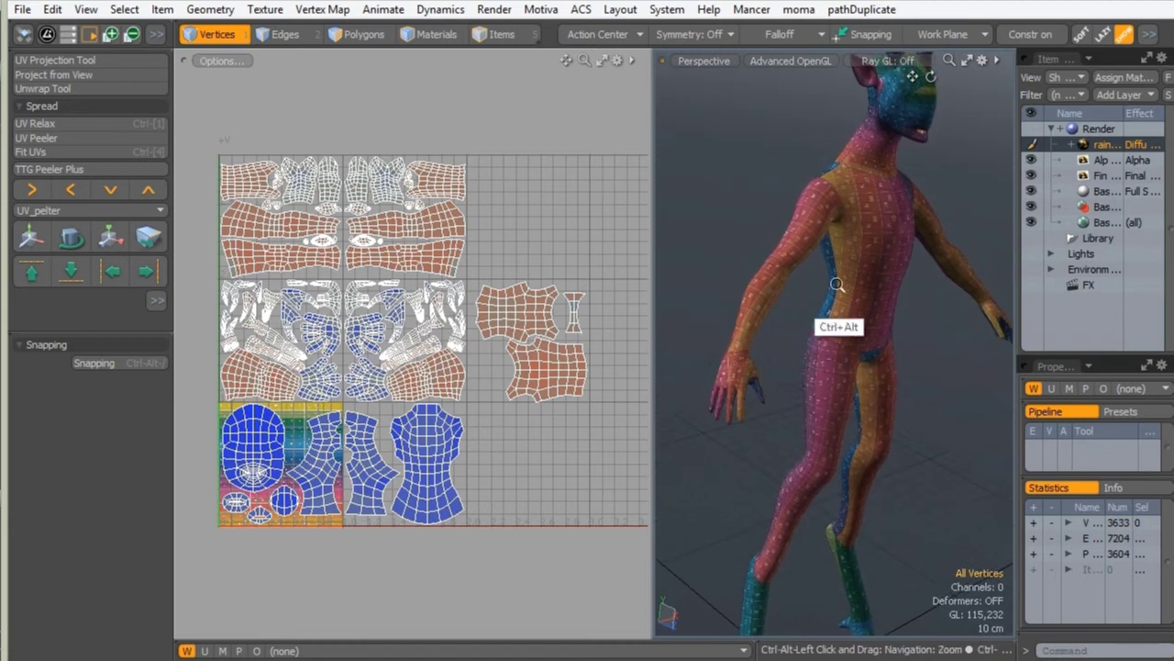
Hide the rainbow texture layer and enlarge the side panels to list the vertex maps with Other Maps expanded.
{"action": "left_click", "coordinate": [1032, 145]}
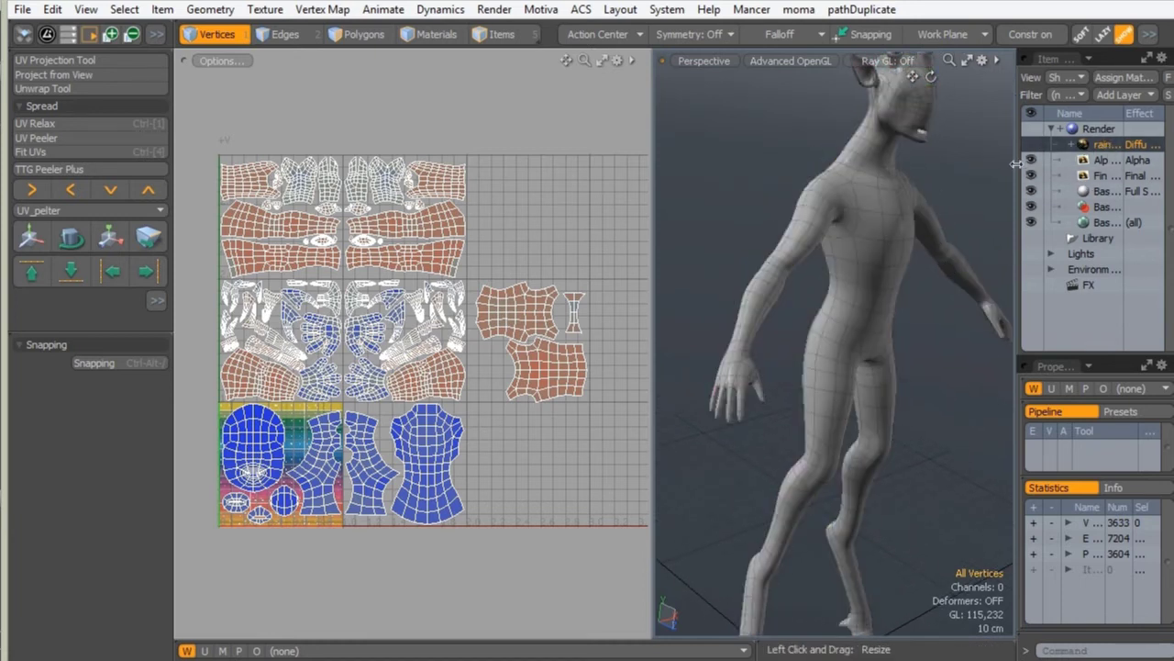
{"action": "left_click_drag", "start_coordinate": [1020, 164], "coordinate": [963, 163]}
{"action": "left_click_drag", "start_coordinate": [624, 175], "coordinate": [530, 175]}
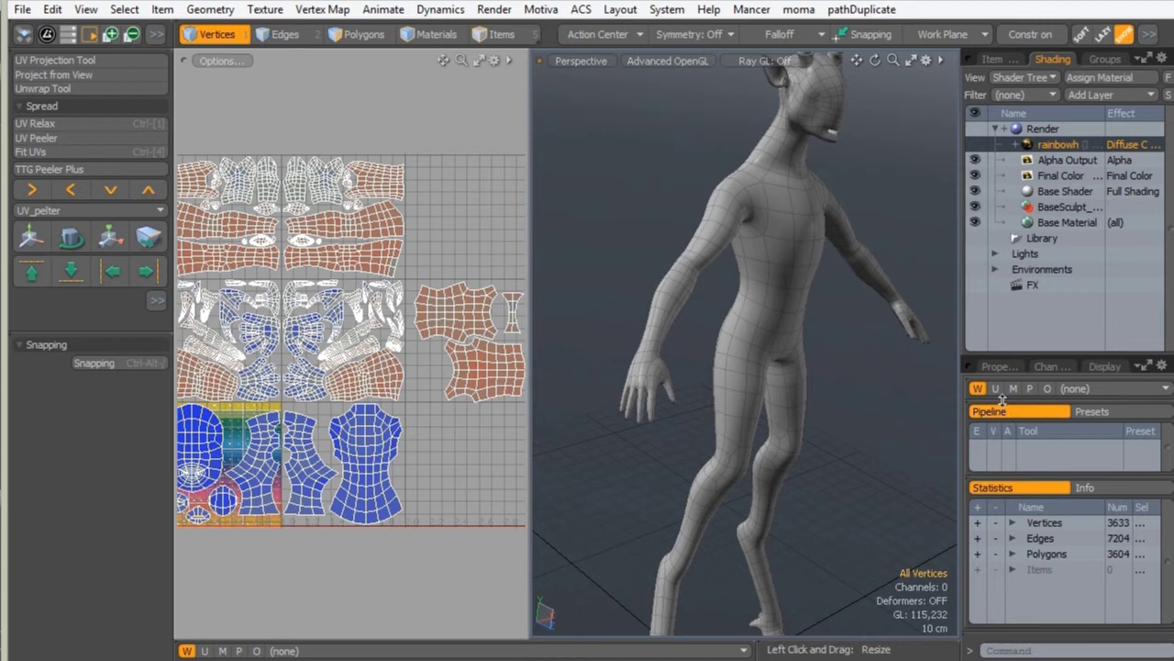
{"action": "left_click", "coordinate": [998, 393]}
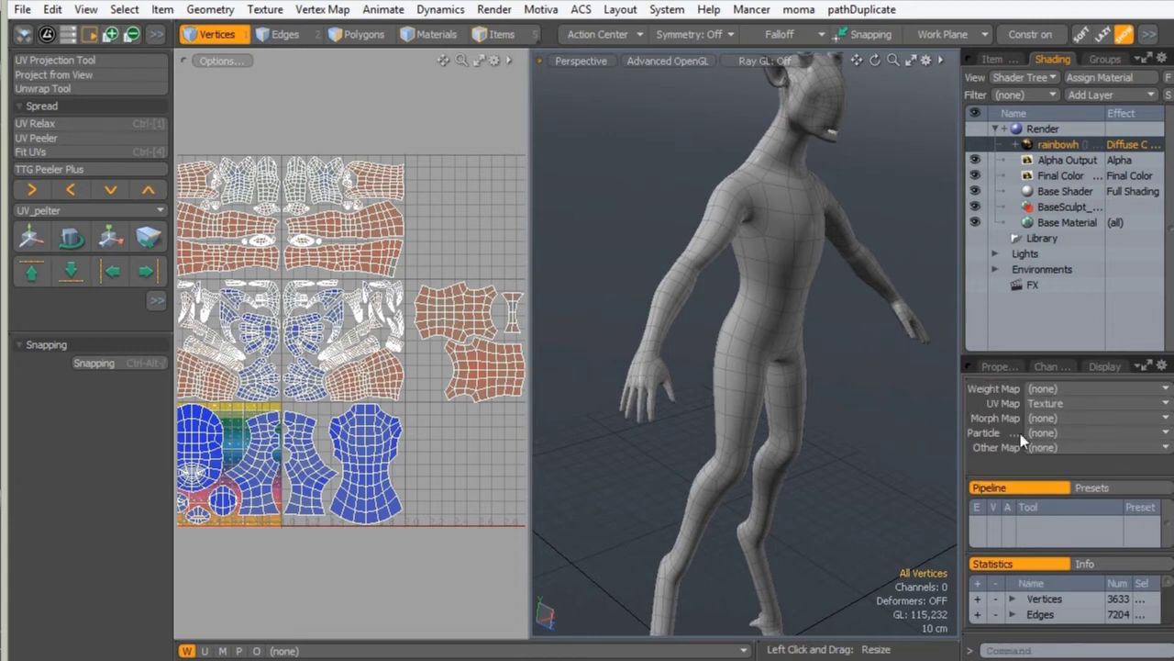
{"action": "left_click_drag", "start_coordinate": [1025, 353], "coordinate": [1025, 229]}
{"action": "left_click", "coordinate": [978, 338]}
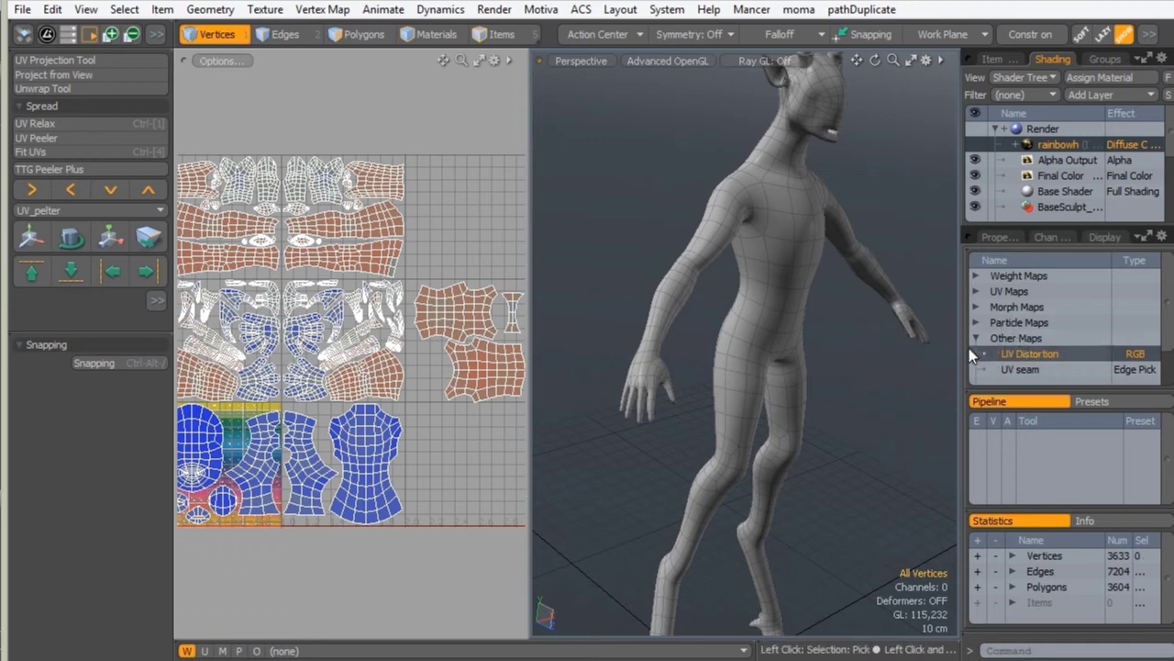
Select the UV Distortion map and set the perspective viewport's shading to Vertex Map.
{"action": "left_click_drag", "start_coordinate": [815, 420], "coordinate": [694, 96], "text": "alt"}
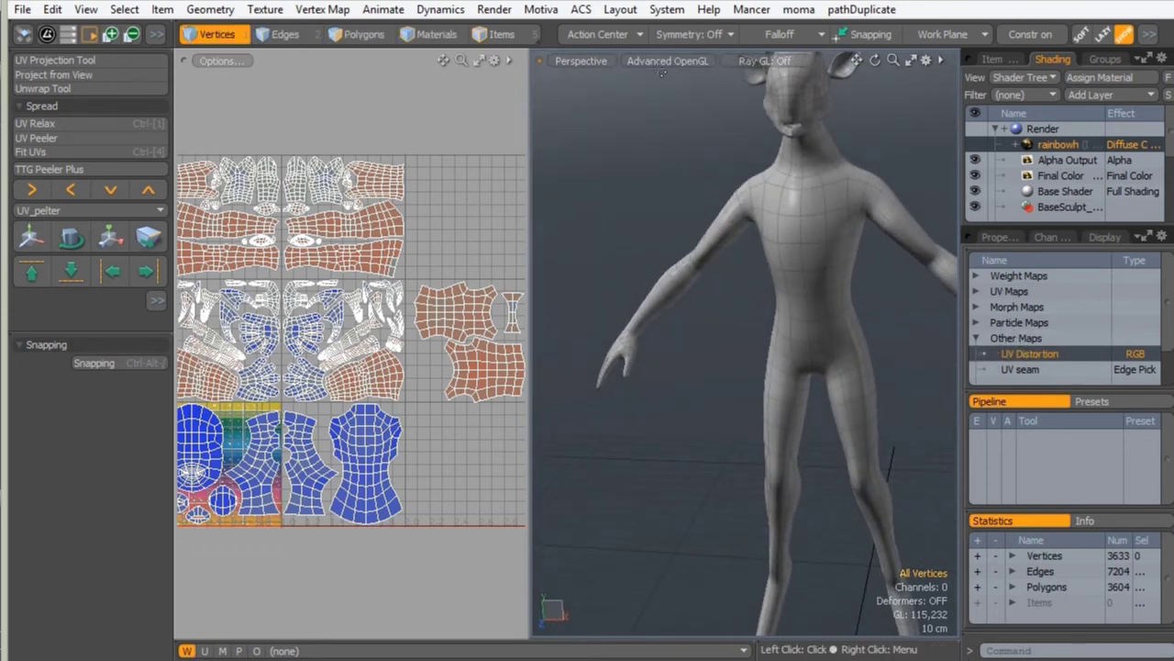
{"action": "left_click_drag", "start_coordinate": [681, 178], "coordinate": [690, 210], "text": "alt"}
{"action": "left_click_drag", "start_coordinate": [671, 249], "coordinate": [802, 200], "text": "alt"}
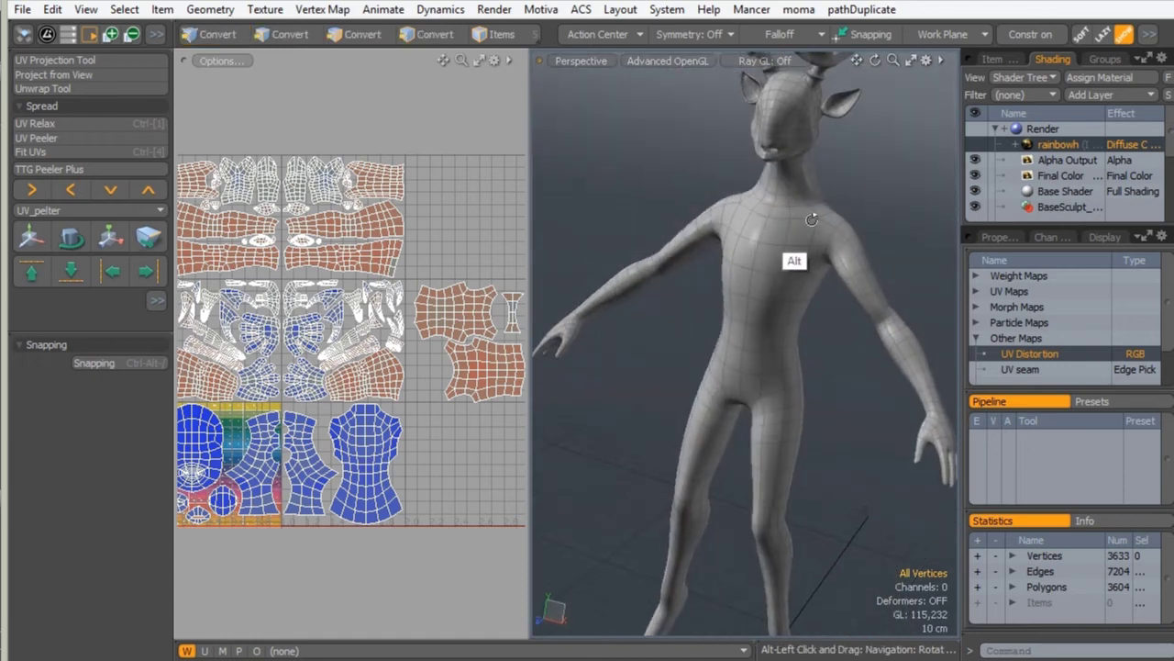
{"action": "left_click", "coordinate": [1016, 370]}
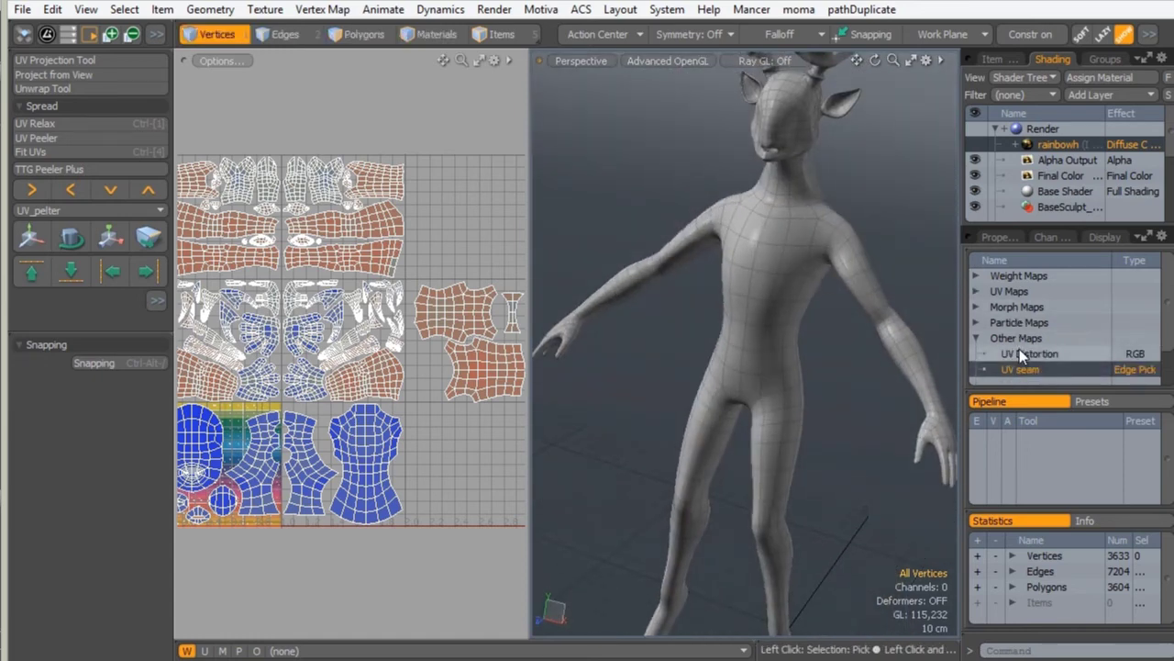
{"action": "left_click", "coordinate": [1019, 354]}
{"action": "left_click_drag", "start_coordinate": [778, 214], "coordinate": [752, 321], "text": "alt"}
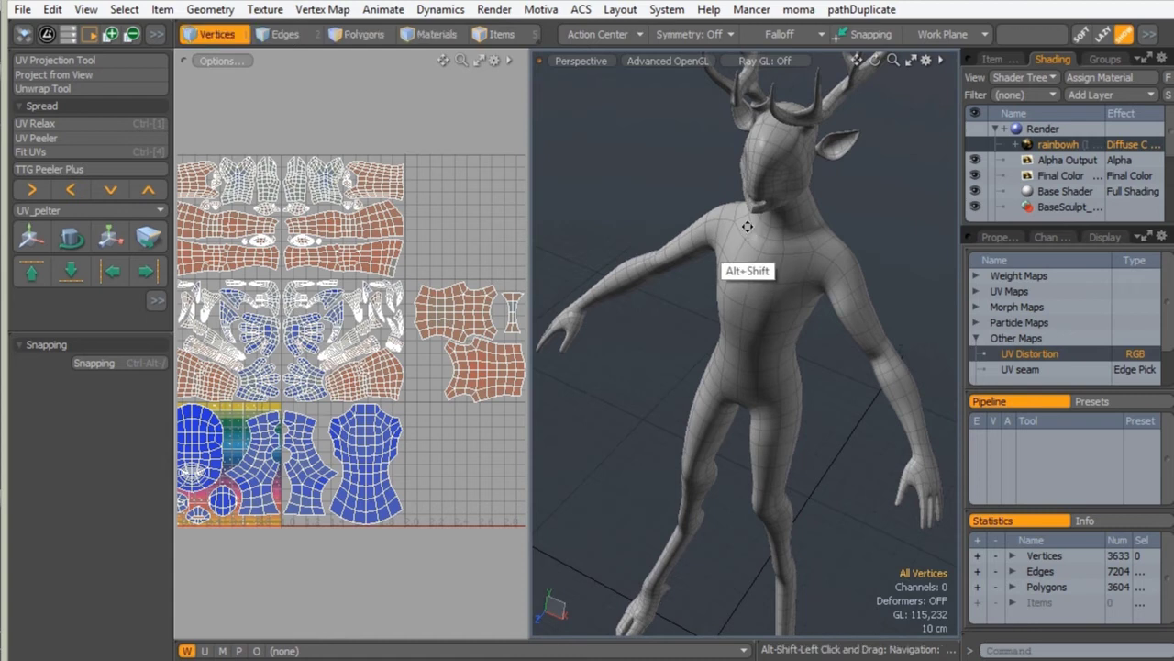
{"action": "left_click", "coordinate": [587, 62]}
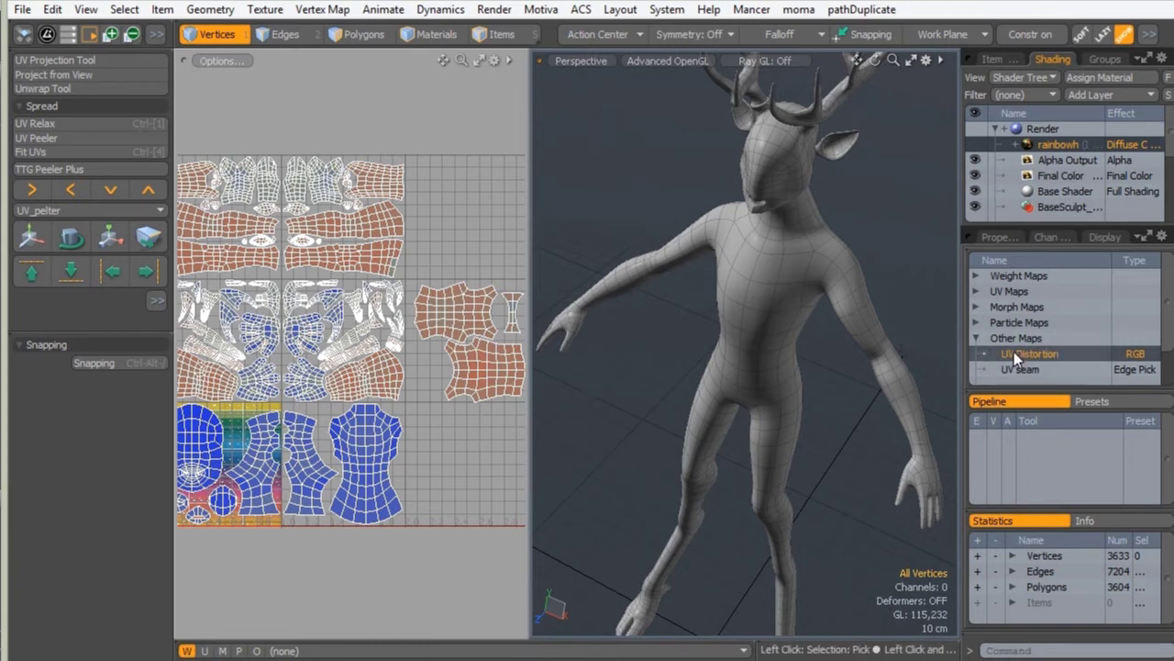
{"action": "left_click", "coordinate": [649, 62]}
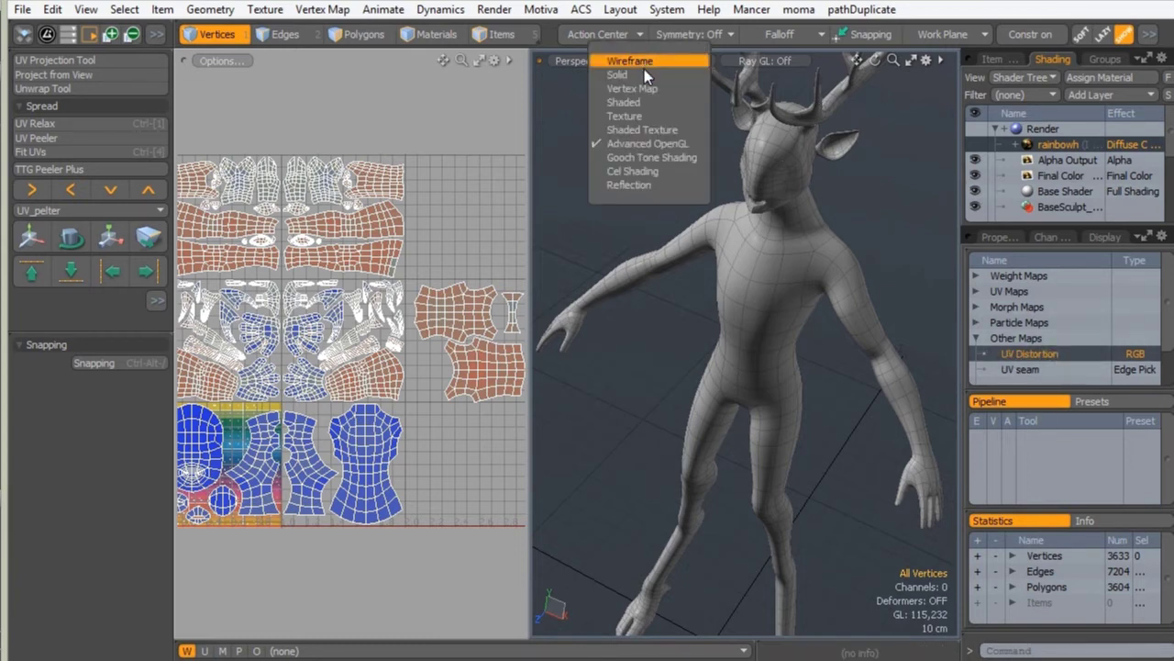
{"action": "left_click", "coordinate": [634, 89]}
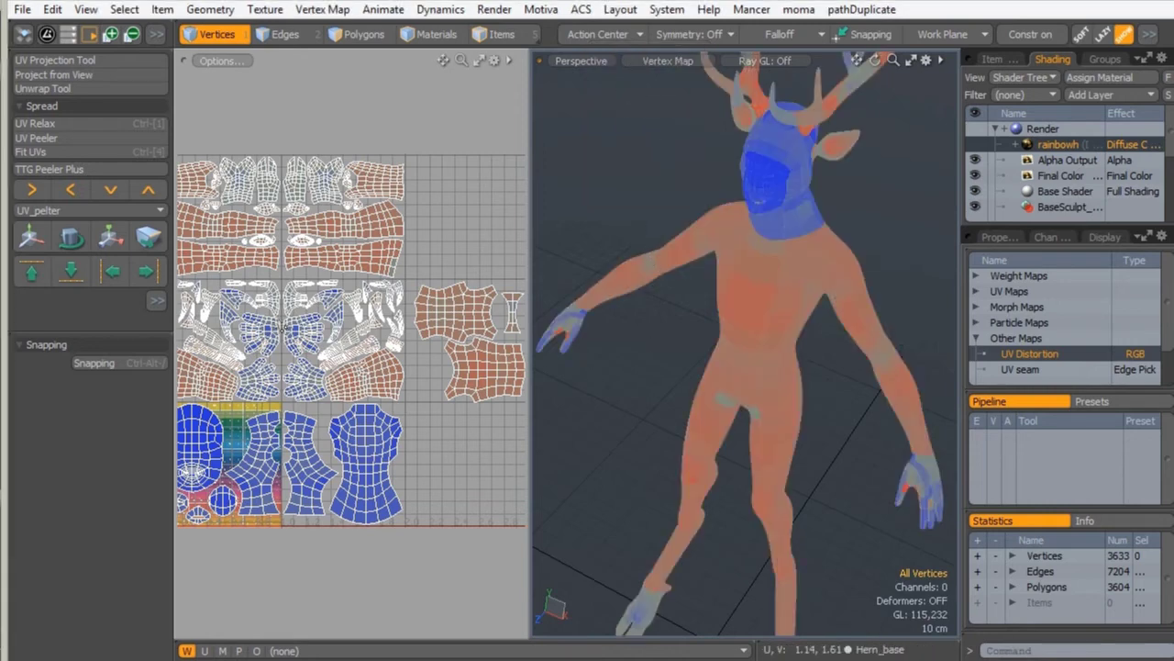
Examine the UV distortion colours on the body, face, head and neck from several angles.
{"action": "key", "text": "alt"}
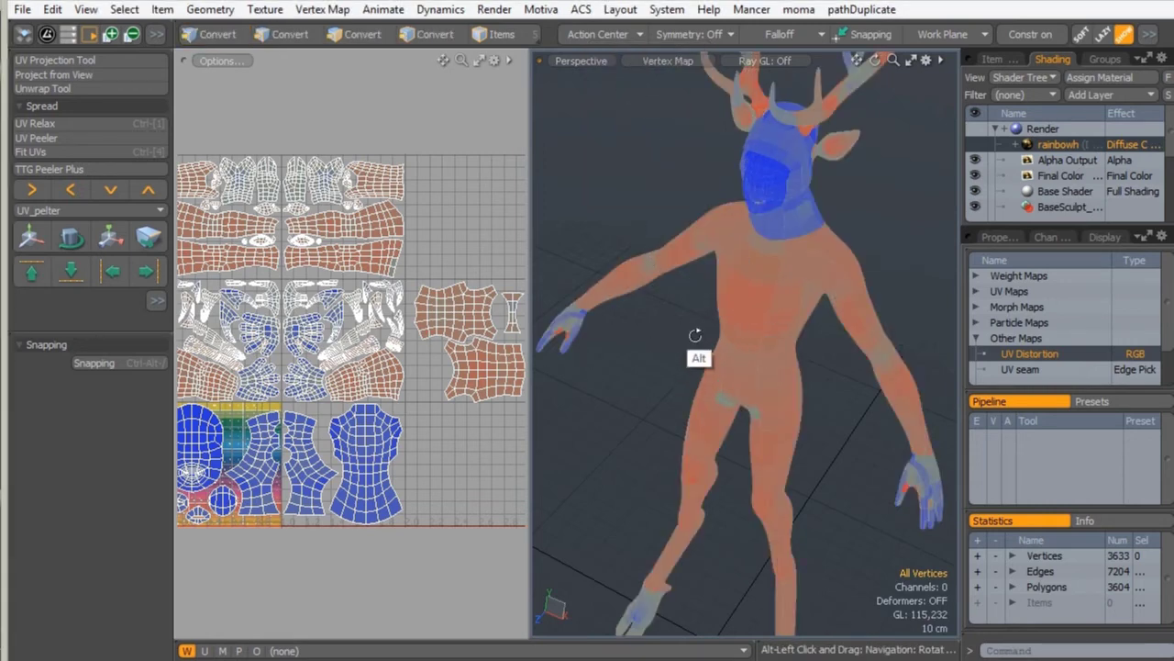
{"action": "left_click_drag", "start_coordinate": [697, 336], "coordinate": [794, 406], "text": "alt"}
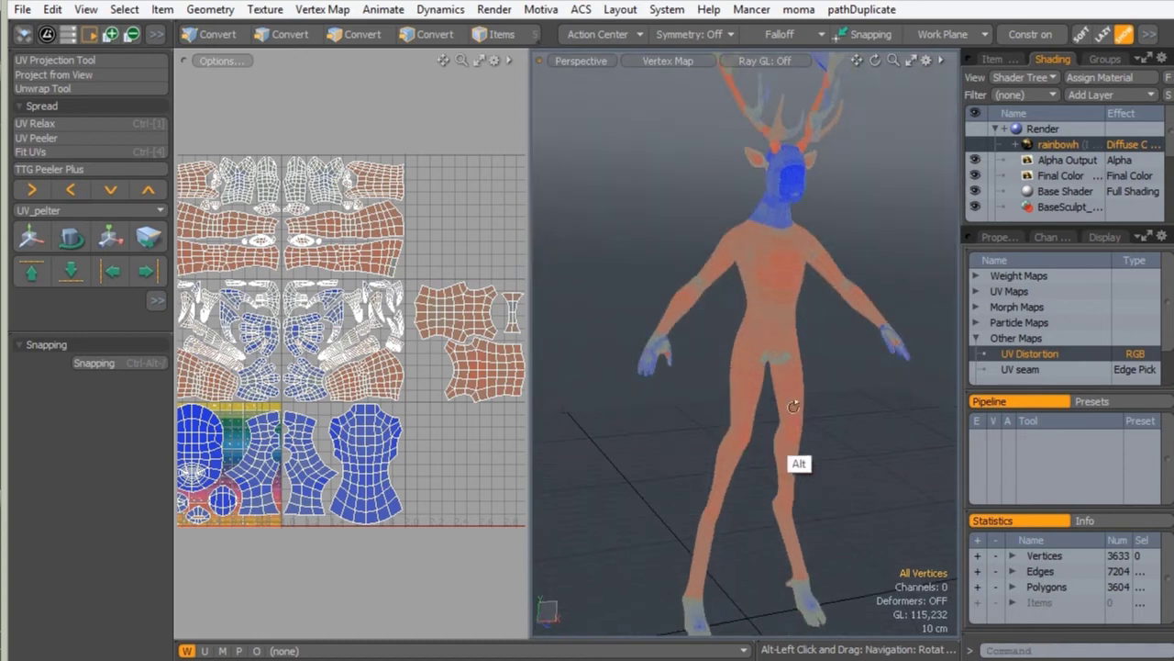
{"action": "left_click_drag", "start_coordinate": [779, 218], "coordinate": [777, 421], "text": "alt"}
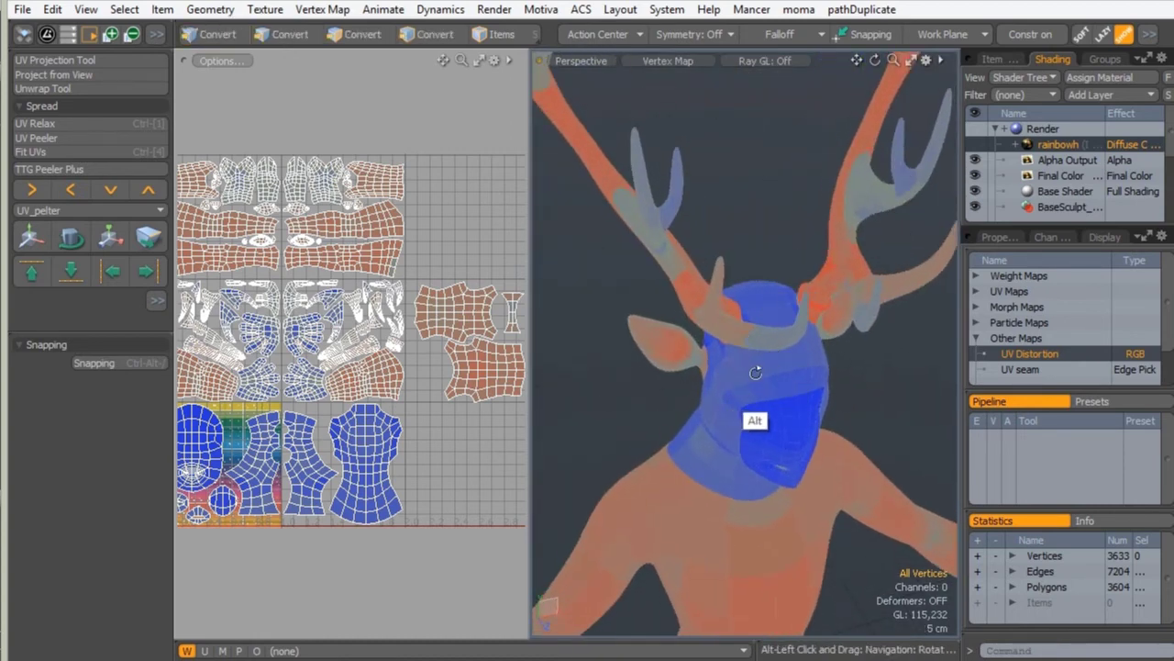
{"action": "left_click_drag", "start_coordinate": [744, 380], "coordinate": [724, 231], "text": "alt"}
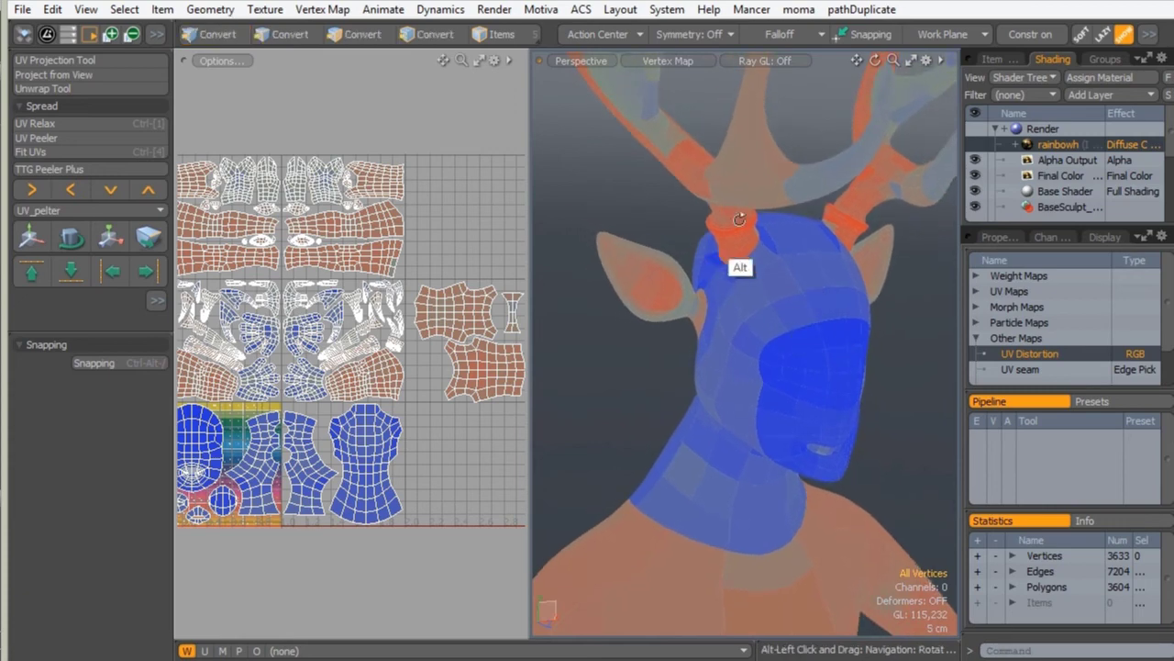
{"action": "left_click_drag", "start_coordinate": [785, 260], "coordinate": [739, 203], "text": "alt"}
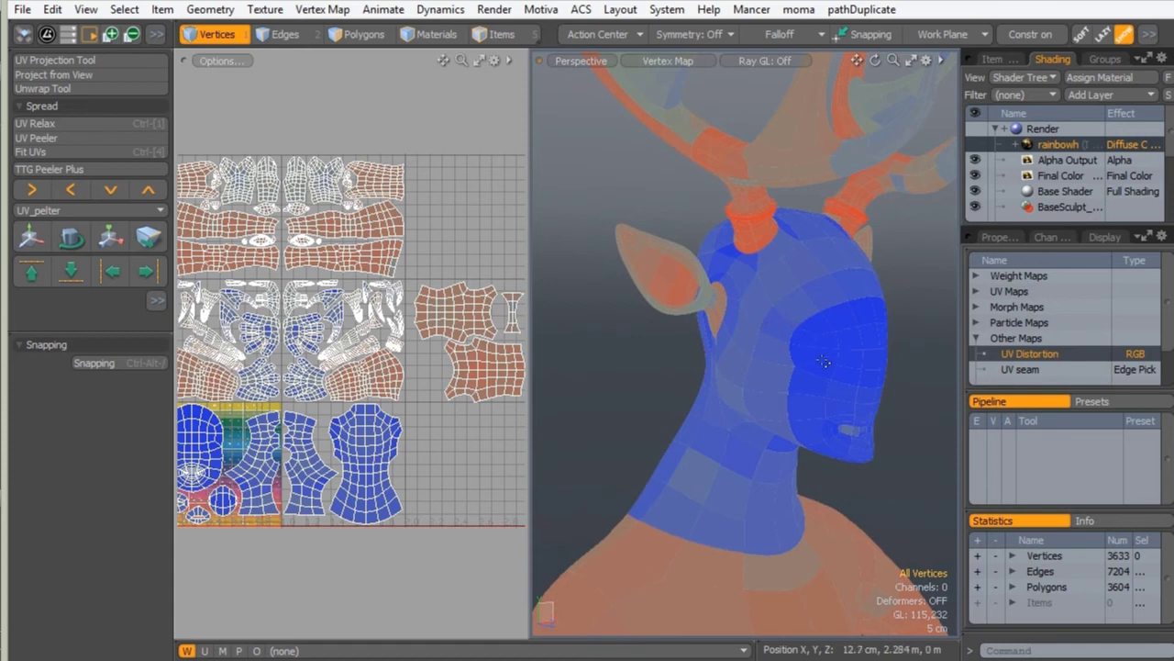
{"action": "left_click_drag", "start_coordinate": [826, 333], "coordinate": [679, 440], "text": "alt"}
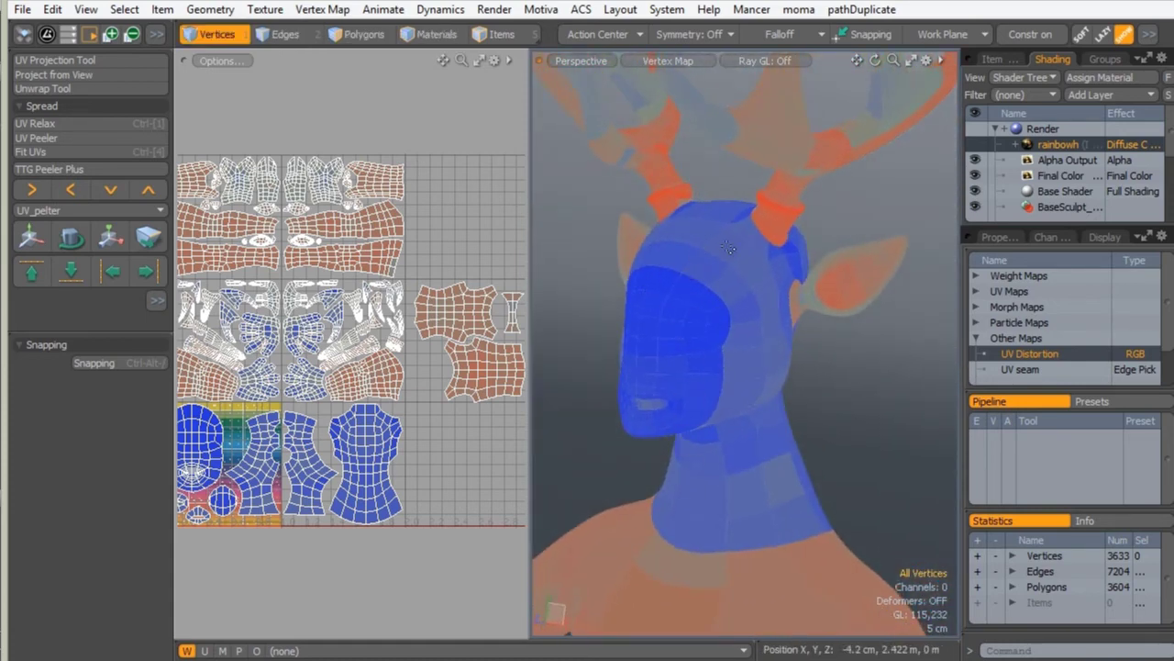
{"action": "left_click_drag", "start_coordinate": [645, 352], "coordinate": [739, 386], "text": "alt"}
Compare the distortion colours of the antlers and full body with the islands in the UV layout.
{"action": "left_click_drag", "start_coordinate": [759, 339], "coordinate": [778, 230], "text": "ctrl+alt"}
{"action": "left_click_drag", "start_coordinate": [687, 288], "coordinate": [774, 252], "text": "ctrl+alt"}
{"action": "left_click_drag", "start_coordinate": [273, 254], "coordinate": [328, 254], "text": "alt+shift"}
{"action": "left_click_drag", "start_coordinate": [289, 350], "coordinate": [265, 207], "text": "ctrl+alt"}
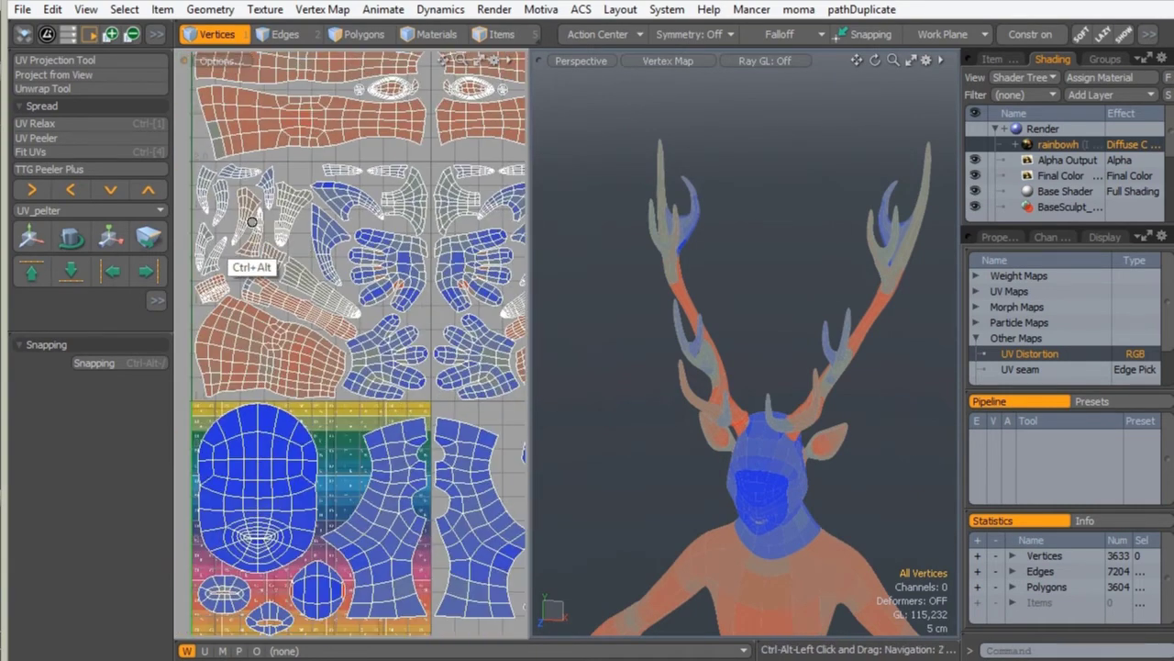
{"action": "left_click_drag", "start_coordinate": [308, 395], "coordinate": [253, 385], "text": "ctrl+alt"}
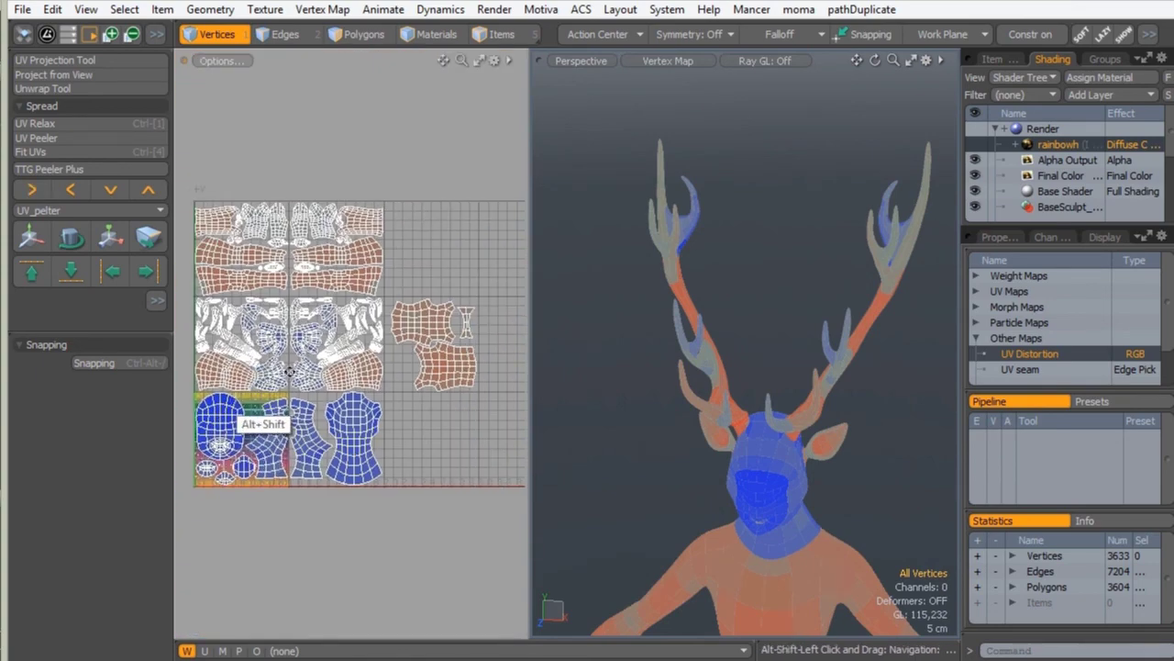
{"action": "left_click_drag", "start_coordinate": [692, 369], "coordinate": [706, 440], "text": "ctrl+alt"}
{"action": "left_click_drag", "start_coordinate": [707, 440], "coordinate": [741, 280], "text": "alt+shift"}
{"action": "left_click_drag", "start_coordinate": [767, 321], "coordinate": [633, 403], "text": "alt"}
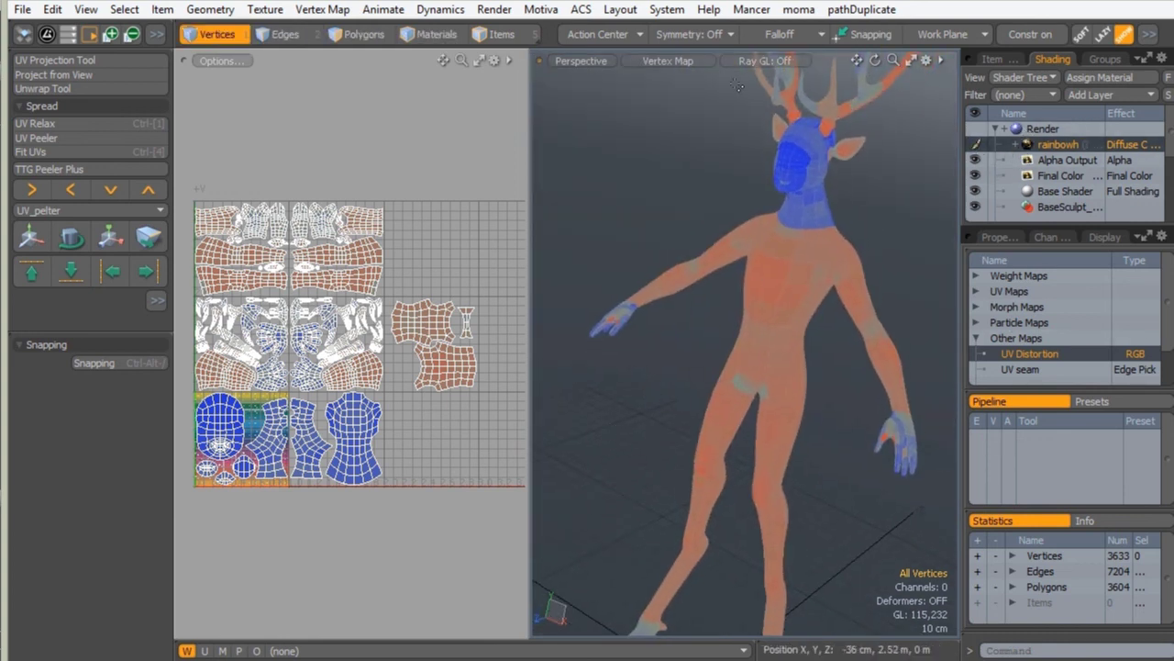
Return the viewport to Advanced OpenGL shading with the rainbow texture shown, and collapse the vertex map list.
{"action": "left_click", "coordinate": [664, 61]}
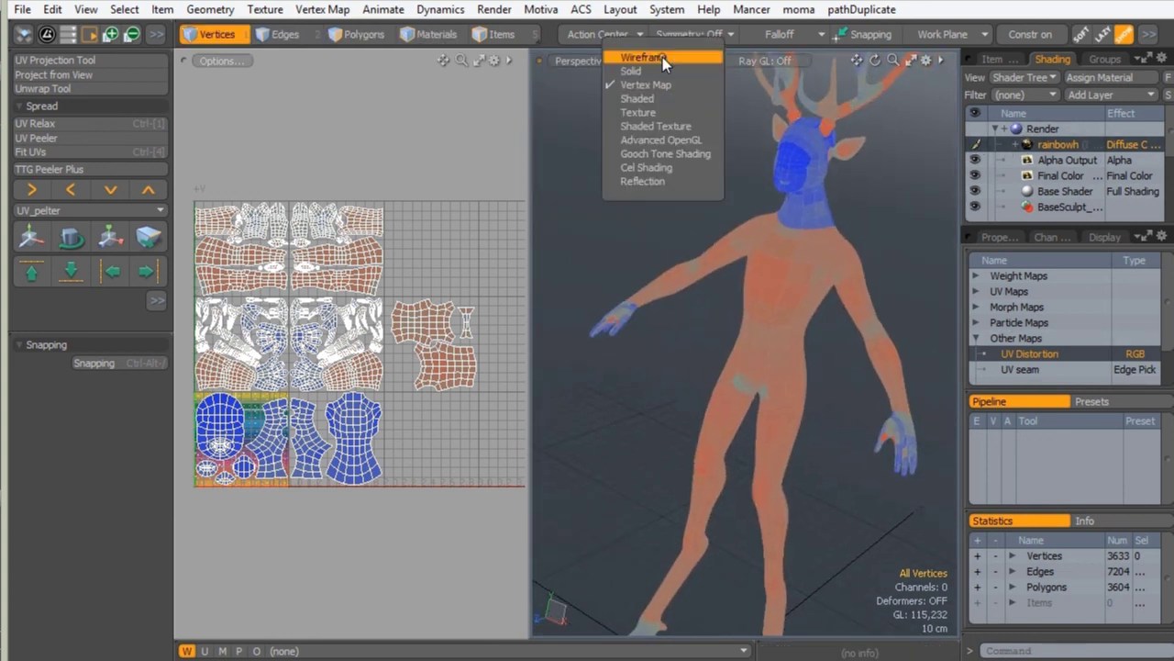
{"action": "left_click", "coordinate": [638, 139]}
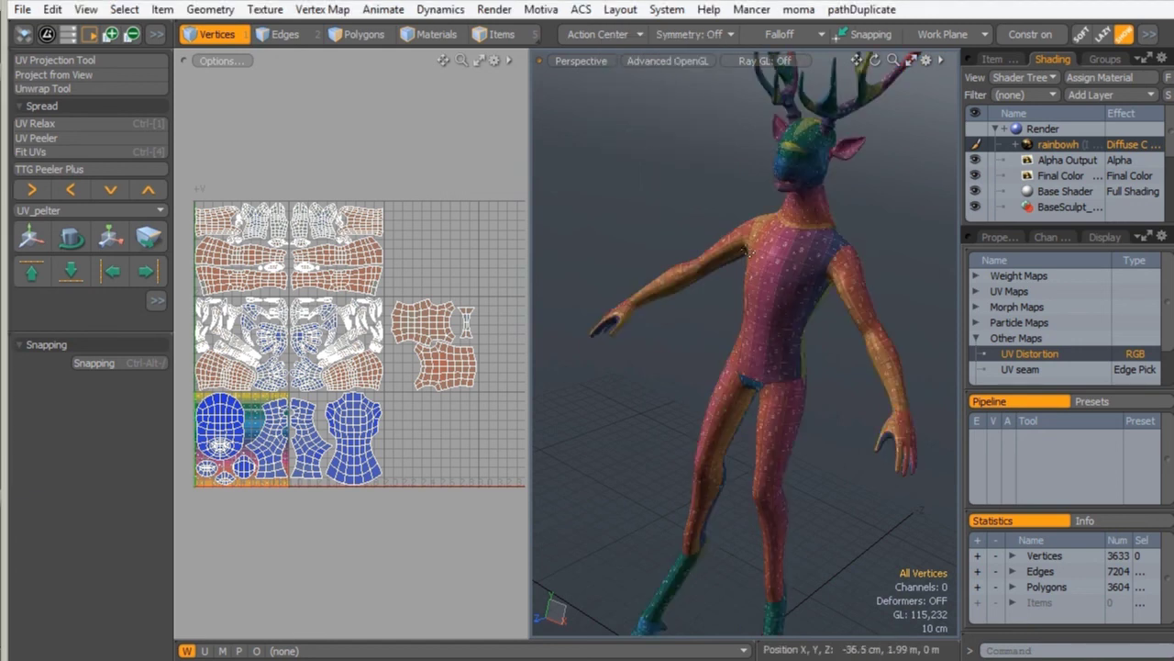
{"action": "left_click", "coordinate": [976, 338]}
{"action": "left_click_drag", "start_coordinate": [1021, 390], "coordinate": [1020, 302]}
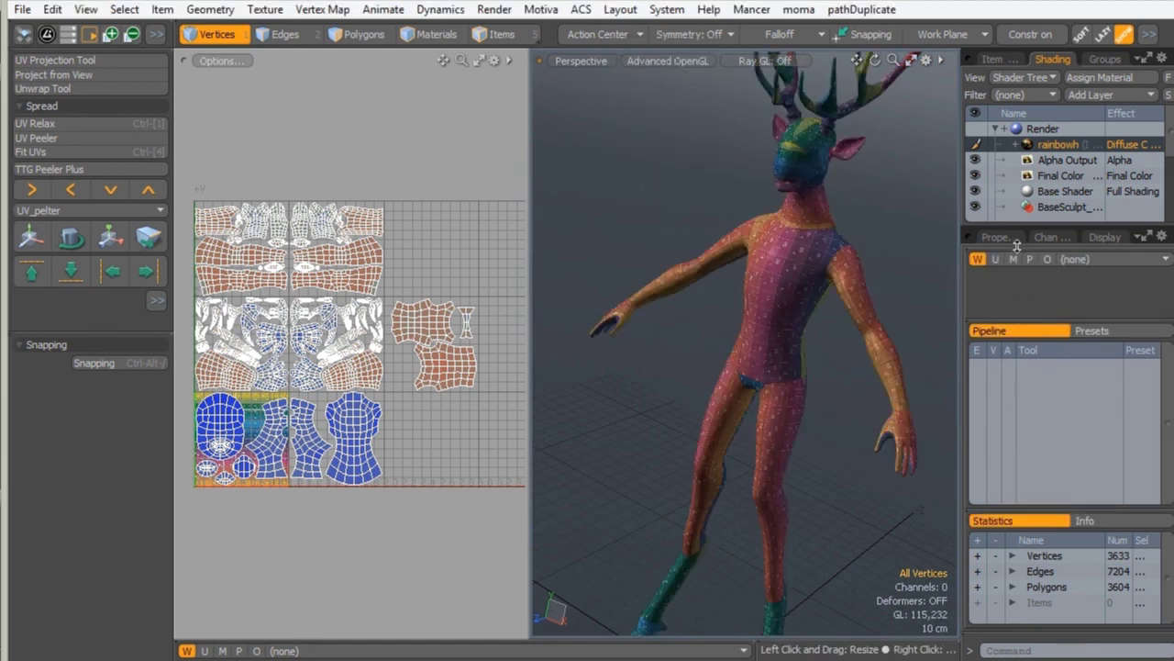